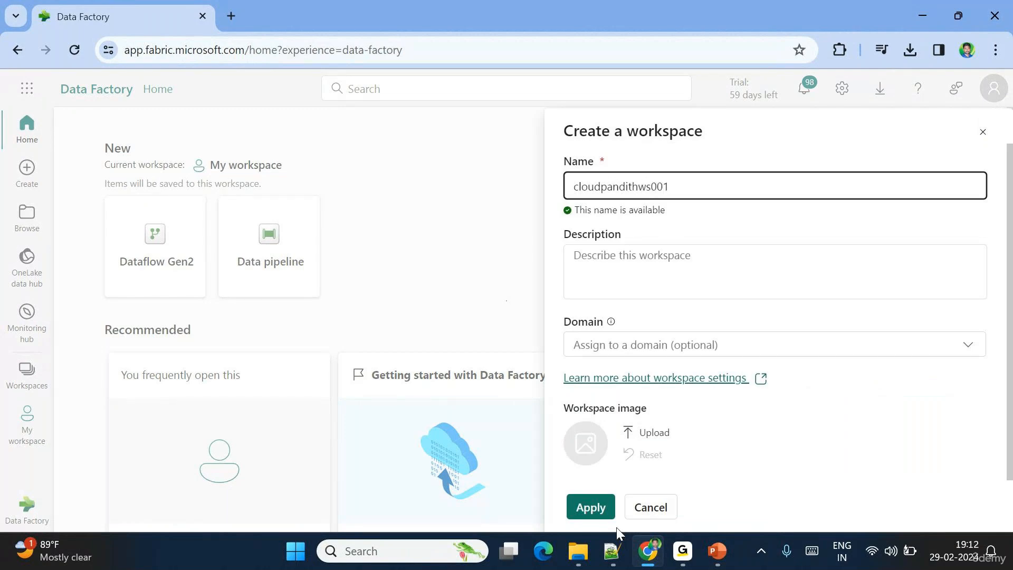
- Apply the name cloudpandithws001 to create the new workspace
{"action": "left_click", "coordinate": [589, 507]}
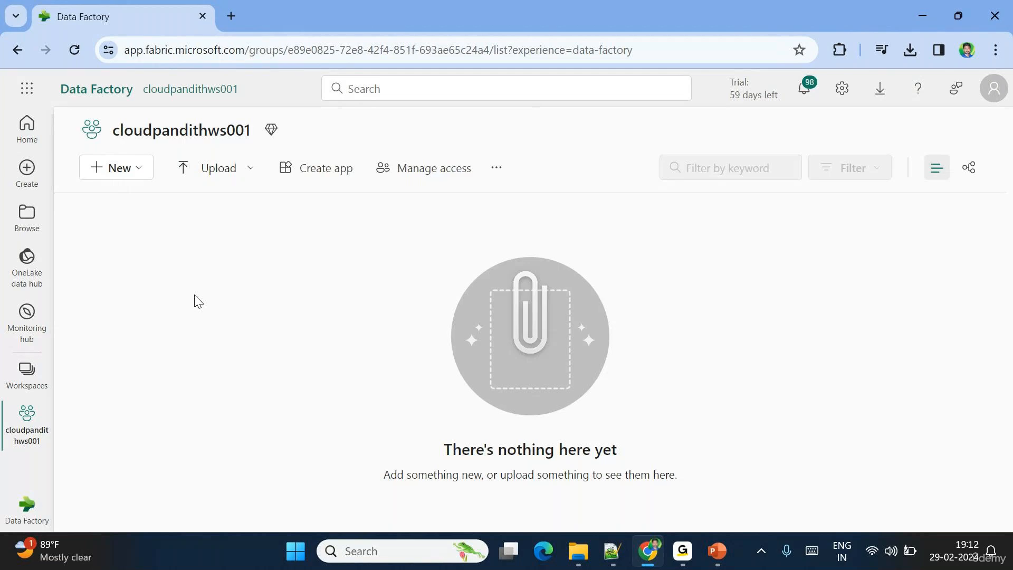
- Create the lakehouse cloudpandithlh001 and return to the cloudpandithws001 item list
{"action": "left_click", "coordinate": [134, 170]}
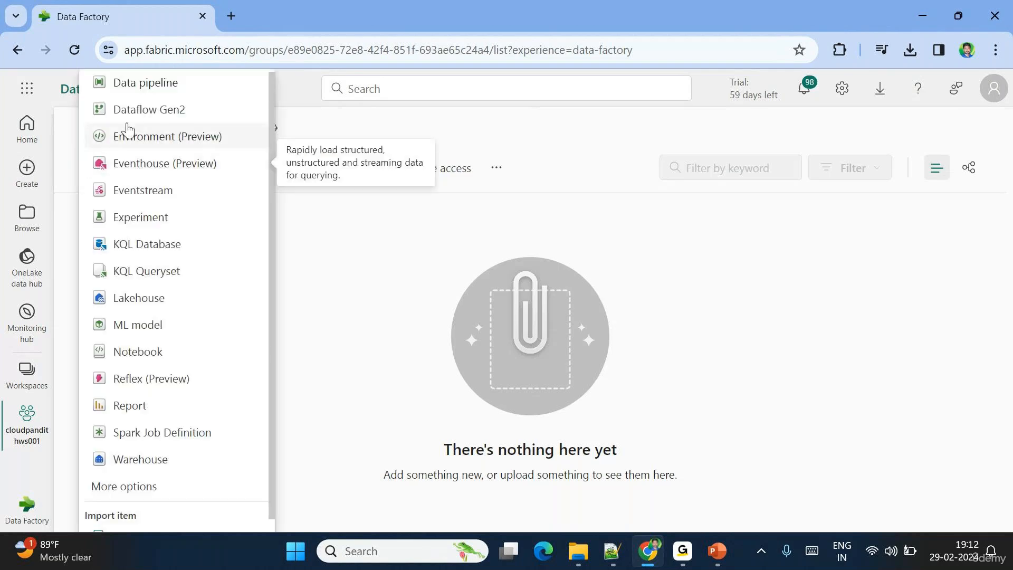
{"action": "left_click", "coordinate": [139, 303]}
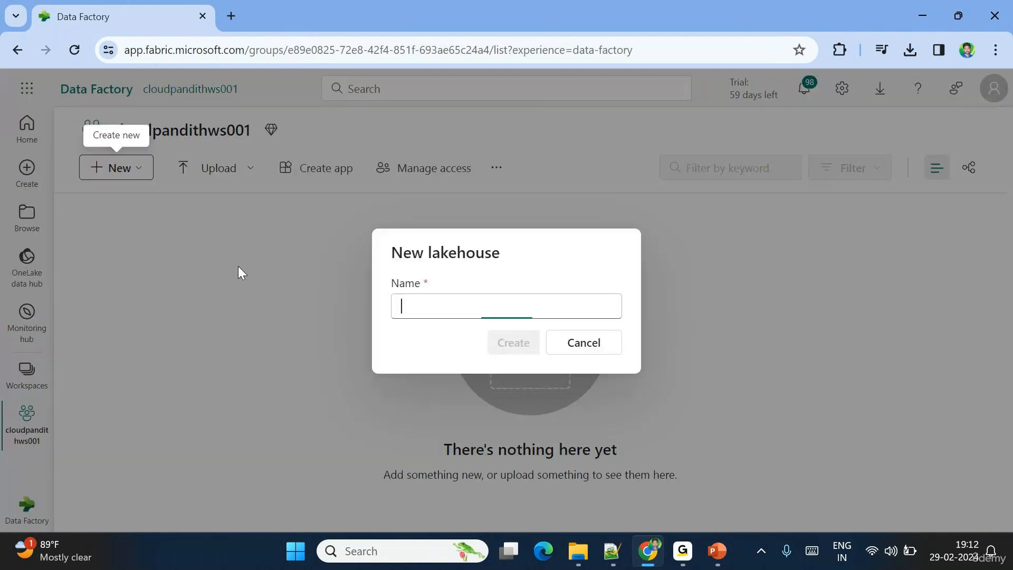
{"action": "type", "text": "cloudpa"}
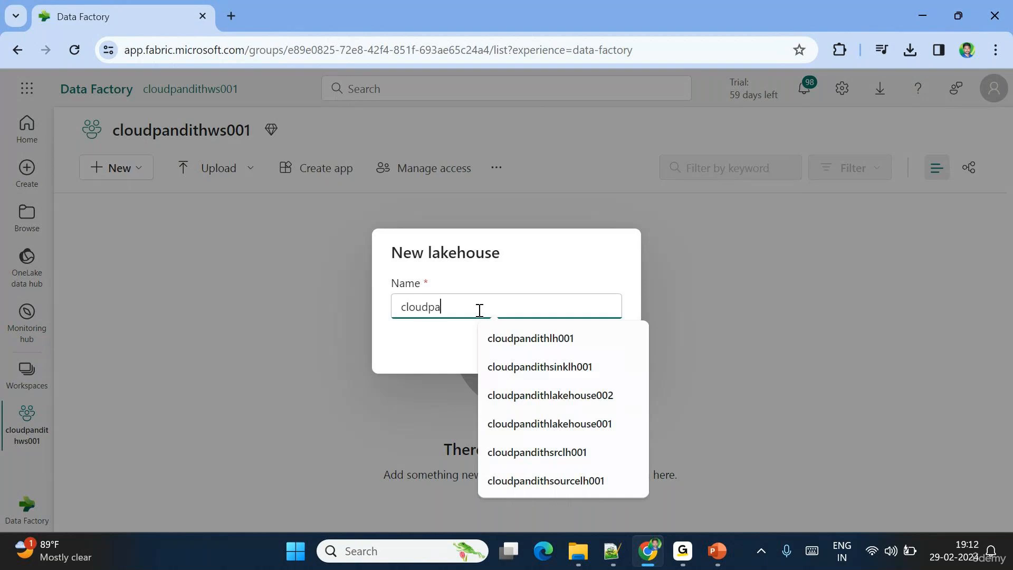
{"action": "type", "text": "ndithl"}
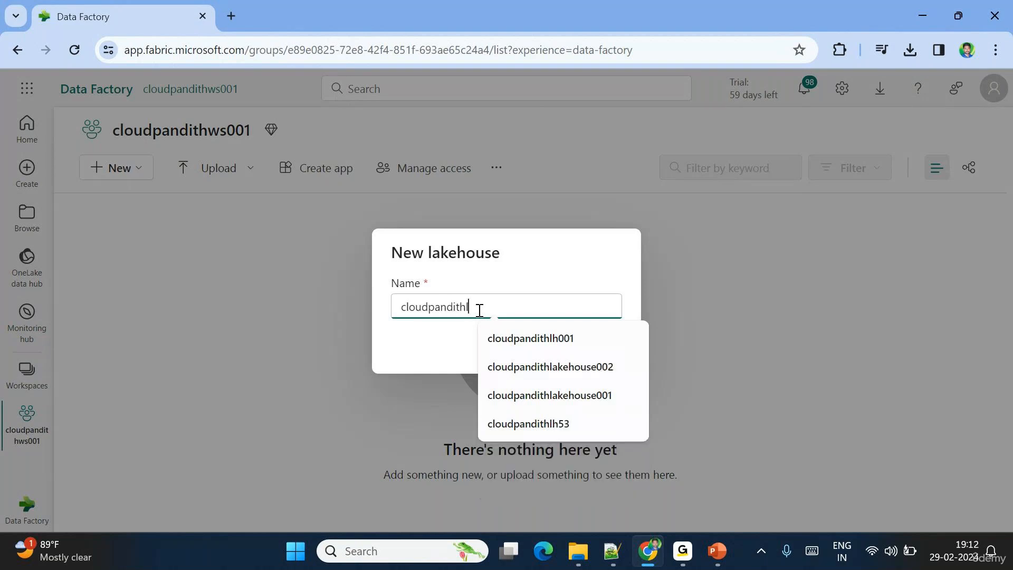
{"action": "type", "text": "h"}
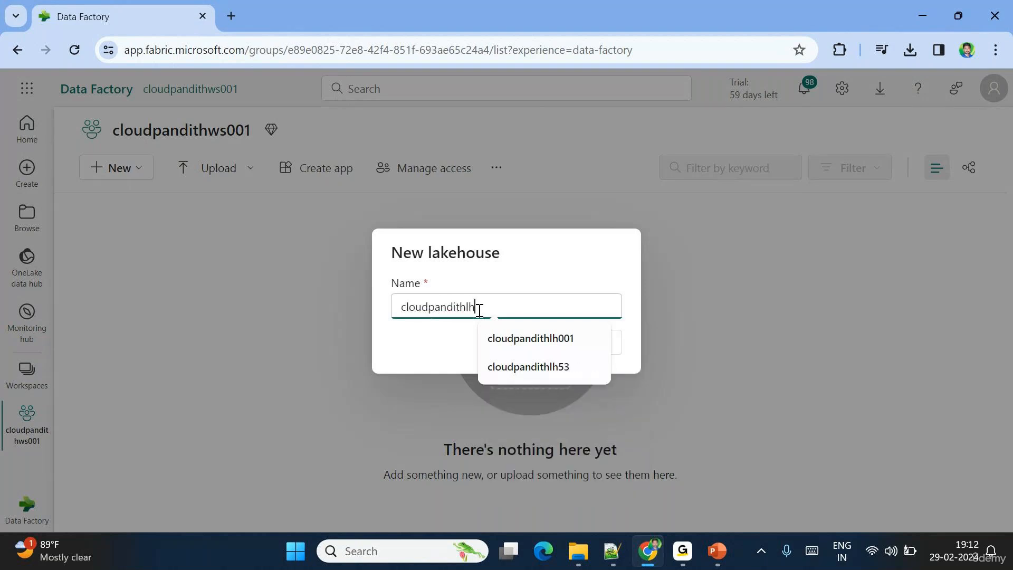
{"action": "type", "text": "0"}
{"action": "left_click", "coordinate": [511, 334]}
{"action": "left_click", "coordinate": [516, 345]}
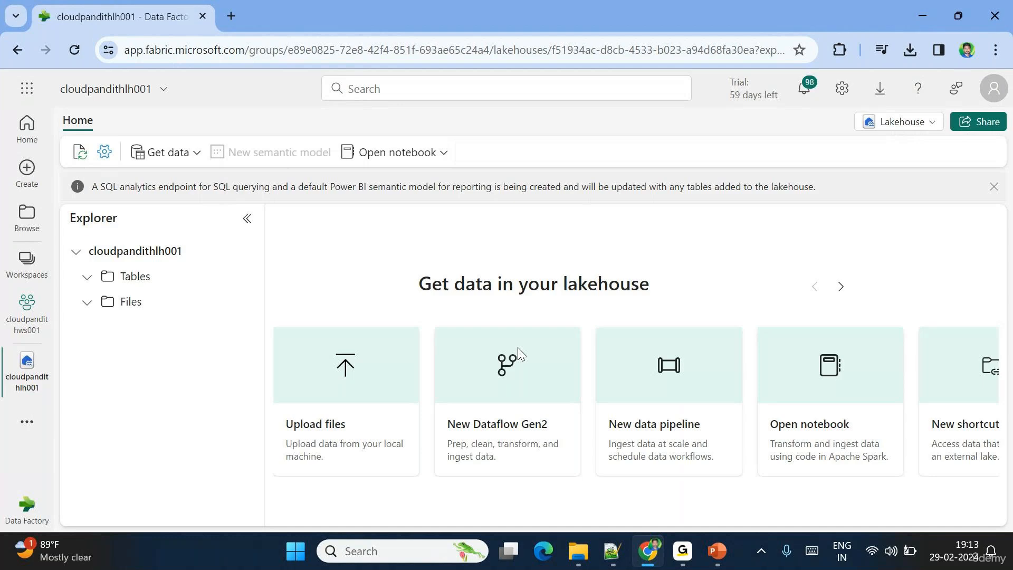
{"action": "left_click", "coordinate": [31, 307]}
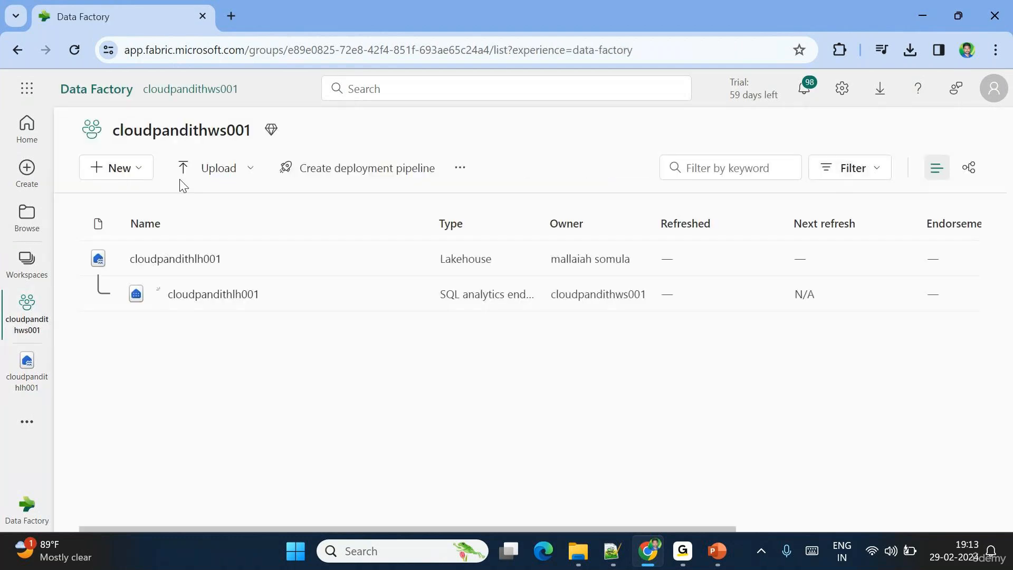
- Create a new data pipeline named pl_NYCTaxidata_Lhbronze, replacing the default pipeline1
{"action": "left_click", "coordinate": [129, 169]}
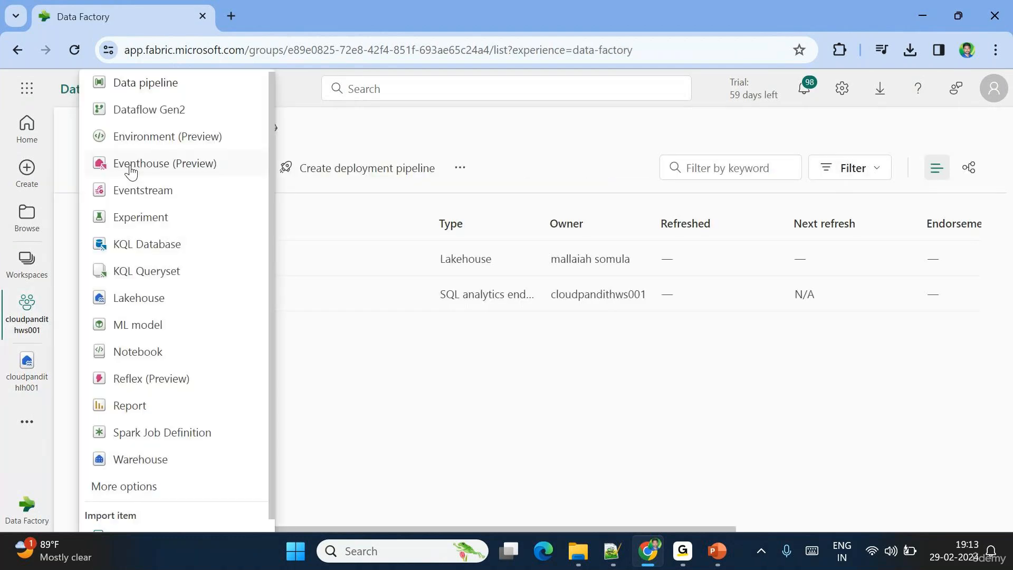
{"action": "left_click", "coordinate": [143, 90]}
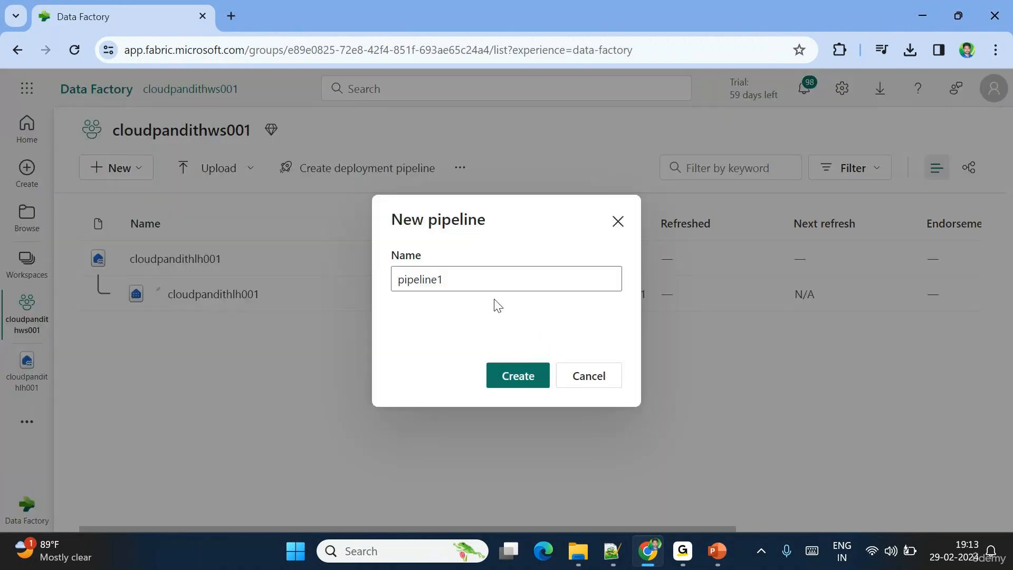
{"action": "double_click", "coordinate": [423, 278]}
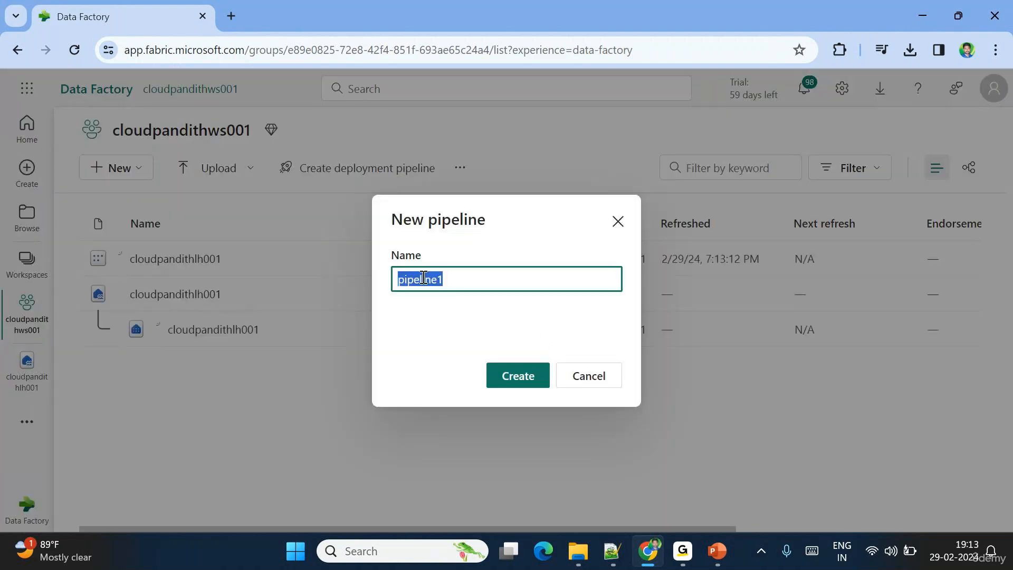
{"action": "key", "text": "BackSpace"}
{"action": "type", "text": "pl_"}
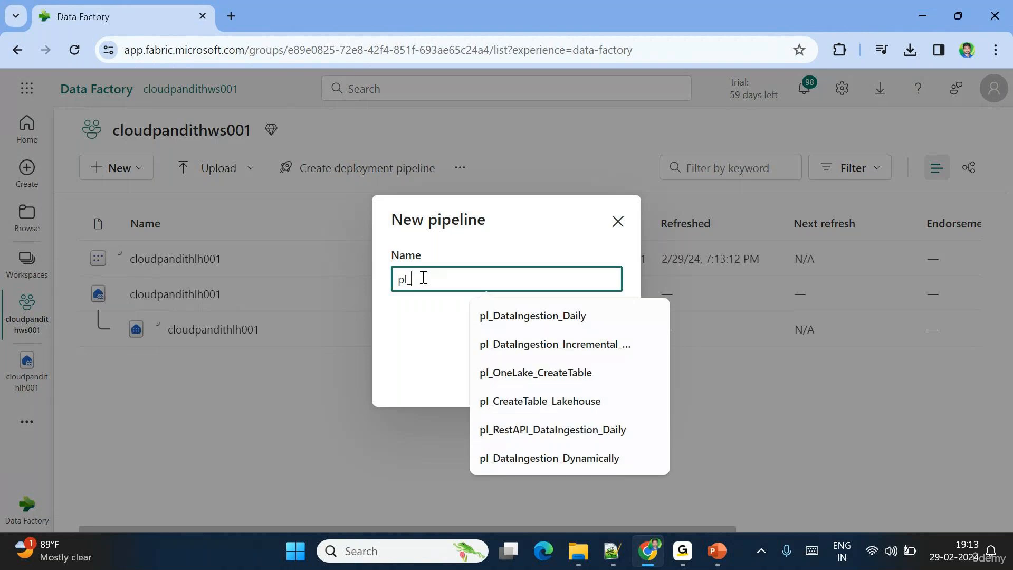
{"action": "type", "text": "NYC"}
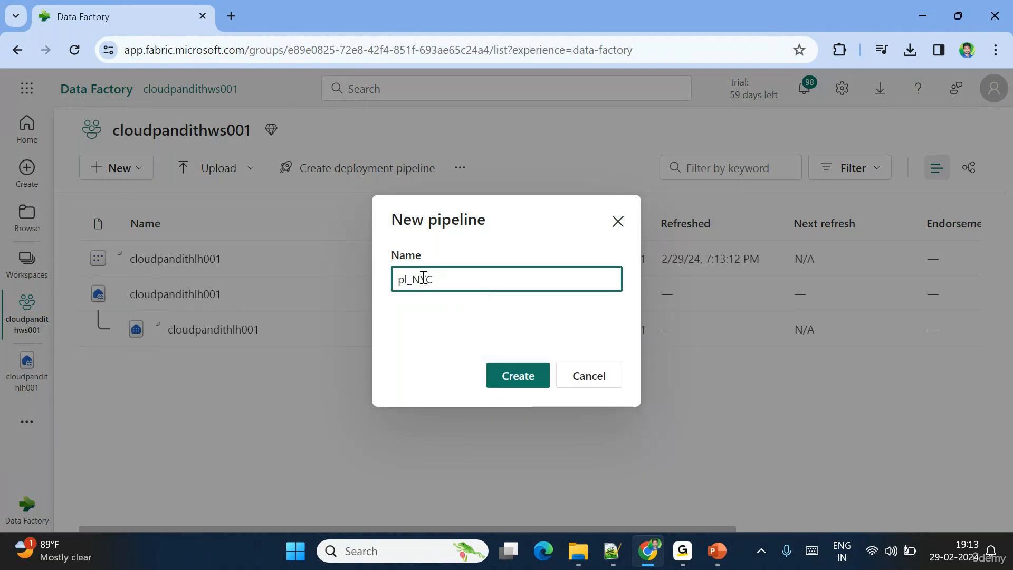
{"action": "type", "text": "Taxidat"}
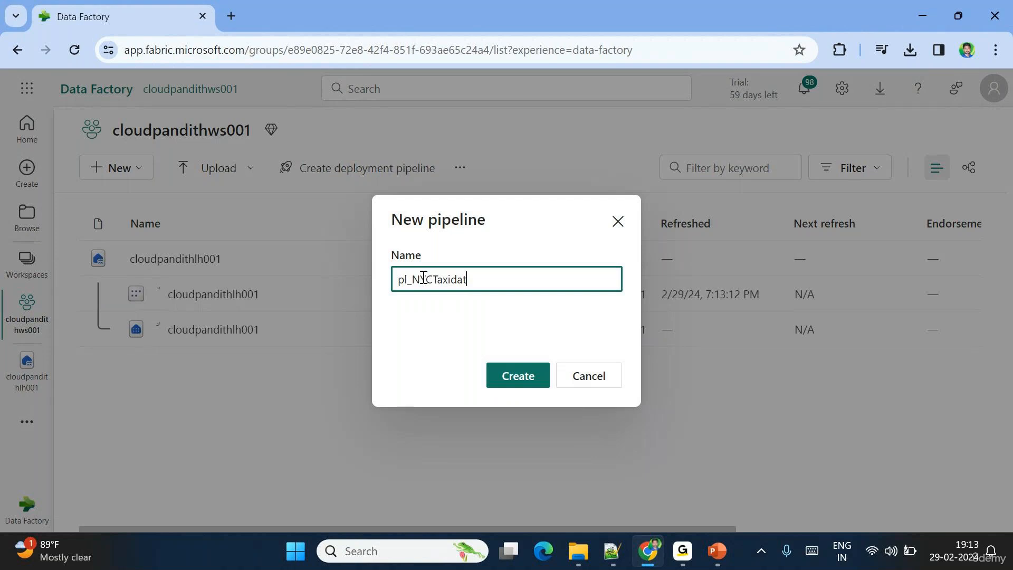
{"action": "type", "text": "a_Lhbronze"}
{"action": "left_click", "coordinate": [517, 377]}
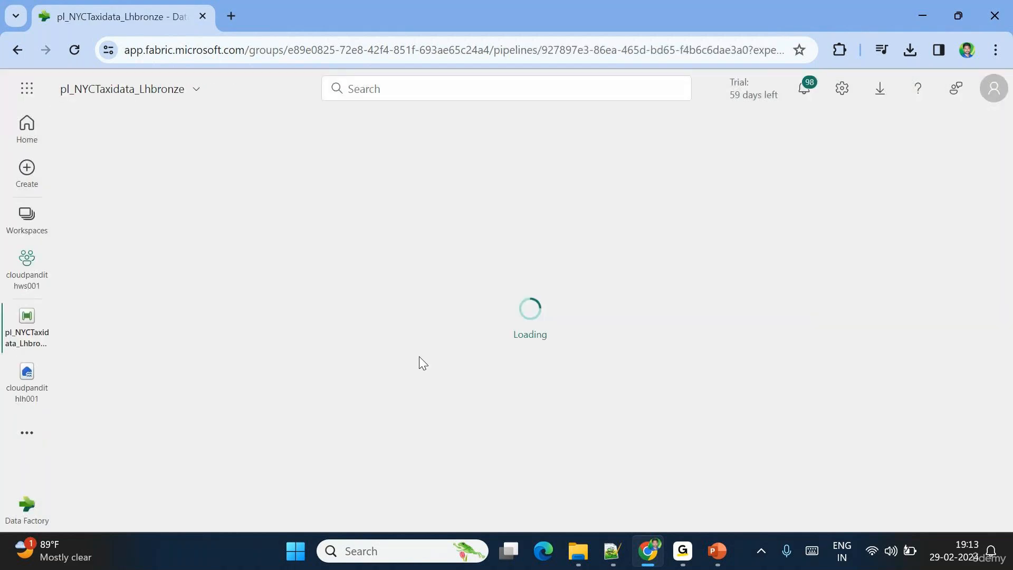
- Change the pipeline name's Lhbronze suffix to whsilver, giving pl_NYCTaxidata_whsilver
{"action": "left_click", "coordinate": [145, 98]}
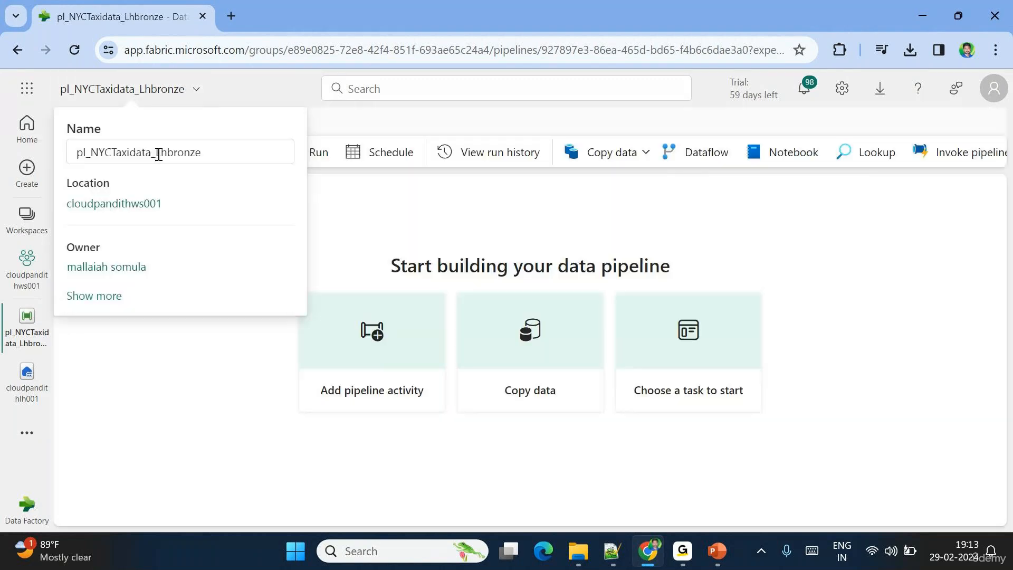
{"action": "left_click_drag", "start_coordinate": [158, 155], "coordinate": [229, 155]}
{"action": "key", "text": "BackSpace"}
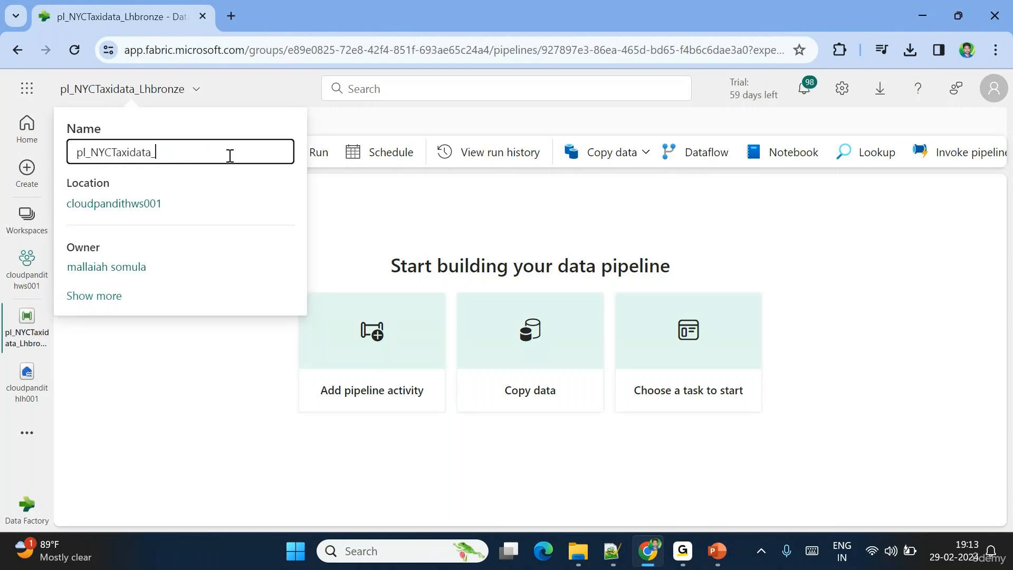
{"action": "type", "text": "whsilver"}
{"action": "left_click", "coordinate": [343, 208]}
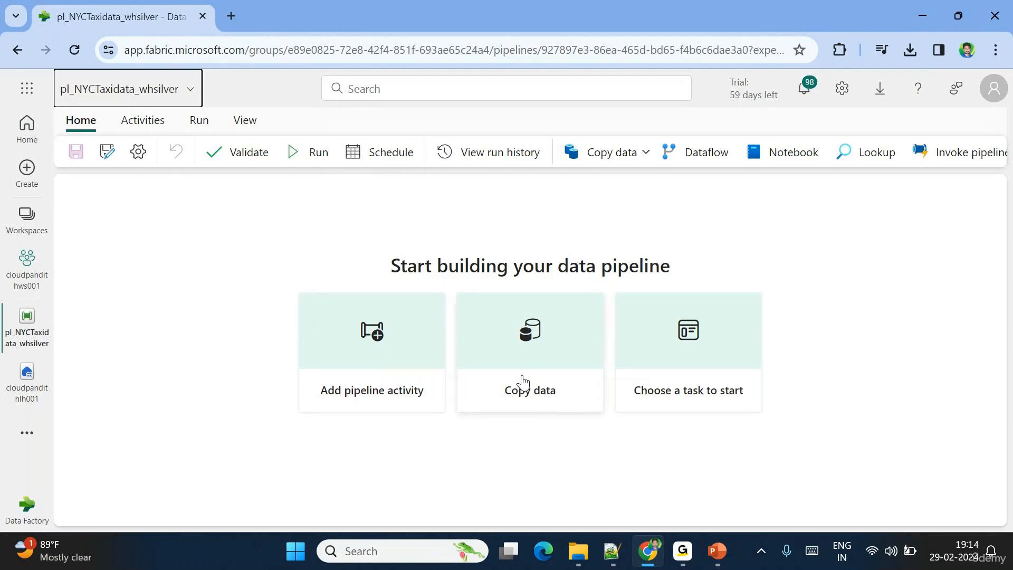
- Launch the Copy data assistant and put the cursor in the data source search box
{"action": "left_click", "coordinate": [631, 156]}
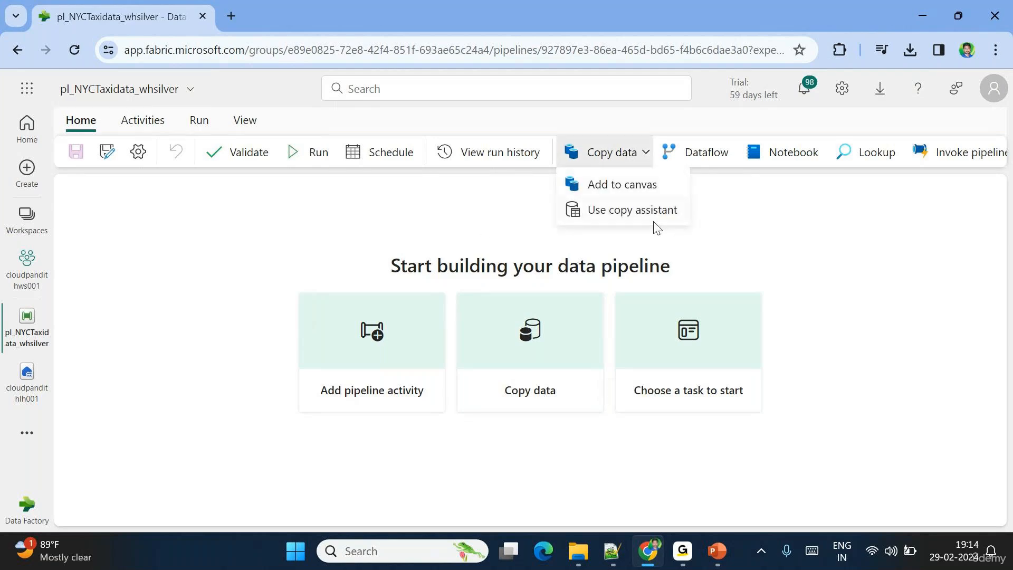
{"action": "left_click", "coordinate": [609, 210]}
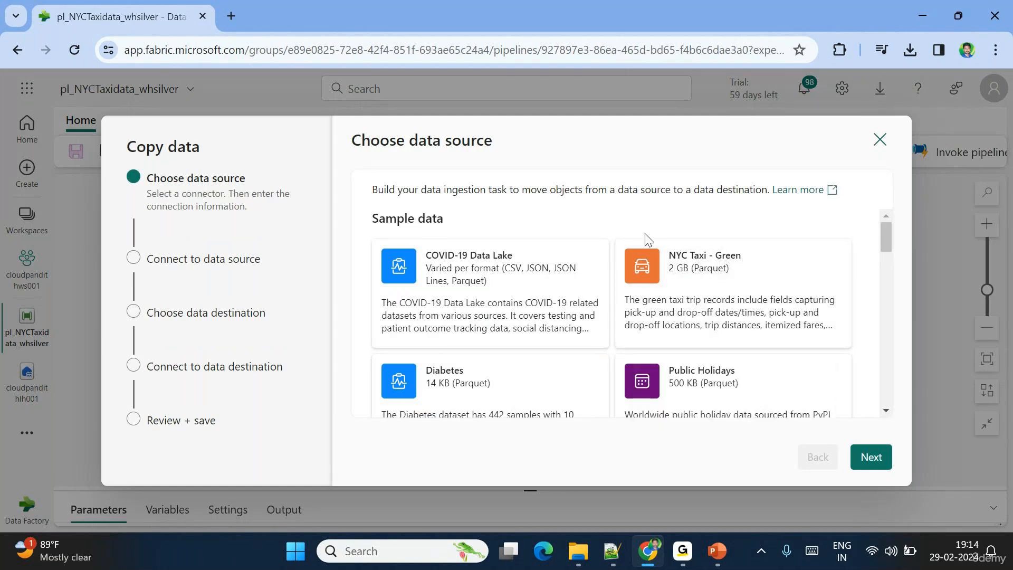
{"action": "scroll", "coordinate": [612, 282], "scroll_direction": "down", "scroll_amount": 1}
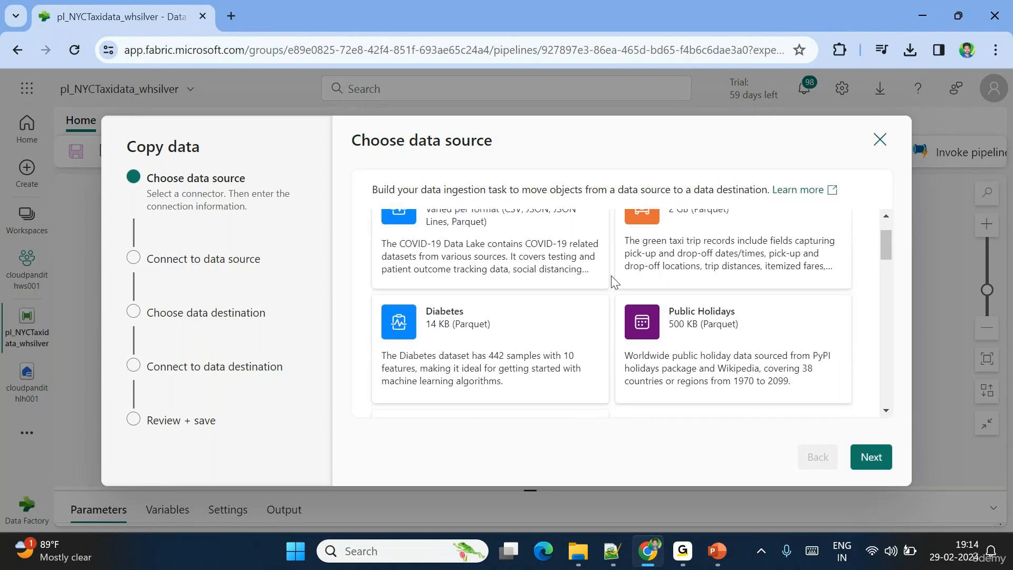
{"action": "scroll", "coordinate": [681, 295], "scroll_direction": "up", "scroll_amount": 1}
{"action": "scroll", "coordinate": [599, 227], "scroll_direction": "down", "scroll_amount": 3}
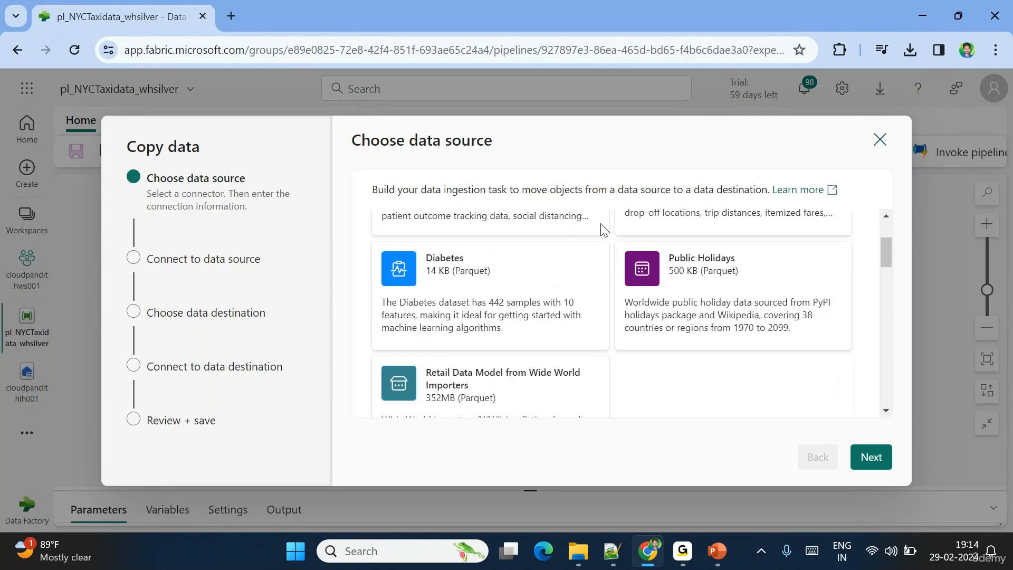
{"action": "scroll", "coordinate": [617, 295], "scroll_direction": "down", "scroll_amount": 5}
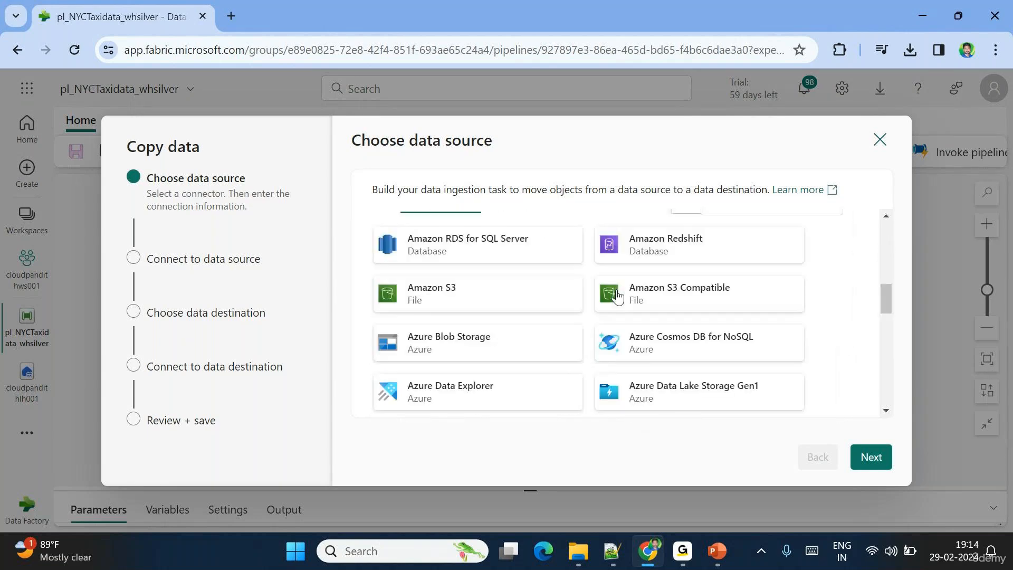
{"action": "scroll", "coordinate": [715, 246], "scroll_direction": "up", "scroll_amount": 1}
{"action": "left_click", "coordinate": [726, 258]}
- Filter sources by 'blob', choose Azure Blob Storage, and start a new connection
{"action": "type", "text": "blob"}
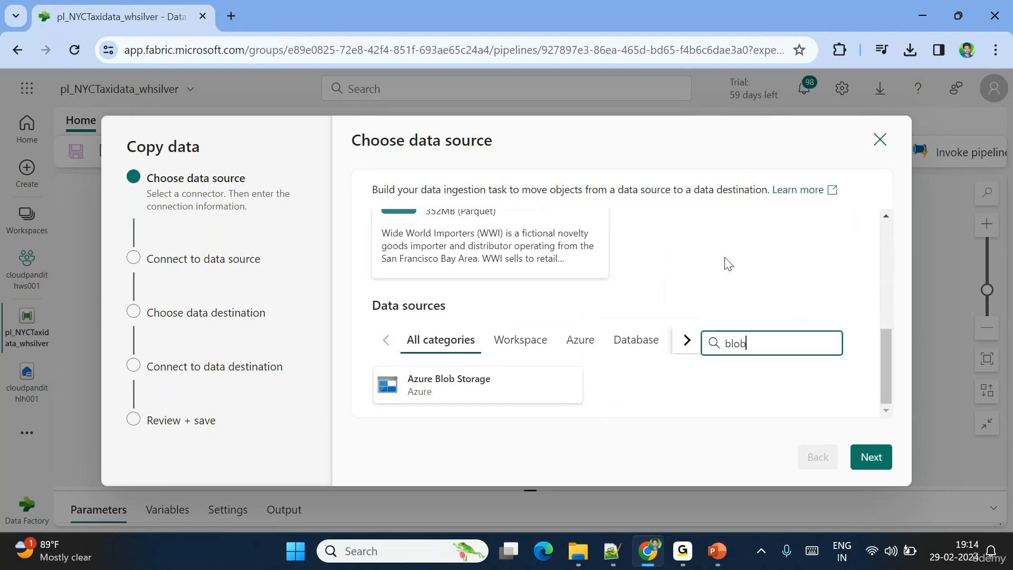
{"action": "left_click", "coordinate": [432, 393]}
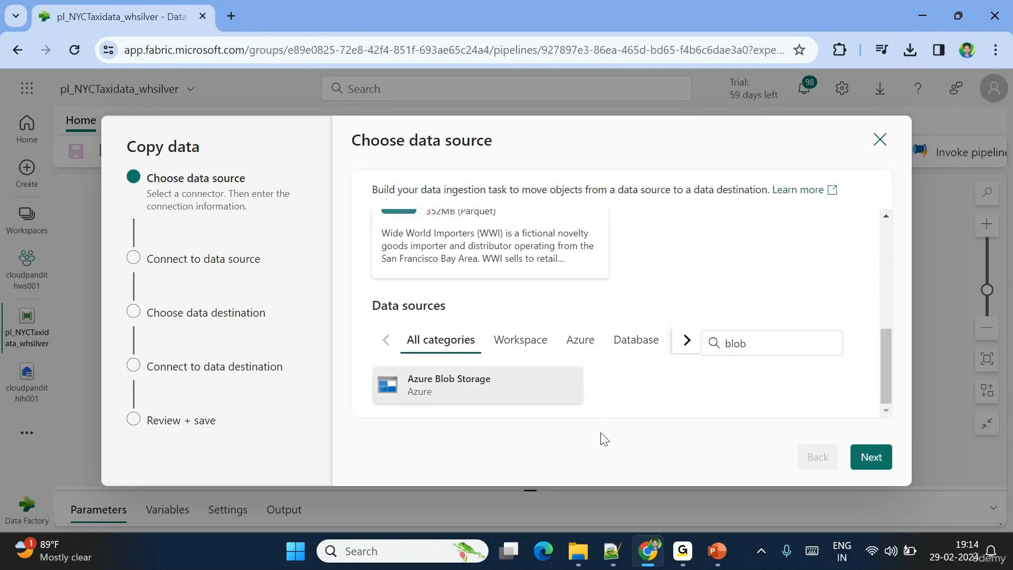
{"action": "left_click", "coordinate": [872, 458]}
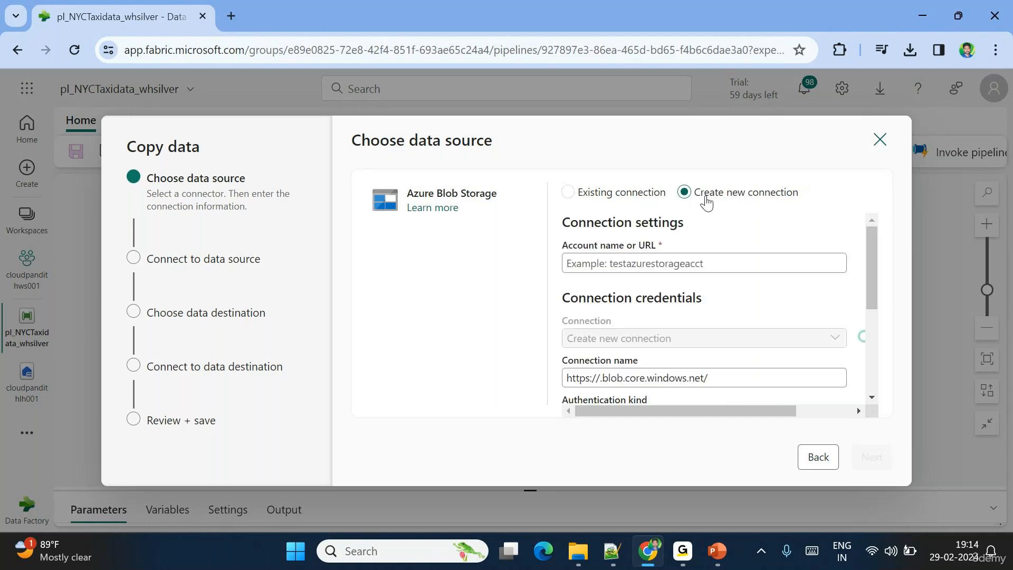
{"action": "left_click", "coordinate": [568, 192]}
{"action": "left_click", "coordinate": [654, 237]}
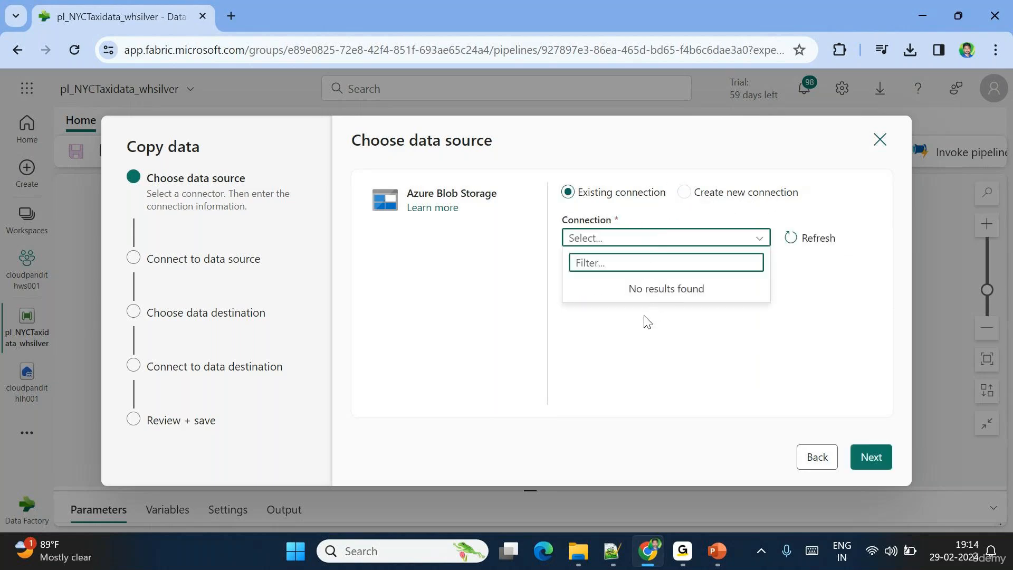
{"action": "left_click", "coordinate": [686, 193]}
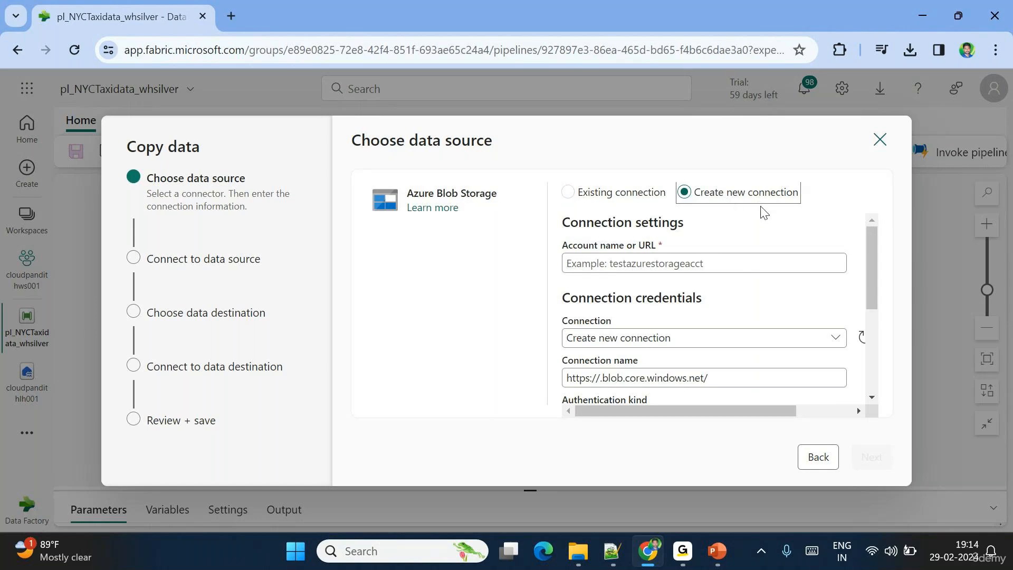
{"action": "left_click", "coordinate": [599, 262]}
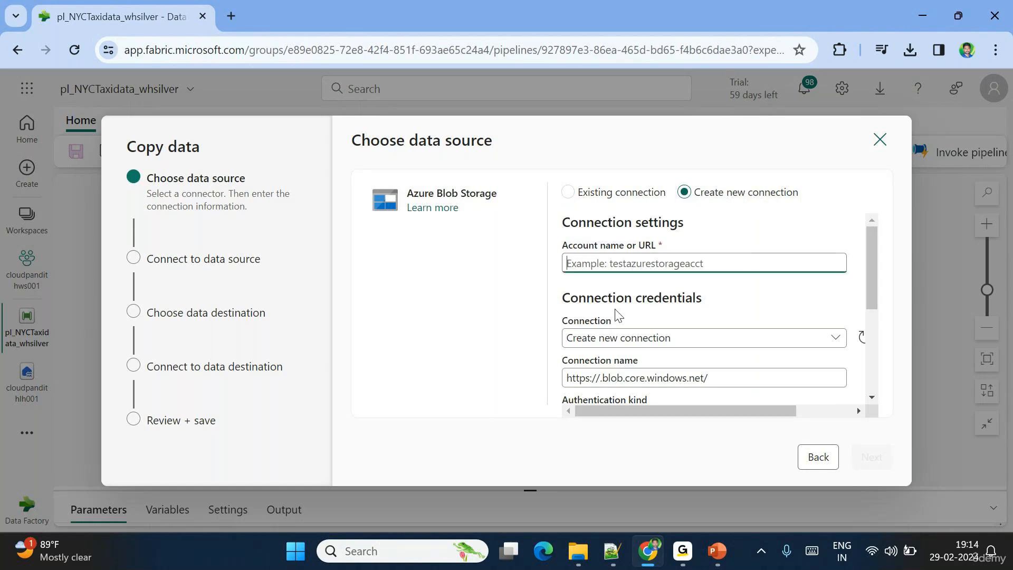
- Copy the sample blob URL from line 1 in Notepad++
{"action": "left_click", "coordinate": [612, 552]}
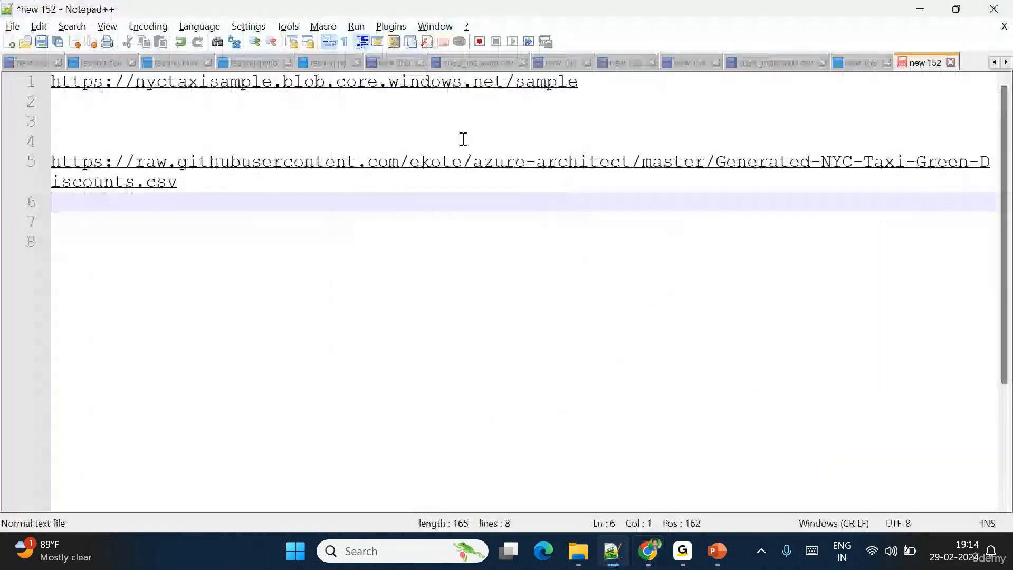
{"action": "left_click_drag", "start_coordinate": [602, 80], "coordinate": [52, 84]}
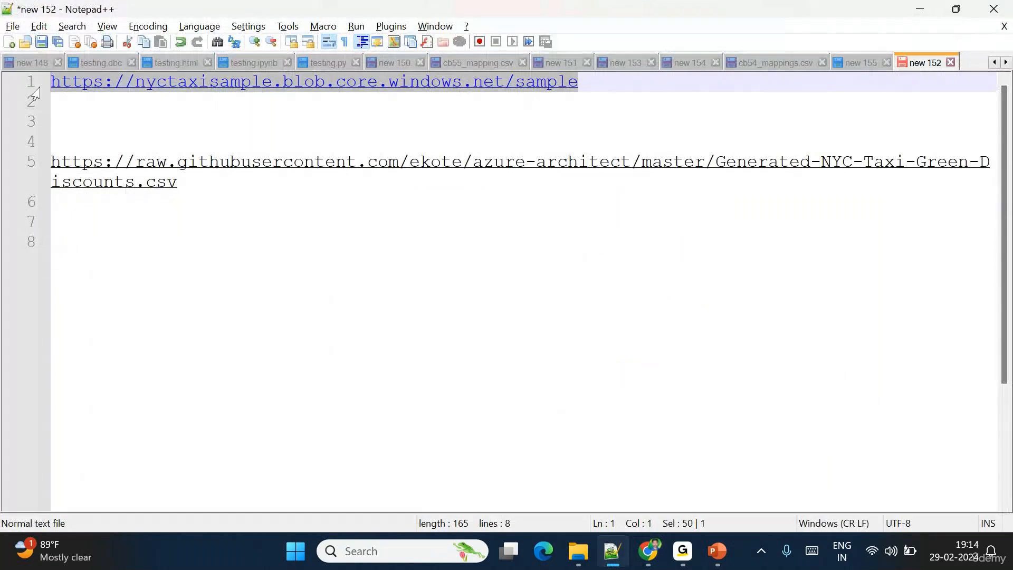
{"action": "key", "text": "ctrl+c"}
{"action": "key", "text": "alt+Tab"}
- Paste the nyctaxisample blob URL, name the connection ls_blob, and continue
{"action": "key", "text": "ctrl+v"}
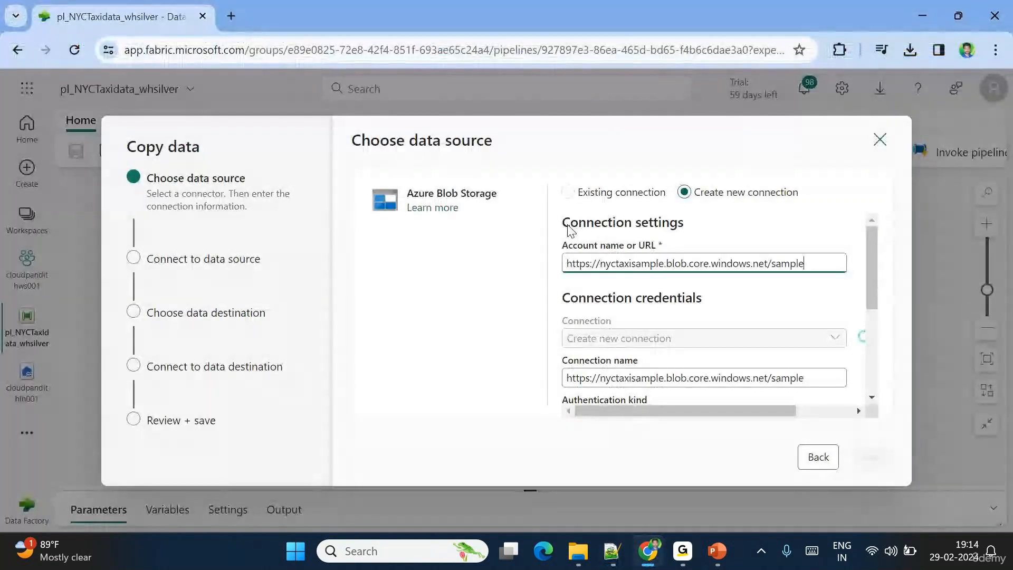
{"action": "double_click", "coordinate": [617, 262]}
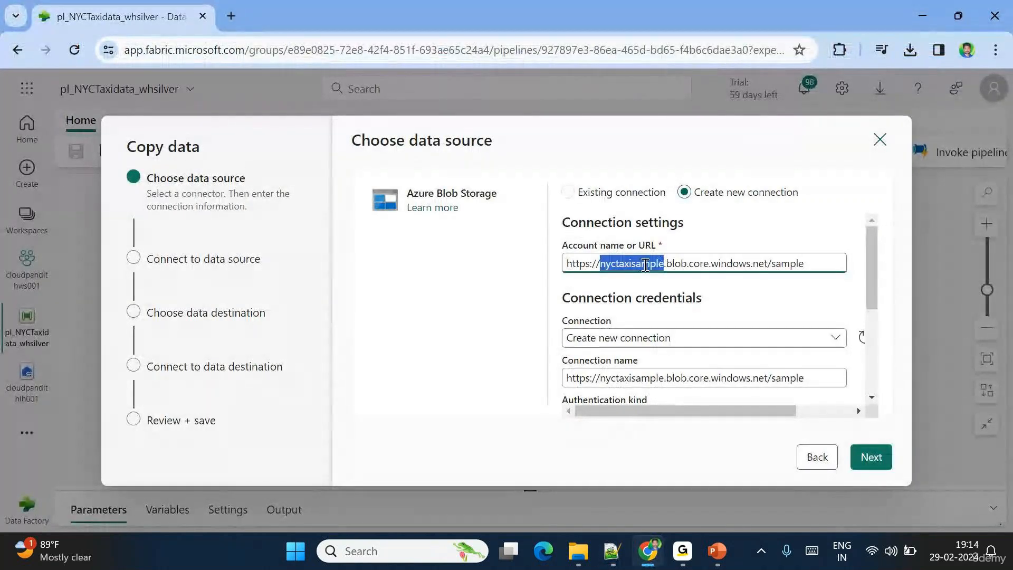
{"action": "left_click", "coordinate": [791, 263]}
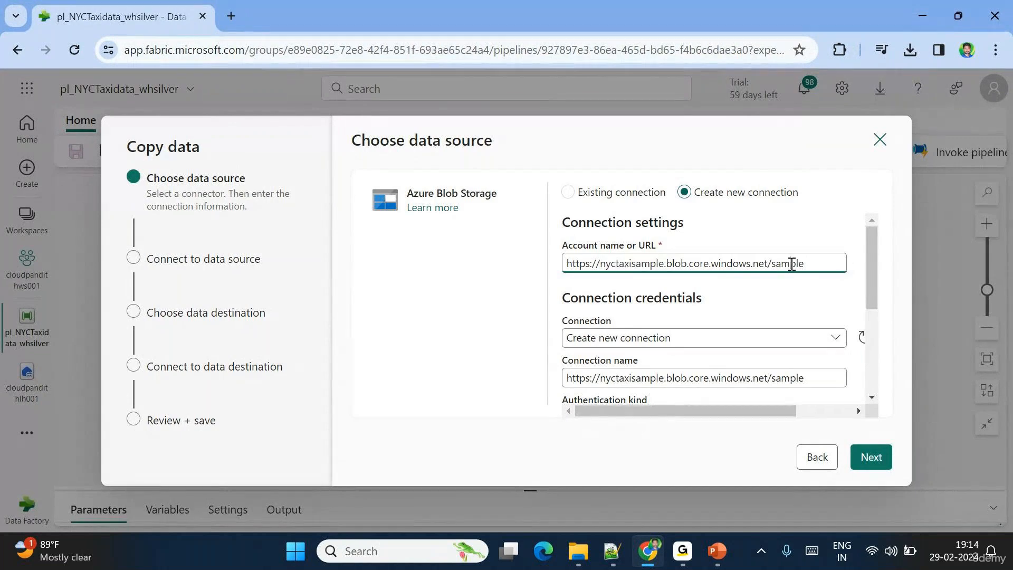
{"action": "double_click", "coordinate": [792, 264]}
{"action": "double_click", "coordinate": [628, 263]}
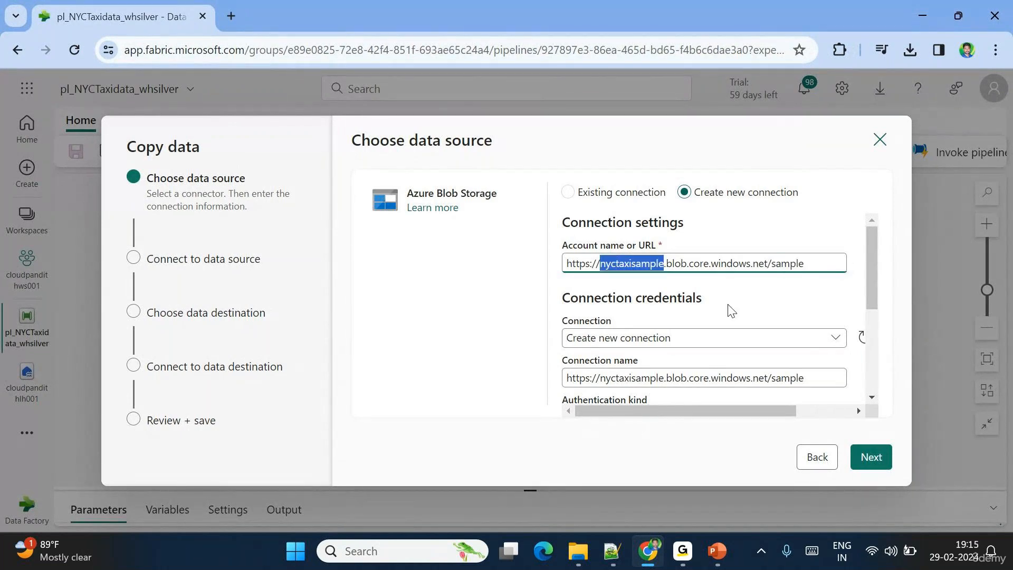
{"action": "scroll", "coordinate": [669, 346], "scroll_direction": "down", "scroll_amount": 1}
{"action": "triple_click", "coordinate": [622, 334]}
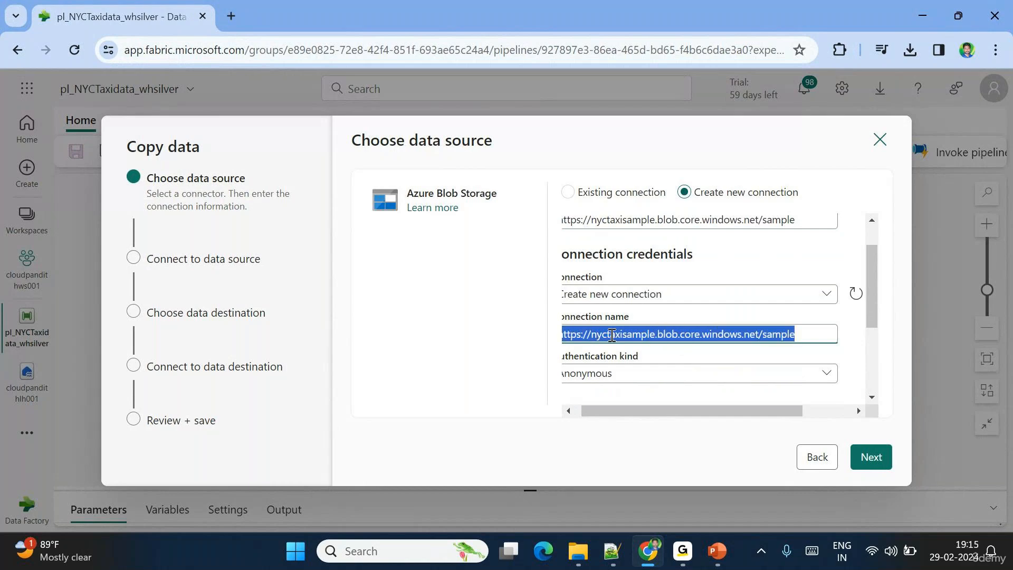
{"action": "type", "text": "ls_"}
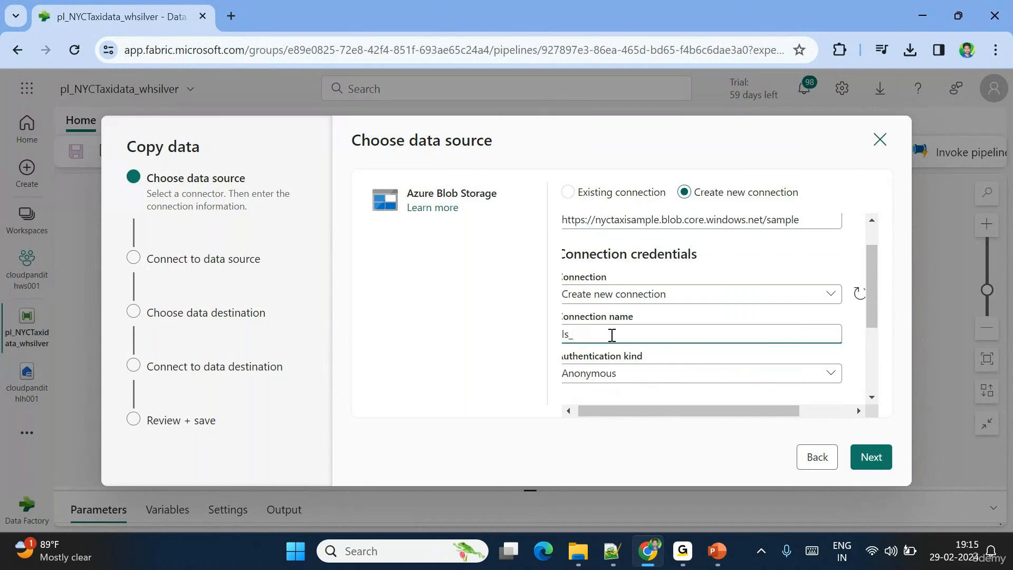
{"action": "type", "text": "blob"}
{"action": "scroll", "coordinate": [613, 335], "scroll_direction": "left", "scroll_amount": 1}
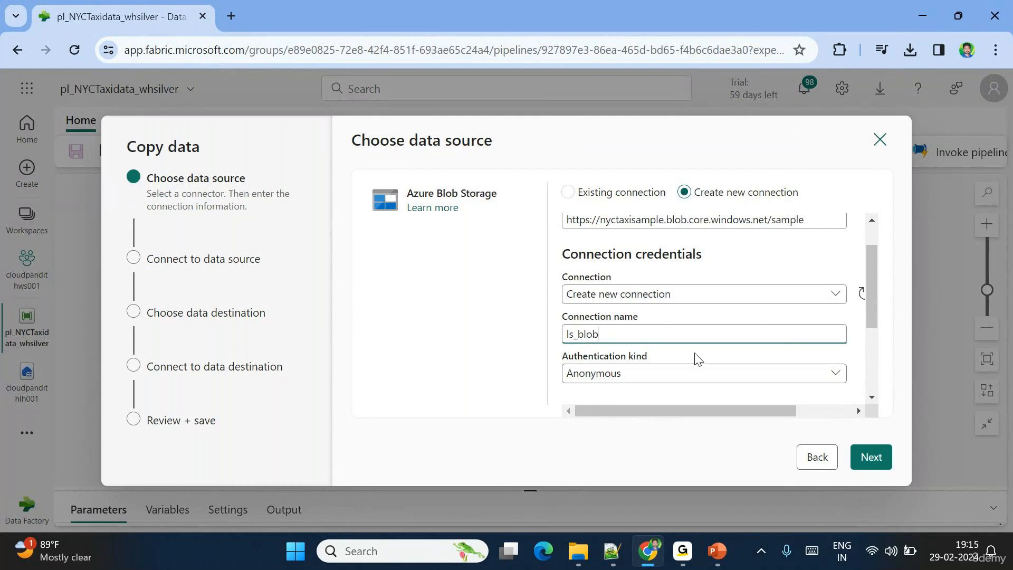
{"action": "left_click", "coordinate": [870, 465]}
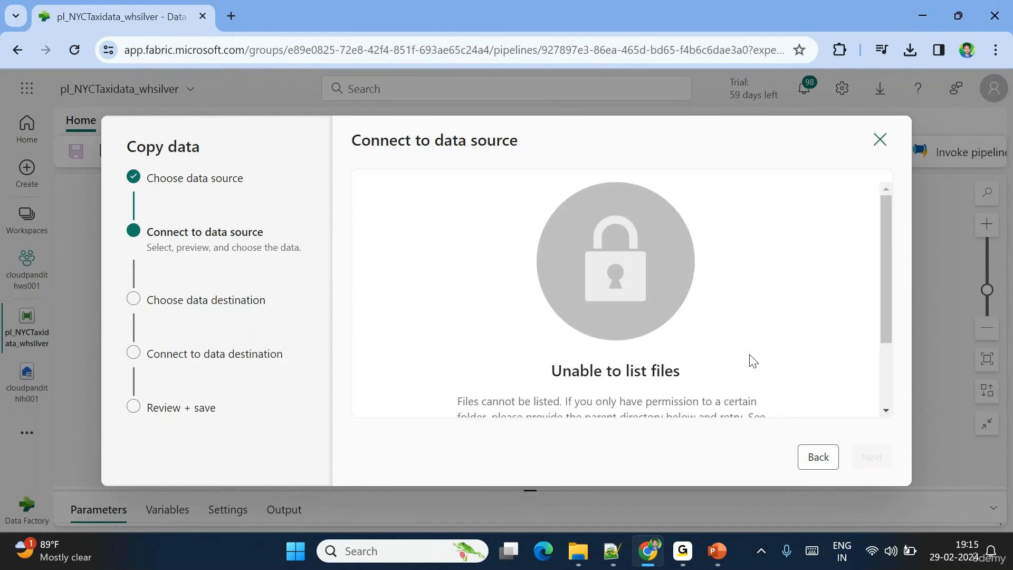
- Enter 'sample' as the container folder path and retry listing files
{"action": "scroll", "coordinate": [753, 361], "scroll_direction": "down", "scroll_amount": 1}
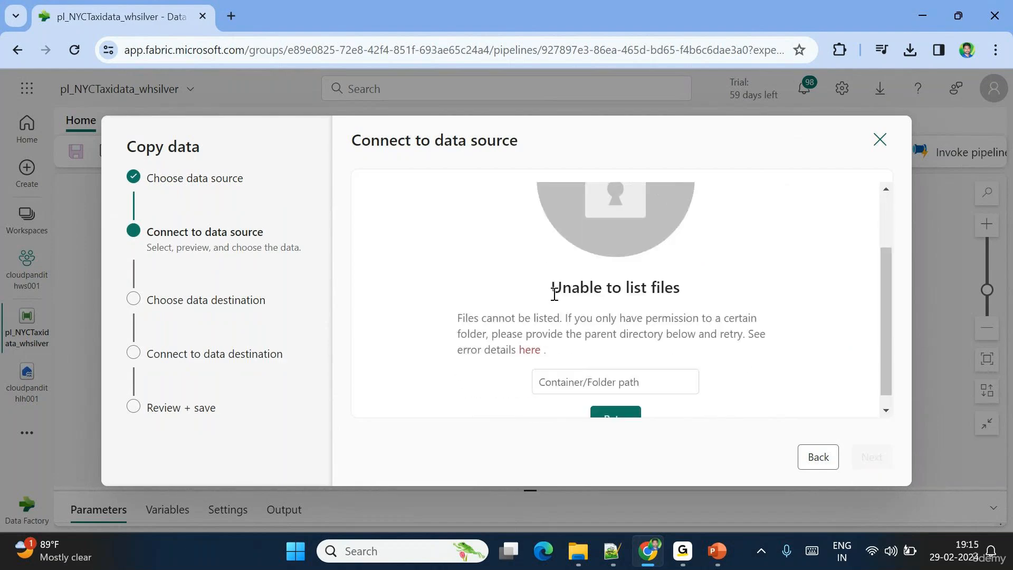
{"action": "left_click_drag", "start_coordinate": [550, 287], "coordinate": [675, 286]}
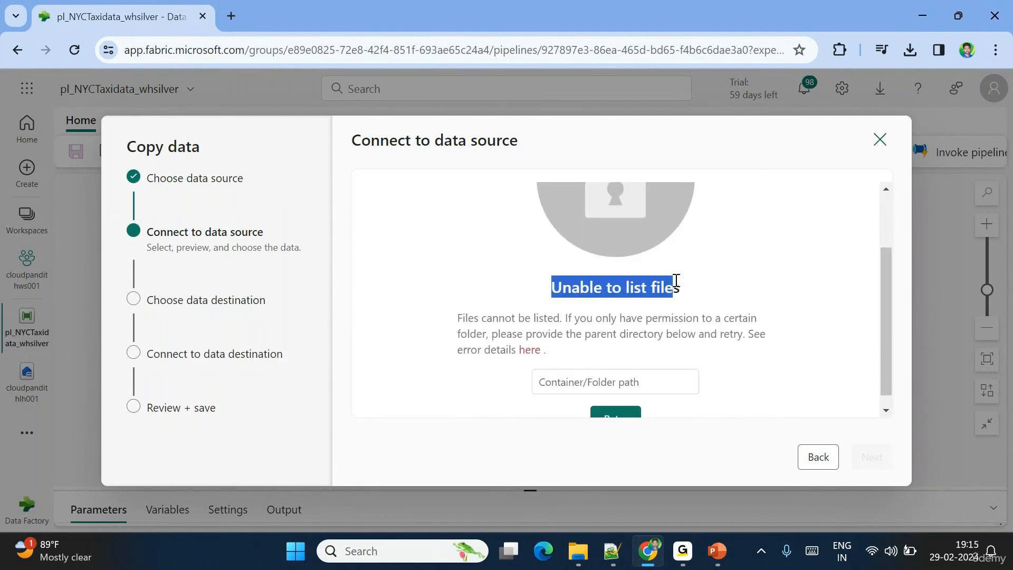
{"action": "left_click", "coordinate": [546, 381]}
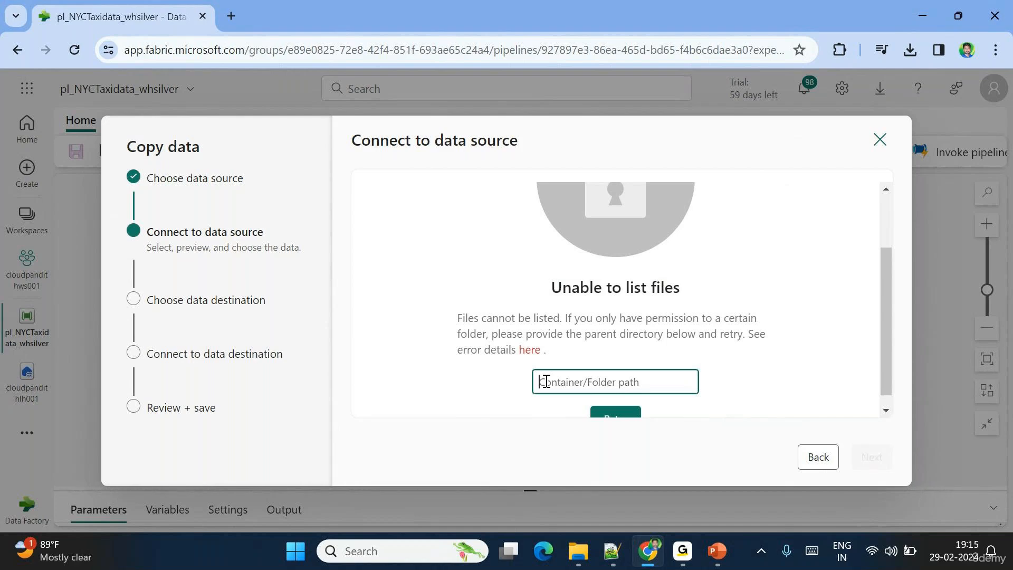
{"action": "type", "text": "sample"}
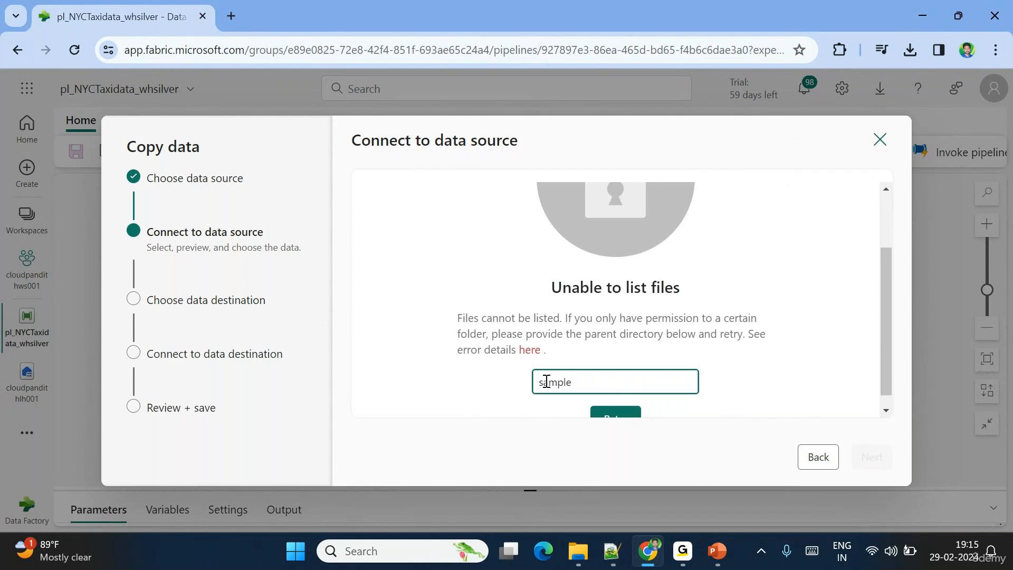
{"action": "scroll", "coordinate": [549, 378], "scroll_direction": "down", "scroll_amount": 1}
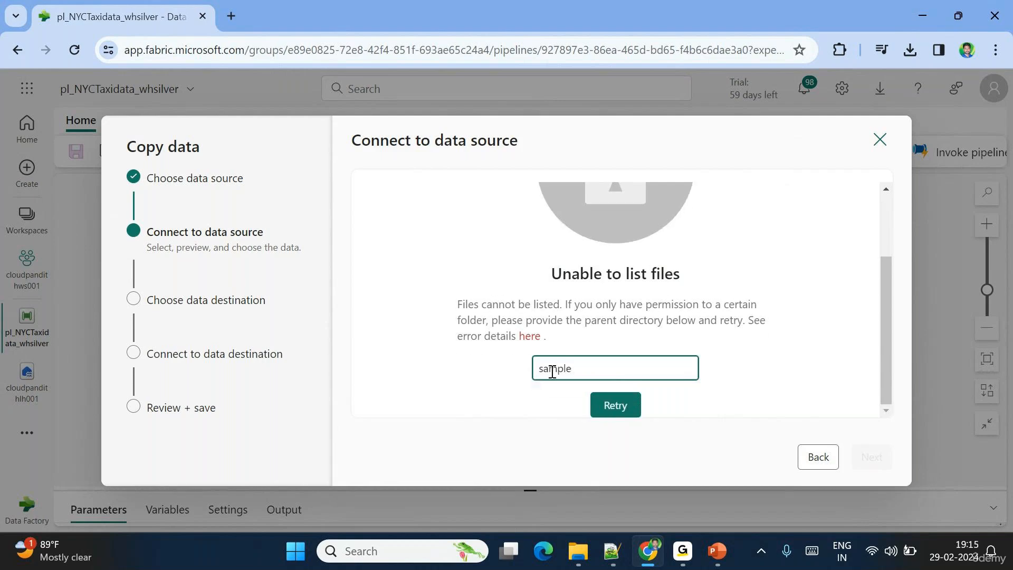
{"action": "left_click", "coordinate": [628, 412]}
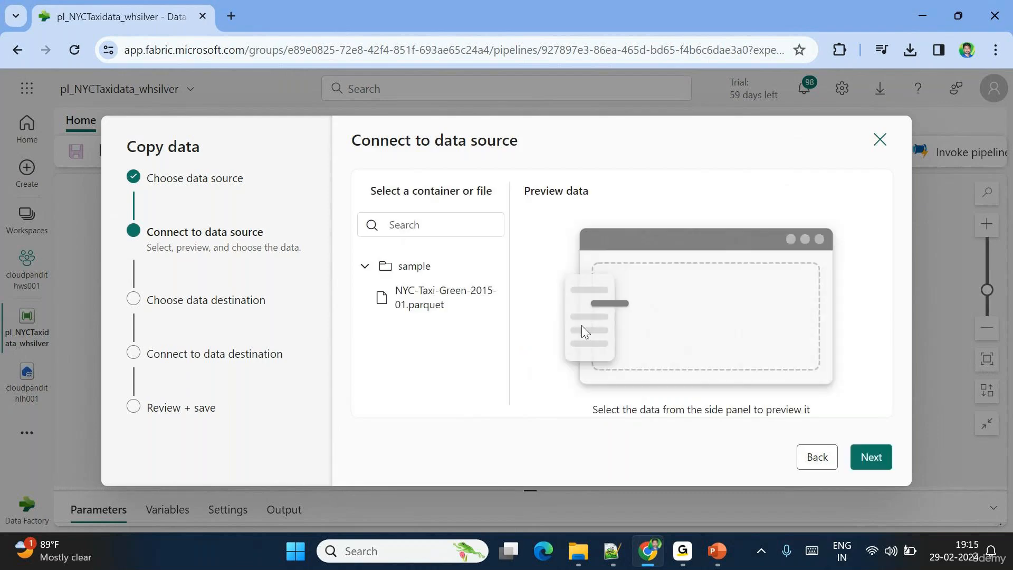
- Select NYC-Taxi-Green-2015-01.parquet, review its data preview, and continue to the destination
{"action": "left_click", "coordinate": [422, 305]}
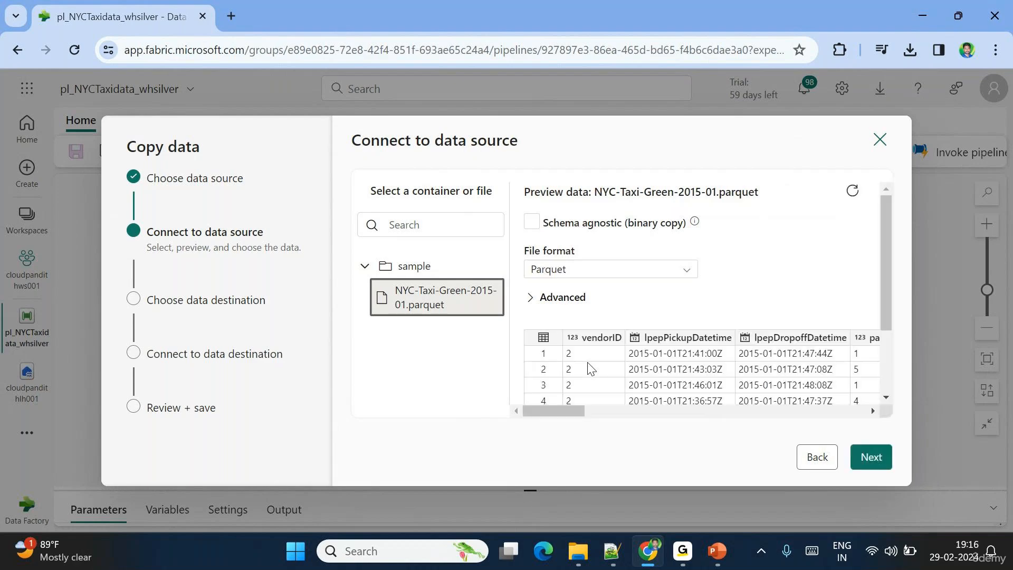
{"action": "scroll", "coordinate": [590, 368], "scroll_direction": "right", "scroll_amount": 1}
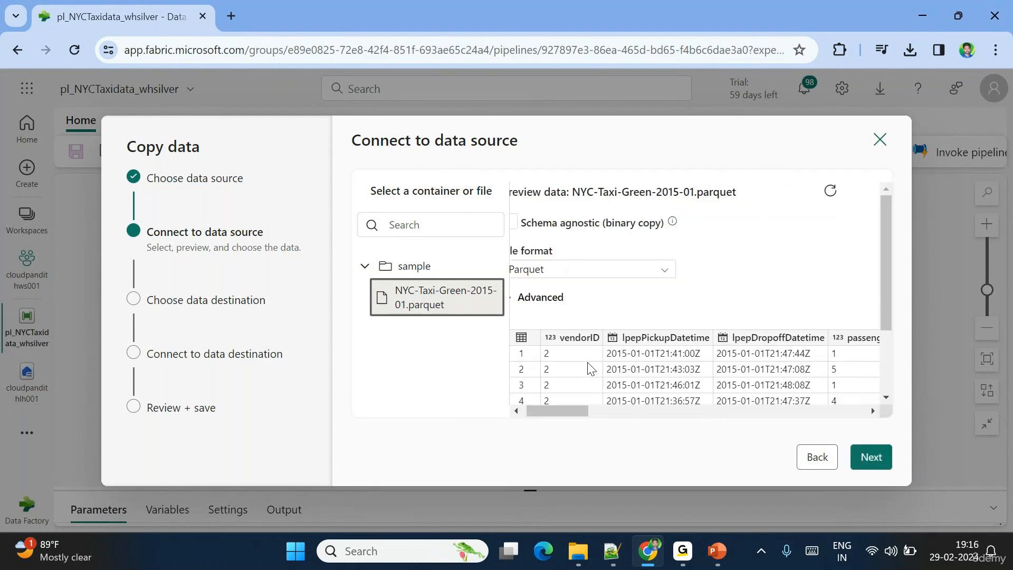
{"action": "scroll", "coordinate": [590, 367], "scroll_direction": "right", "scroll_amount": 10}
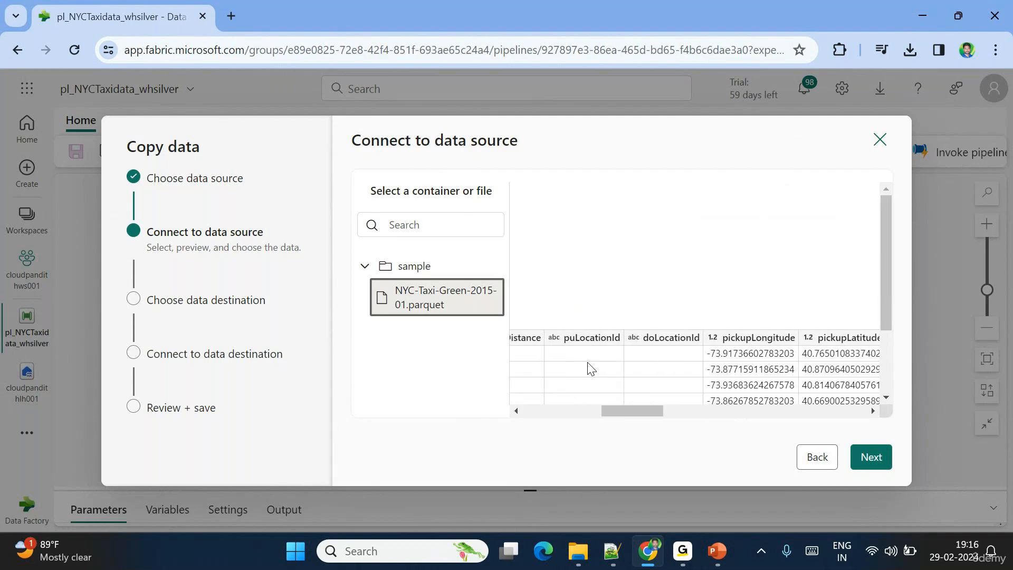
{"action": "scroll", "coordinate": [590, 368], "scroll_direction": "right", "scroll_amount": 5}
{"action": "scroll", "coordinate": [591, 364], "scroll_direction": "left", "scroll_amount": 12}
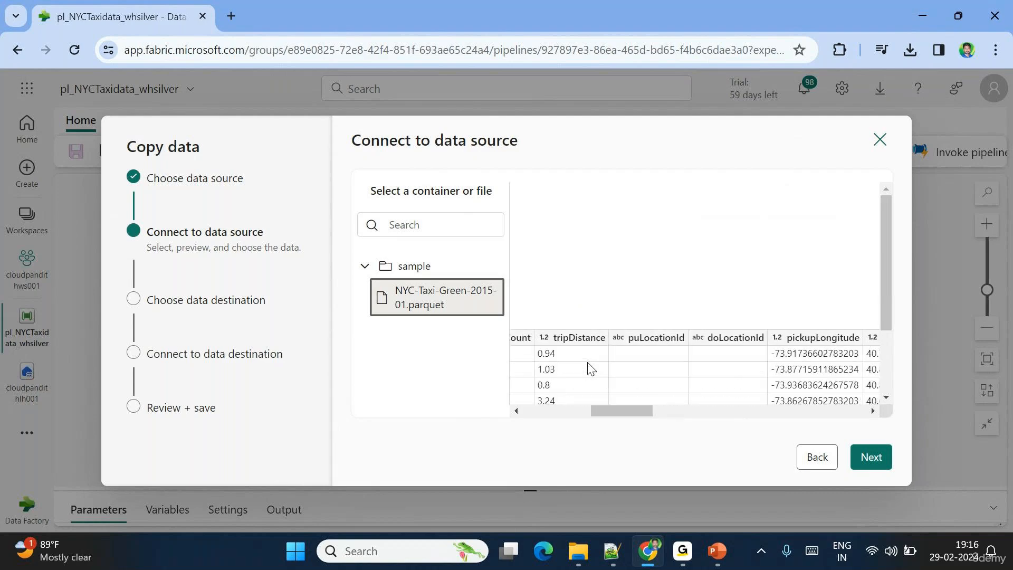
{"action": "left_click", "coordinate": [875, 465]}
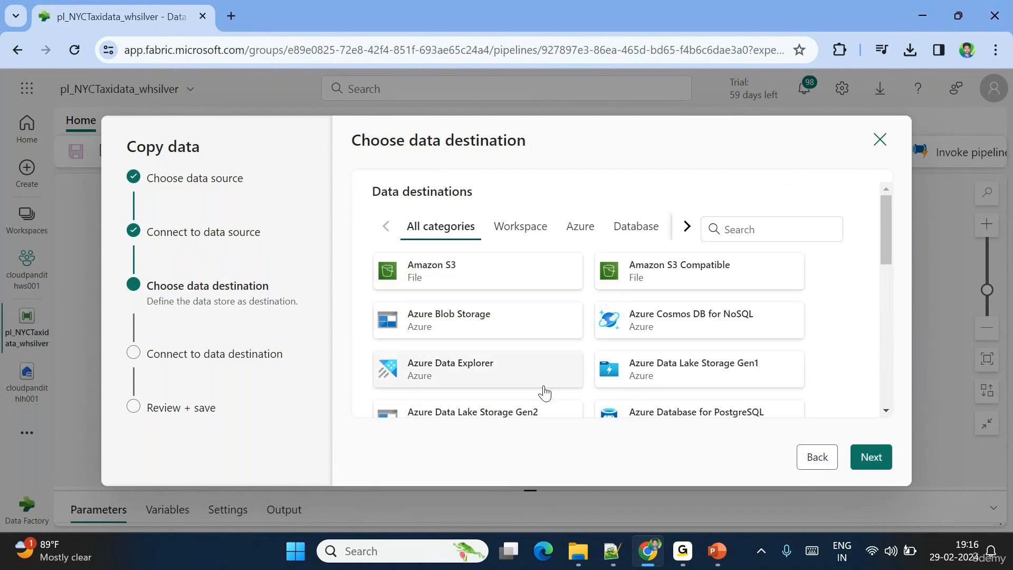
- Choose Lakehouse as destination, pick existing lakehouse cloudpandithlh001, and continue
{"action": "left_click", "coordinate": [740, 228]}
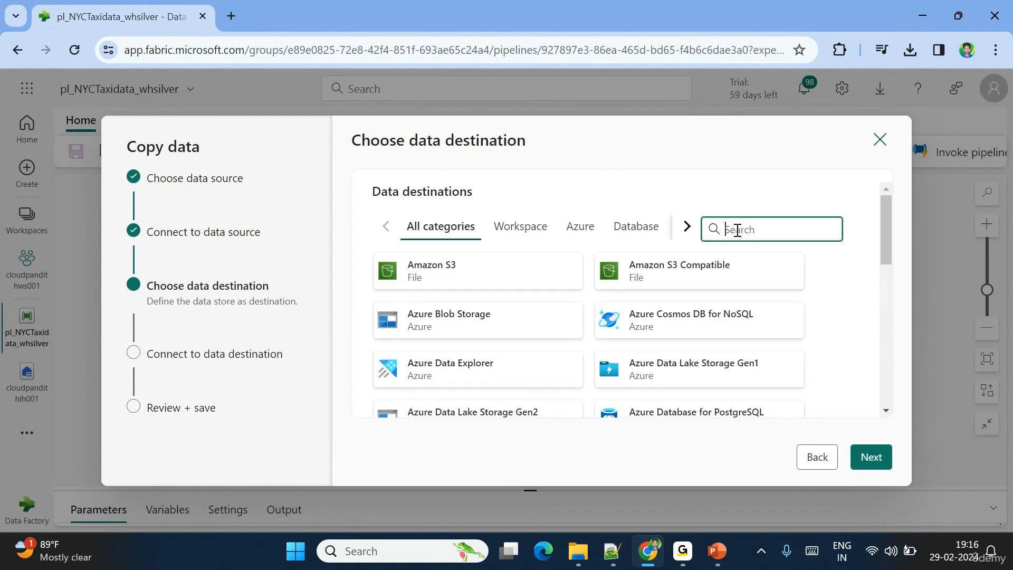
{"action": "type", "text": "lake"}
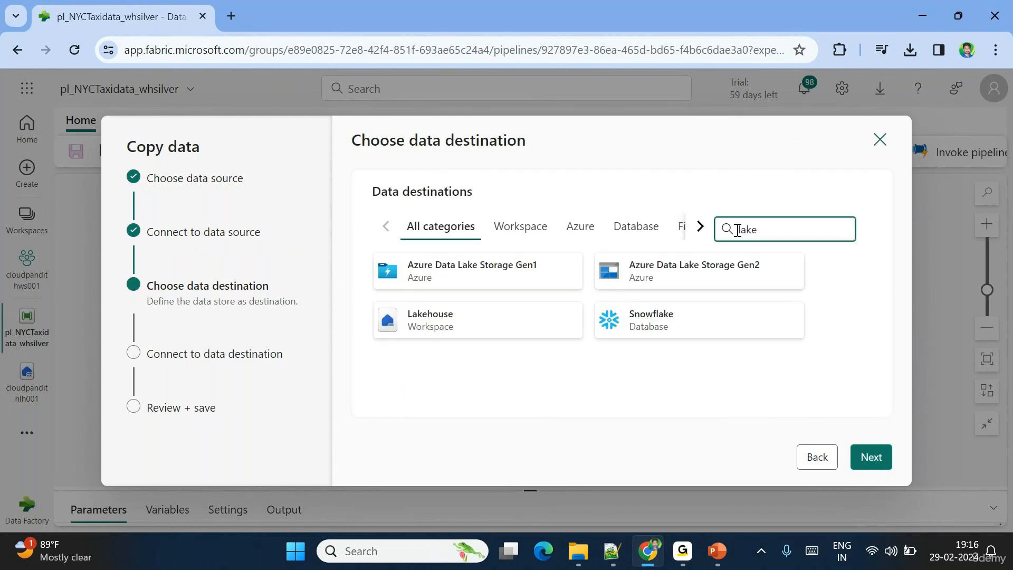
{"action": "double_click", "coordinate": [426, 318]}
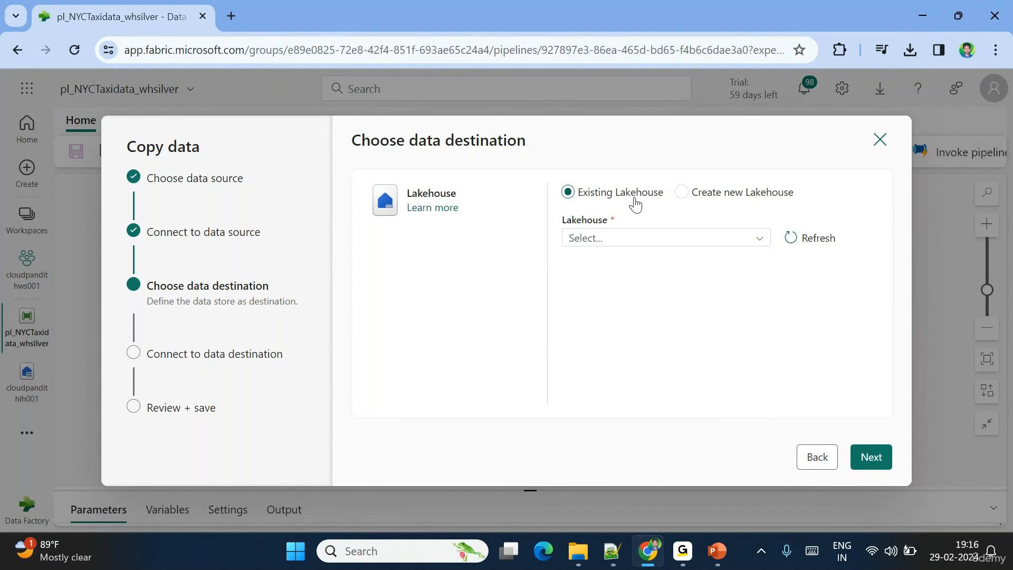
{"action": "left_click", "coordinate": [717, 205]}
{"action": "left_click", "coordinate": [596, 238]}
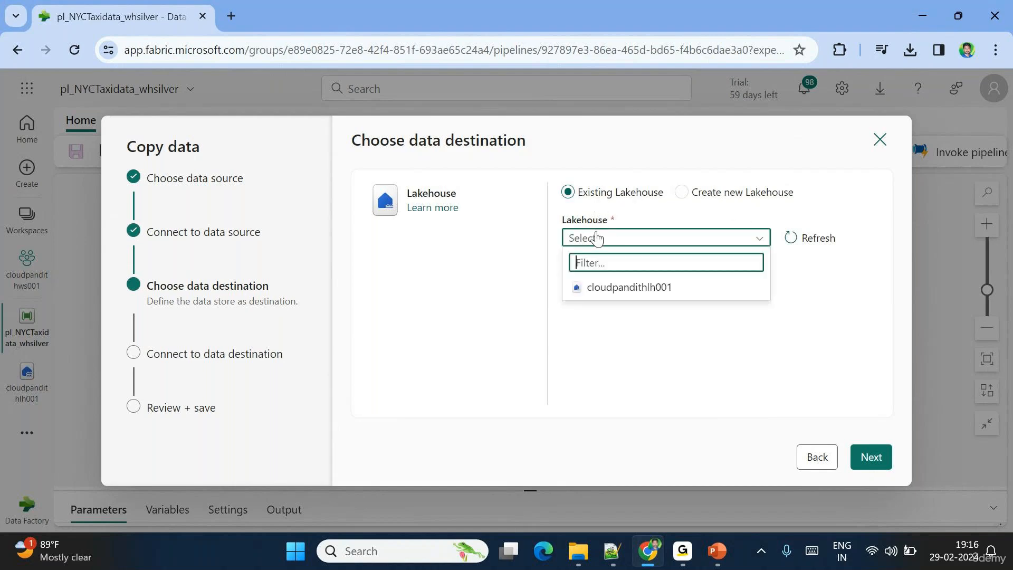
{"action": "left_click", "coordinate": [615, 289]}
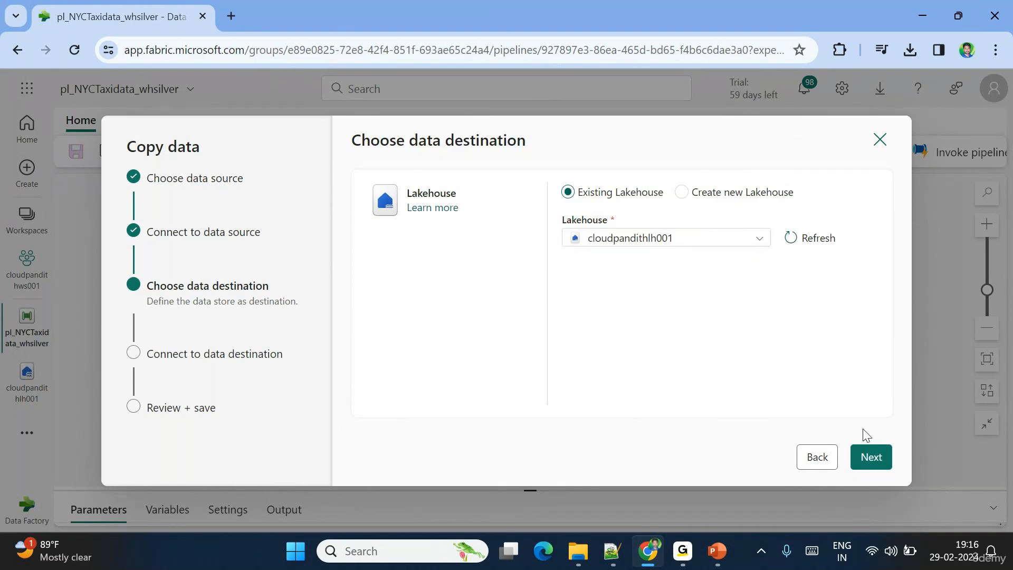
{"action": "left_click", "coordinate": [871, 455]}
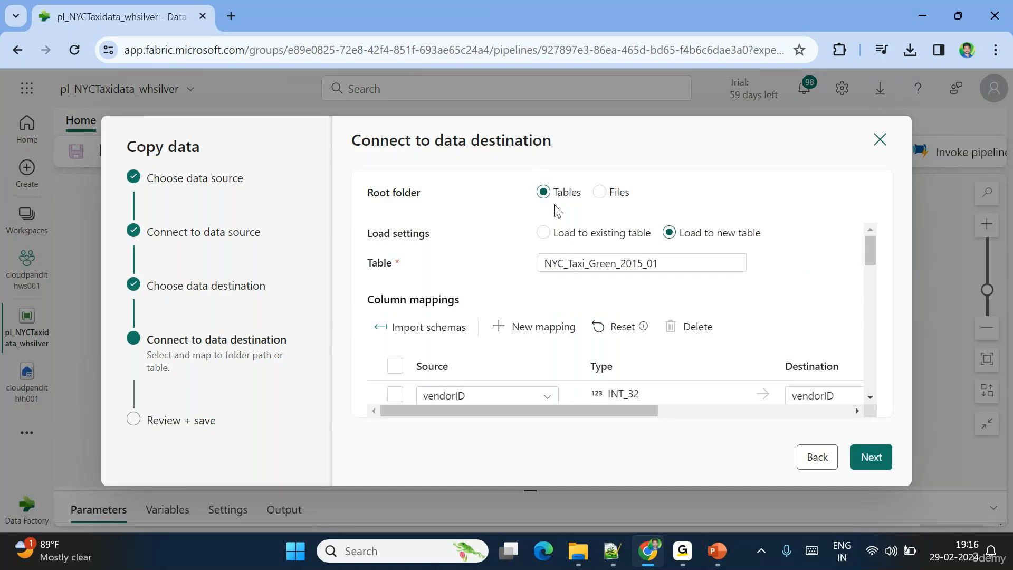
- Keep Load to new table, rename the table to br_taxidata, and continue to Review + save
{"action": "left_click", "coordinate": [575, 235]}
{"action": "left_click", "coordinate": [588, 264]}
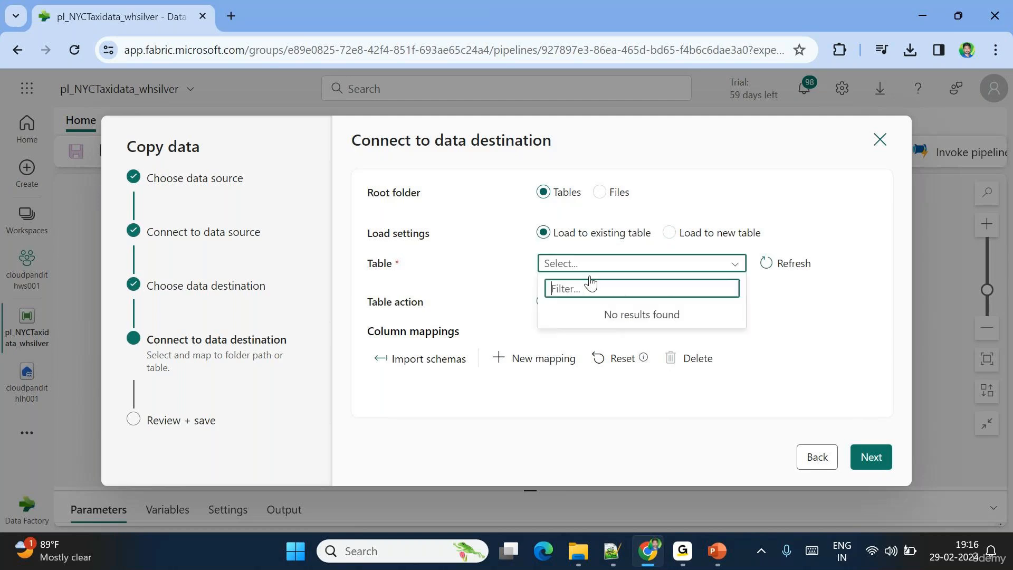
{"action": "left_click", "coordinate": [670, 233]}
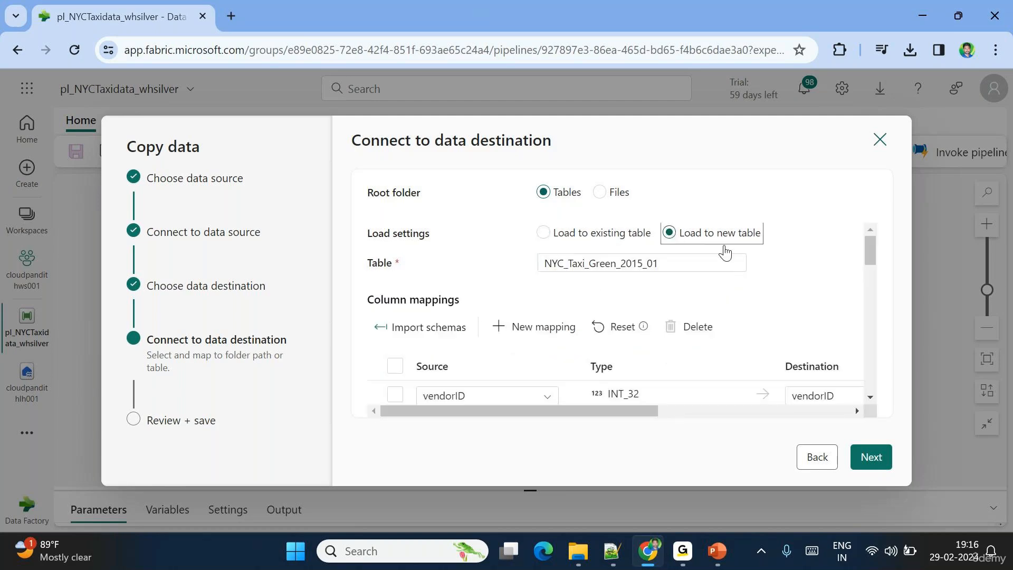
{"action": "left_click", "coordinate": [671, 261]}
{"action": "key", "text": "ctrl+a"}
{"action": "key", "text": "BackSpace"}
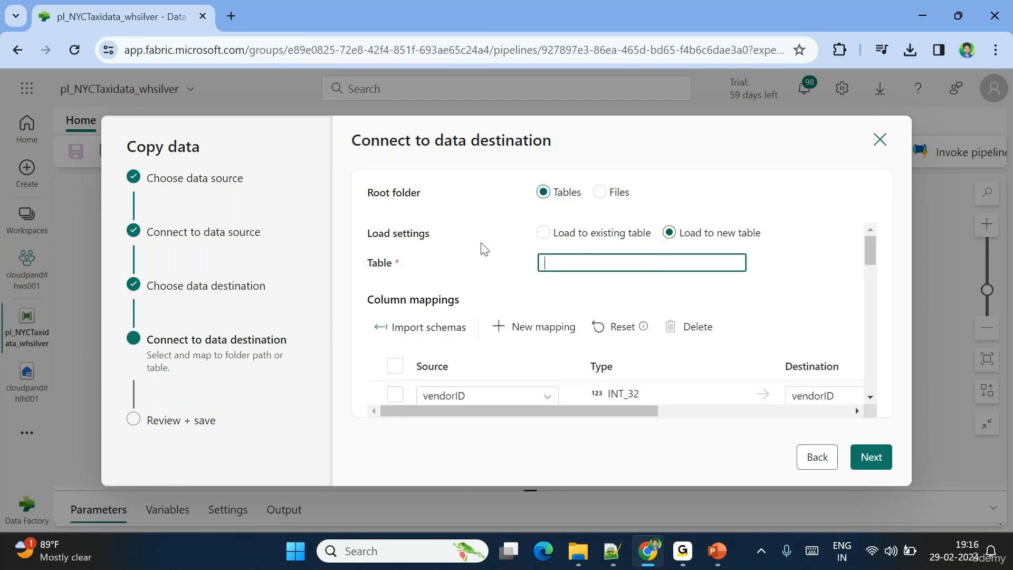
{"action": "type", "text": "br_taxidata"}
{"action": "left_click", "coordinate": [872, 457]}
- Review the copy summary's source file, ls_blob connection and br_taxidata destination
{"action": "scroll", "coordinate": [706, 372], "scroll_direction": "down", "scroll_amount": 2}
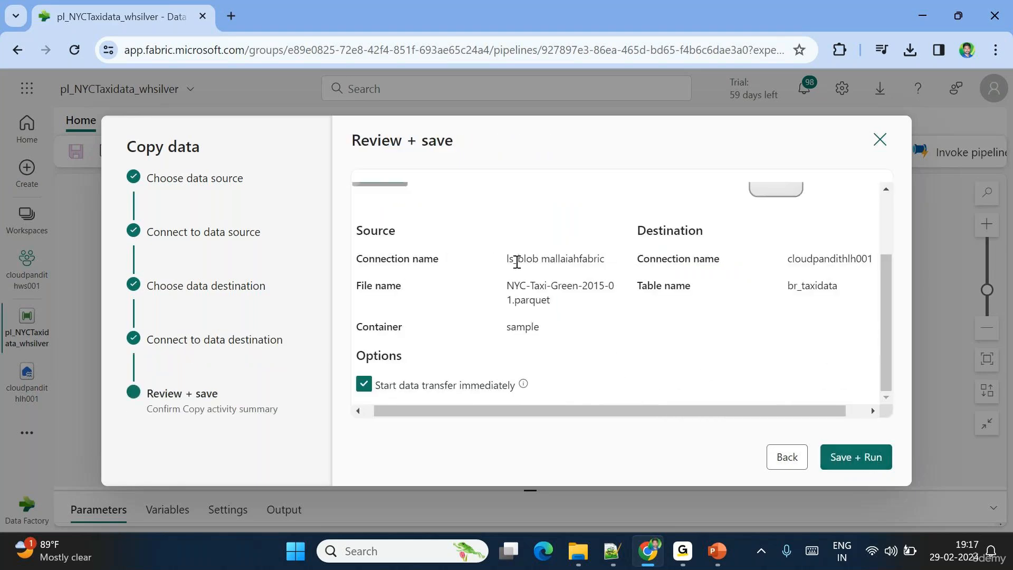
{"action": "left_click_drag", "start_coordinate": [506, 285], "coordinate": [564, 307]}
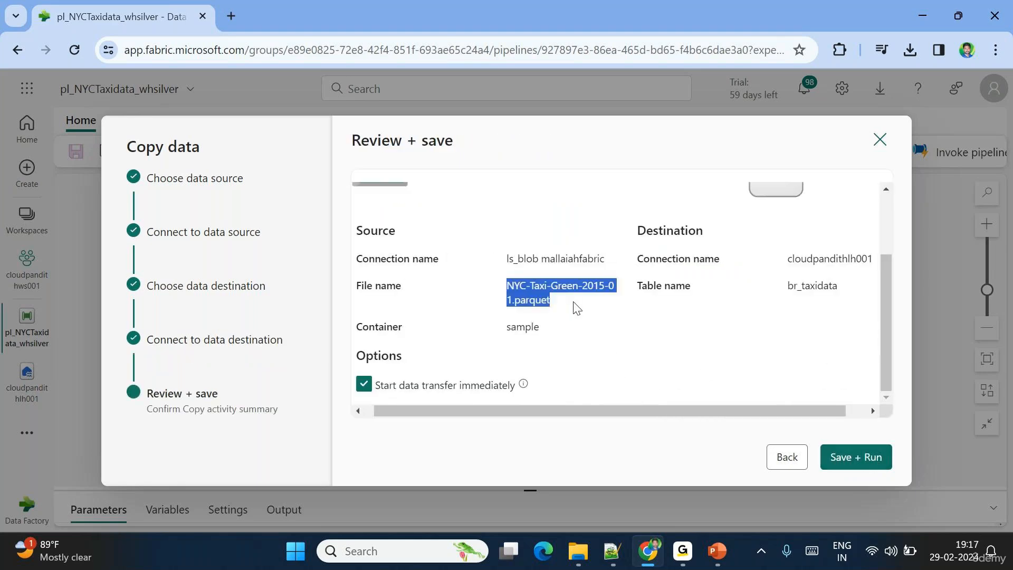
{"action": "scroll", "coordinate": [577, 305], "scroll_direction": "right", "scroll_amount": 1}
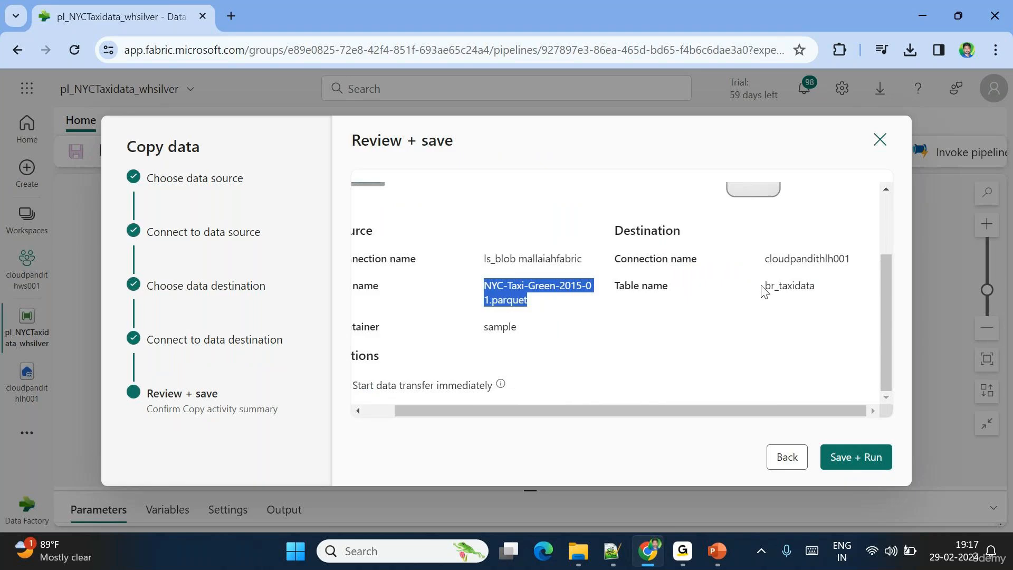
{"action": "left_click_drag", "start_coordinate": [763, 289], "coordinate": [819, 293]}
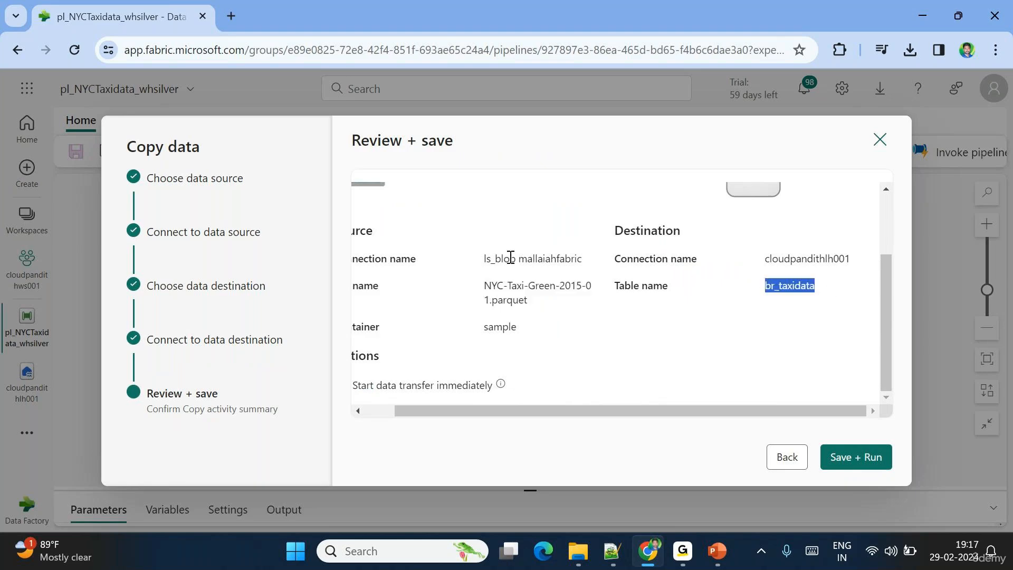
{"action": "left_click_drag", "start_coordinate": [485, 259], "coordinate": [518, 260]}
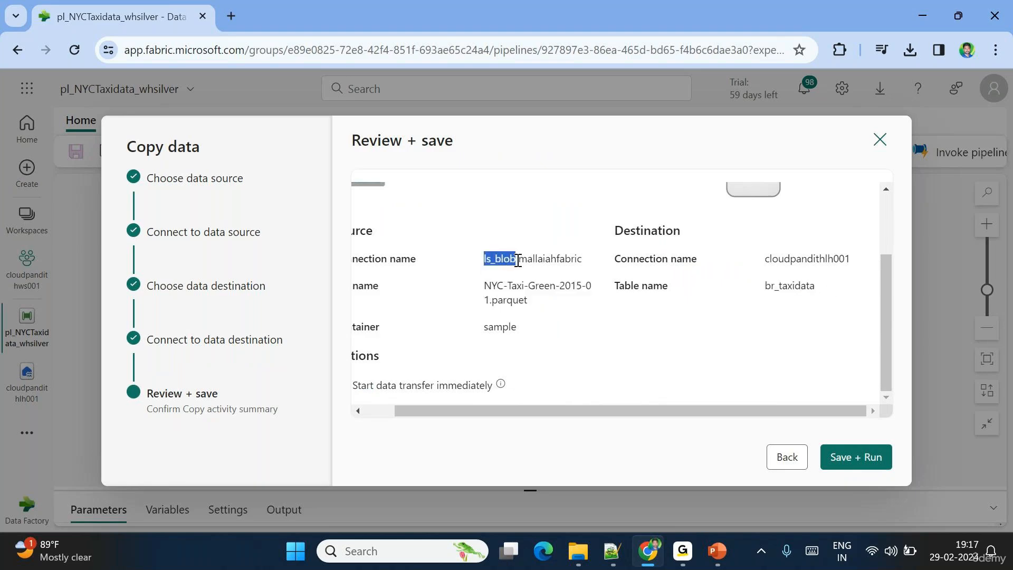
{"action": "left_click", "coordinate": [762, 264]}
{"action": "left_click_drag", "start_coordinate": [761, 264], "coordinate": [853, 262]}
- Double-check the destination table br_taxidata, then Save + Run with immediate data transfer
{"action": "scroll", "coordinate": [853, 261], "scroll_direction": "up", "scroll_amount": 2}
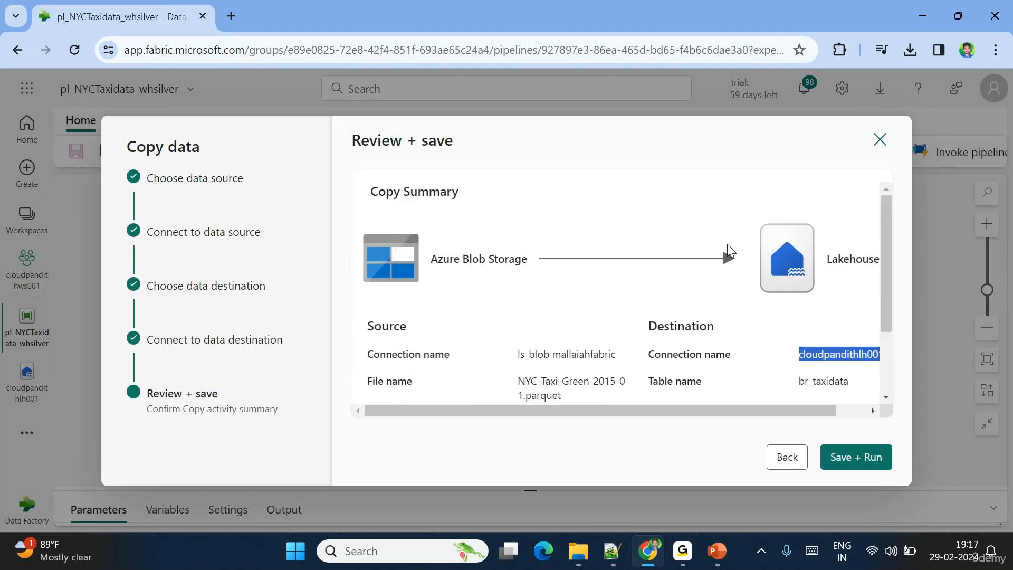
{"action": "scroll", "coordinate": [819, 278], "scroll_direction": "down", "scroll_amount": 2}
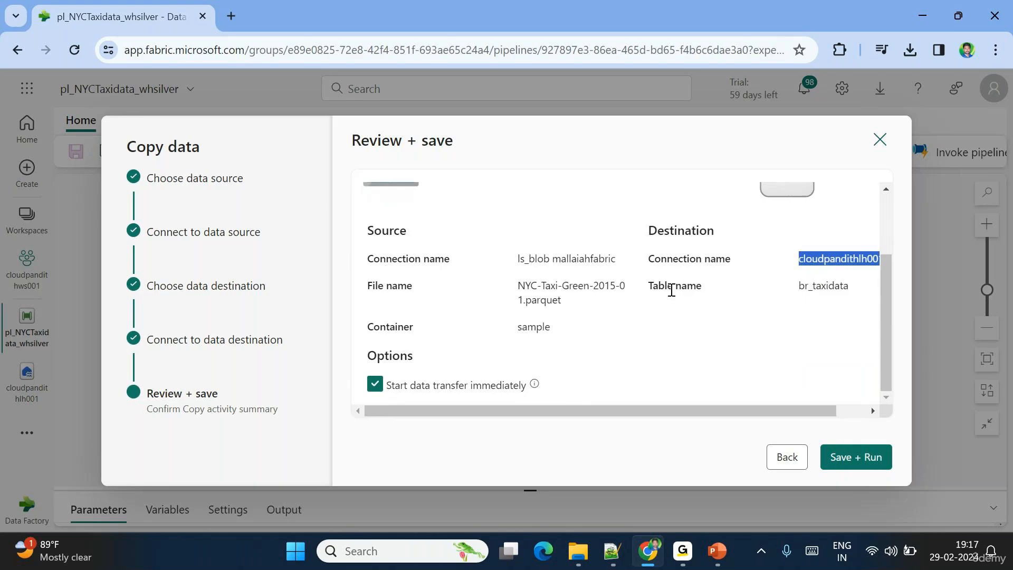
{"action": "left_click_drag", "start_coordinate": [666, 285], "coordinate": [704, 292]}
{"action": "double_click", "coordinate": [816, 285]}
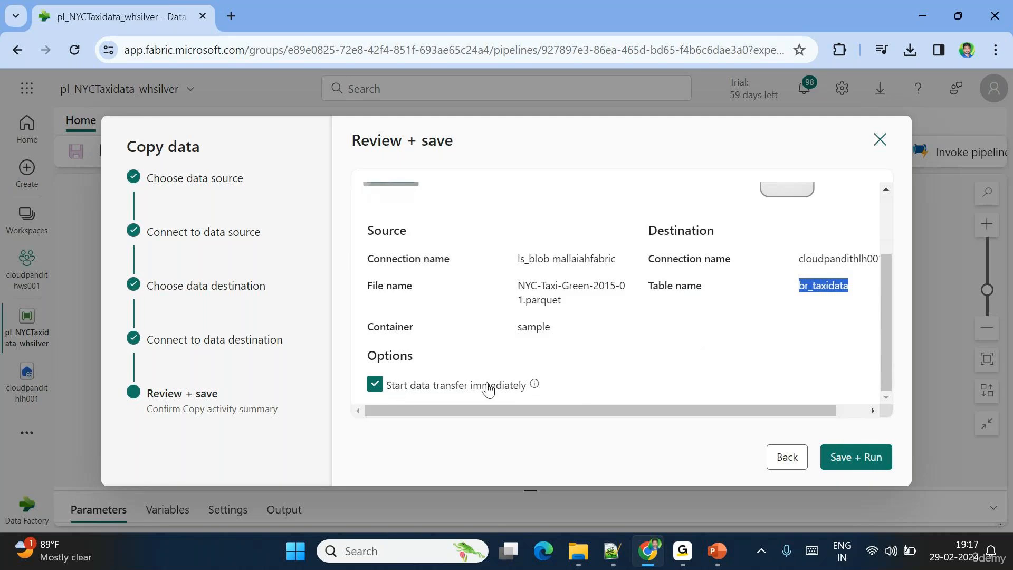
{"action": "left_click", "coordinate": [799, 444]}
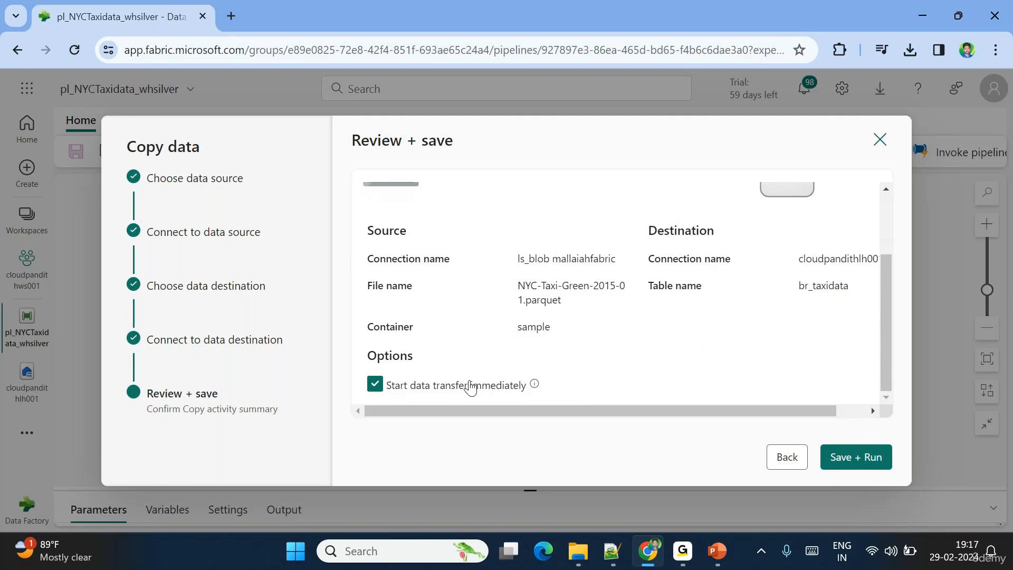
{"action": "left_click", "coordinate": [855, 463]}
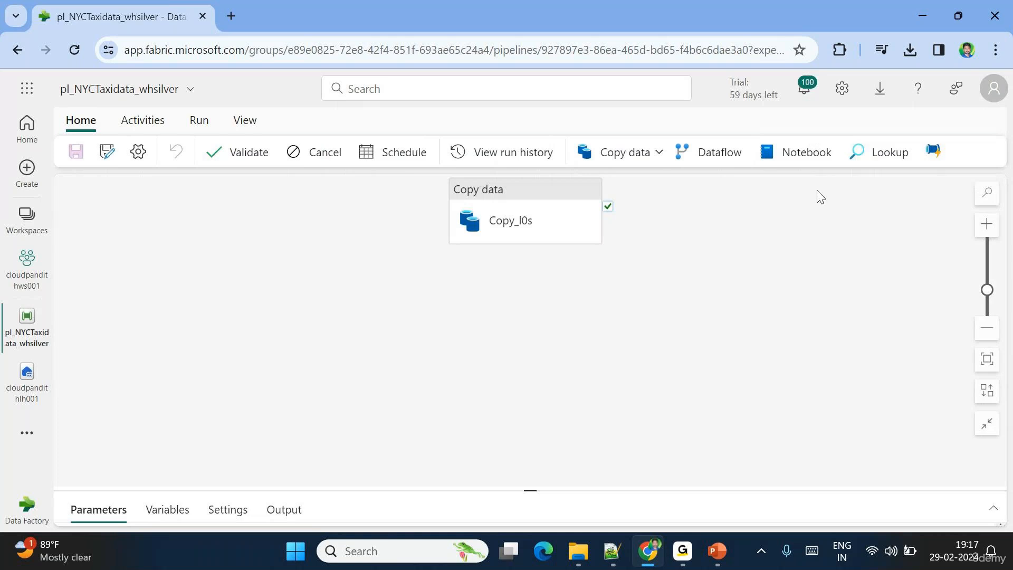
- Select Copy_l0s, enlarge its properties pane and reposition it on the canvas
{"action": "left_click_drag", "start_coordinate": [545, 208], "coordinate": [469, 241]}
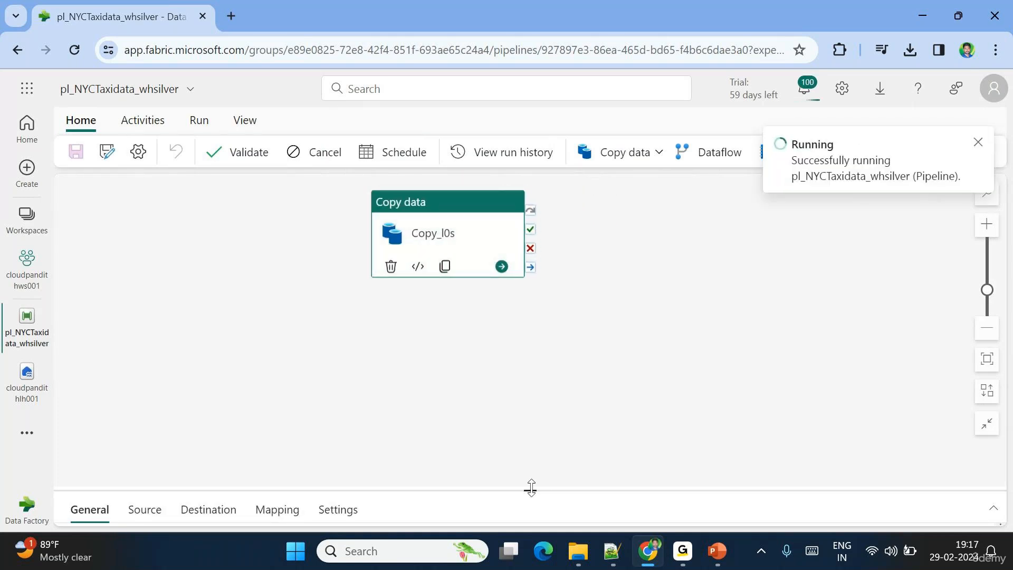
{"action": "left_click_drag", "start_coordinate": [530, 488], "coordinate": [507, 321]}
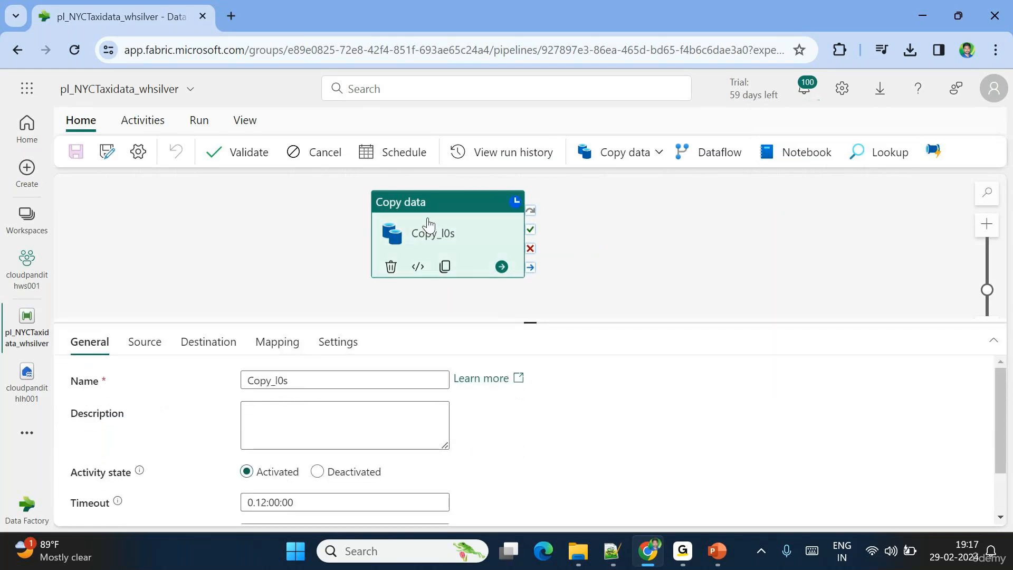
{"action": "left_click_drag", "start_coordinate": [428, 224], "coordinate": [416, 240]}
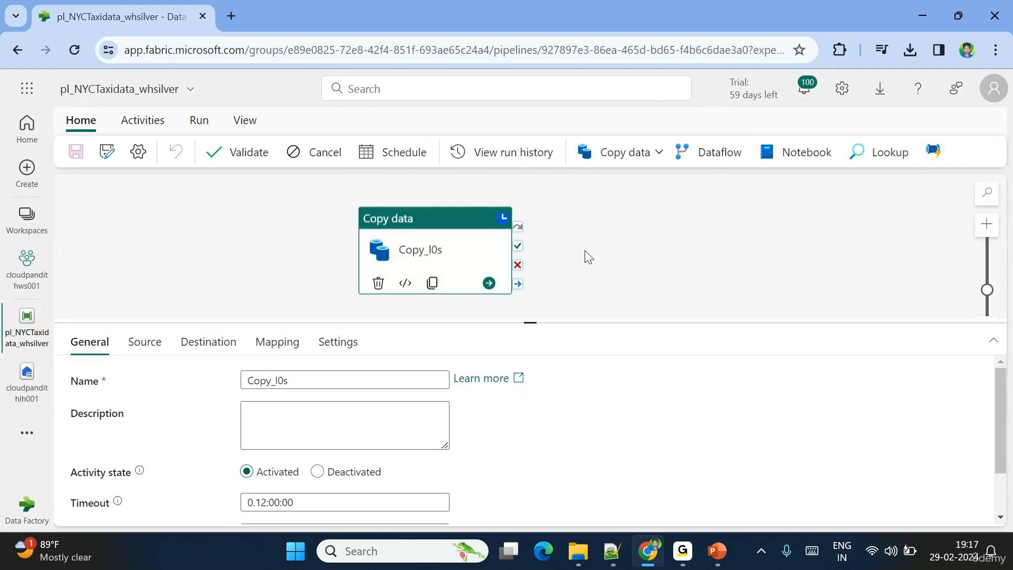
- Show the pipeline Output and refresh until Copy_l0s shows In progress for 59s
{"action": "left_click", "coordinate": [589, 257]}
{"action": "left_click", "coordinate": [394, 380]}
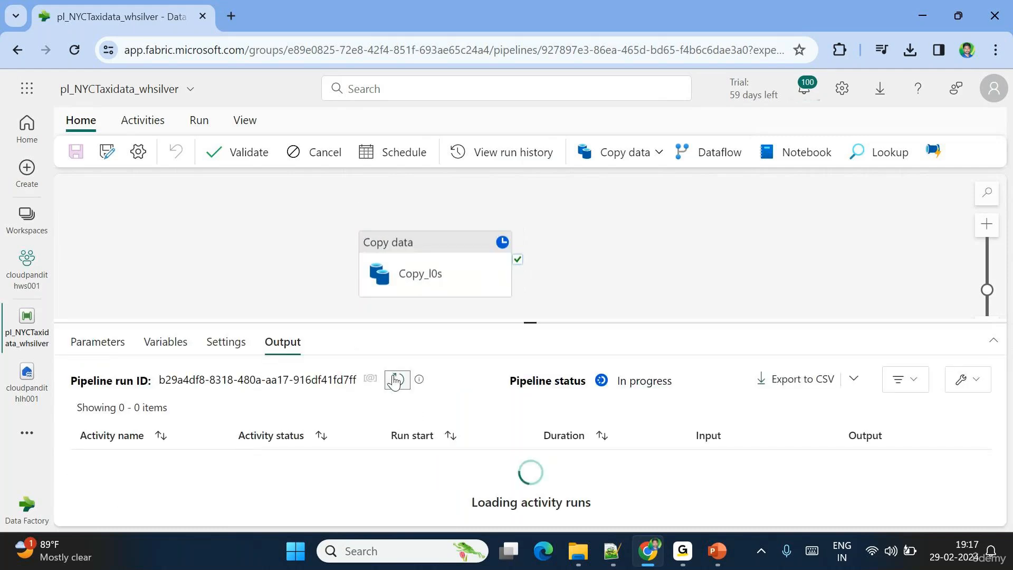
{"action": "left_click", "coordinate": [395, 380]}
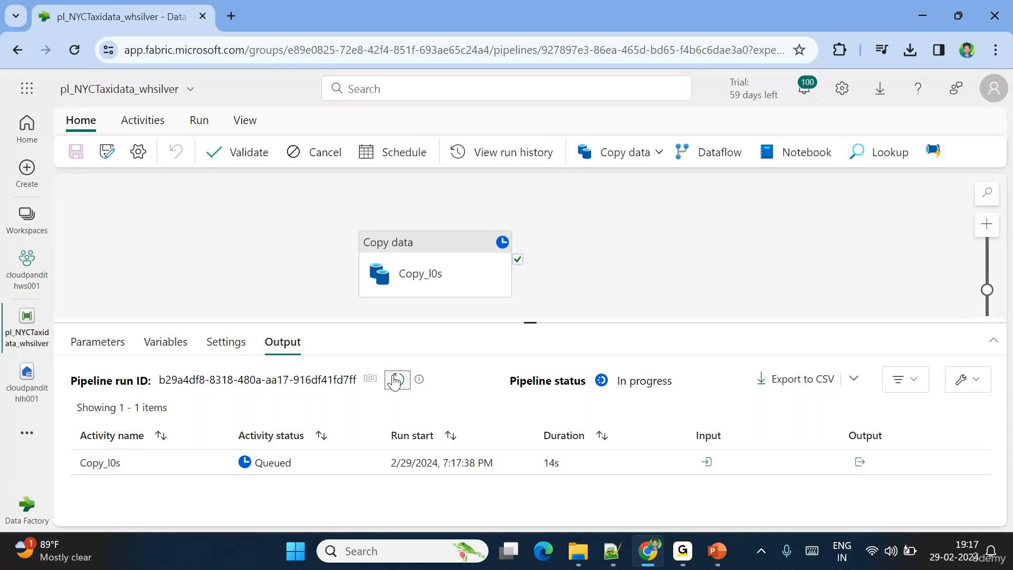
{"action": "left_click", "coordinate": [677, 562]}
{"action": "left_click", "coordinate": [678, 562]}
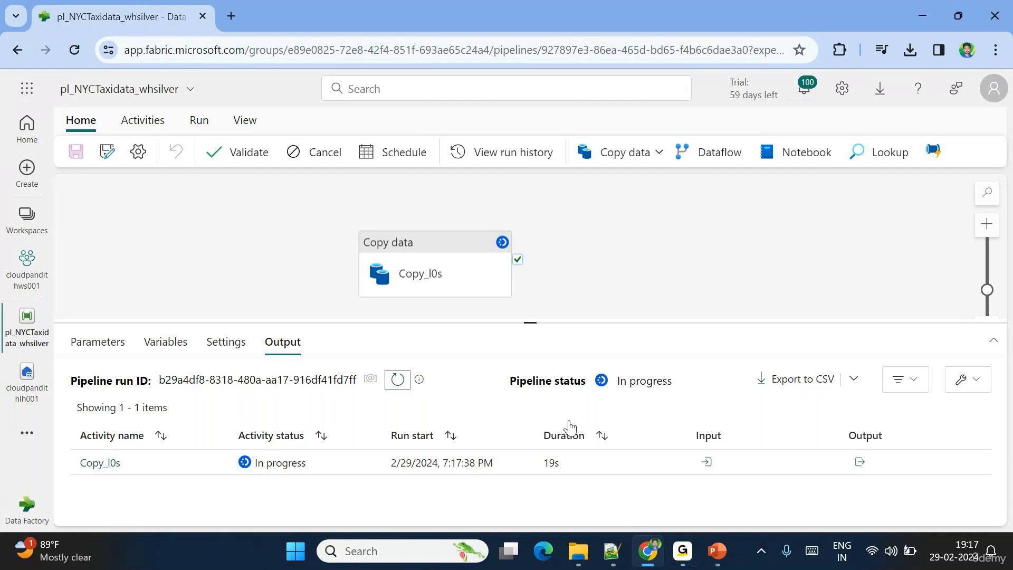
{"action": "left_click", "coordinate": [396, 382]}
{"action": "left_click", "coordinate": [398, 379]}
{"action": "left_click", "coordinate": [394, 383]}
{"action": "left_click", "coordinate": [393, 383]}
{"action": "left_click", "coordinate": [393, 382]}
{"action": "left_click", "coordinate": [396, 381]}
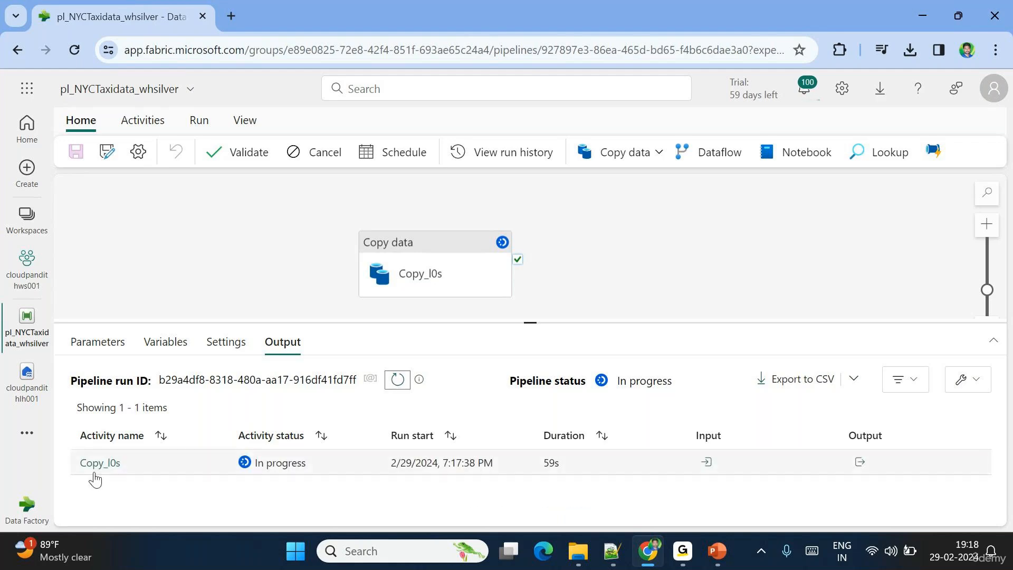
{"action": "left_click", "coordinate": [120, 462]}
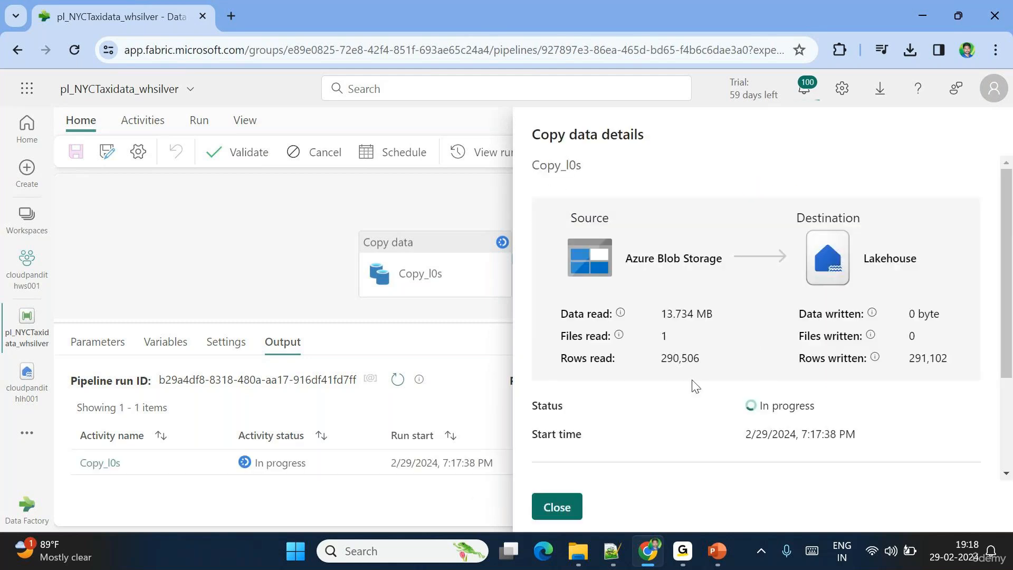
{"action": "double_click", "coordinate": [667, 356]}
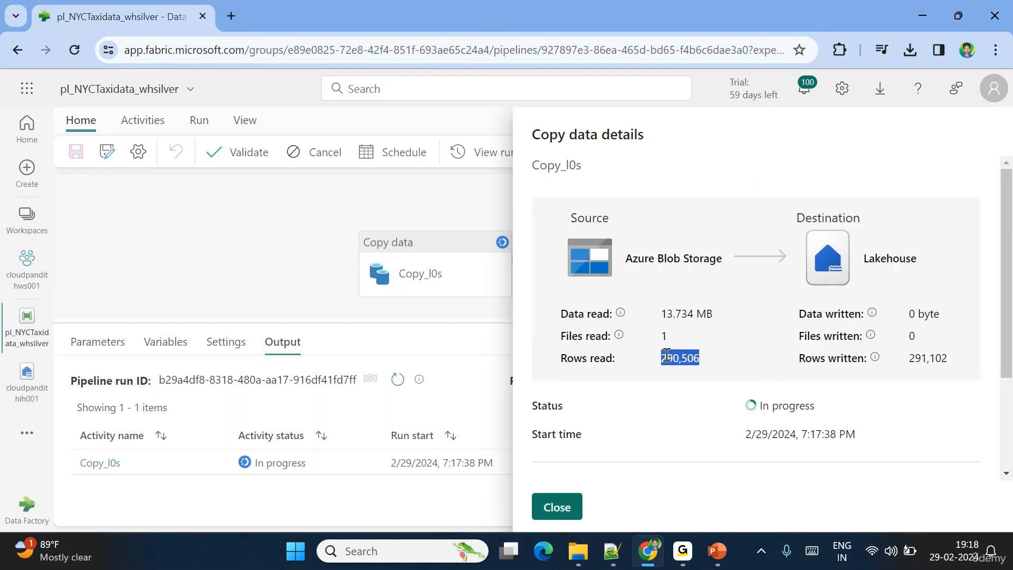
{"action": "left_click", "coordinate": [702, 363]}
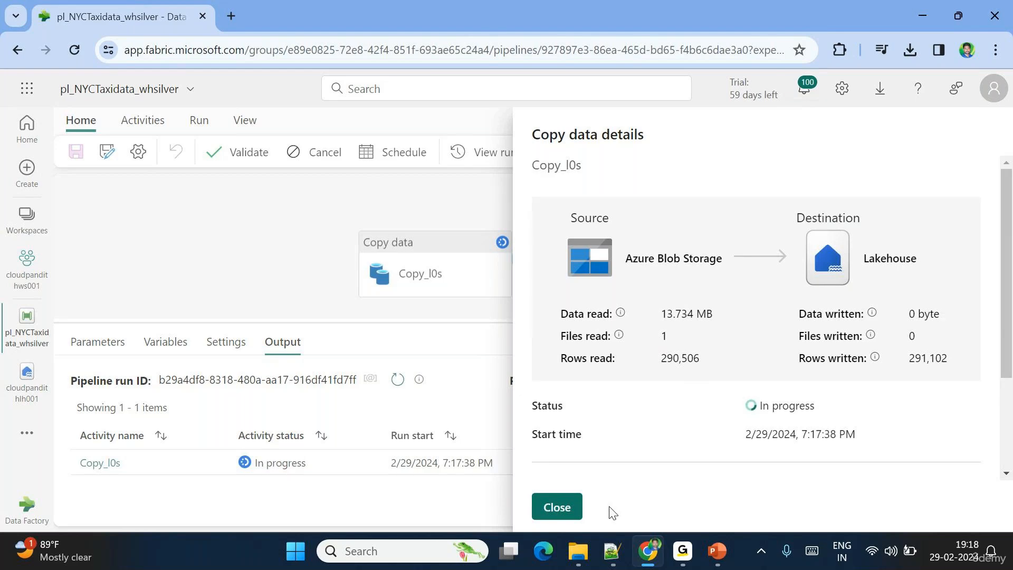
{"action": "left_click", "coordinate": [557, 507]}
{"action": "left_click", "coordinate": [399, 379]}
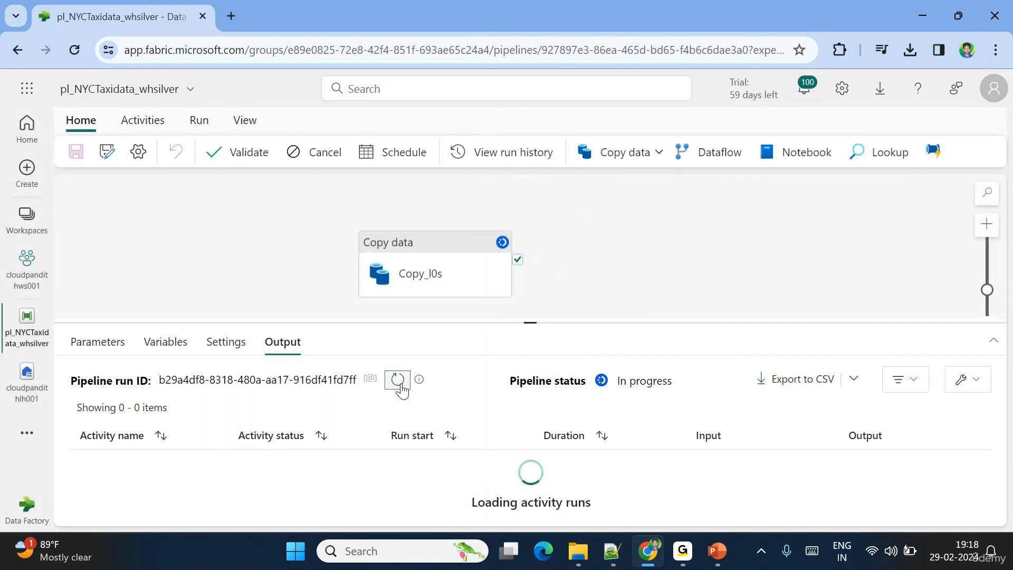
{"action": "left_click", "coordinate": [106, 464]}
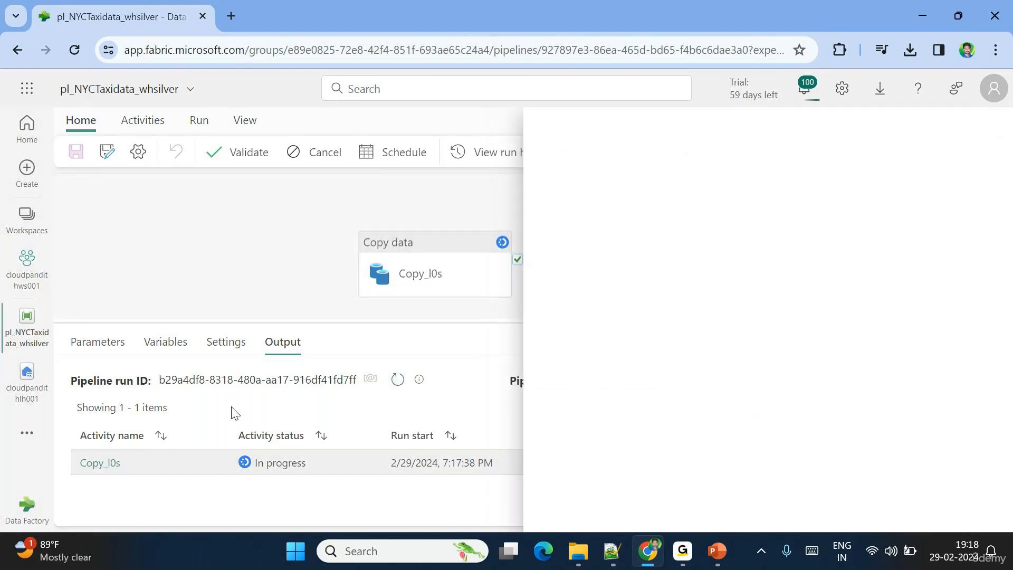
{"action": "scroll", "coordinate": [720, 413], "scroll_direction": "down", "scroll_amount": 3}
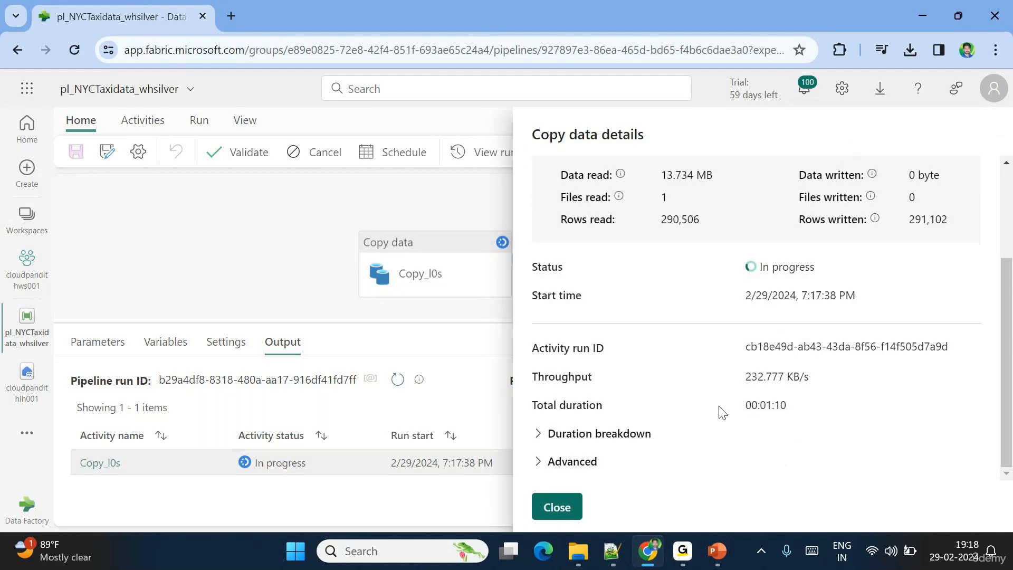
{"action": "left_click", "coordinate": [542, 434]}
{"action": "scroll", "coordinate": [758, 401], "scroll_direction": "down", "scroll_amount": 2}
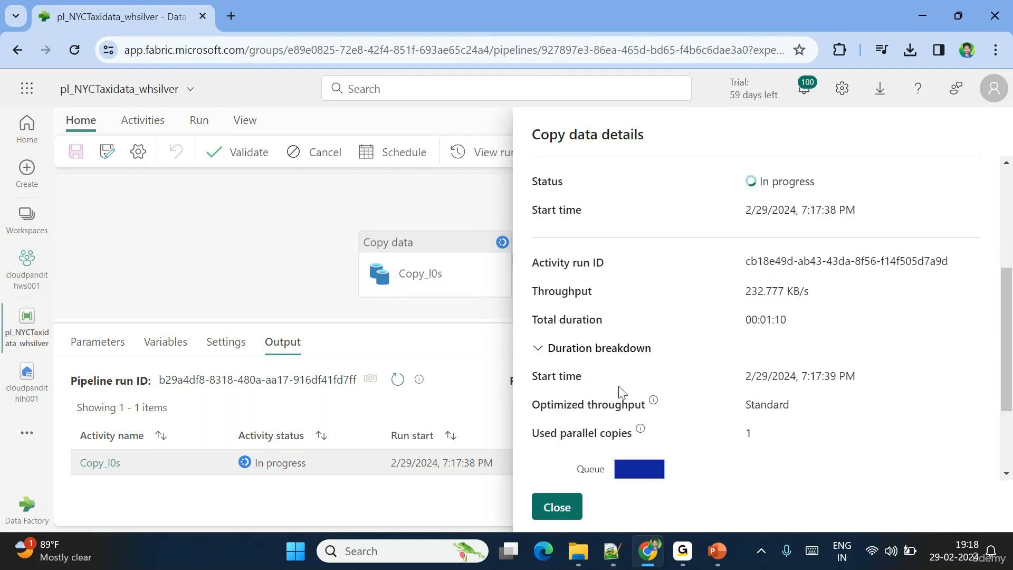
{"action": "scroll", "coordinate": [659, 394], "scroll_direction": "down", "scroll_amount": 2}
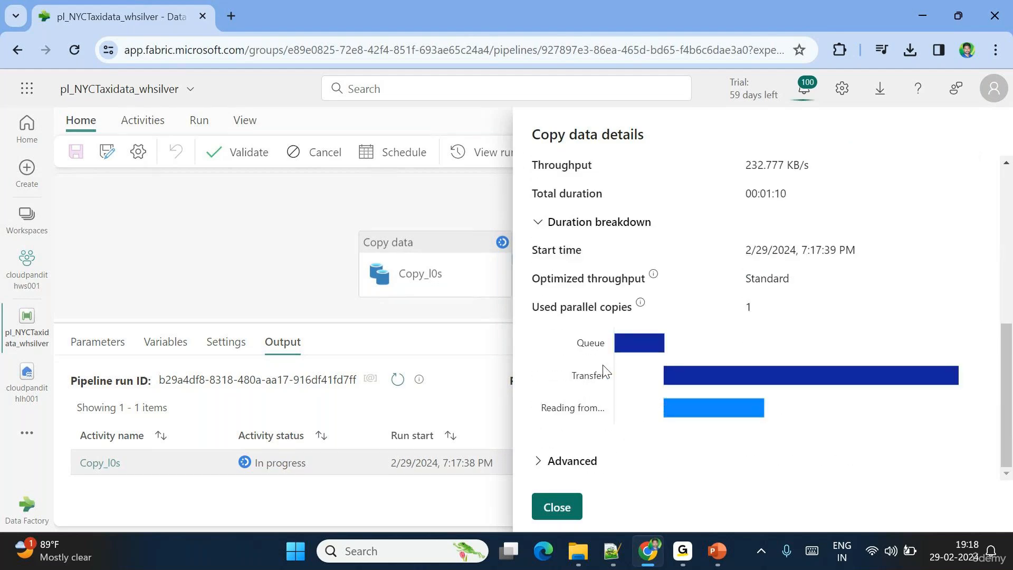
{"action": "mouse_move", "coordinate": [628, 347]}
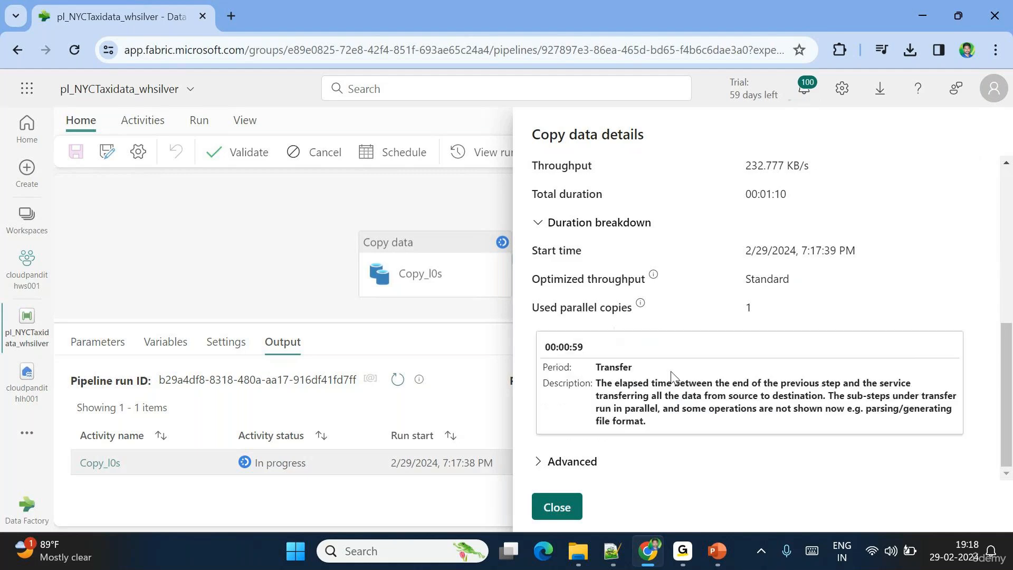
{"action": "mouse_move", "coordinate": [830, 384]}
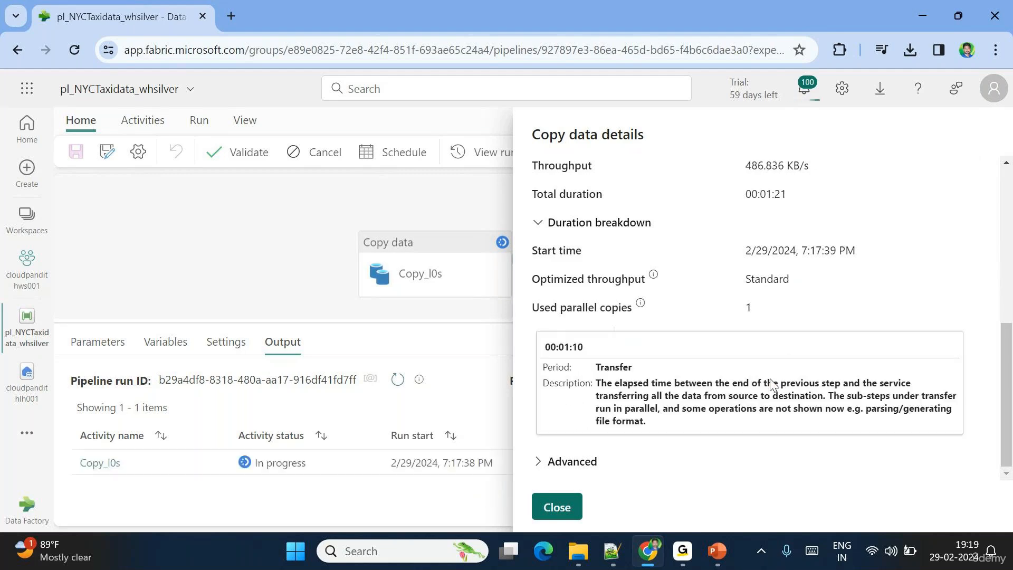
{"action": "mouse_move", "coordinate": [707, 415]}
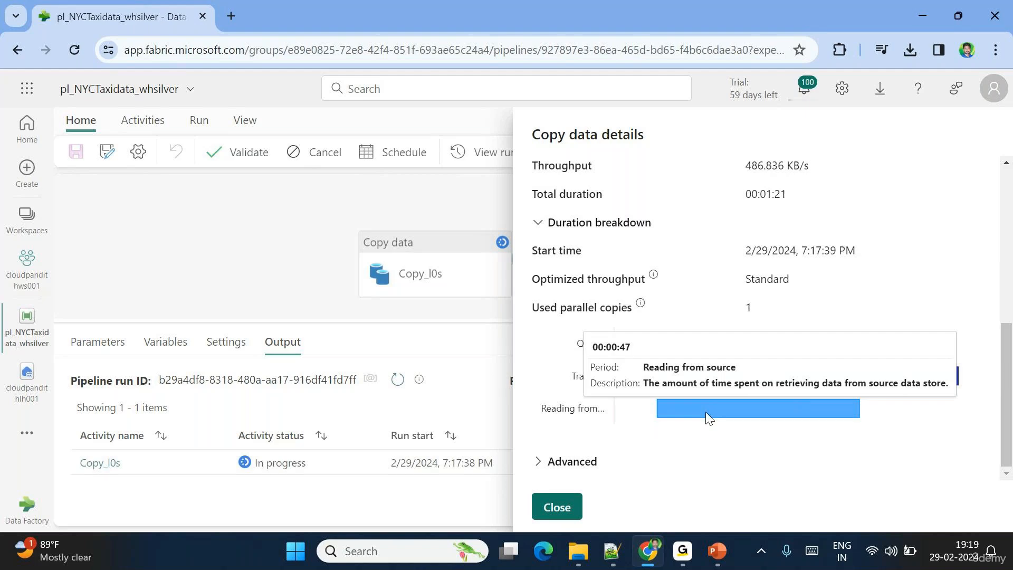
- Refresh the run status and check the Copy_l0s details for rows read so far
{"action": "left_click", "coordinate": [556, 507]}
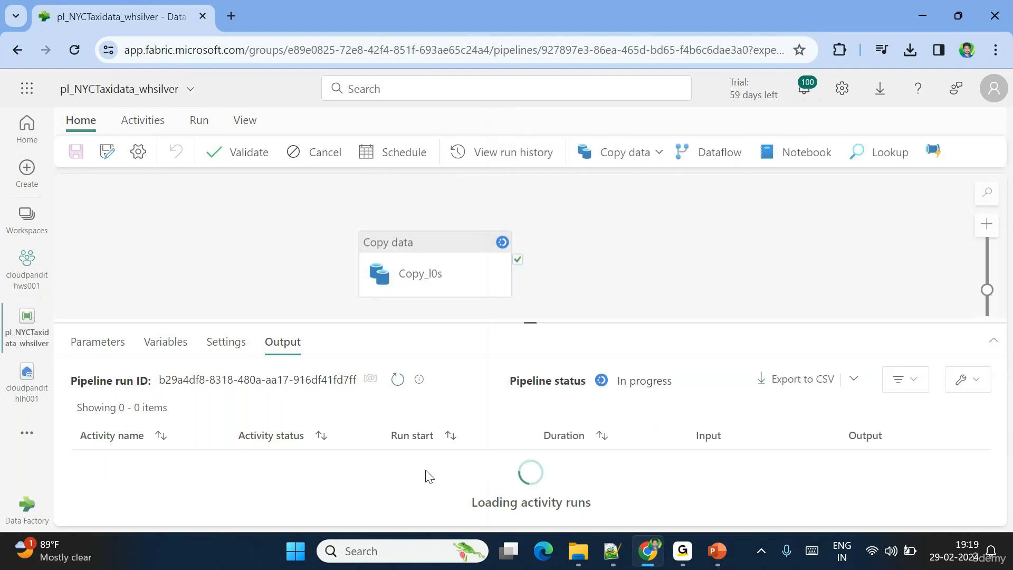
{"action": "left_click", "coordinate": [399, 381]}
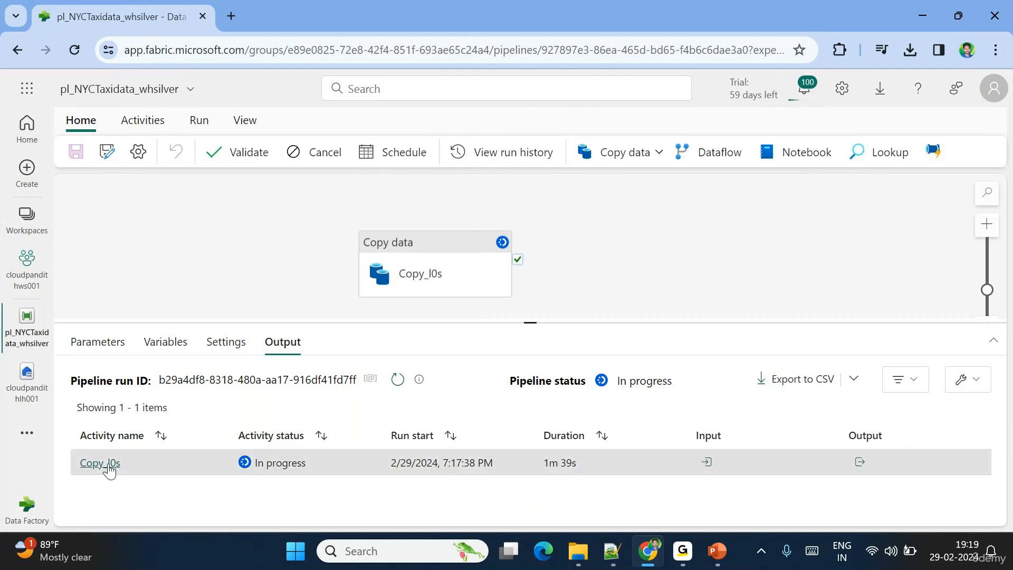
{"action": "left_click", "coordinate": [108, 465]}
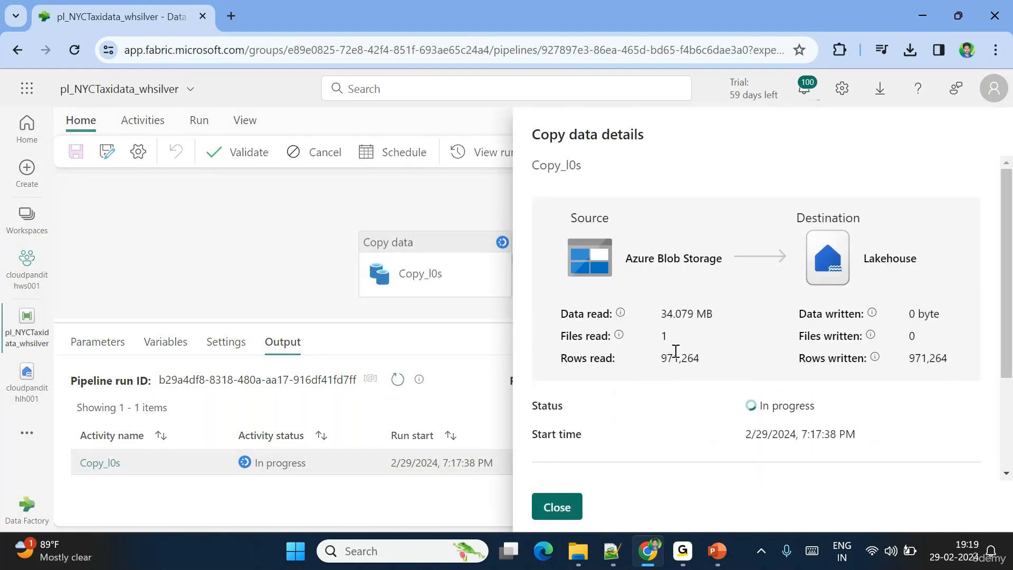
{"action": "left_click_drag", "start_coordinate": [661, 357], "coordinate": [685, 356]}
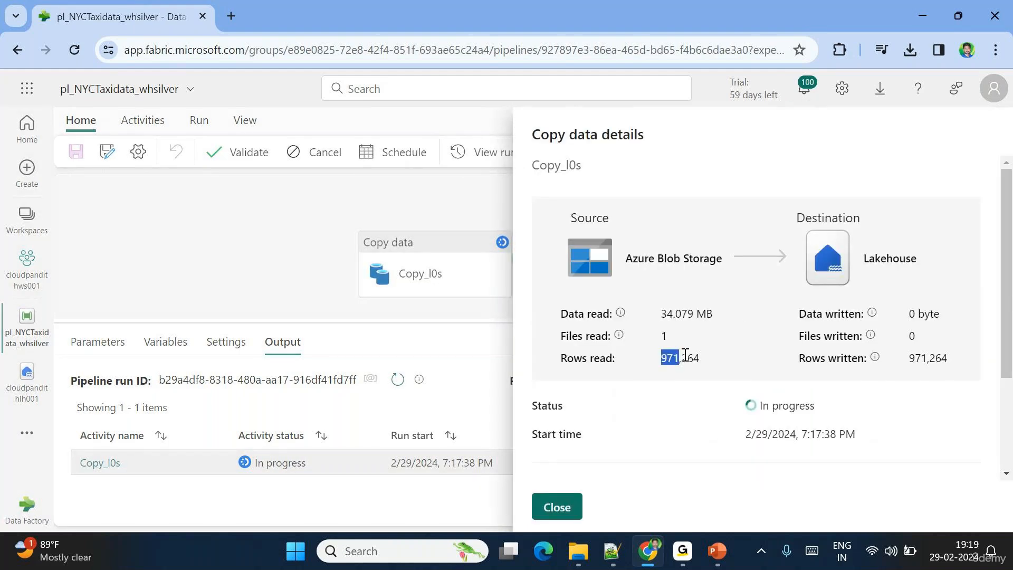
{"action": "left_click", "coordinate": [559, 507]}
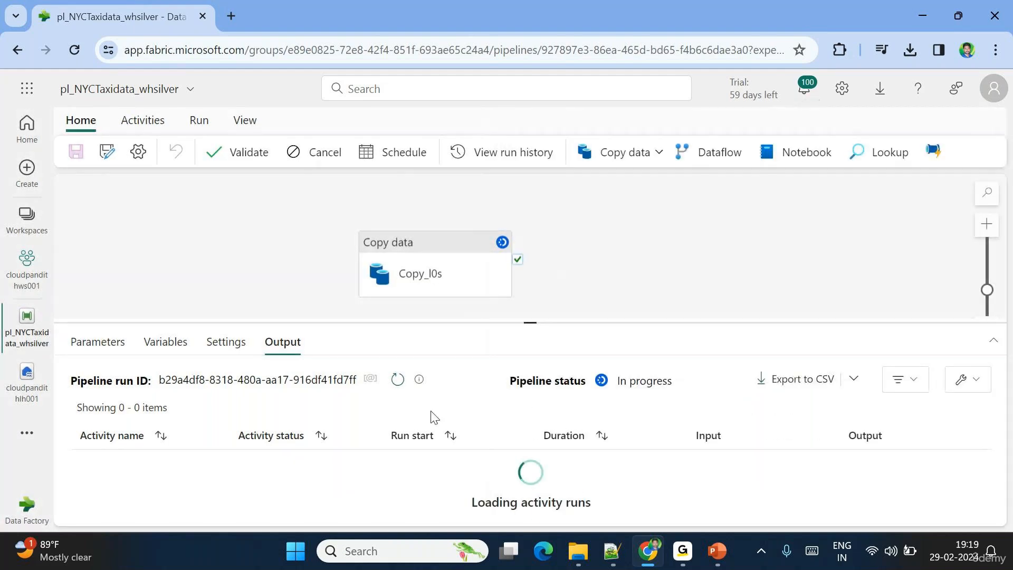
- Confirm the succeeded run read 1,508,501 rows, then go to the cloudpandithlh001 lakehouse
{"action": "left_click", "coordinate": [403, 387]}
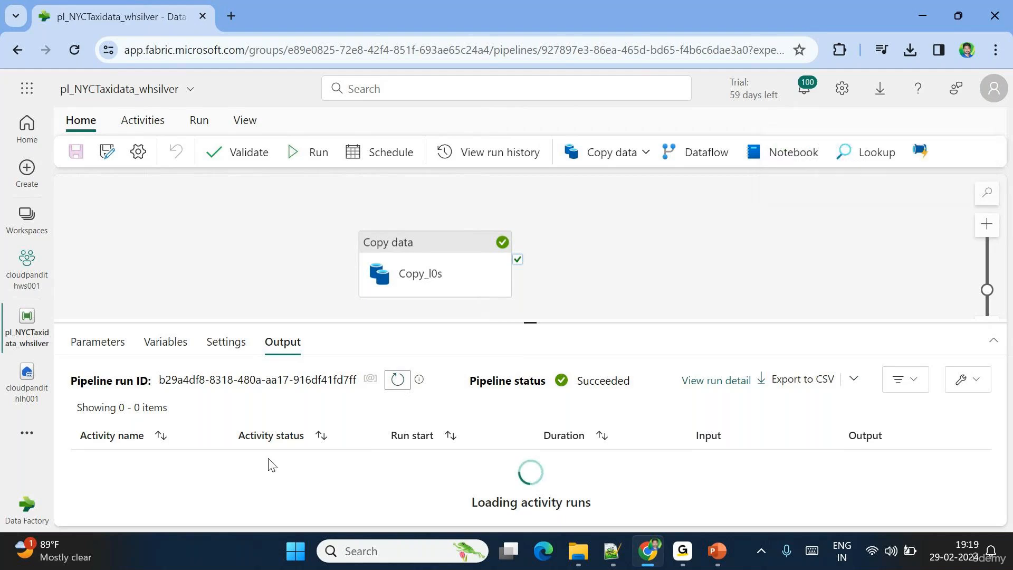
{"action": "left_click", "coordinate": [100, 464]}
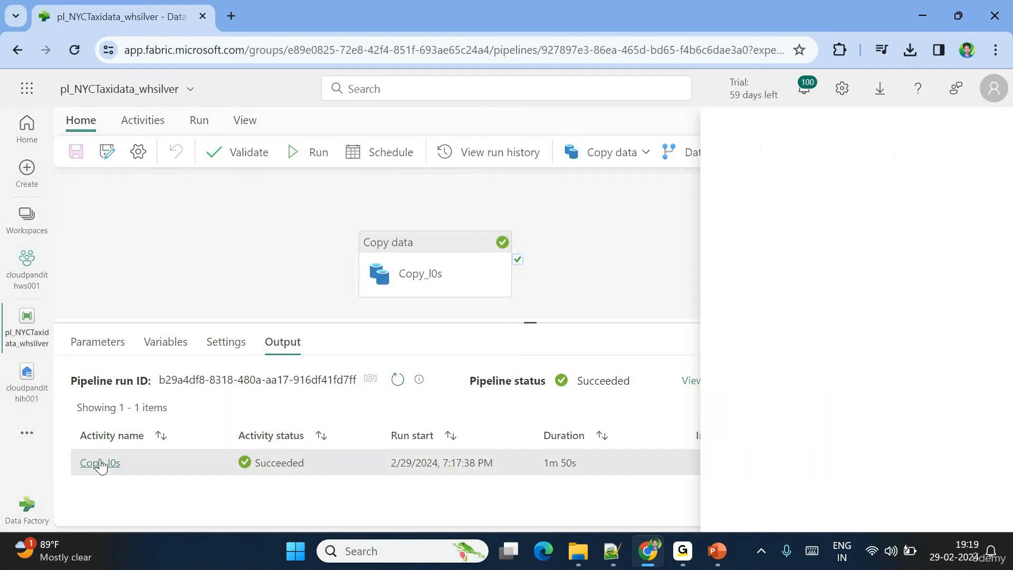
{"action": "double_click", "coordinate": [673, 358]}
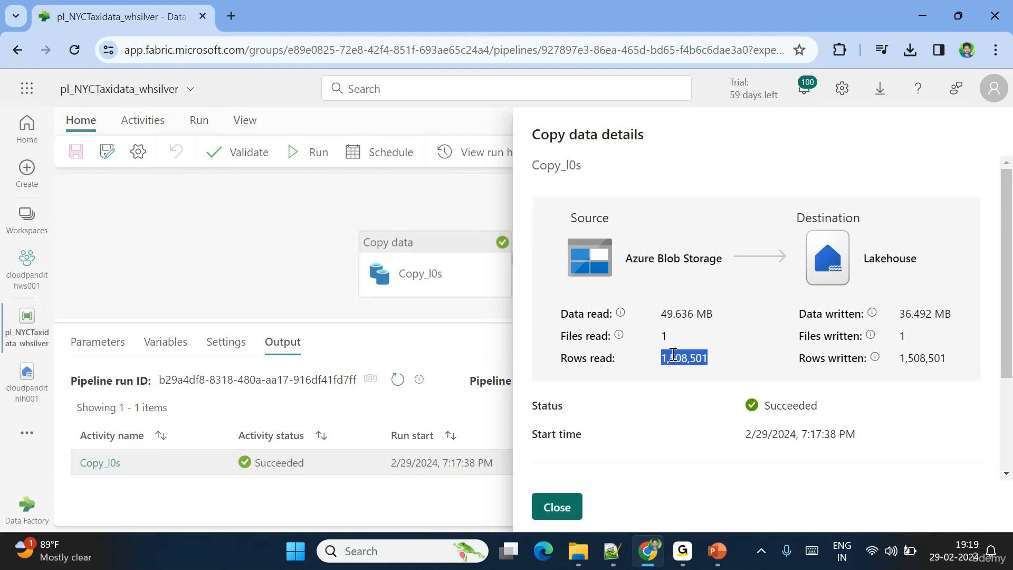
{"action": "left_click", "coordinate": [557, 507]}
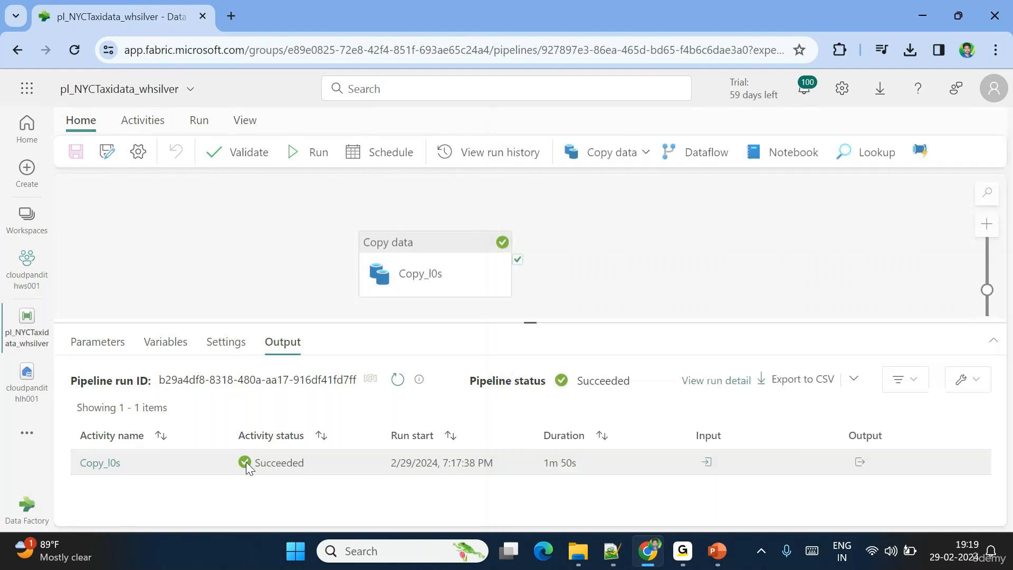
{"action": "left_click", "coordinate": [15, 386]}
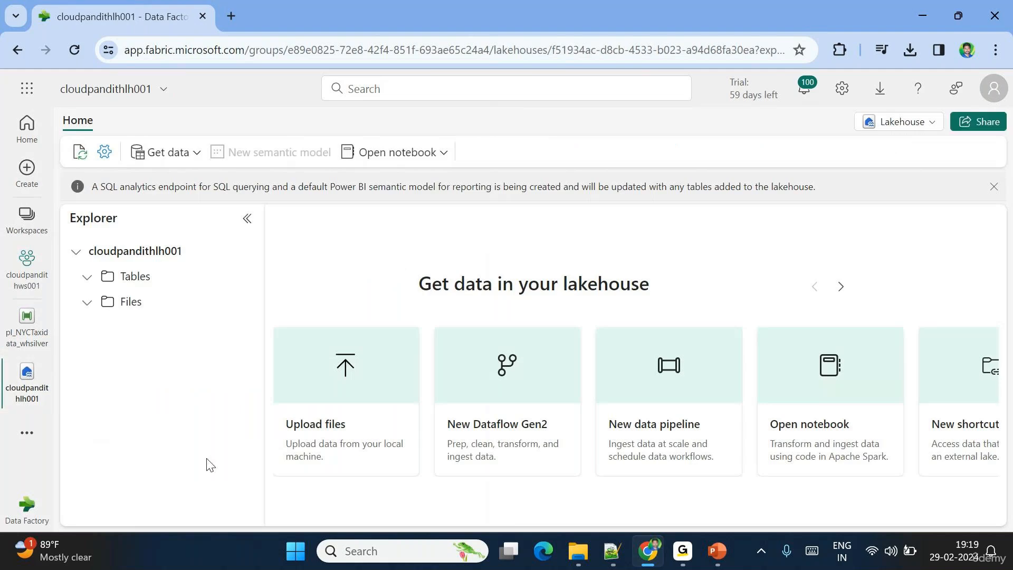
- Preview the br_taxidata table and scroll across its 22 taxi trip columns
{"action": "left_click", "coordinate": [189, 309]}
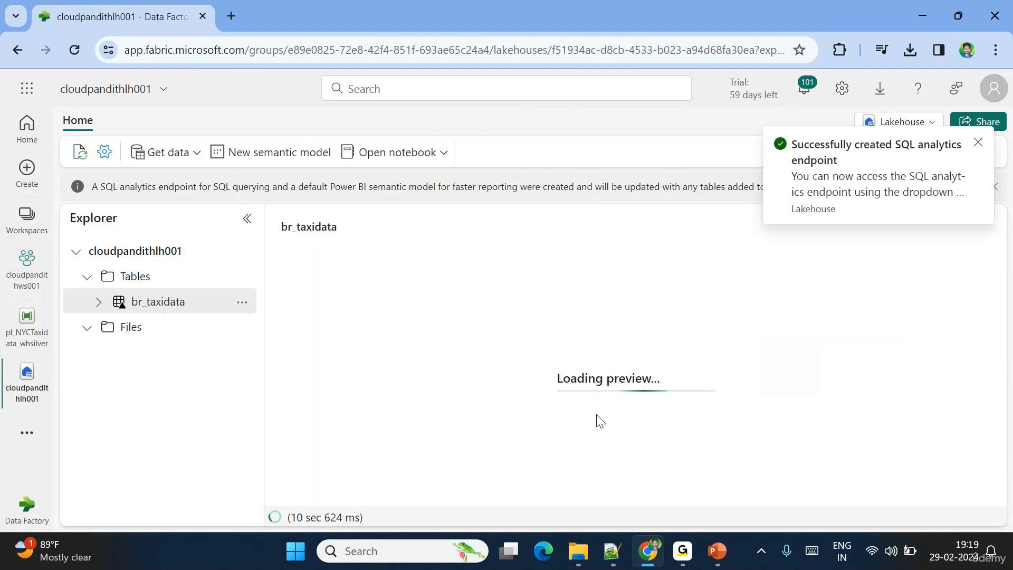
{"action": "left_click", "coordinate": [556, 393]}
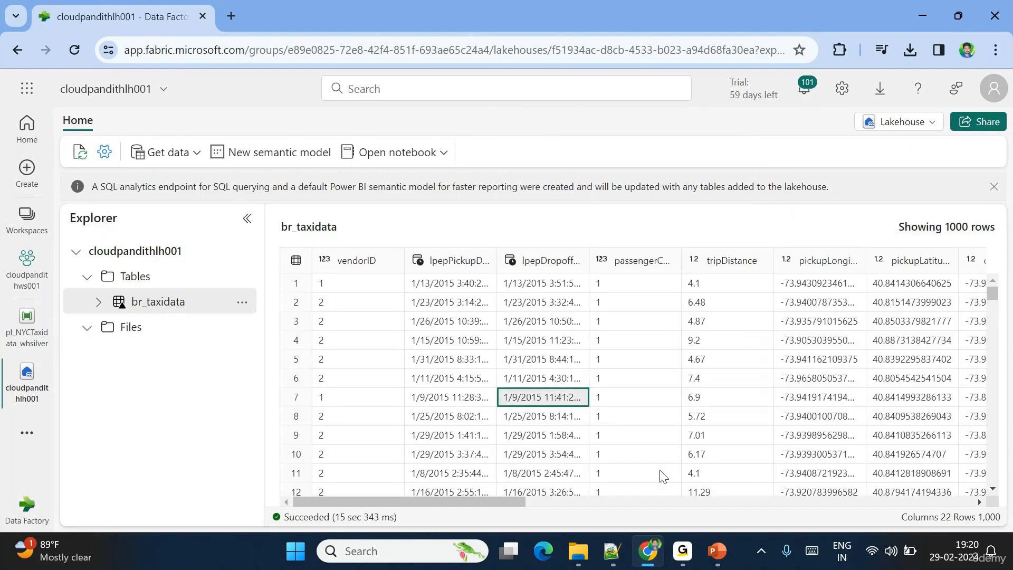
{"action": "left_click_drag", "start_coordinate": [495, 502], "coordinate": [473, 501]}
{"action": "scroll", "coordinate": [769, 385], "scroll_direction": "right", "scroll_amount": 10}
{"action": "scroll", "coordinate": [769, 386], "scroll_direction": "right", "scroll_amount": 5}
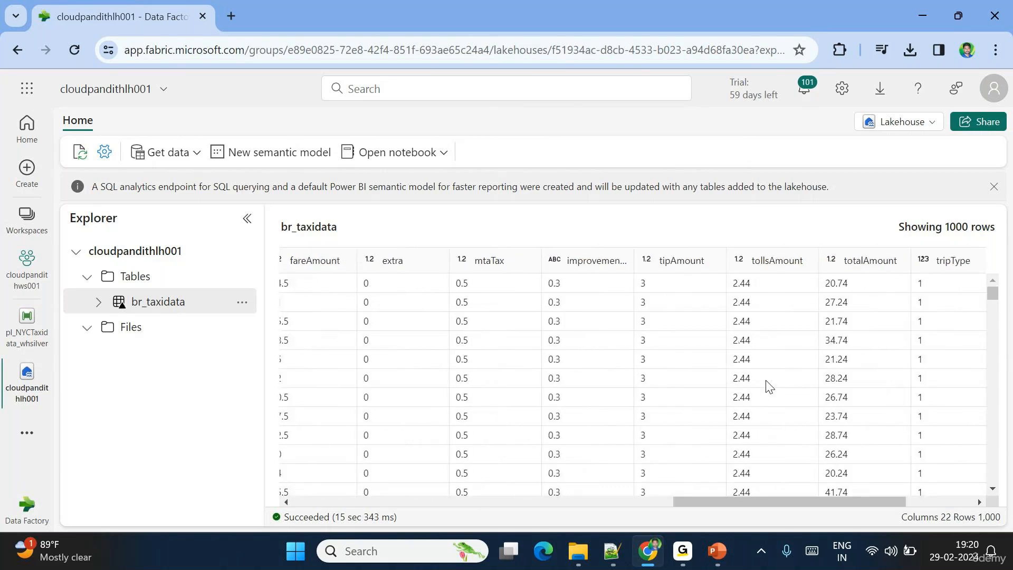
{"action": "scroll", "coordinate": [764, 389], "scroll_direction": "left", "scroll_amount": 15}
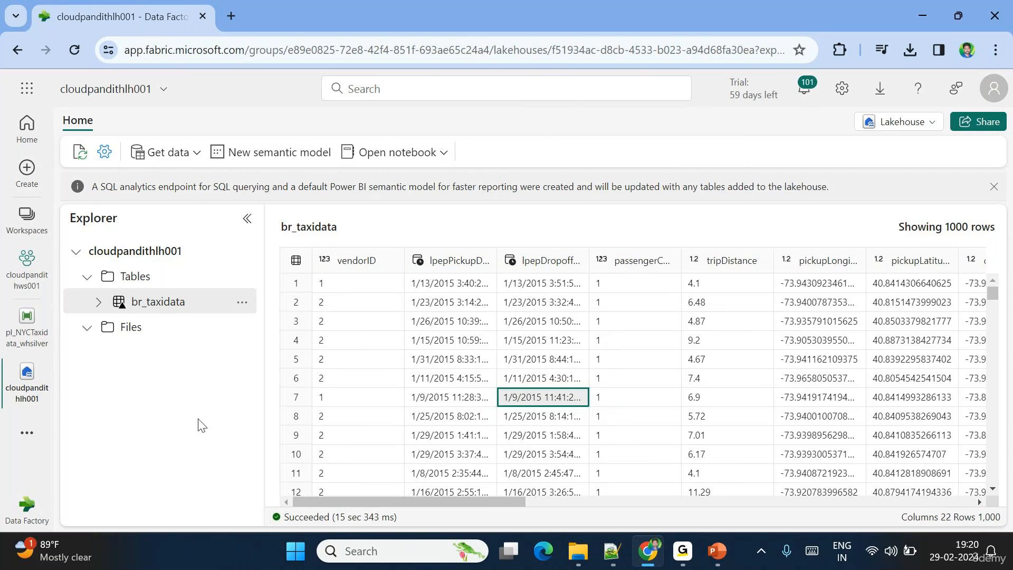
{"action": "mouse_move", "coordinate": [704, 547]}
{"action": "left_click", "coordinate": [701, 423]}
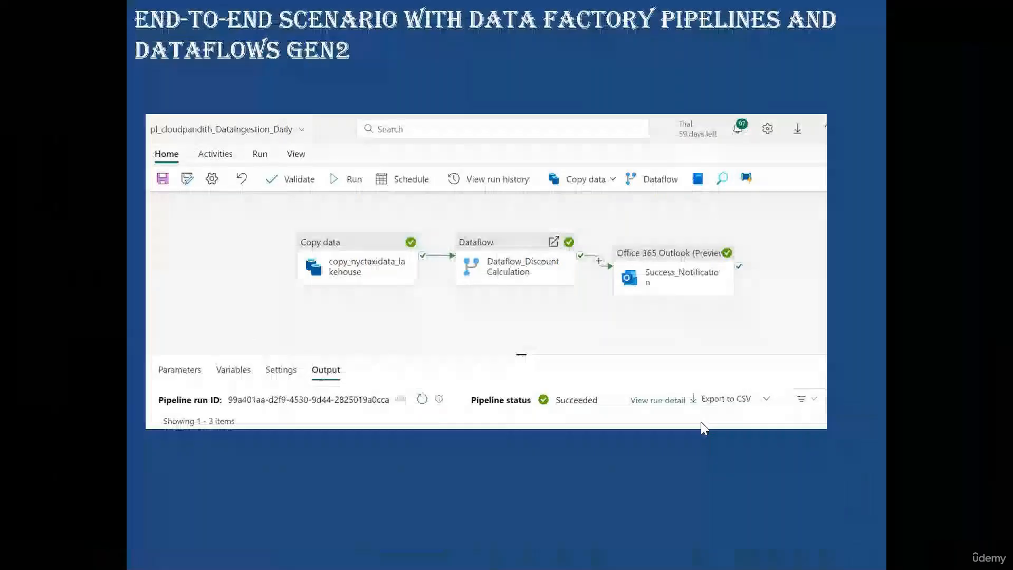
{"action": "key", "text": "Left"}
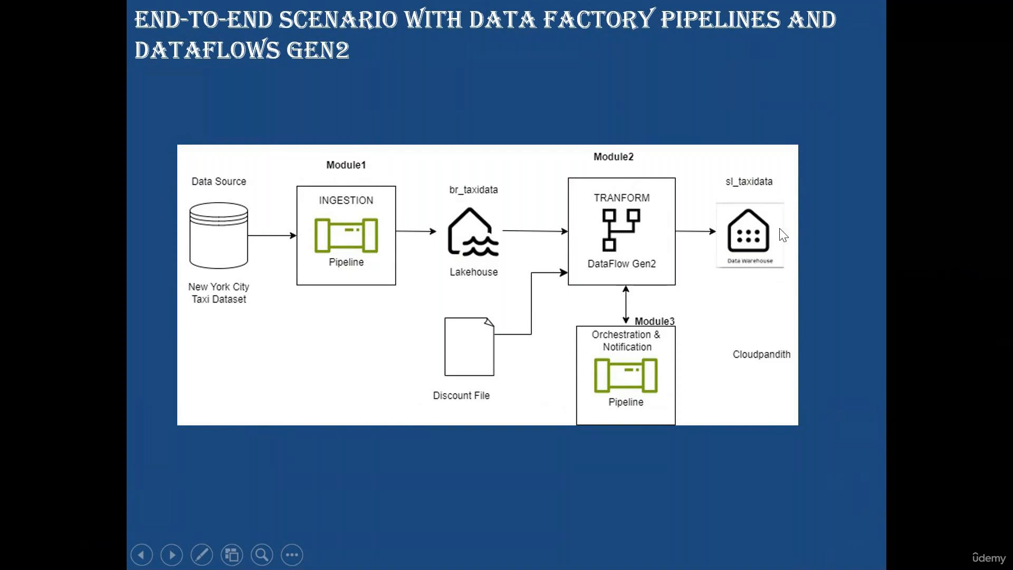
{"action": "key", "text": "alt+Tab"}
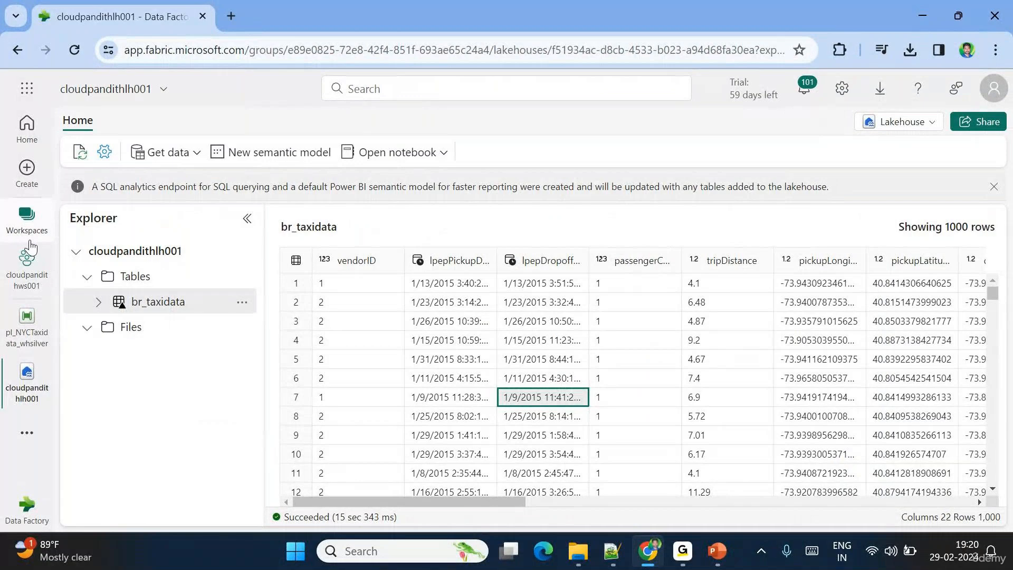
- Create warehouse cloudpandithwh001 in cloudpandithws001 via New > Warehouse, then return to the workspace list
{"action": "left_click", "coordinate": [28, 258]}
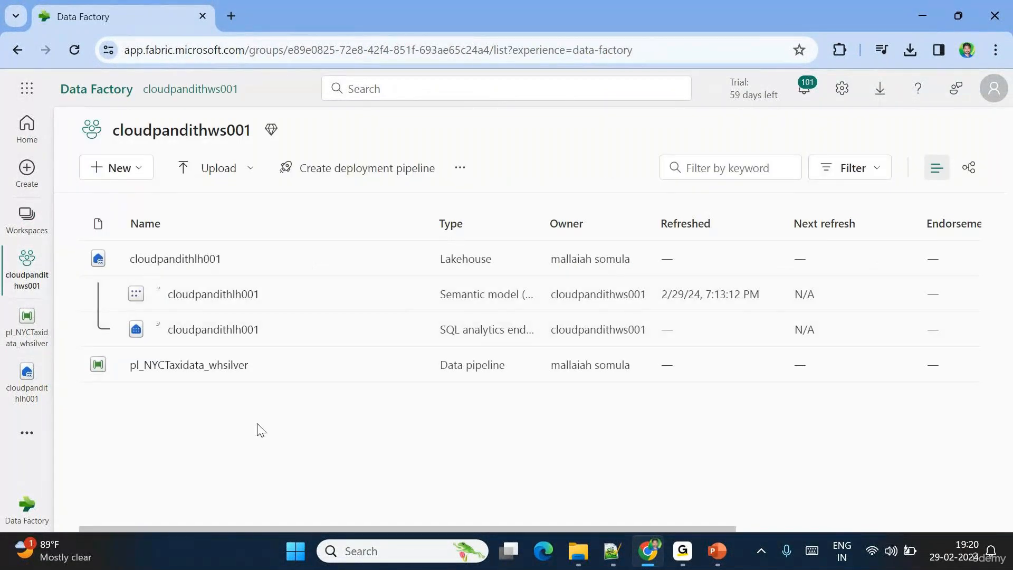
{"action": "left_click", "coordinate": [139, 168]}
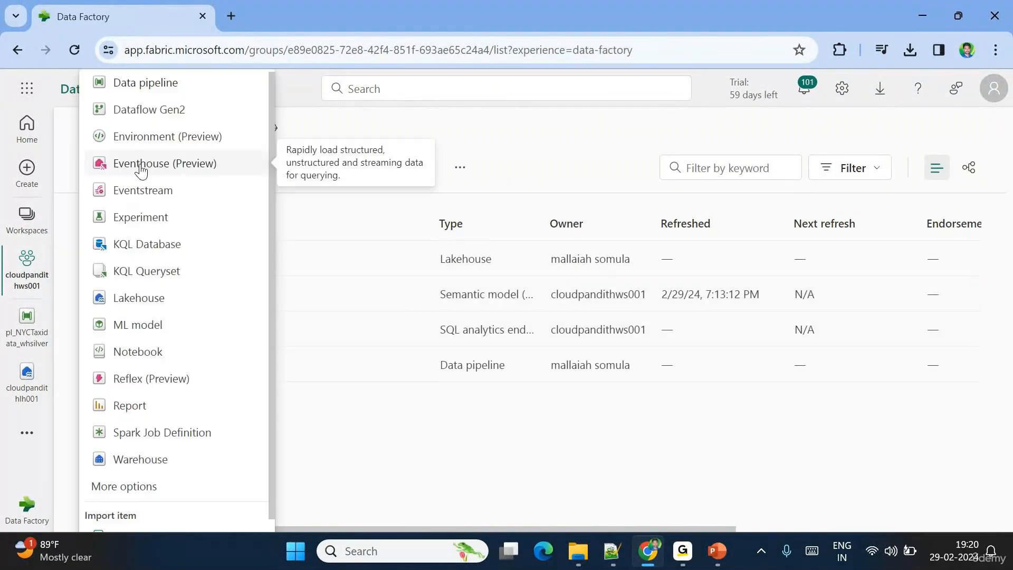
{"action": "left_click", "coordinate": [141, 459]}
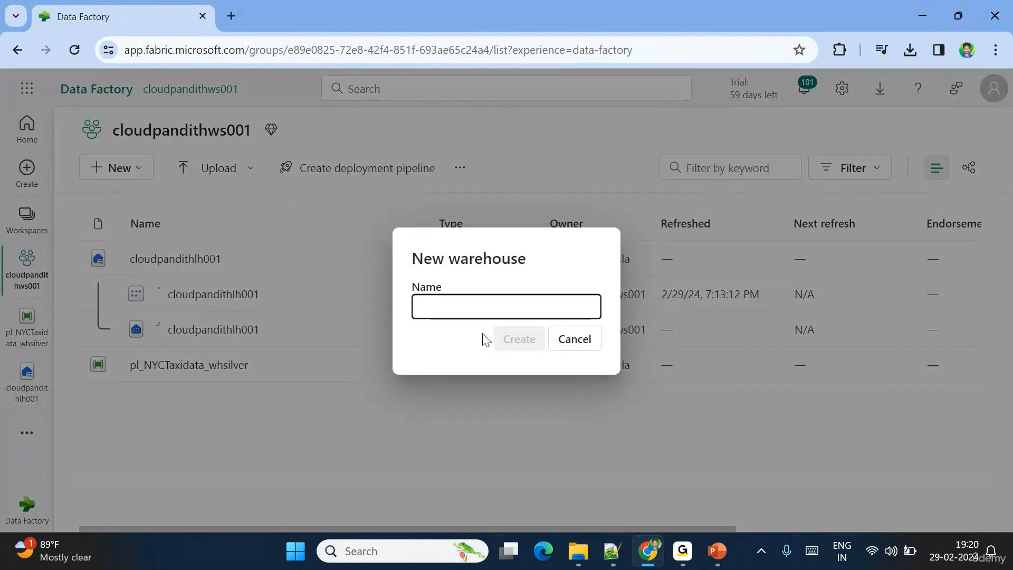
{"action": "type", "text": "cloudpandithwh001"}
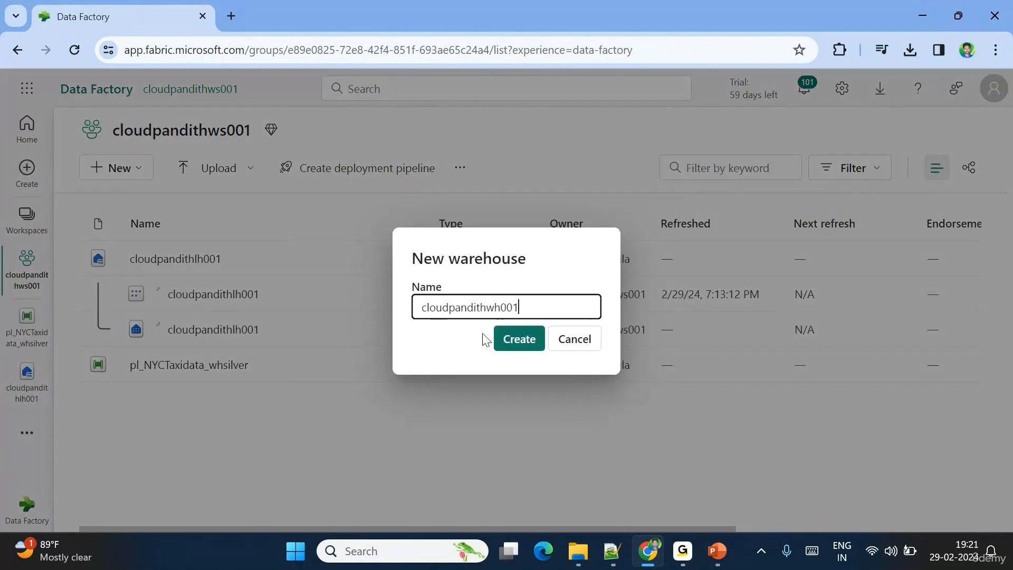
{"action": "left_click", "coordinate": [511, 338]}
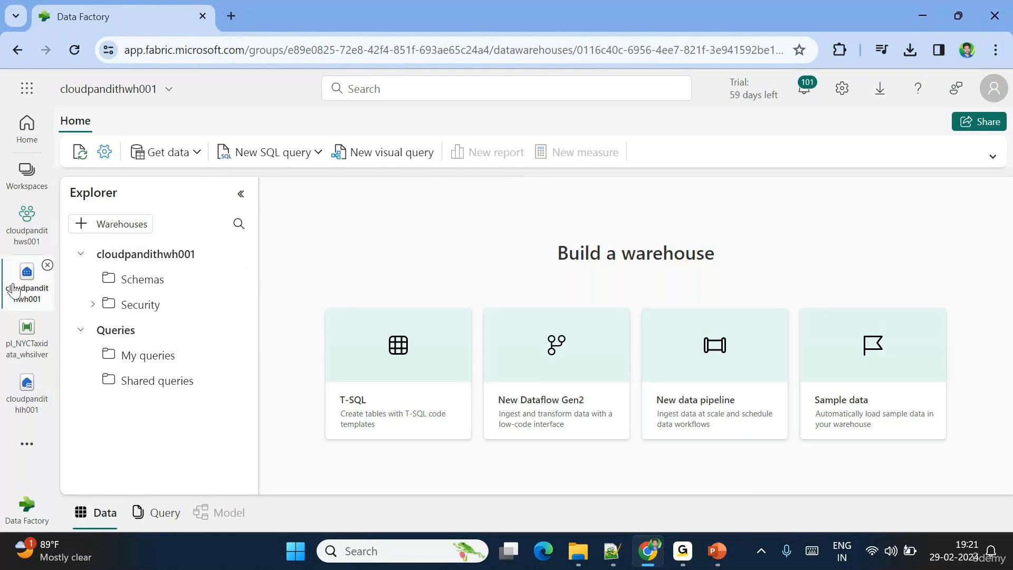
{"action": "left_click", "coordinate": [10, 229]}
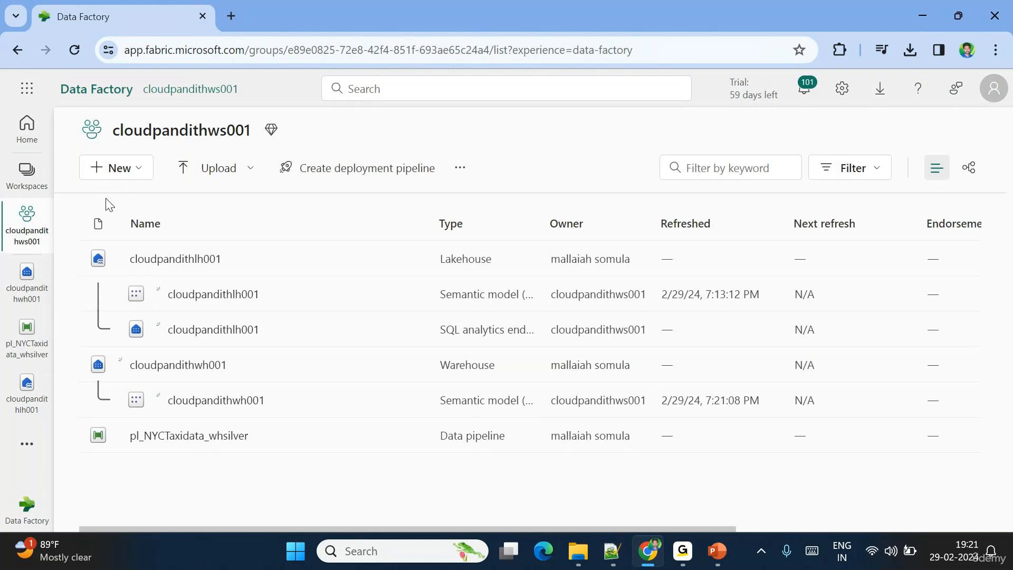
- Create a new Dataflow Gen2 from the workspace's New menu, opening an empty Dataflow 1
{"action": "left_click", "coordinate": [139, 171]}
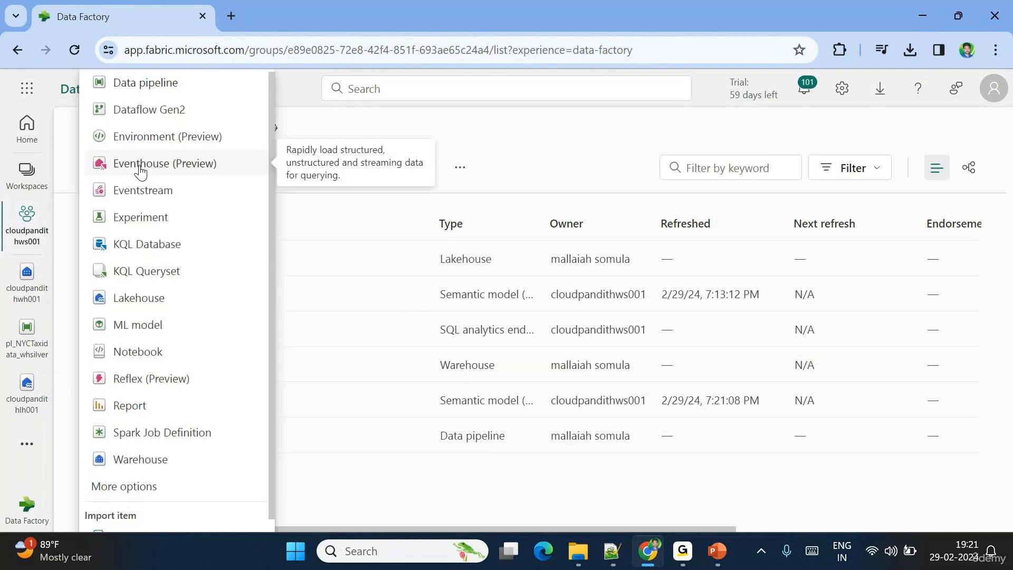
{"action": "left_click", "coordinate": [151, 117]}
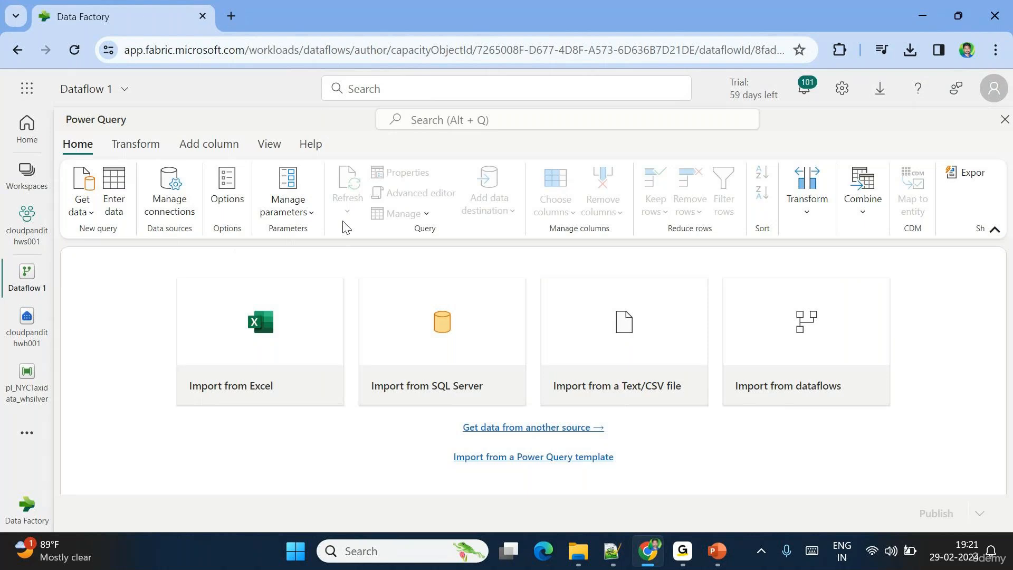
- Get data from a Lakehouse source found by searching 'lake', using organizational account credentials
{"action": "left_click", "coordinate": [86, 208]}
{"action": "left_click", "coordinate": [106, 398]}
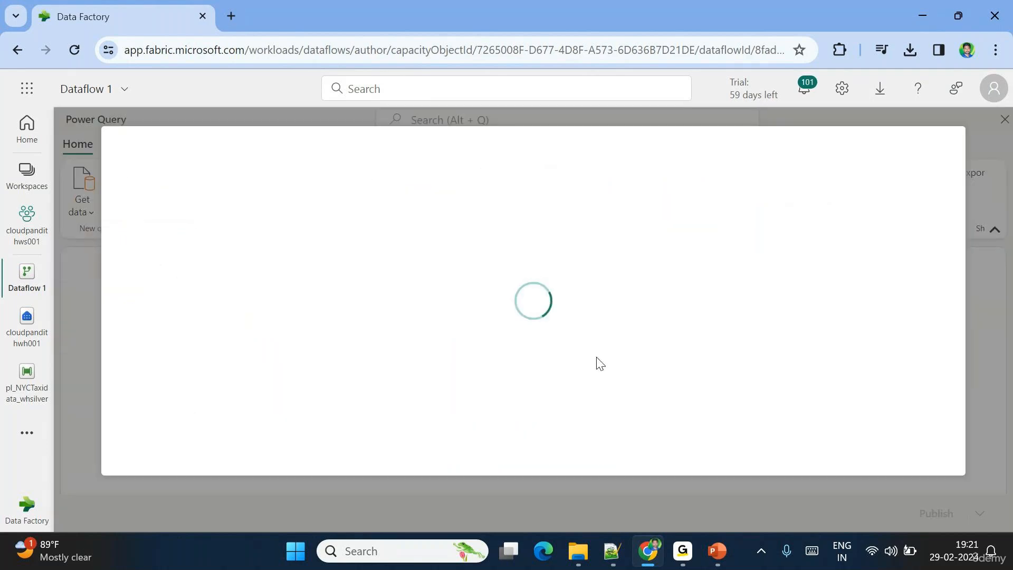
{"action": "type", "text": "lake"}
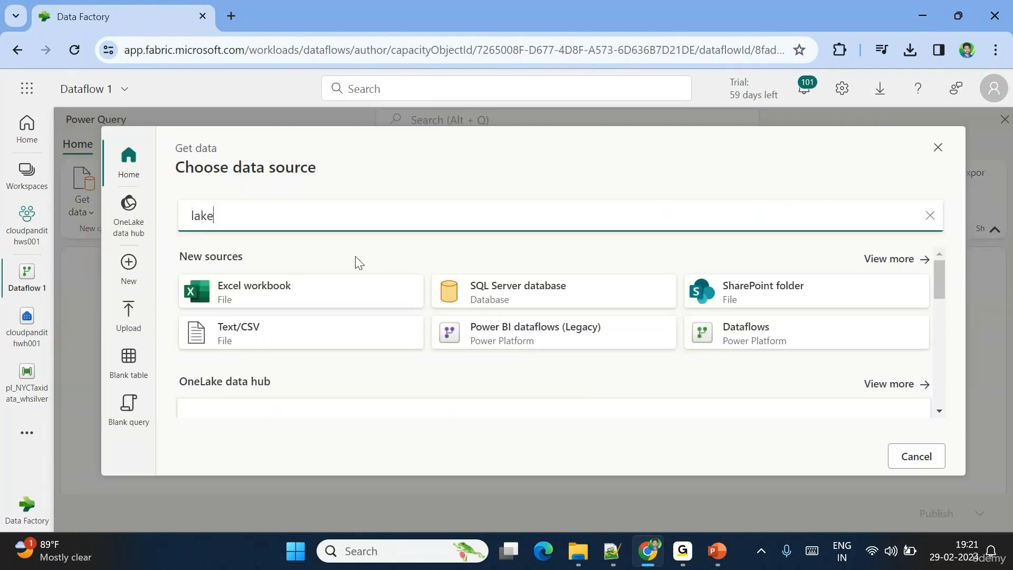
{"action": "left_click", "coordinate": [262, 294]}
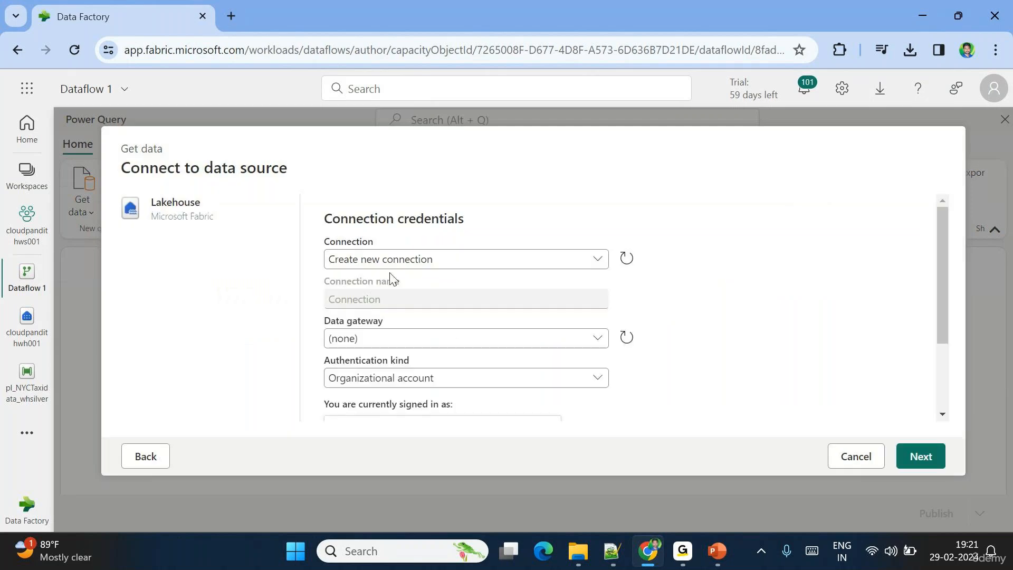
{"action": "scroll", "coordinate": [402, 279], "scroll_direction": "down", "scroll_amount": 1}
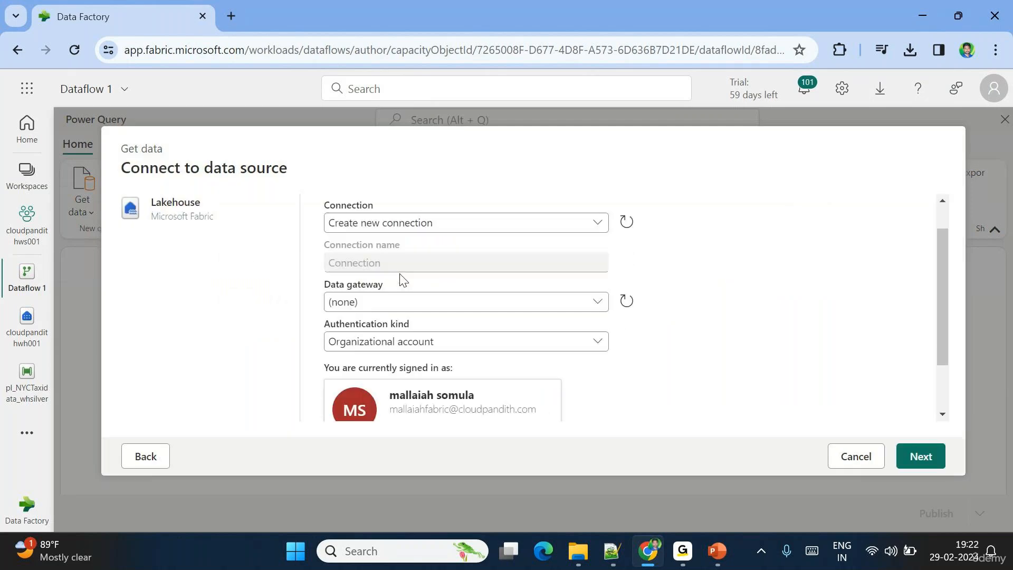
{"action": "scroll", "coordinate": [409, 274], "scroll_direction": "down", "scroll_amount": 1}
{"action": "scroll", "coordinate": [414, 298], "scroll_direction": "down", "scroll_amount": 1}
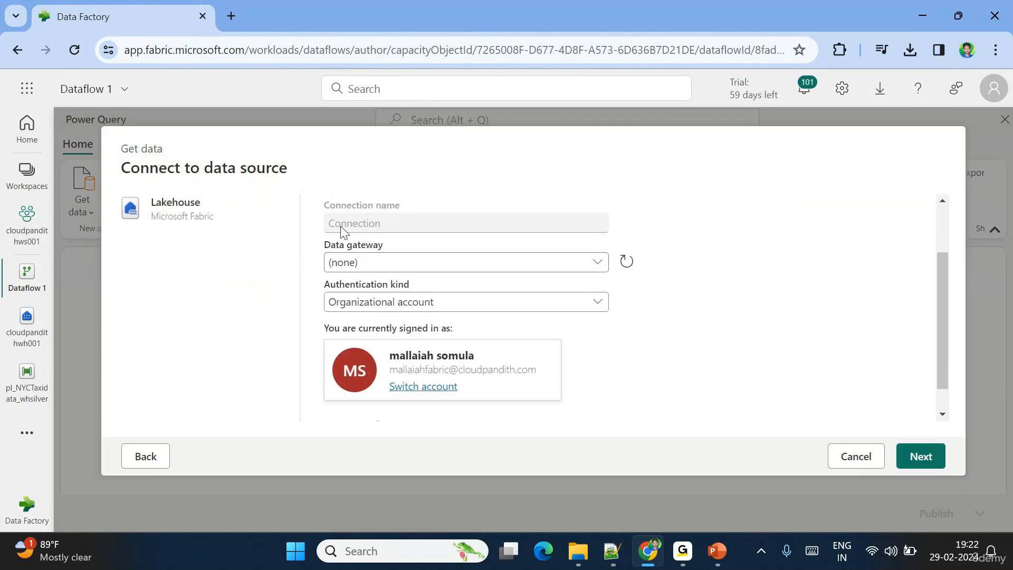
{"action": "scroll", "coordinate": [512, 273], "scroll_direction": "down", "scroll_amount": 1}
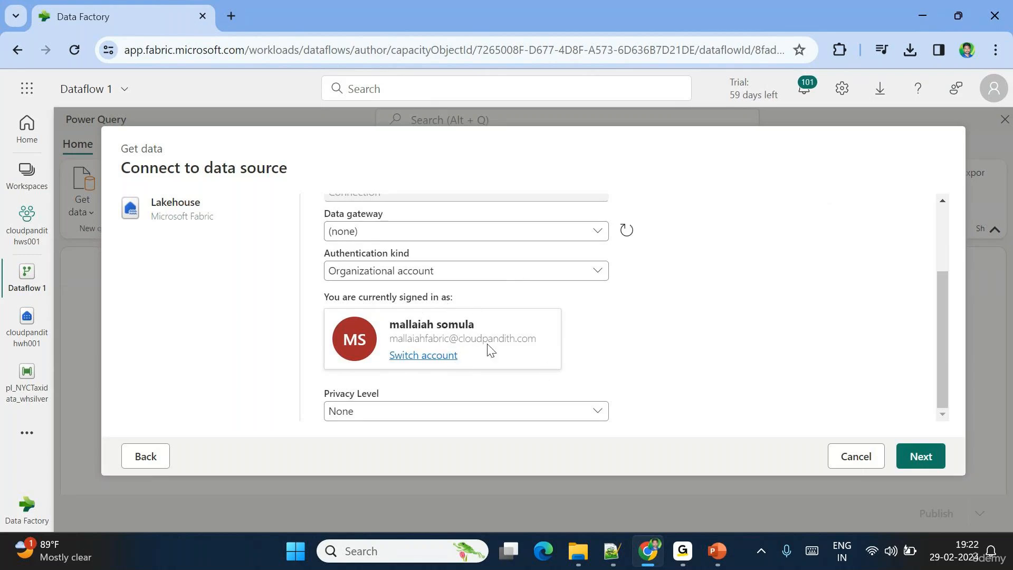
{"action": "left_click", "coordinate": [922, 456]}
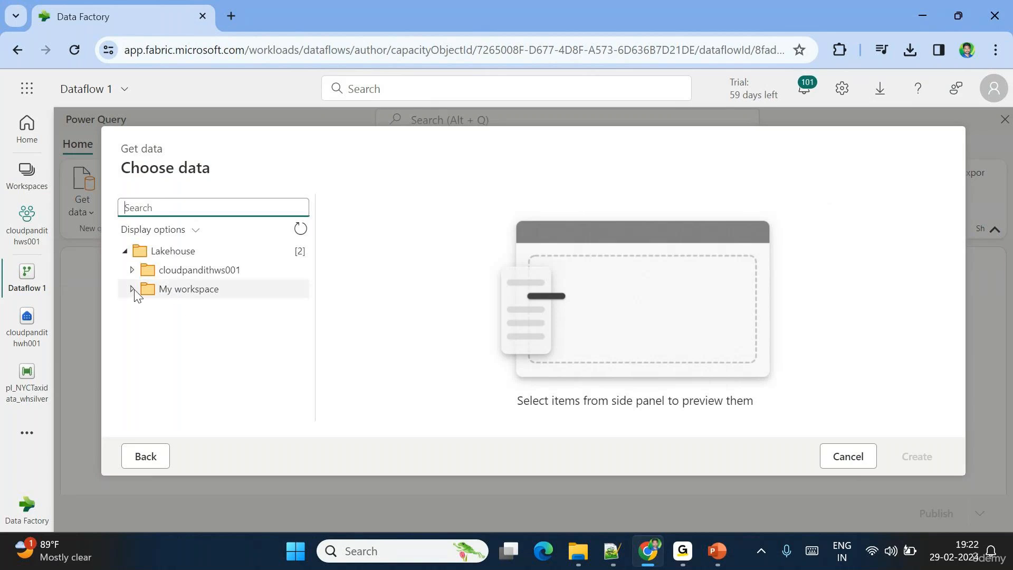
- Expand cloudpandithws001 > cloudpandithlh001, tick br_taxidata, and create the query
{"action": "left_click", "coordinate": [133, 271]}
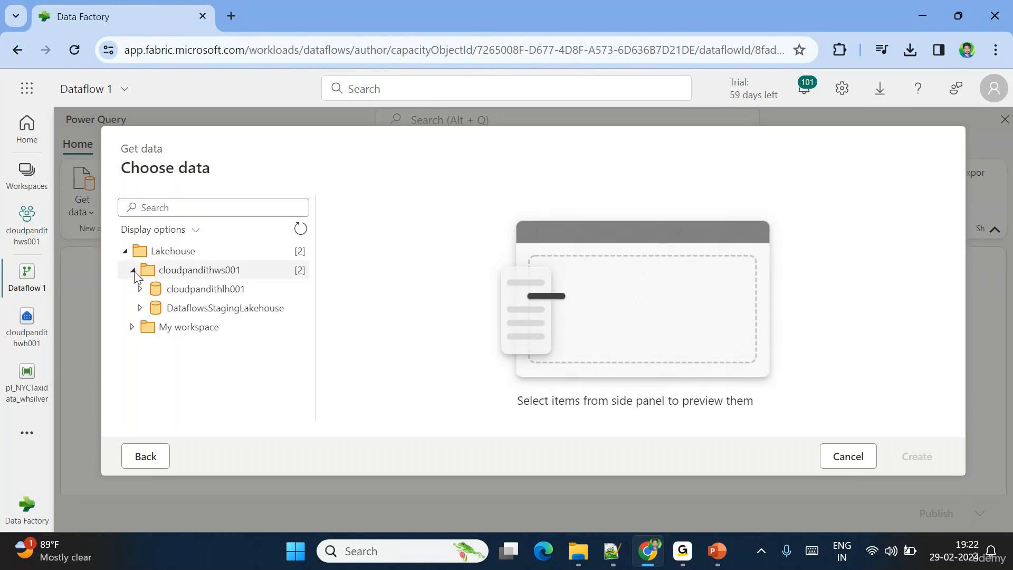
{"action": "left_click", "coordinate": [139, 289]}
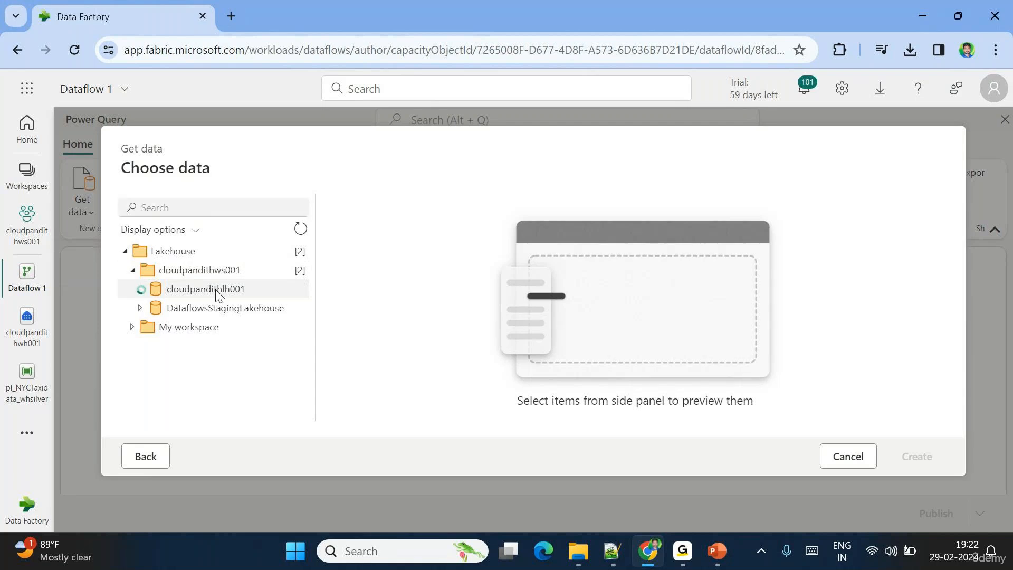
{"action": "scroll", "coordinate": [232, 337], "scroll_direction": "down", "scroll_amount": 2}
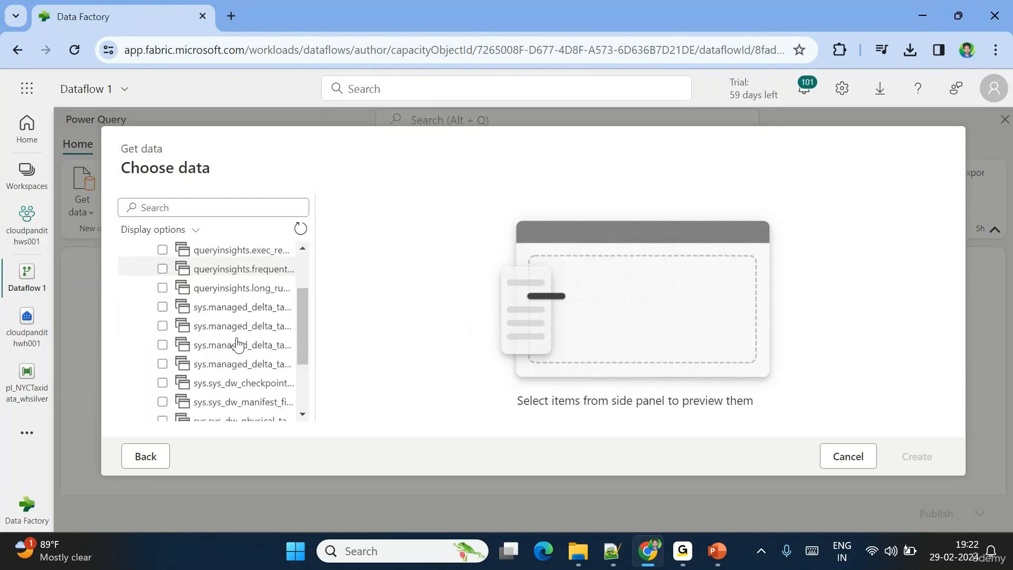
{"action": "scroll", "coordinate": [236, 344], "scroll_direction": "down", "scroll_amount": 3}
{"action": "left_click", "coordinate": [163, 377]}
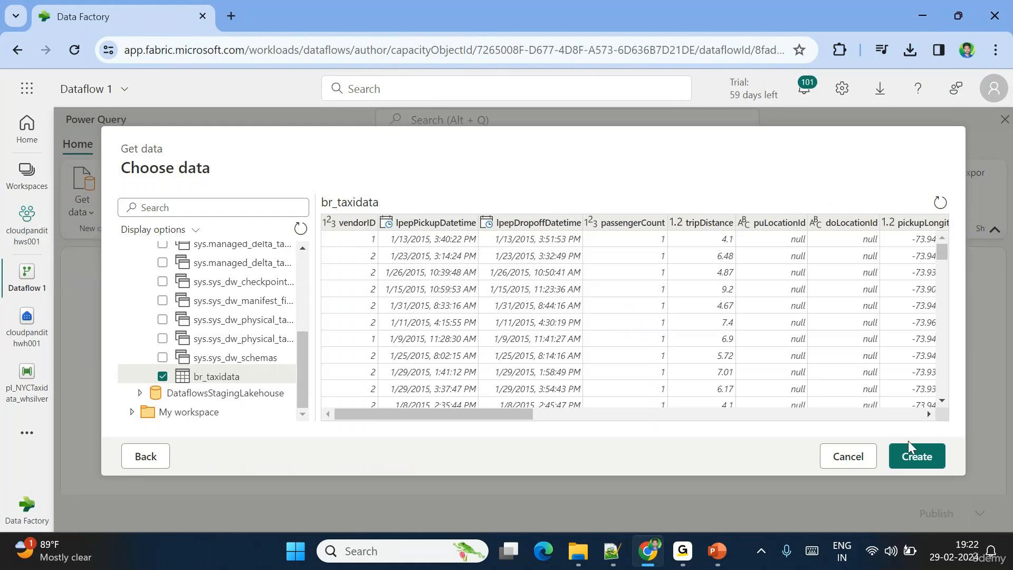
{"action": "left_click", "coordinate": [916, 456]}
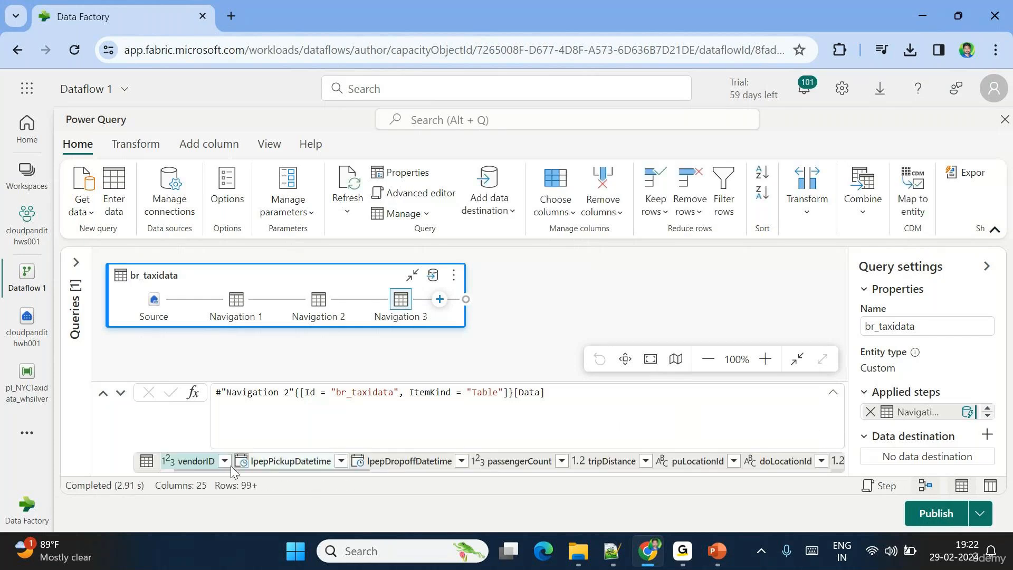
- Collapse the diagram view to show the br_taxidata grid, then bring up Options
{"action": "left_click", "coordinate": [104, 393]}
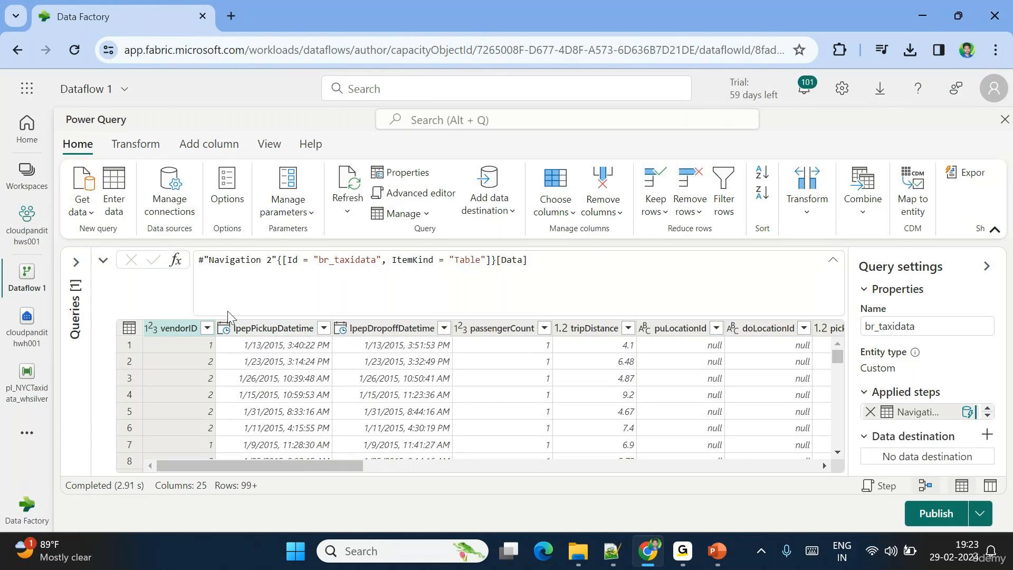
{"action": "left_click", "coordinate": [222, 211]}
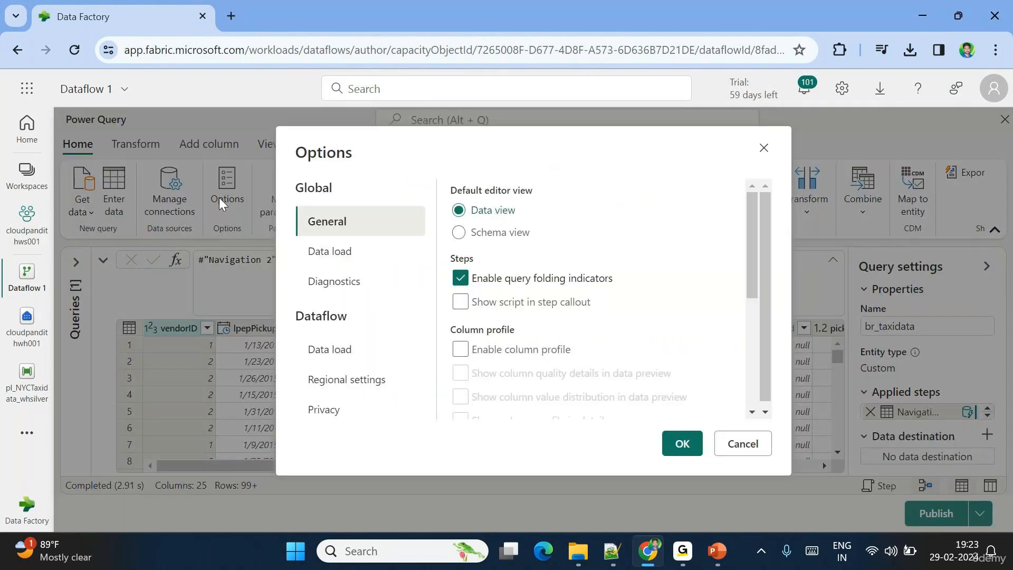
- Check Enable column profile in the editor Options and confirm with OK
{"action": "left_click", "coordinate": [762, 459]}
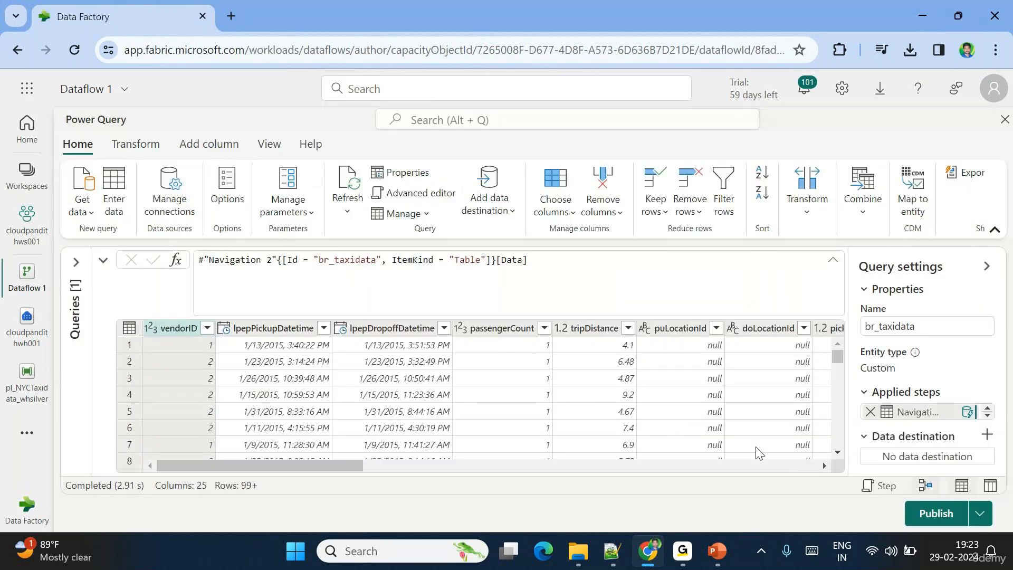
{"action": "left_click", "coordinate": [231, 193]}
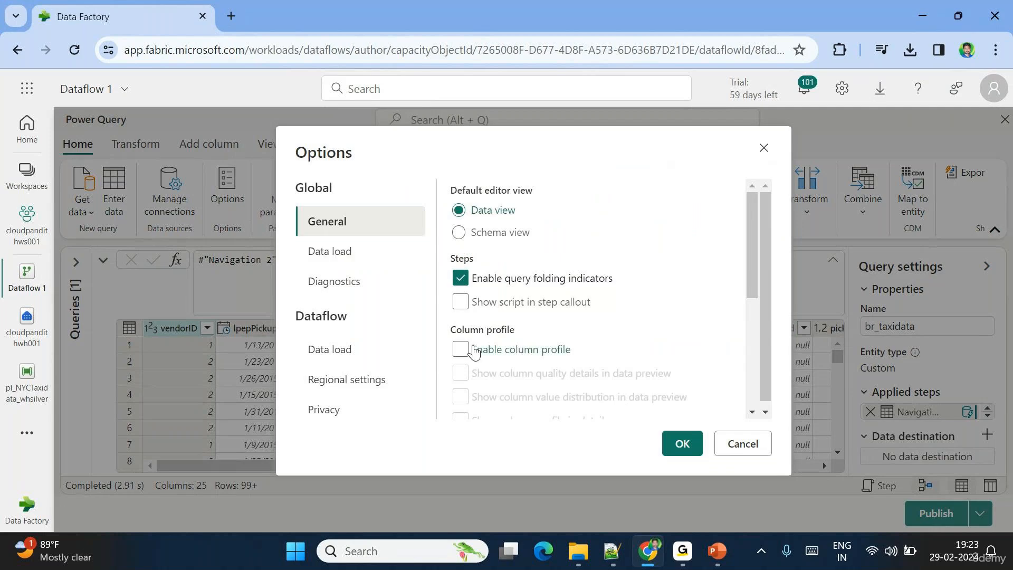
{"action": "left_click", "coordinate": [460, 349]}
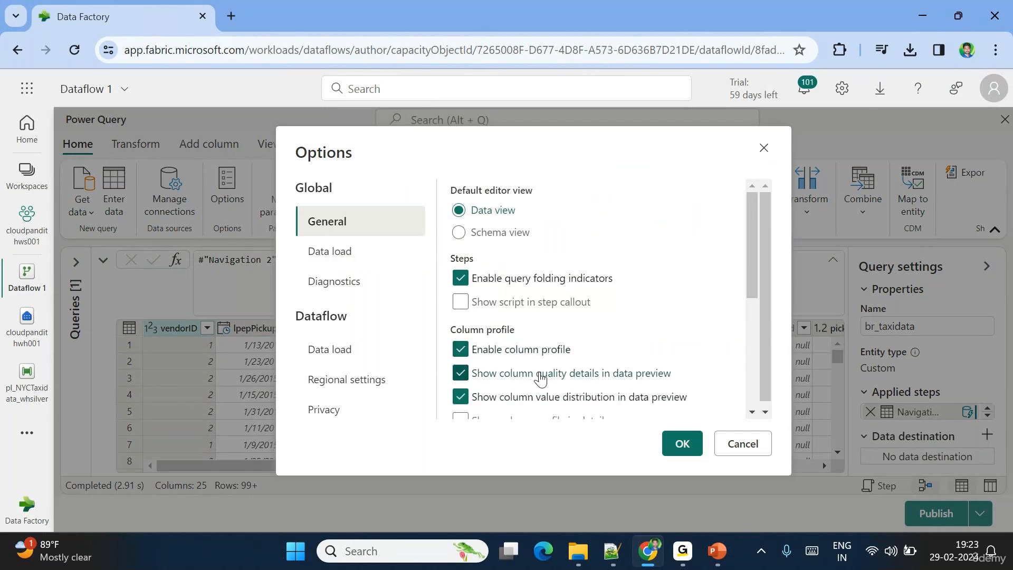
{"action": "scroll", "coordinate": [540, 376], "scroll_direction": "down", "scroll_amount": 1}
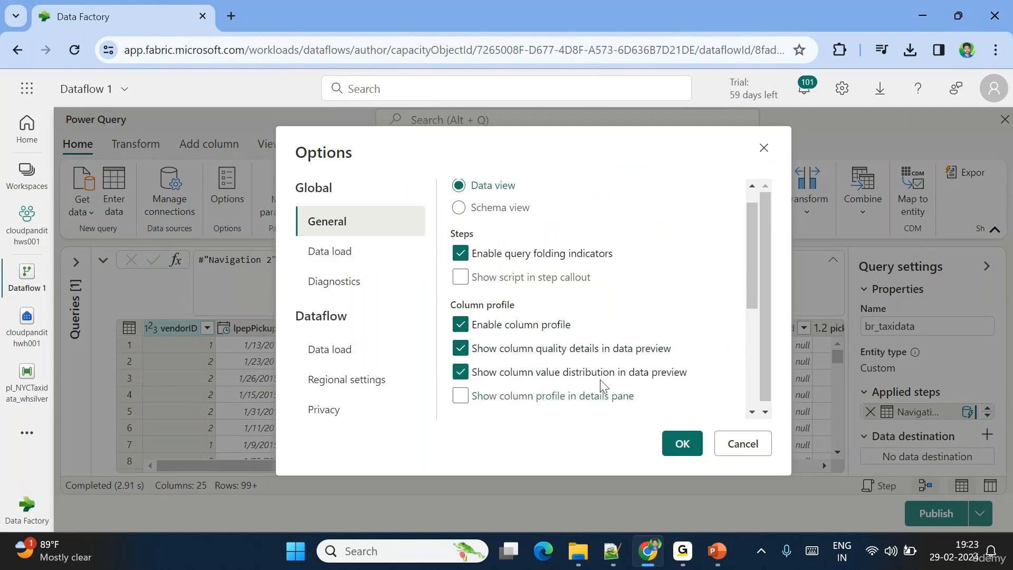
{"action": "left_click", "coordinate": [680, 443]}
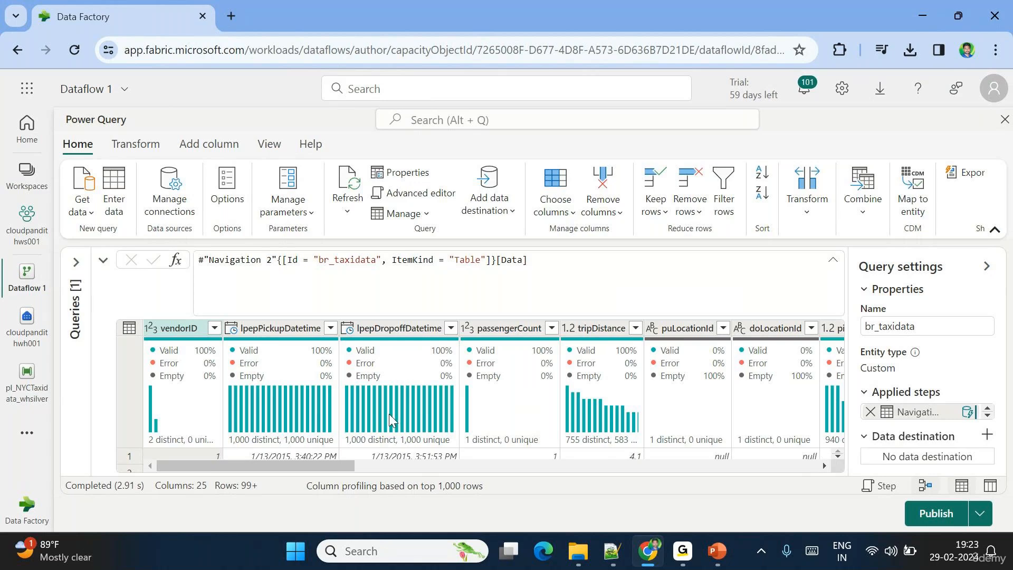
{"action": "mouse_move", "coordinate": [391, 420]}
{"action": "mouse_move", "coordinate": [285, 400]}
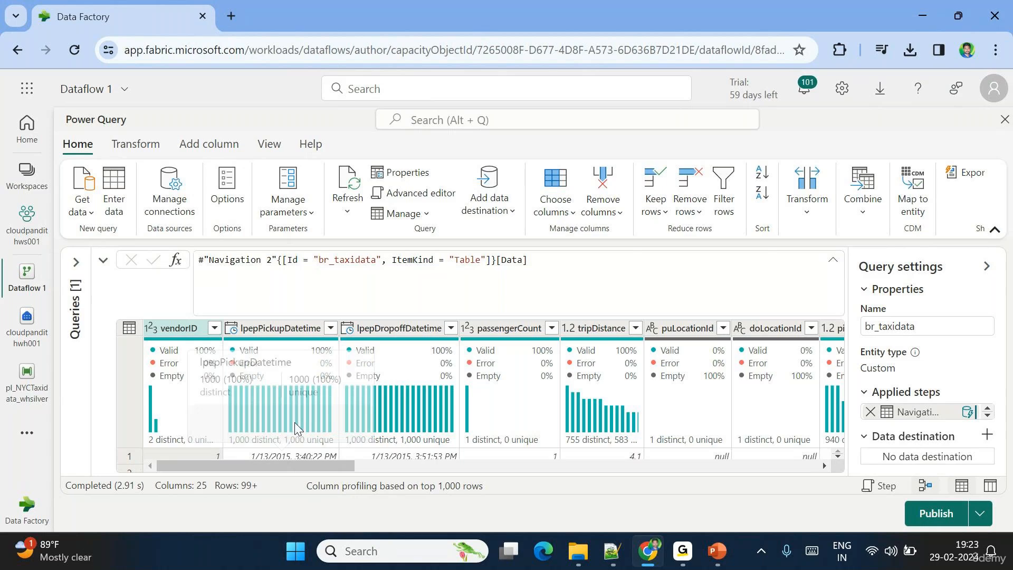
{"action": "mouse_move", "coordinate": [295, 426]}
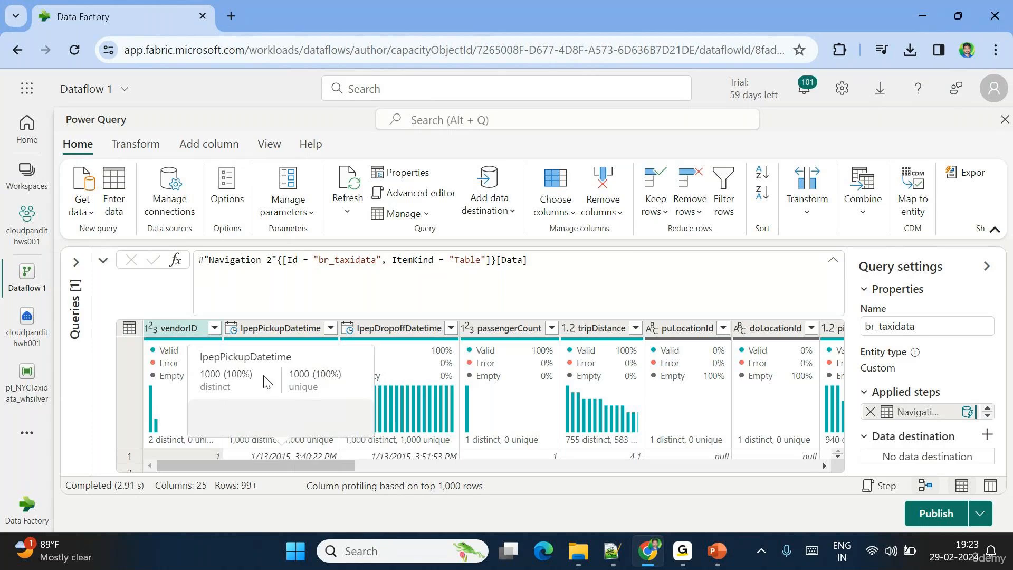
- Change the lpepPickupDatetime column's data type to Date
{"action": "left_click", "coordinate": [230, 327]}
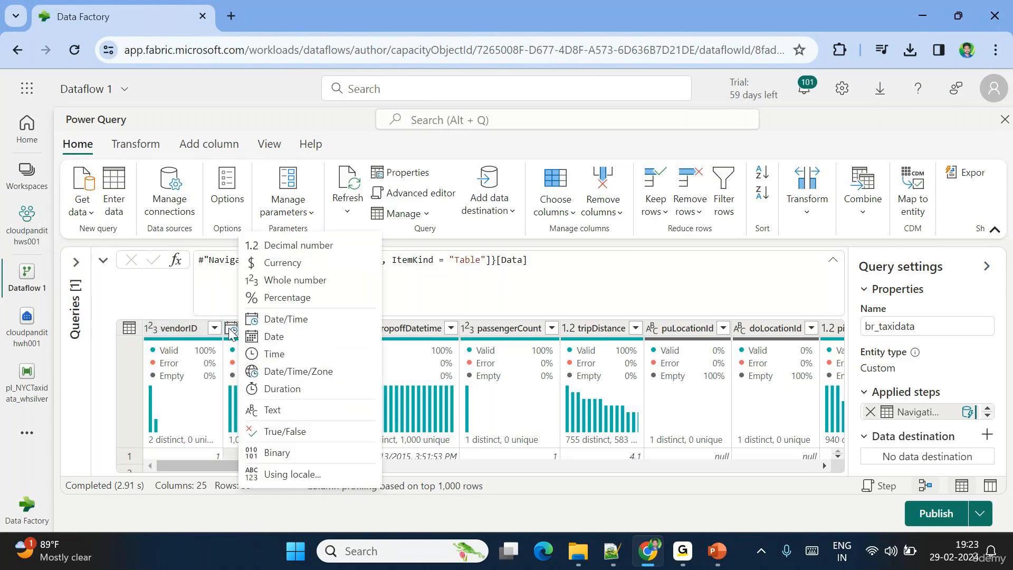
{"action": "left_click", "coordinate": [295, 336]}
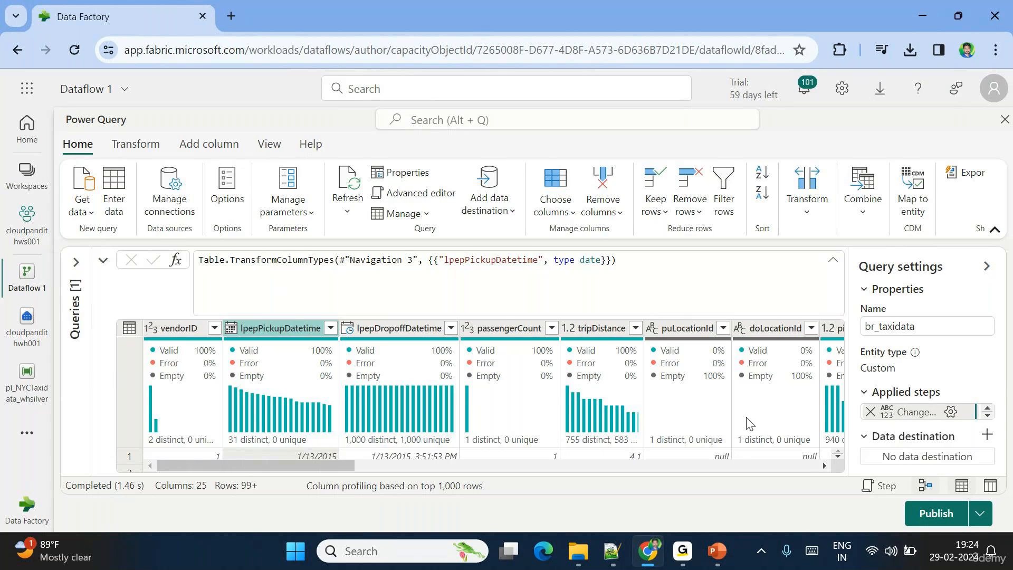
{"action": "scroll", "coordinate": [783, 454], "scroll_direction": "right", "scroll_amount": 2}
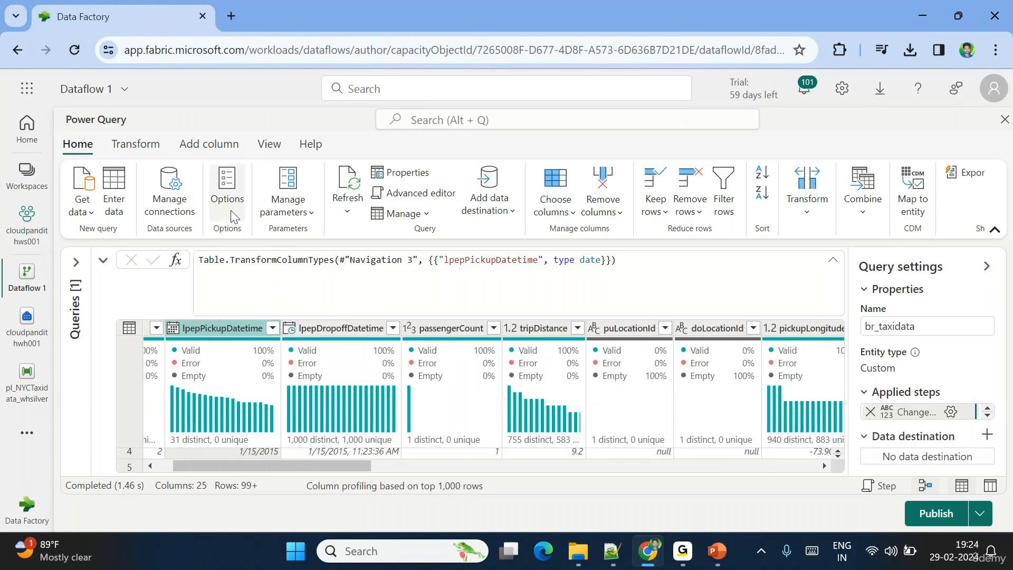
- Uncheck Enable column profile in Options so the grid shows plain rows
{"action": "left_click", "coordinate": [228, 190]}
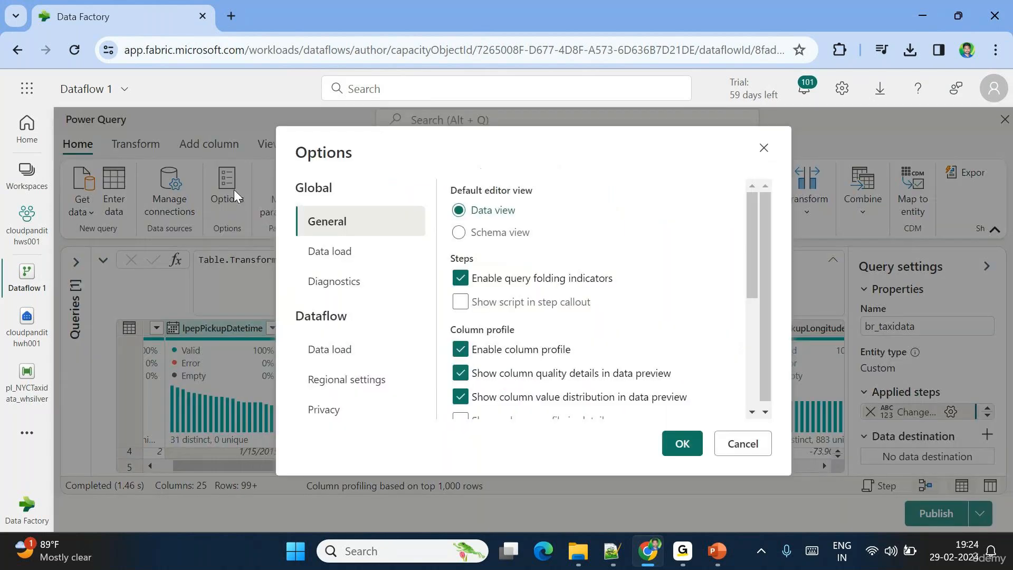
{"action": "left_click", "coordinate": [461, 349]}
{"action": "left_click", "coordinate": [682, 443]}
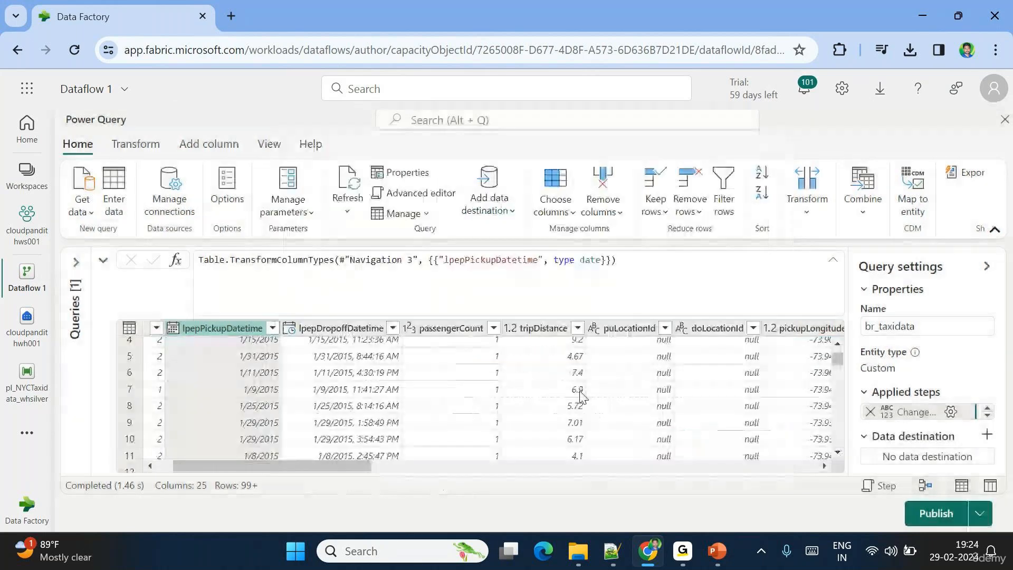
{"action": "scroll", "coordinate": [403, 437], "scroll_direction": "up", "scroll_amount": 1}
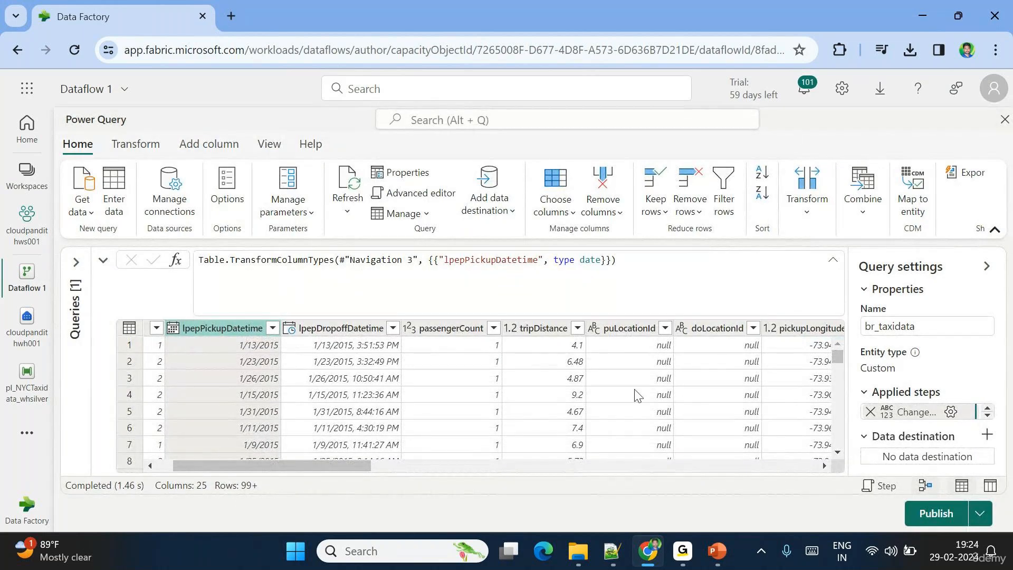
{"action": "scroll", "coordinate": [637, 394], "scroll_direction": "left", "scroll_amount": 1}
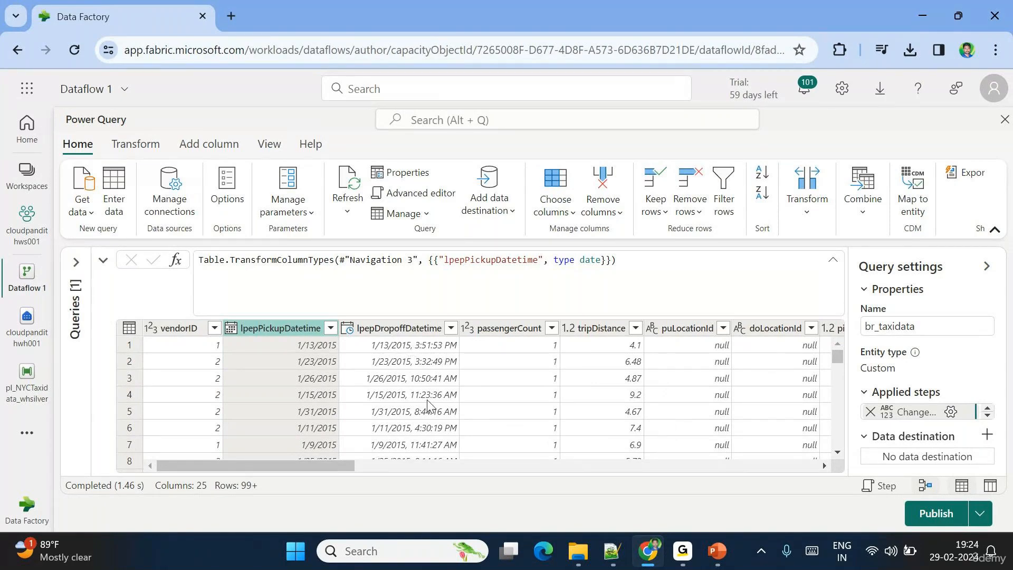
- In Choose columns, uncheck lpepDropoffDatetime, puLocationId and doLocationId
{"action": "left_click", "coordinate": [561, 211]}
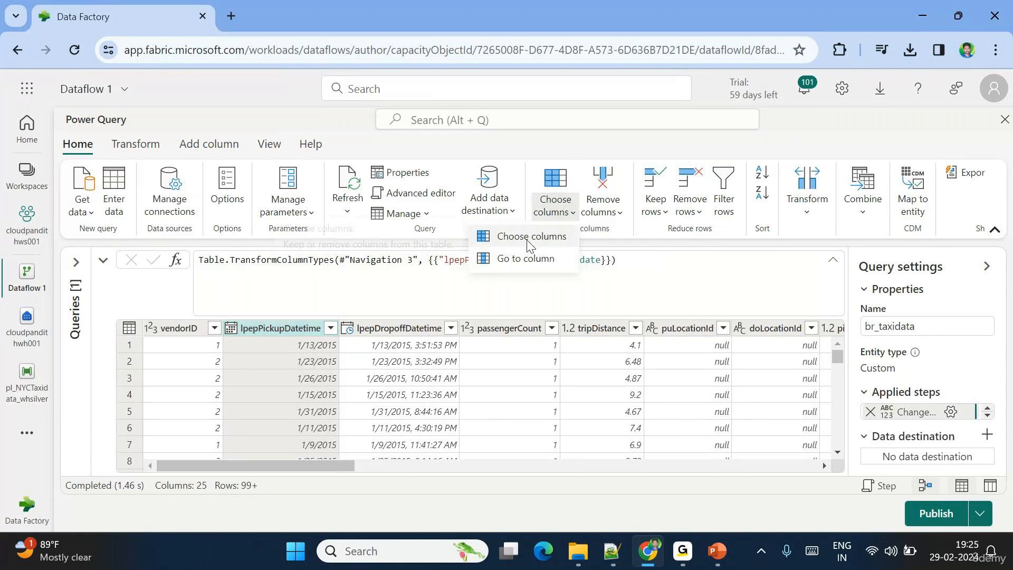
{"action": "left_click", "coordinate": [530, 238]}
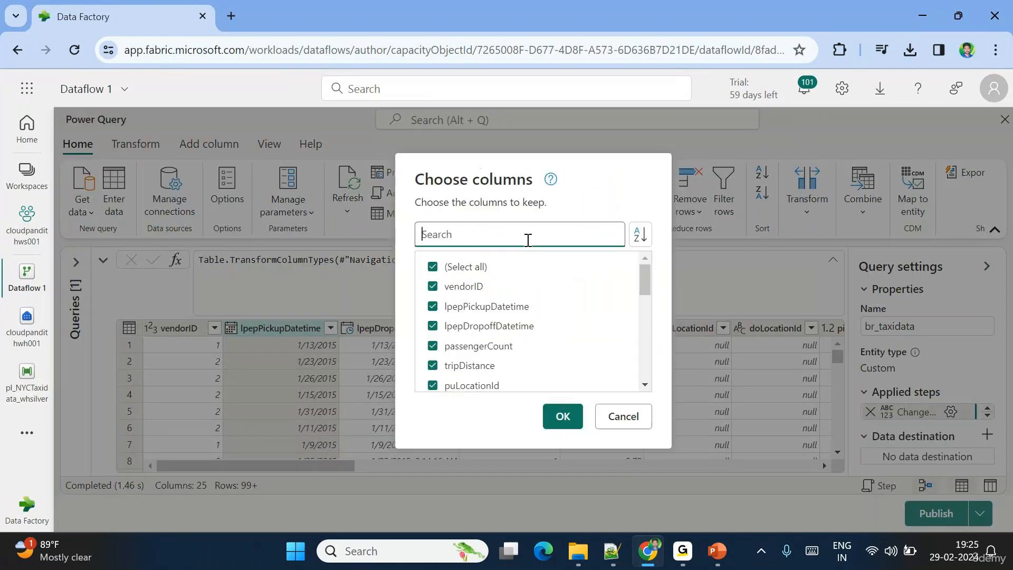
{"action": "left_click", "coordinate": [453, 332]}
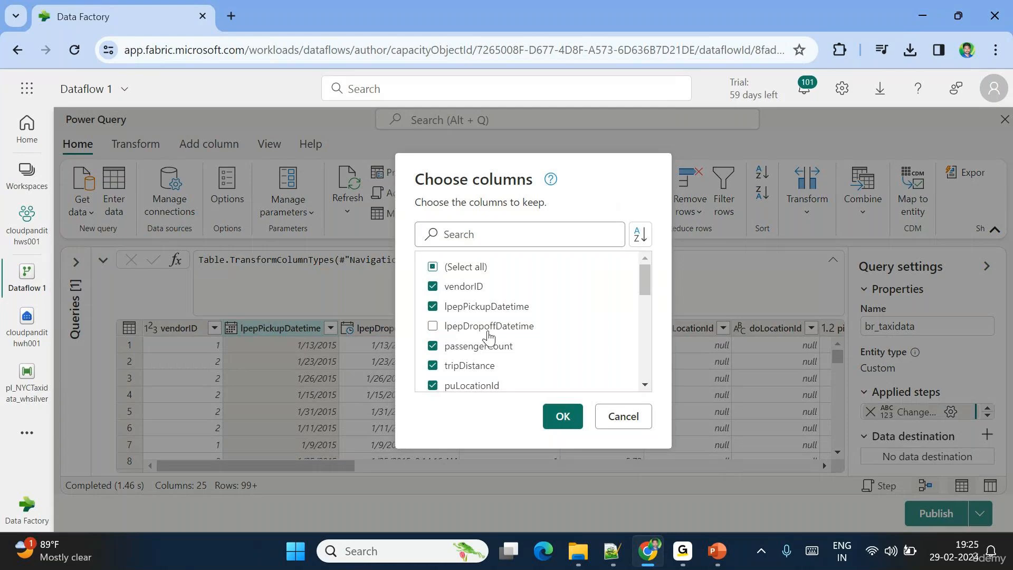
{"action": "scroll", "coordinate": [524, 338], "scroll_direction": "down", "scroll_amount": 2}
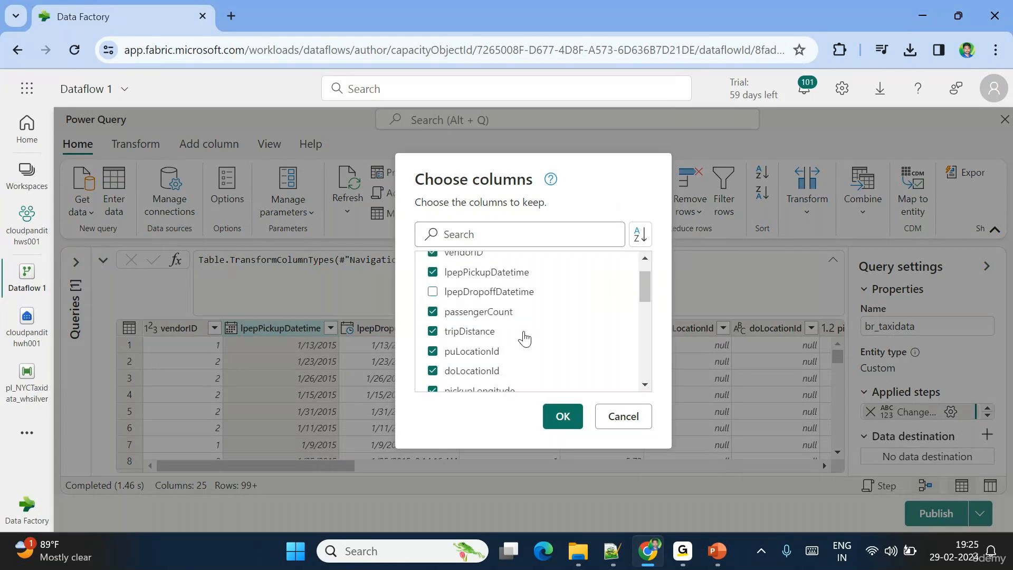
{"action": "scroll", "coordinate": [464, 301], "scroll_direction": "down", "scroll_amount": 2}
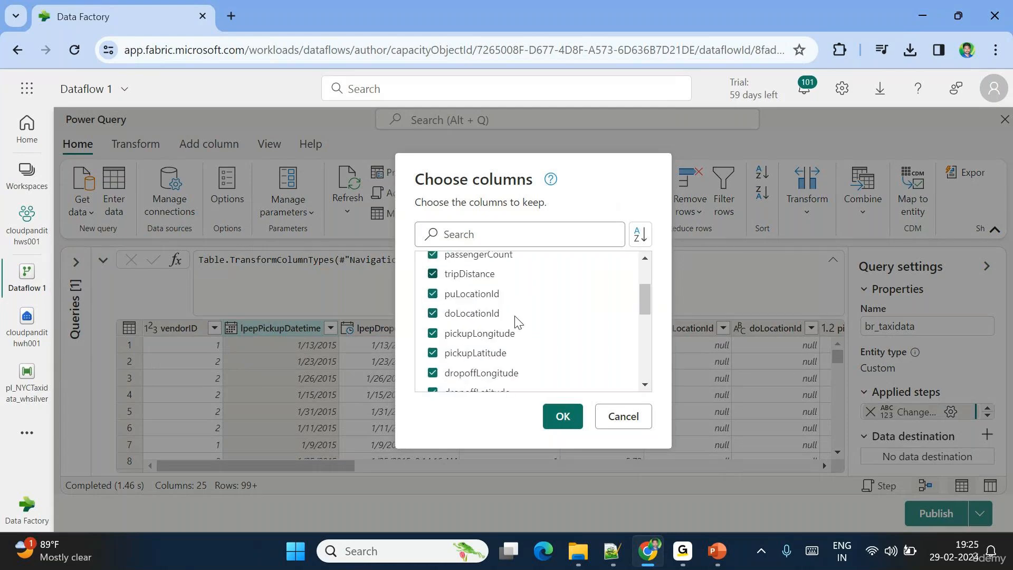
{"action": "left_click", "coordinate": [451, 296]}
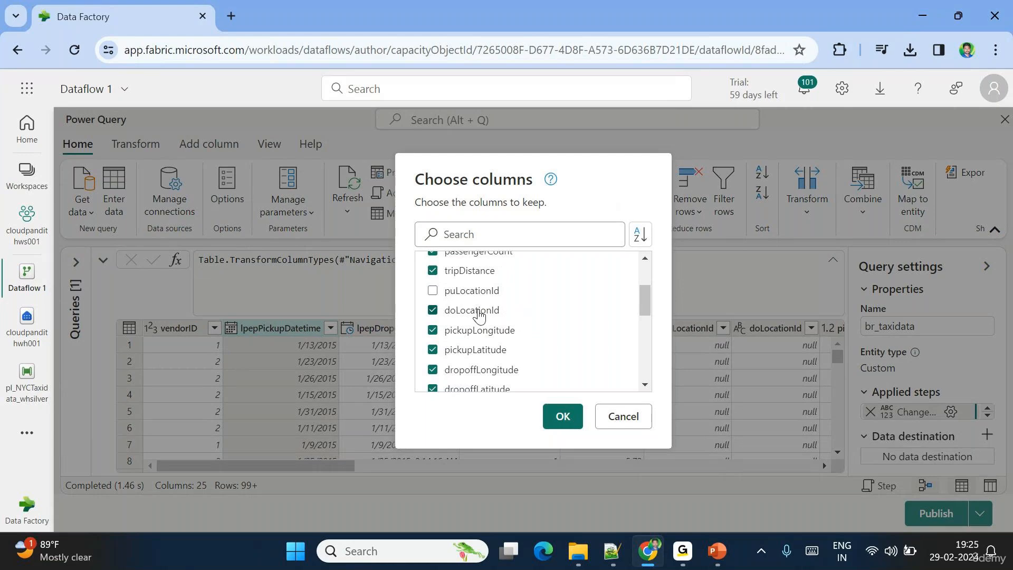
{"action": "left_click", "coordinate": [452, 311]}
- Also uncheck the four pickup/dropoff longitude and latitude columns and rateCodeID, then apply
{"action": "scroll", "coordinate": [536, 333], "scroll_direction": "down", "scroll_amount": 1}
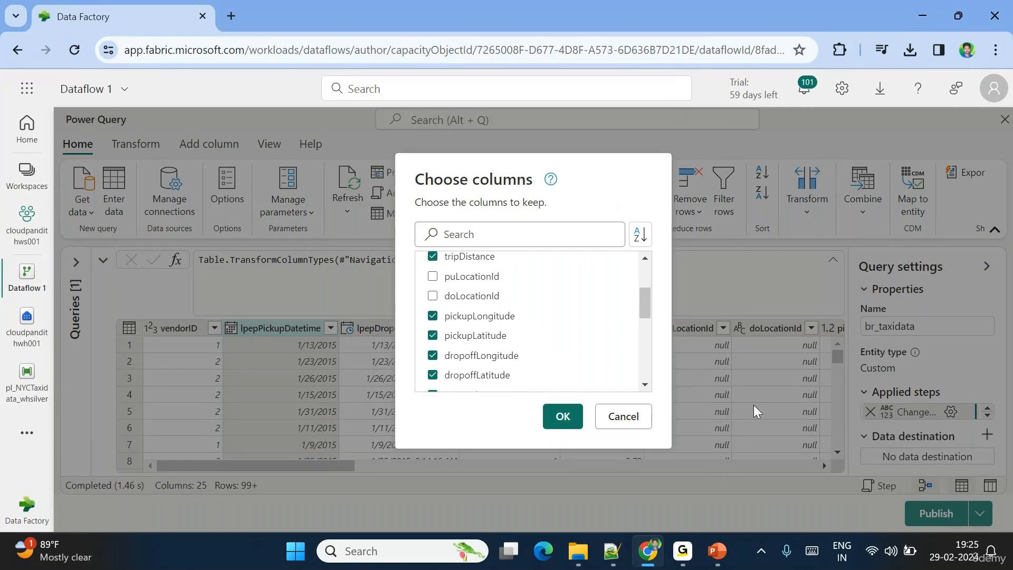
{"action": "scroll", "coordinate": [556, 337], "scroll_direction": "down", "scroll_amount": 2}
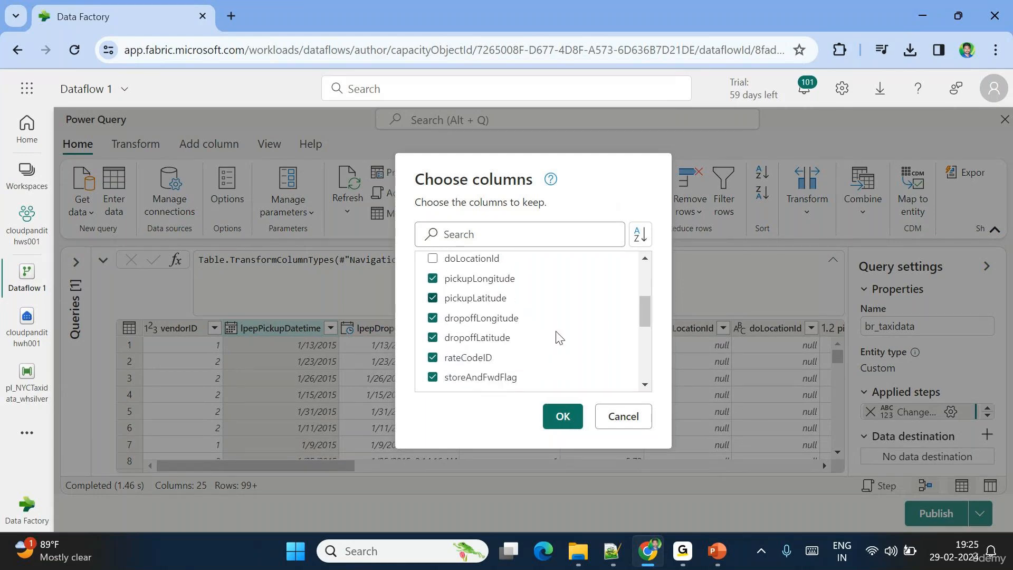
{"action": "left_click", "coordinate": [445, 280]}
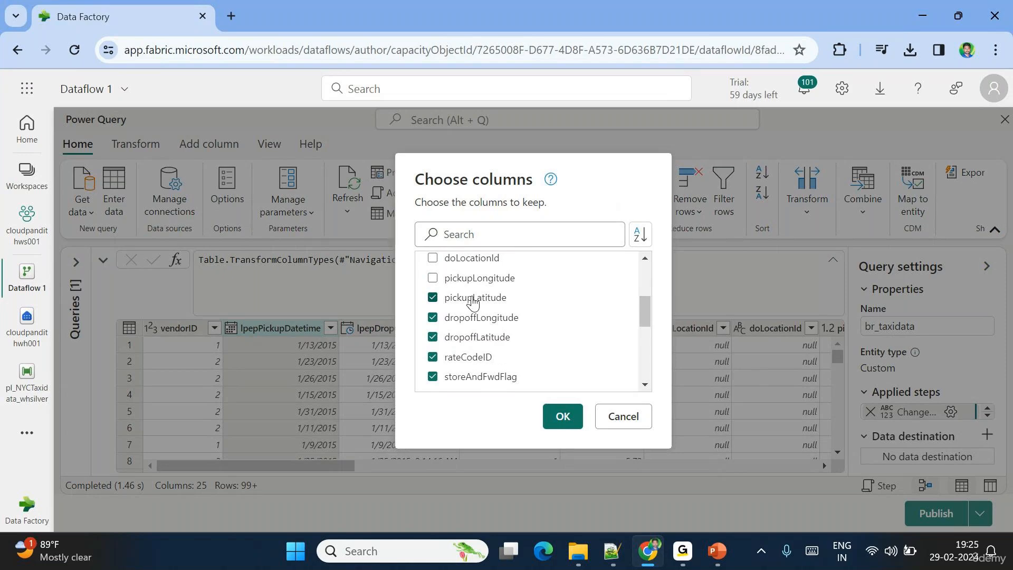
{"action": "left_click", "coordinate": [469, 298]}
{"action": "left_click", "coordinate": [493, 317]}
{"action": "left_click", "coordinate": [469, 338]}
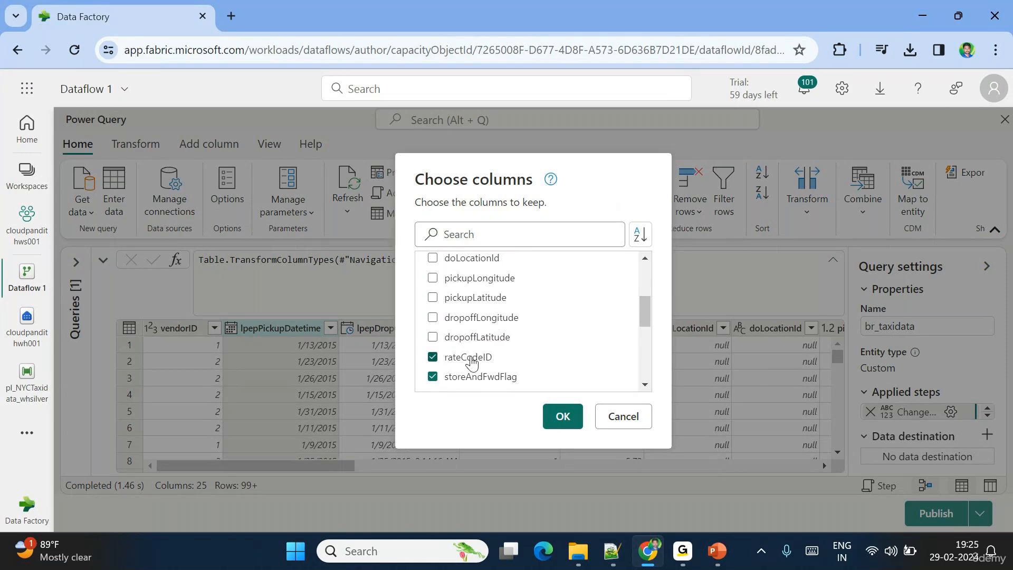
{"action": "left_click", "coordinate": [473, 364]}
{"action": "scroll", "coordinate": [499, 317], "scroll_direction": "up", "scroll_amount": 2}
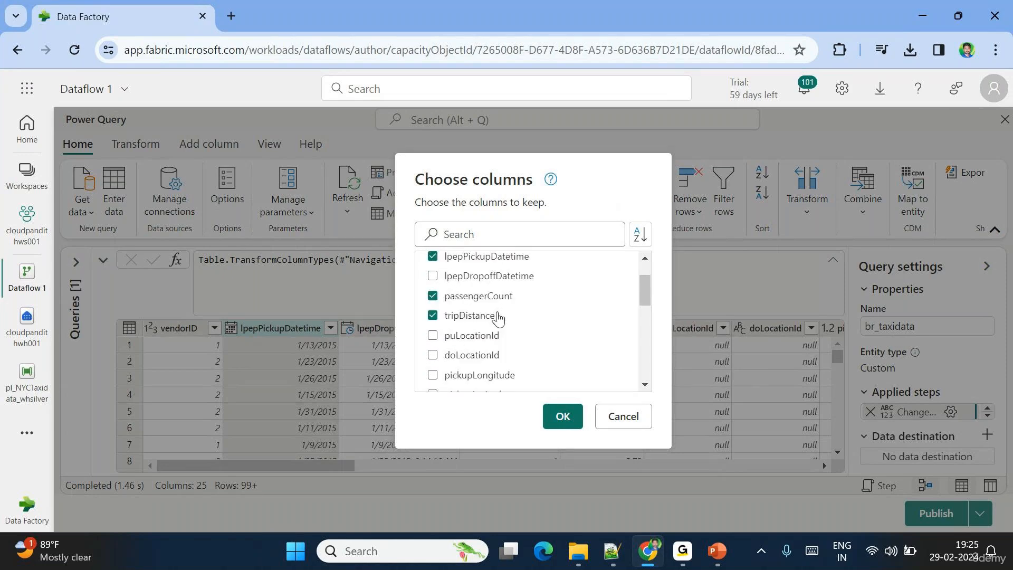
{"action": "scroll", "coordinate": [499, 317], "scroll_direction": "down", "scroll_amount": 2}
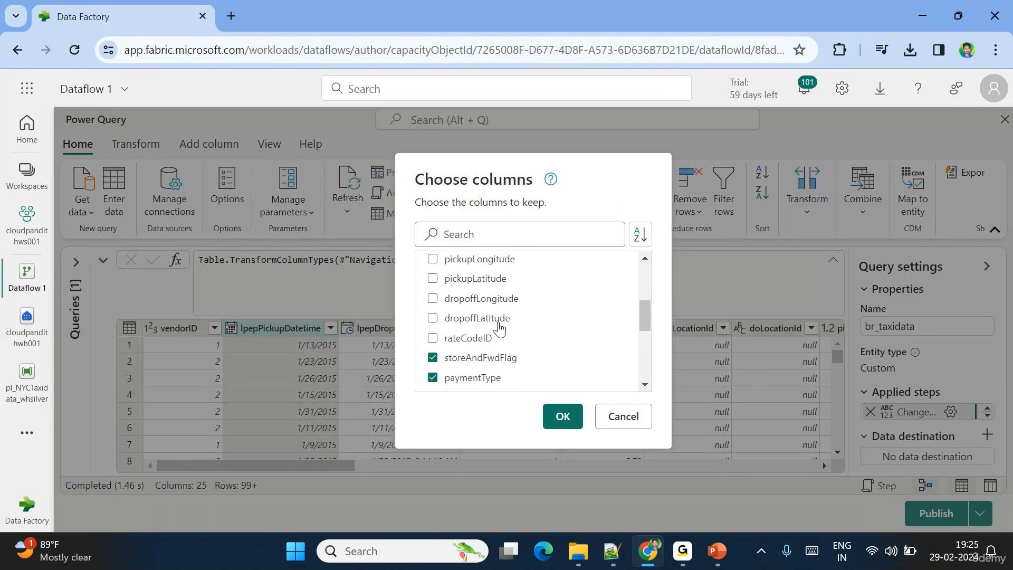
{"action": "left_click", "coordinate": [567, 418]}
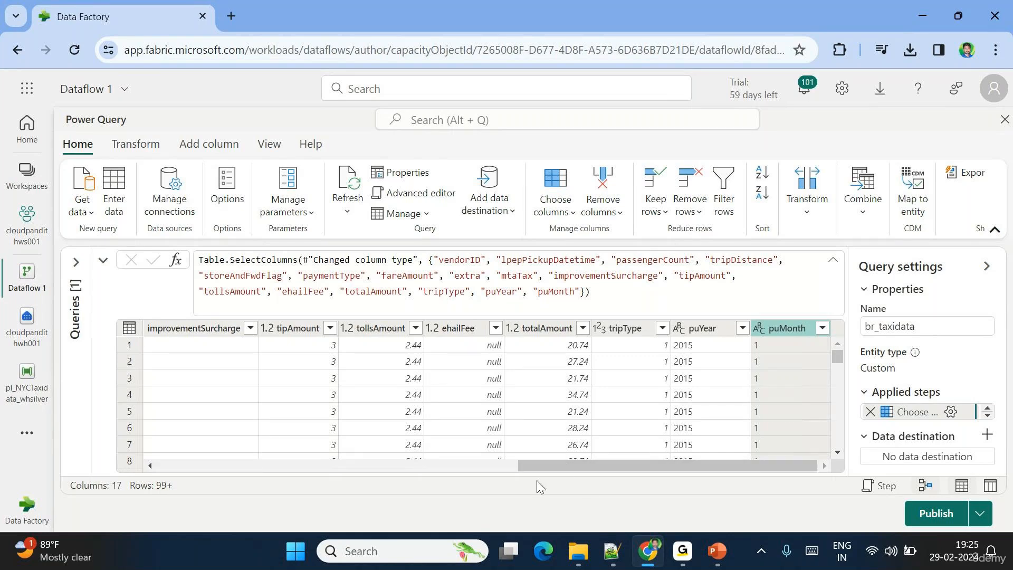
- Filter storeAndFwdFlag to exclude N, keeping only Y rows
{"action": "left_click_drag", "start_coordinate": [535, 466], "coordinate": [164, 468]}
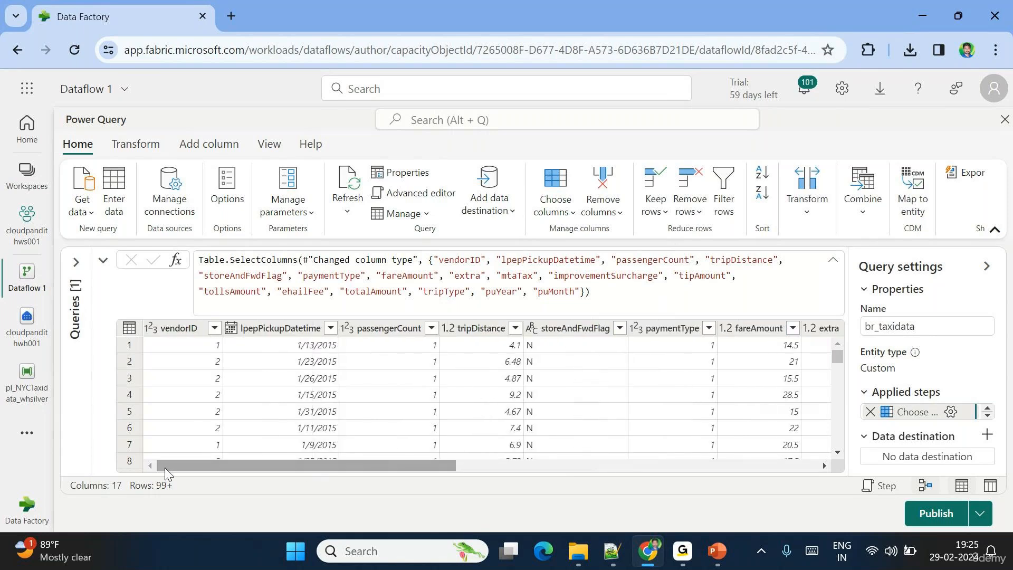
{"action": "left_click", "coordinate": [619, 328]}
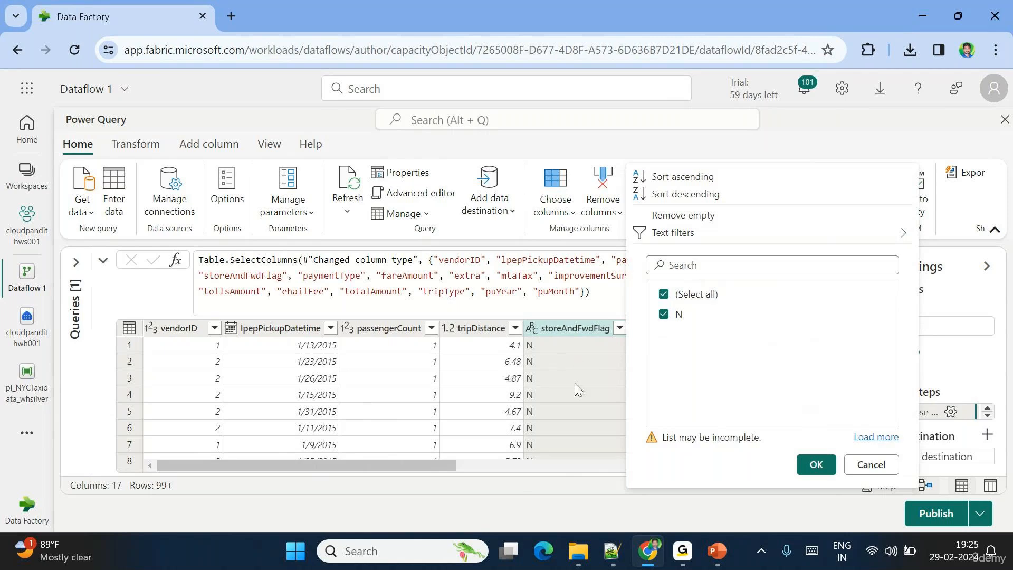
{"action": "left_click", "coordinate": [877, 441]}
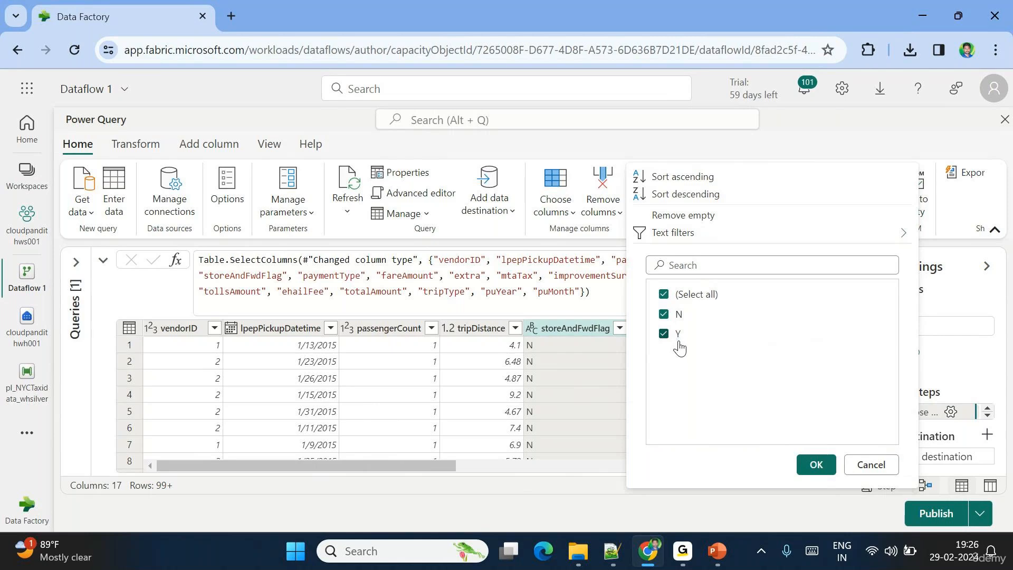
{"action": "left_click", "coordinate": [664, 315]}
{"action": "left_click", "coordinate": [819, 469]}
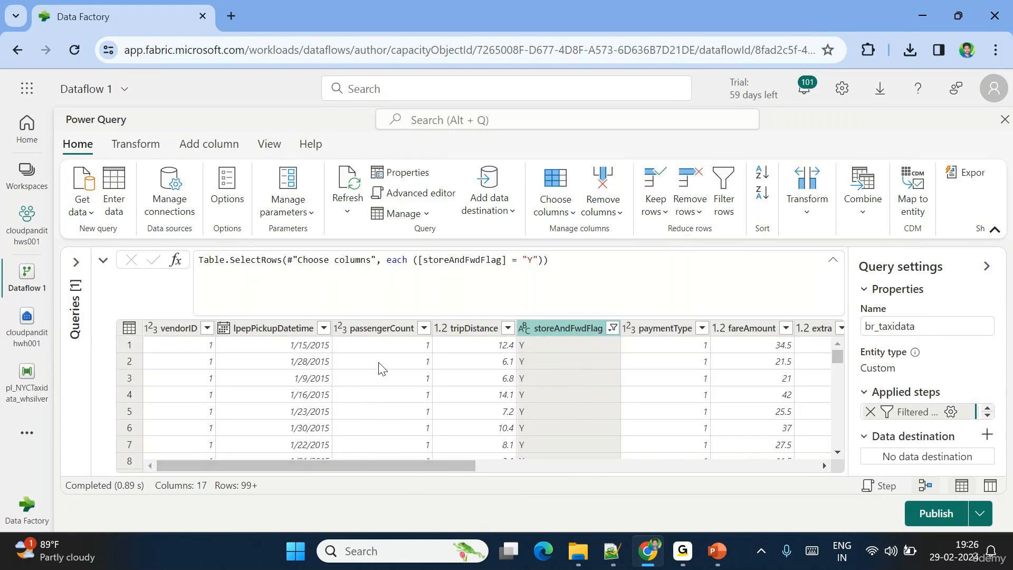
- Start a lpepPickupDatetime date-range filter with 'is after or equal to' 1/1/2015
{"action": "left_click", "coordinate": [324, 329]}
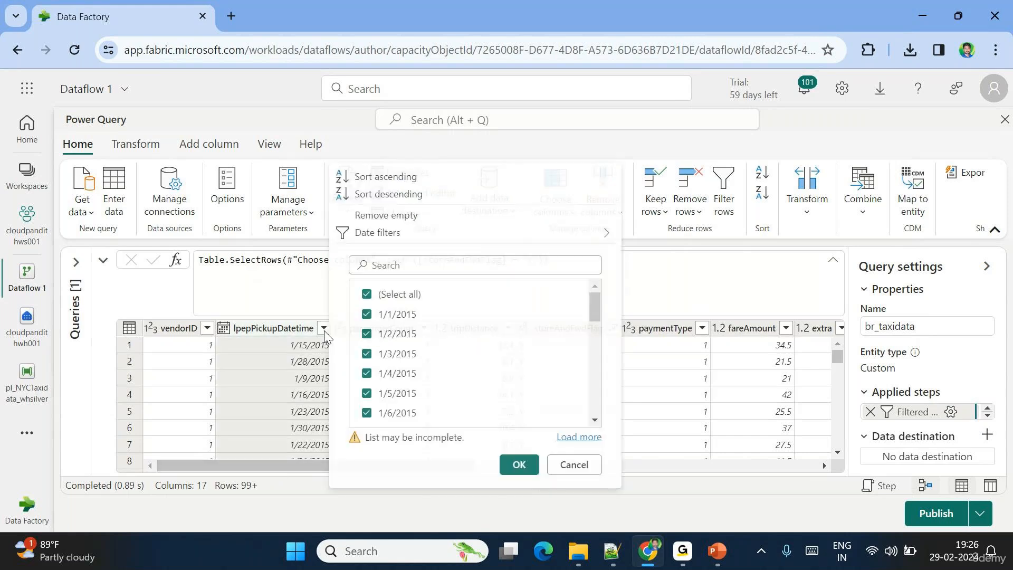
{"action": "mouse_move", "coordinate": [398, 241]}
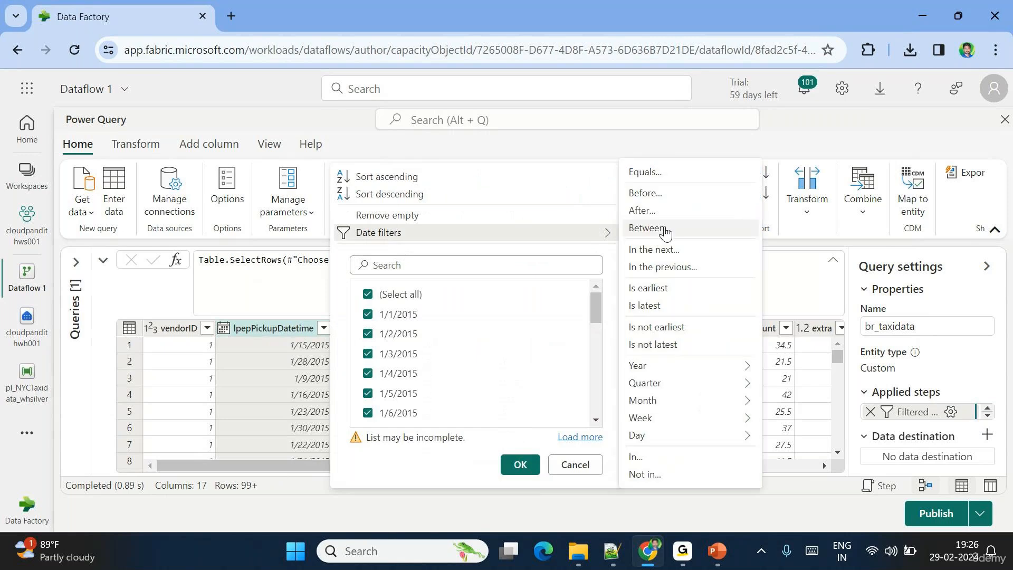
{"action": "left_click", "coordinate": [666, 230]}
{"action": "left_click", "coordinate": [723, 308]}
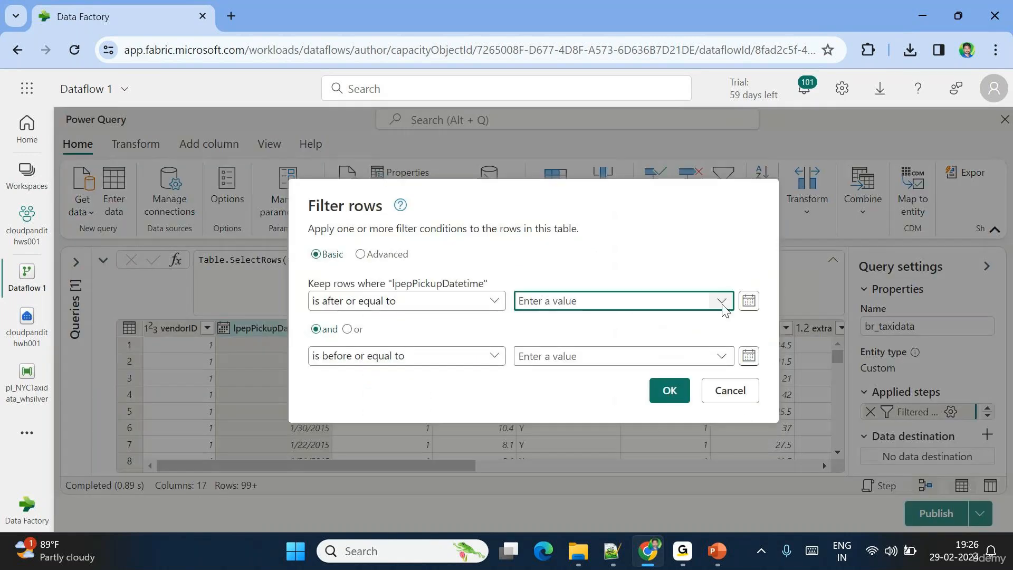
{"action": "left_click", "coordinate": [749, 301]}
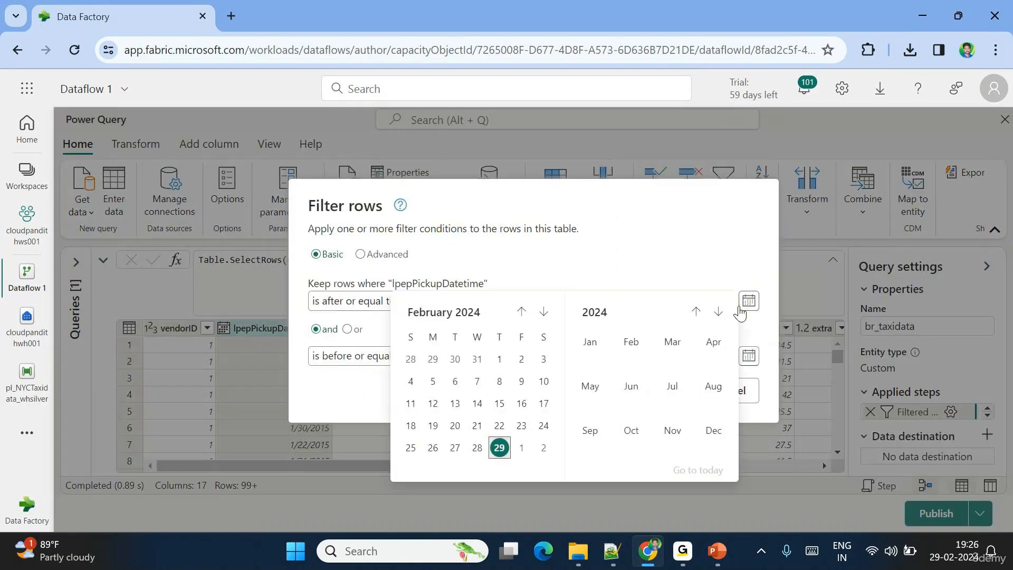
{"action": "left_click", "coordinate": [696, 312]}
{"action": "left_click", "coordinate": [696, 312]}
{"action": "left_click", "coordinate": [696, 312]}
{"action": "left_click", "coordinate": [696, 312]}
{"action": "left_click", "coordinate": [696, 312]}
{"action": "left_click", "coordinate": [696, 312]}
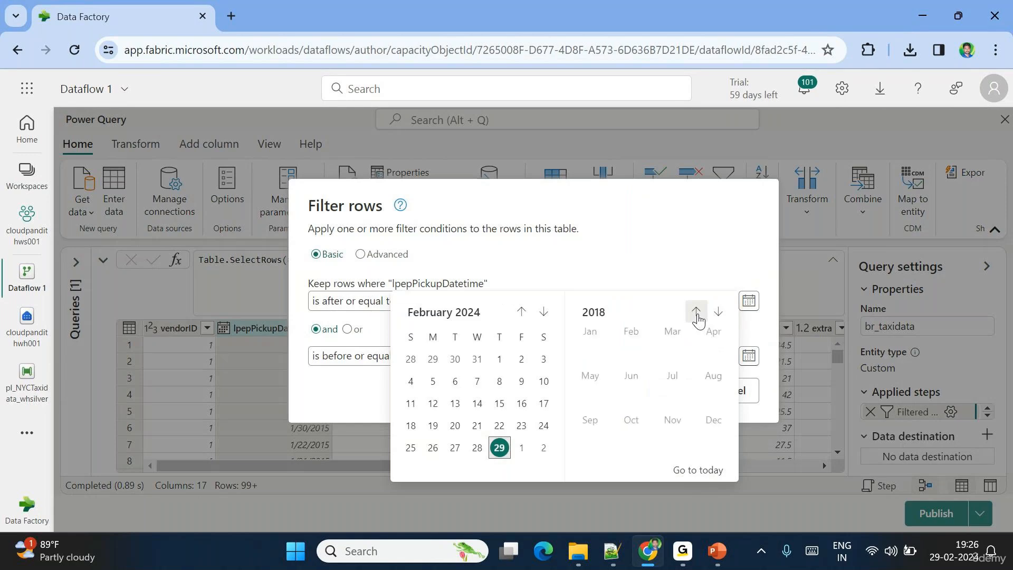
{"action": "left_click", "coordinate": [696, 311]}
{"action": "left_click", "coordinate": [696, 312]}
{"action": "left_click", "coordinate": [696, 312]}
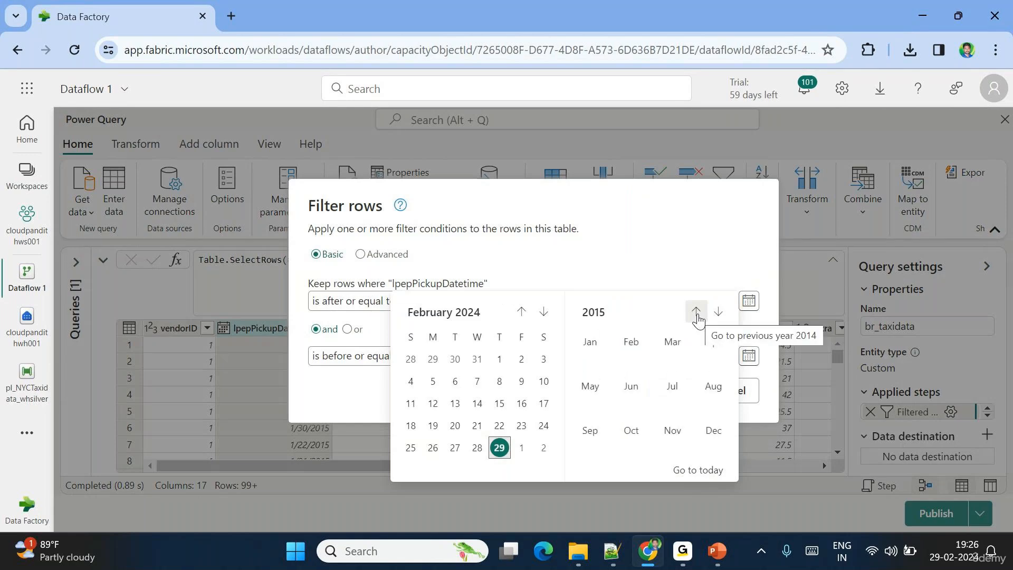
{"action": "left_click", "coordinate": [590, 342]}
{"action": "left_click", "coordinate": [500, 360]}
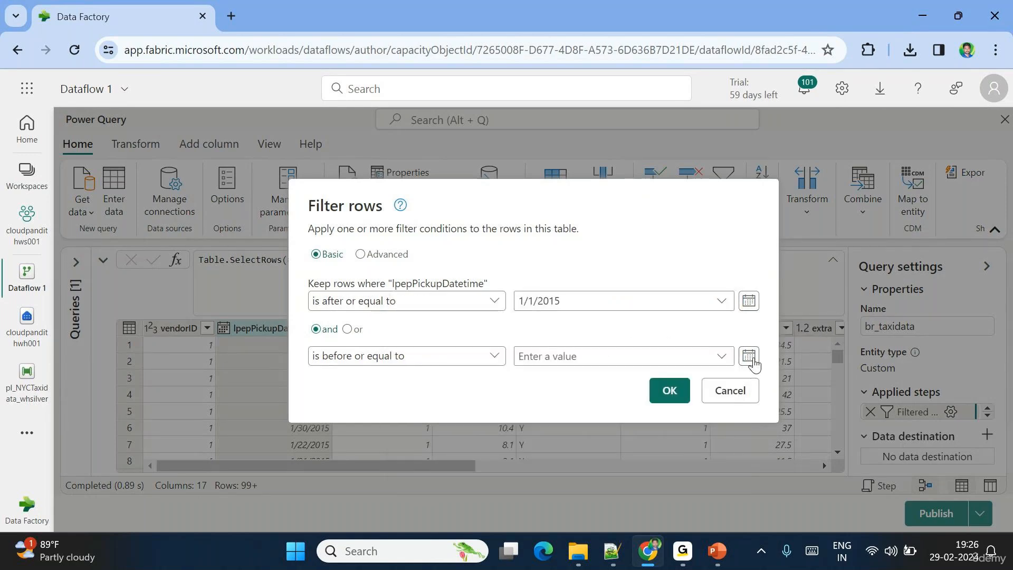
- Set 'is before or equal to' 1/31/2015 and apply the pickup date filter
{"action": "left_click", "coordinate": [749, 356]}
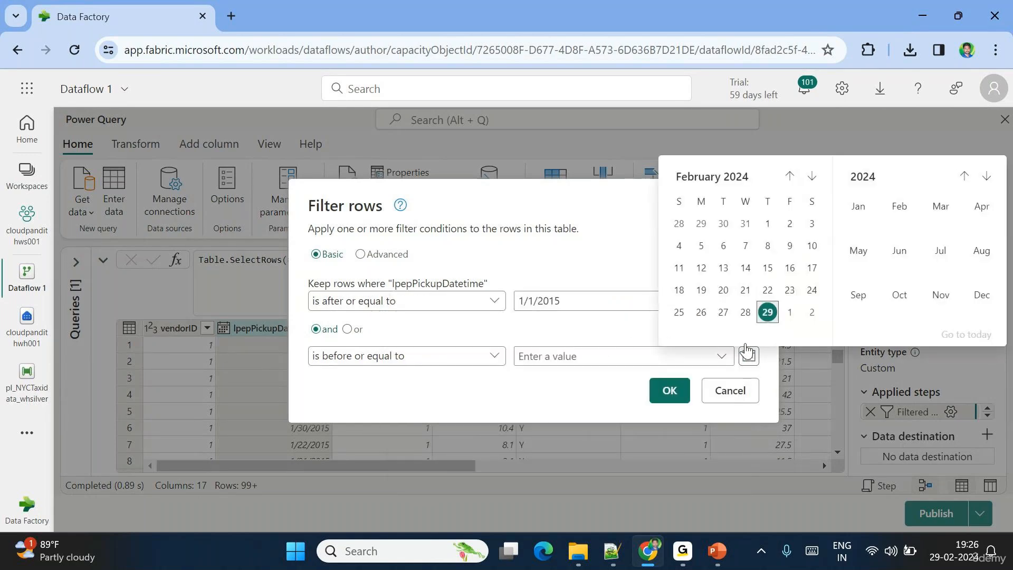
{"action": "left_click", "coordinate": [964, 176]}
{"action": "left_click", "coordinate": [965, 176]}
{"action": "left_click", "coordinate": [965, 176]}
{"action": "left_click", "coordinate": [965, 176]}
{"action": "left_click", "coordinate": [964, 177]}
{"action": "left_click", "coordinate": [965, 176]}
{"action": "left_click", "coordinate": [965, 176]}
{"action": "left_click", "coordinate": [965, 177]}
{"action": "left_click", "coordinate": [965, 176]}
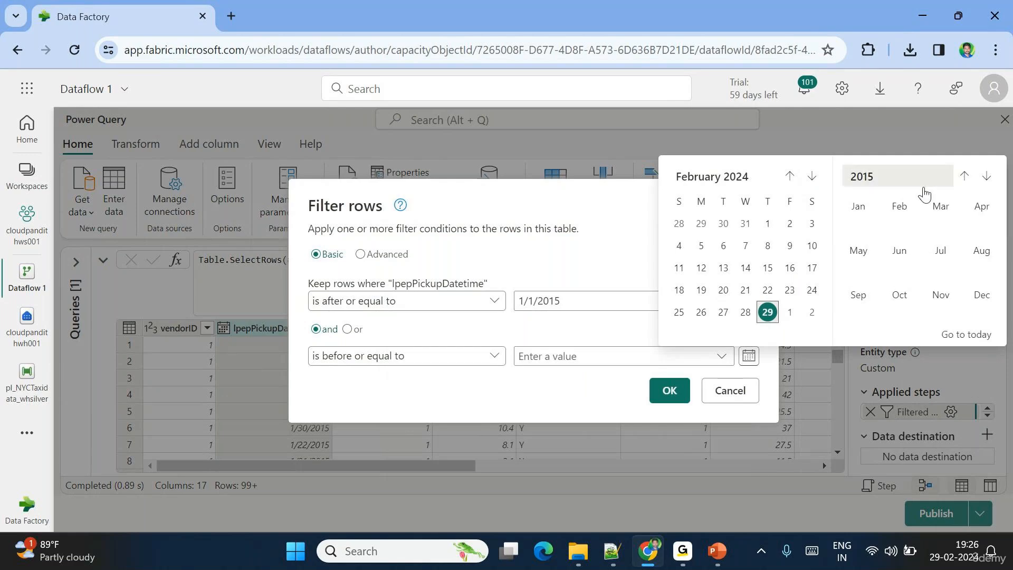
{"action": "left_click", "coordinate": [859, 206]}
{"action": "left_click", "coordinate": [810, 312]}
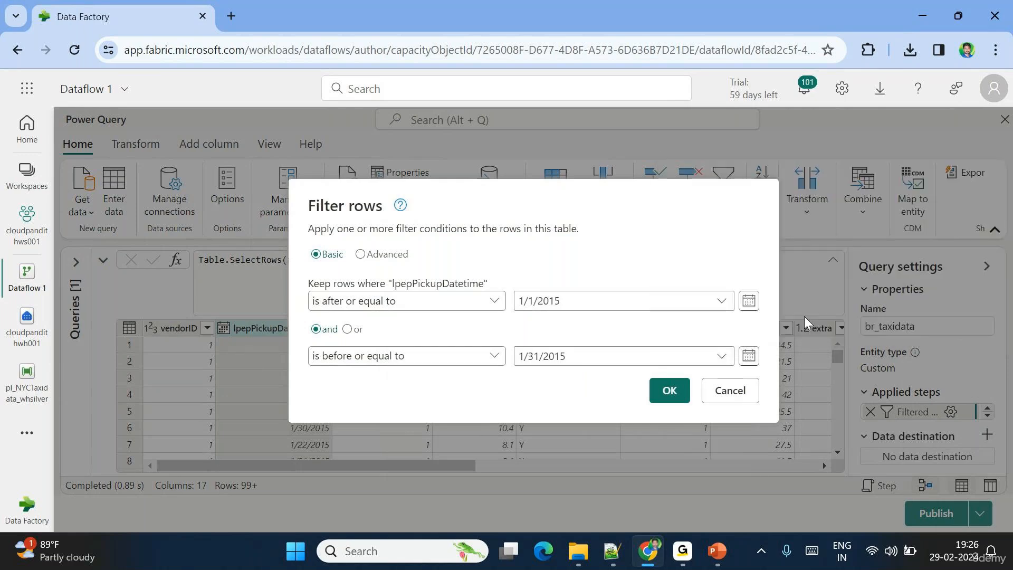
{"action": "left_click", "coordinate": [669, 391]}
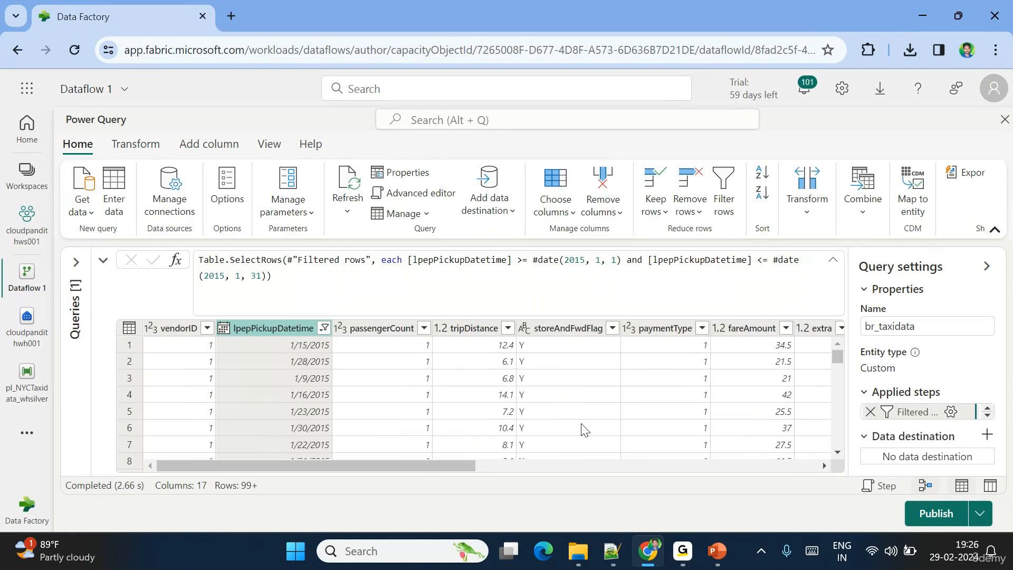
- Restore the diagram with br_taxidata collapsed, and copy the discounts CSV URL from Notepad++
{"action": "left_click", "coordinate": [101, 262]}
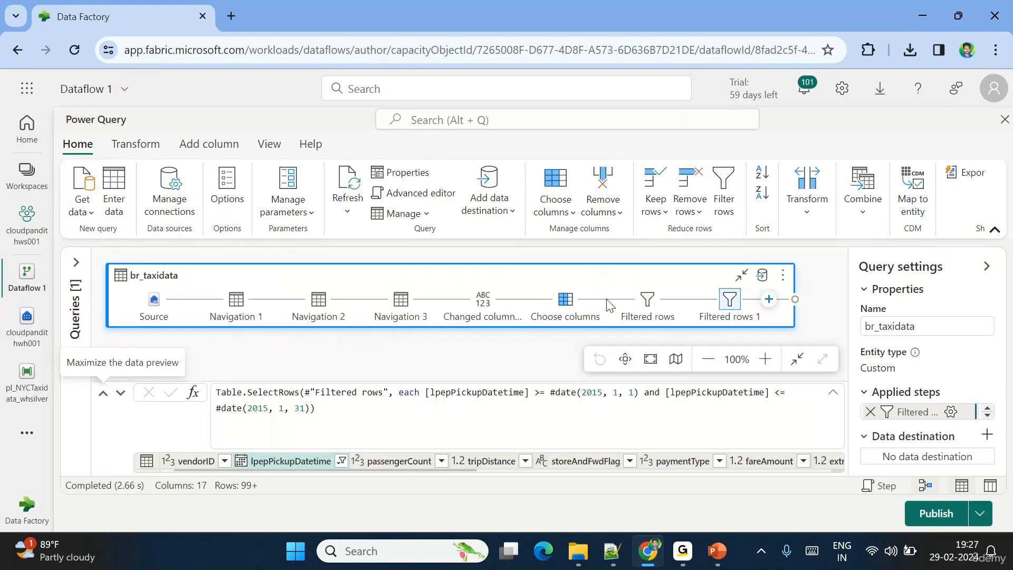
{"action": "left_click", "coordinate": [742, 275]}
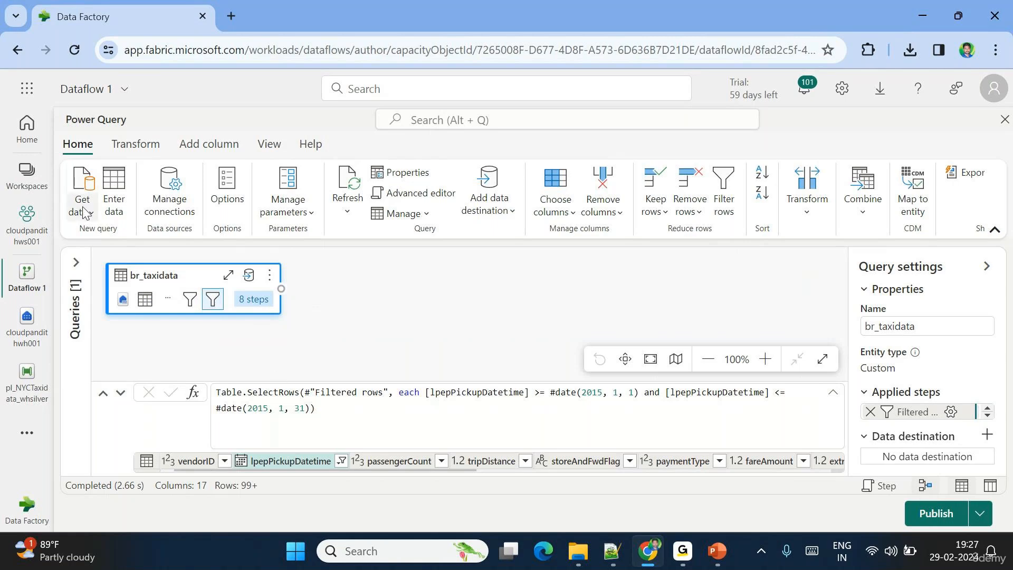
{"action": "left_click", "coordinate": [612, 551]}
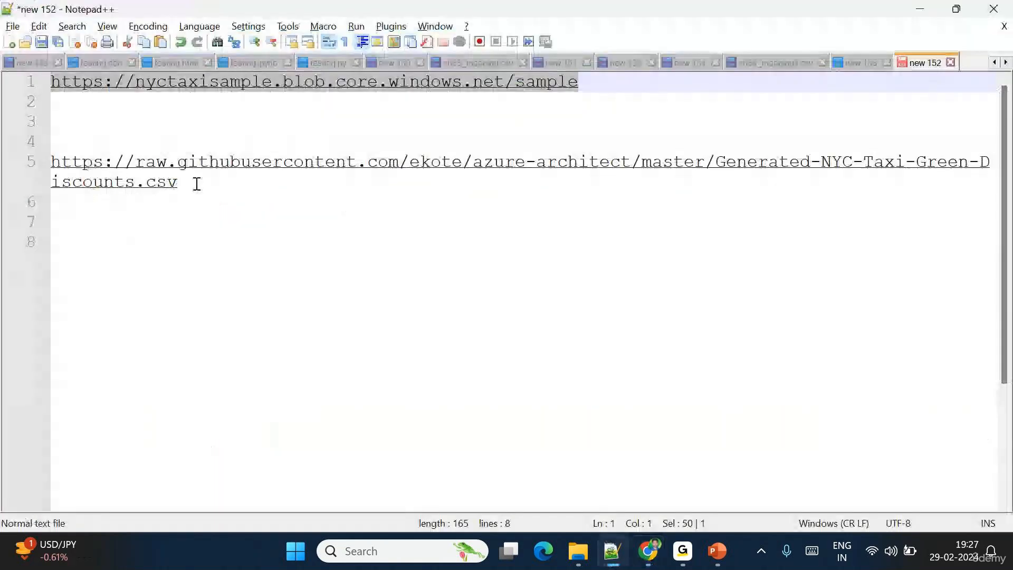
{"action": "left_click_drag", "start_coordinate": [195, 181], "coordinate": [44, 164]}
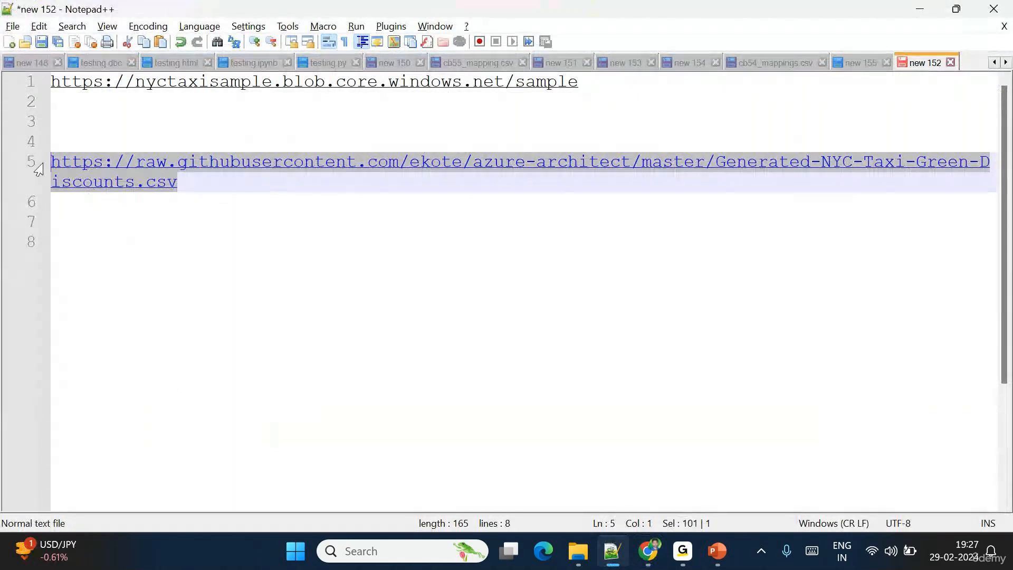
{"action": "key", "text": "alt+Tab"}
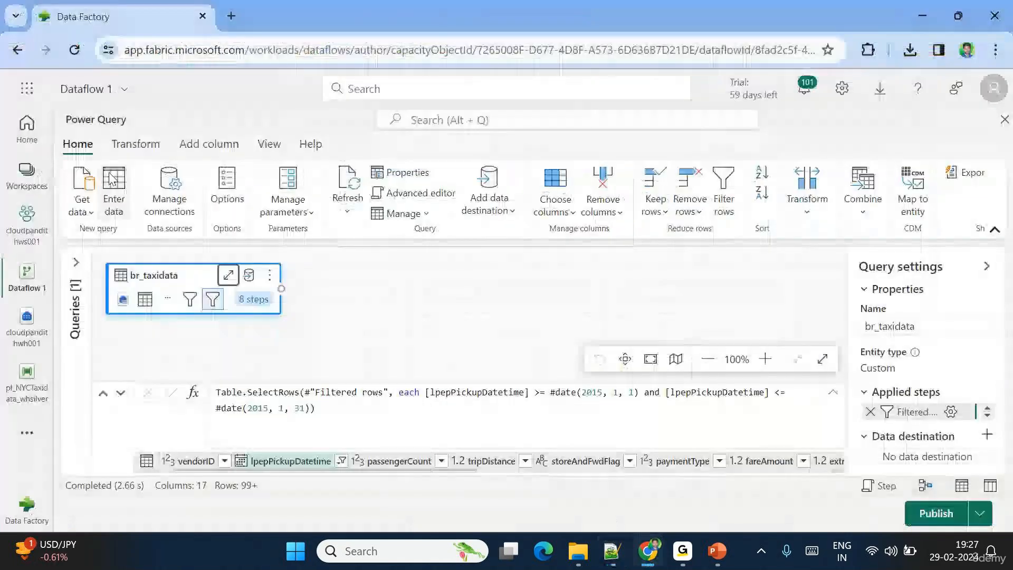
- Connect via Text/CSV to the pasted Generated-NYC-Taxi-Green-Discounts.csv URL with Anonymous authentication
{"action": "left_click", "coordinate": [83, 205]}
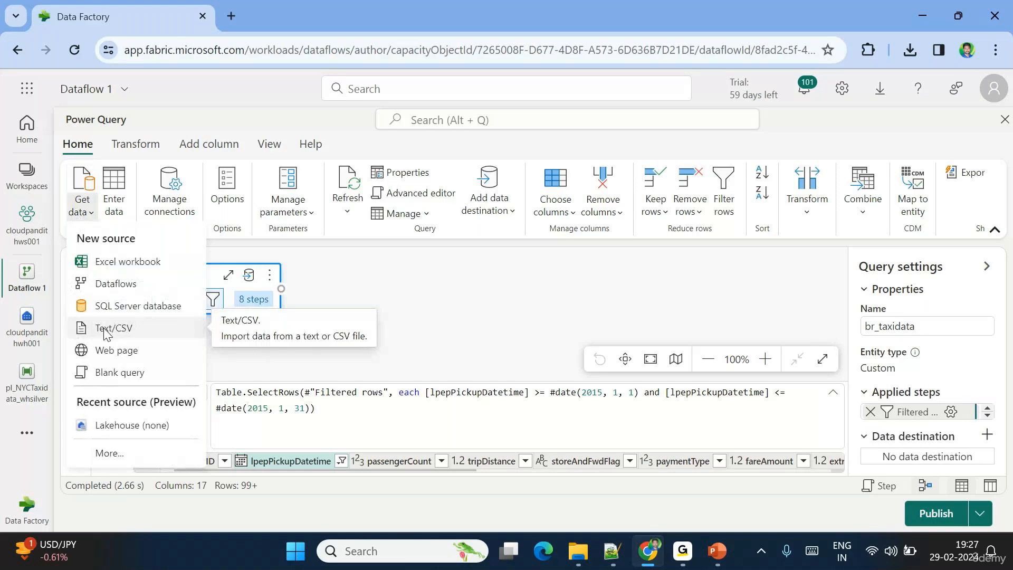
{"action": "left_click", "coordinate": [105, 330]}
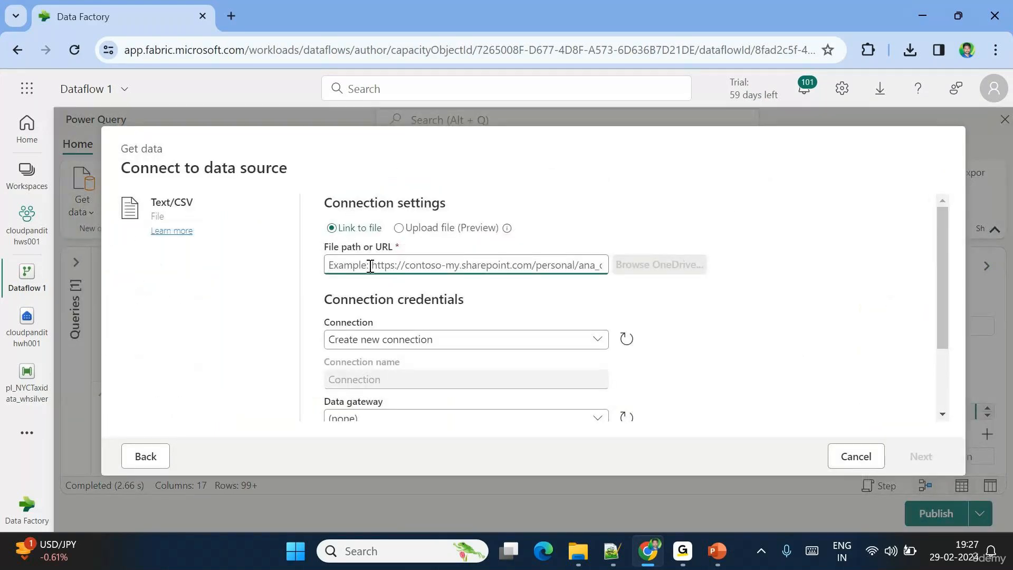
{"action": "key", "text": "ctrl+v"}
{"action": "scroll", "coordinate": [449, 340], "scroll_direction": "down", "scroll_amount": 3}
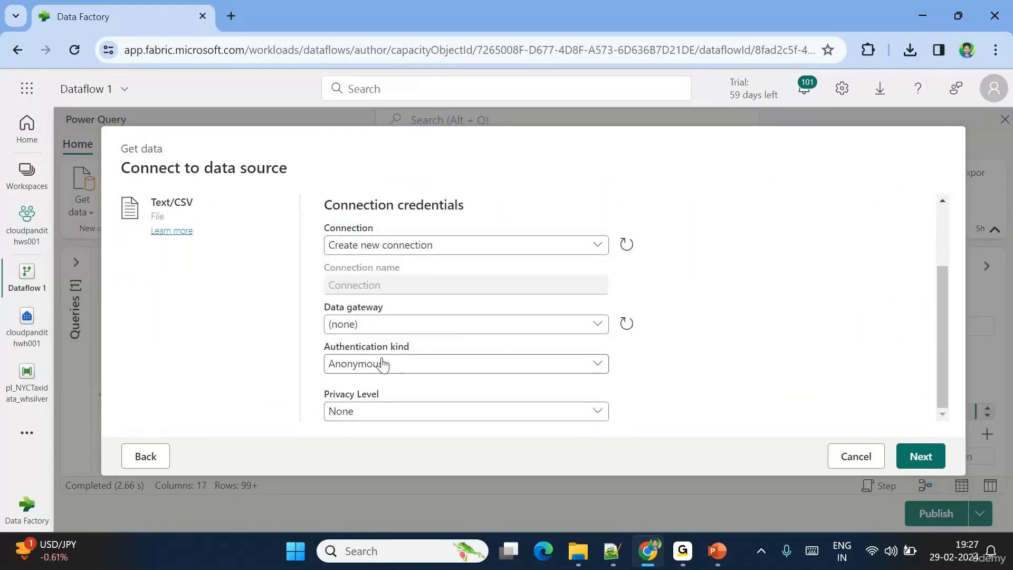
{"action": "left_click", "coordinate": [921, 457]}
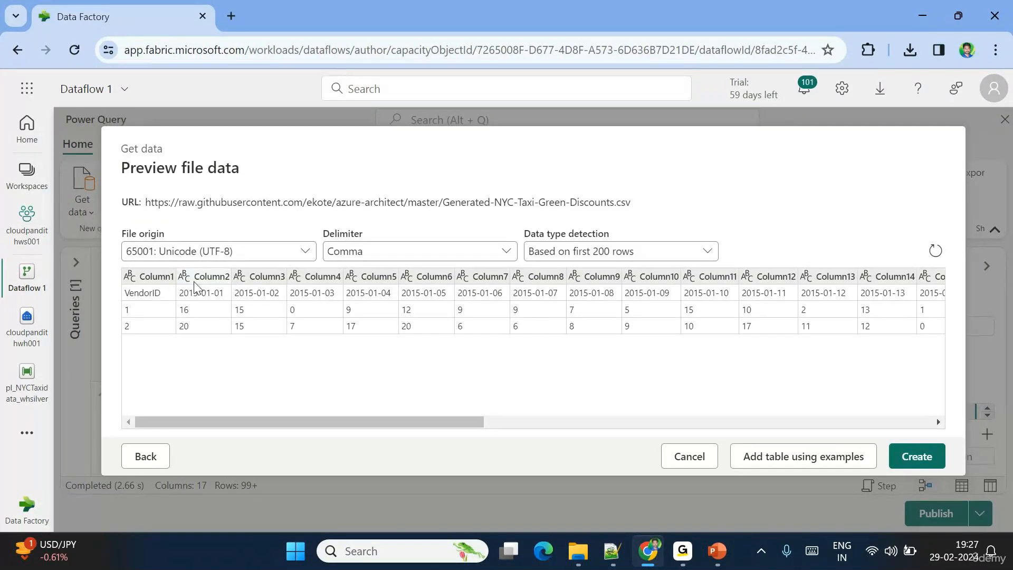
- Create the Generated-NYC-Taxi-Green-Discounts query and maximize its data preview
{"action": "left_click", "coordinate": [922, 457]}
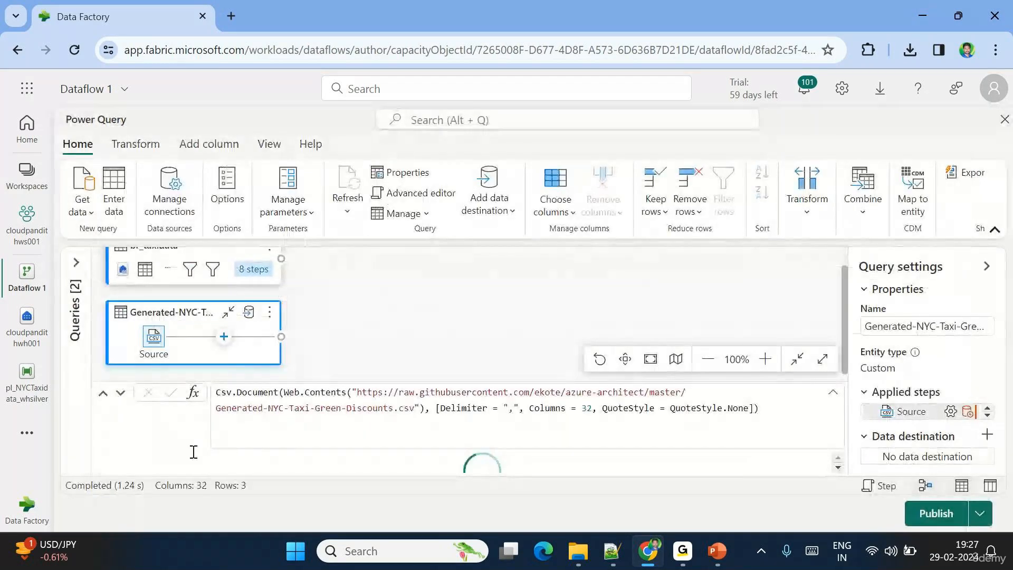
{"action": "left_click", "coordinate": [104, 395]}
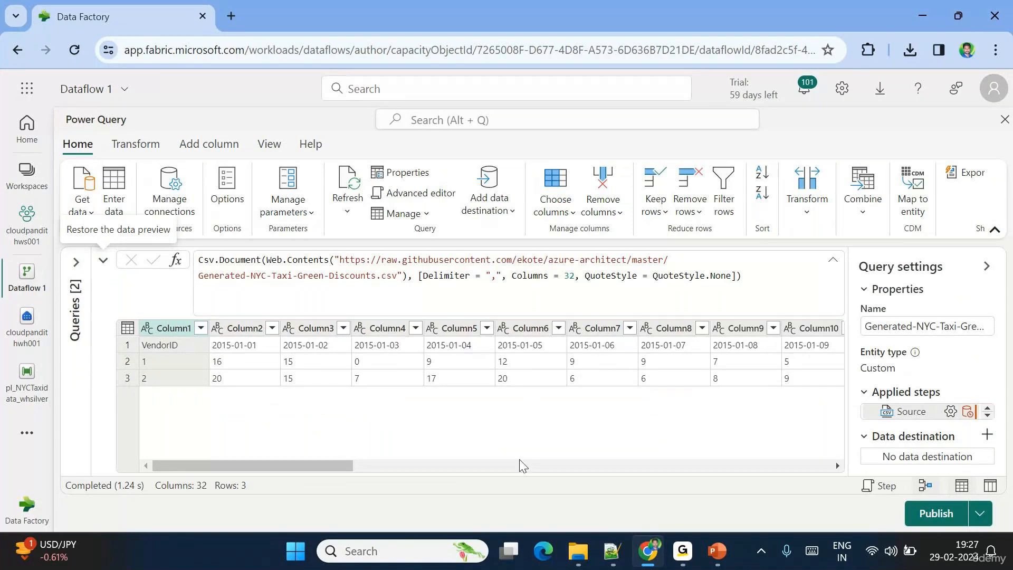
{"action": "left_click", "coordinate": [143, 373]}
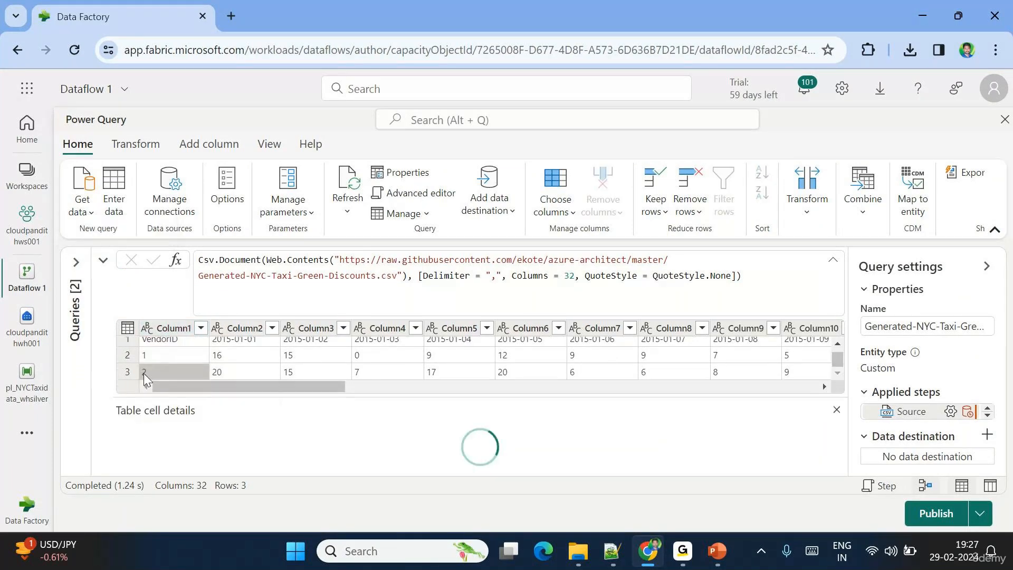
{"action": "scroll", "coordinate": [240, 353], "scroll_direction": "up", "scroll_amount": 1}
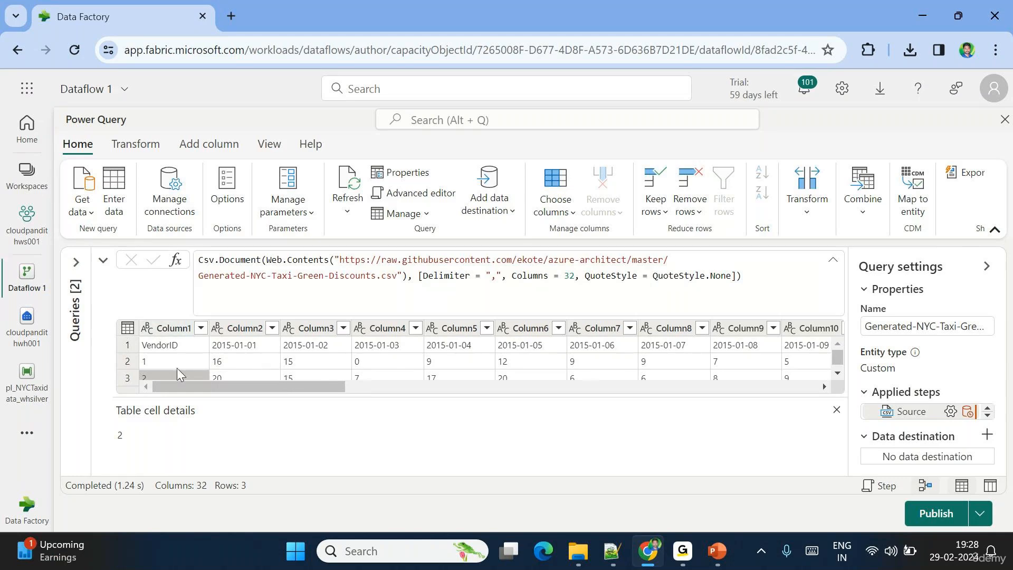
- Inspect Column1 and the row 1 VendorID and 2015-01-02 cells
{"action": "left_click", "coordinate": [169, 328]}
{"action": "right_click", "coordinate": [168, 326]}
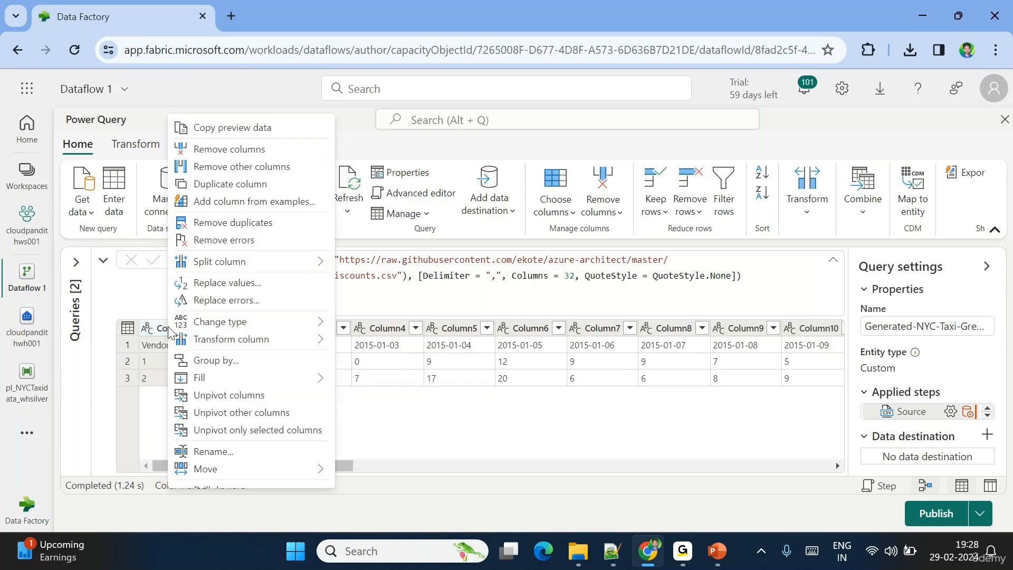
{"action": "left_click", "coordinate": [417, 407]}
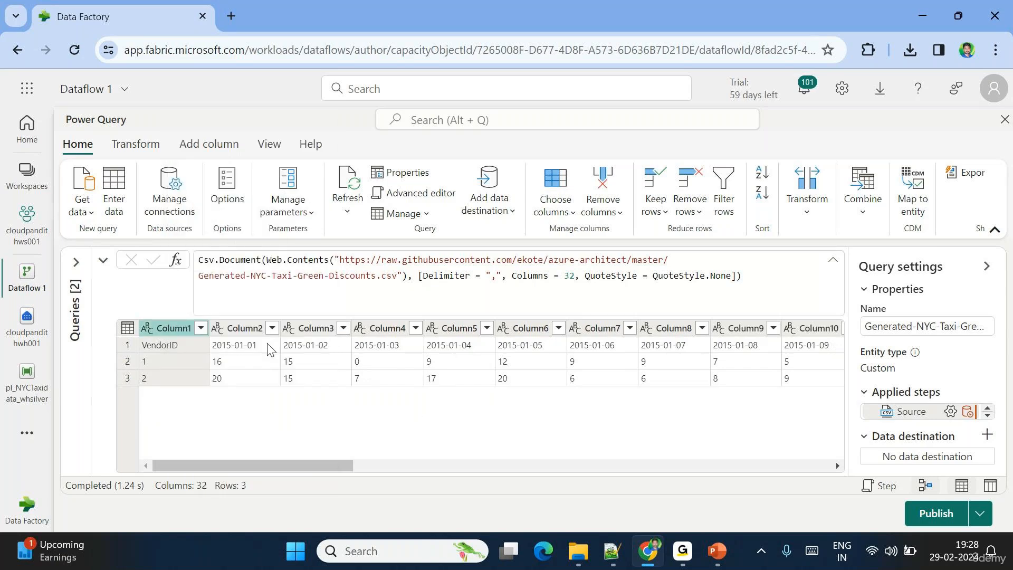
{"action": "left_click", "coordinate": [175, 346]}
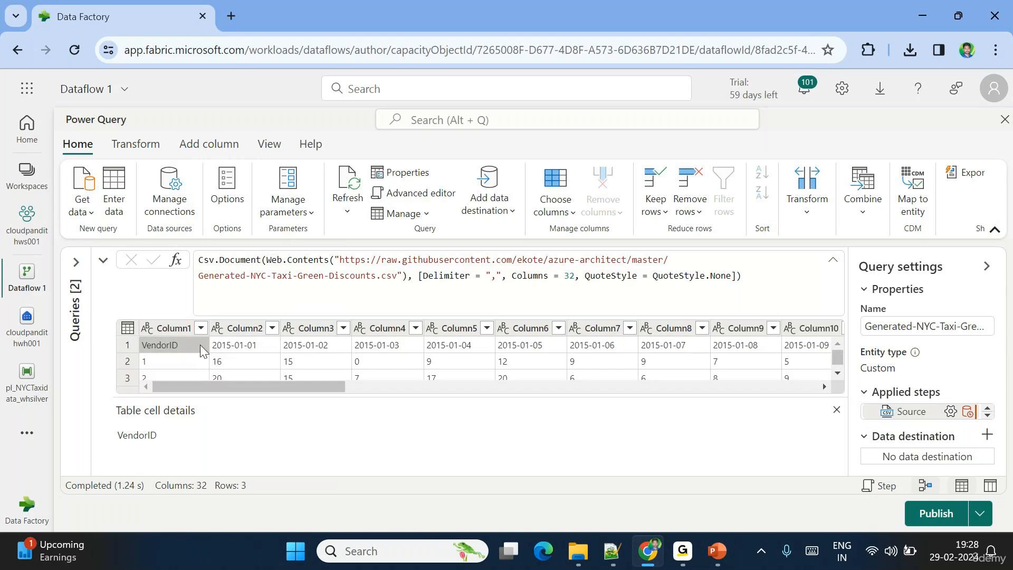
{"action": "left_click", "coordinate": [306, 347]}
{"action": "left_click", "coordinate": [172, 348]}
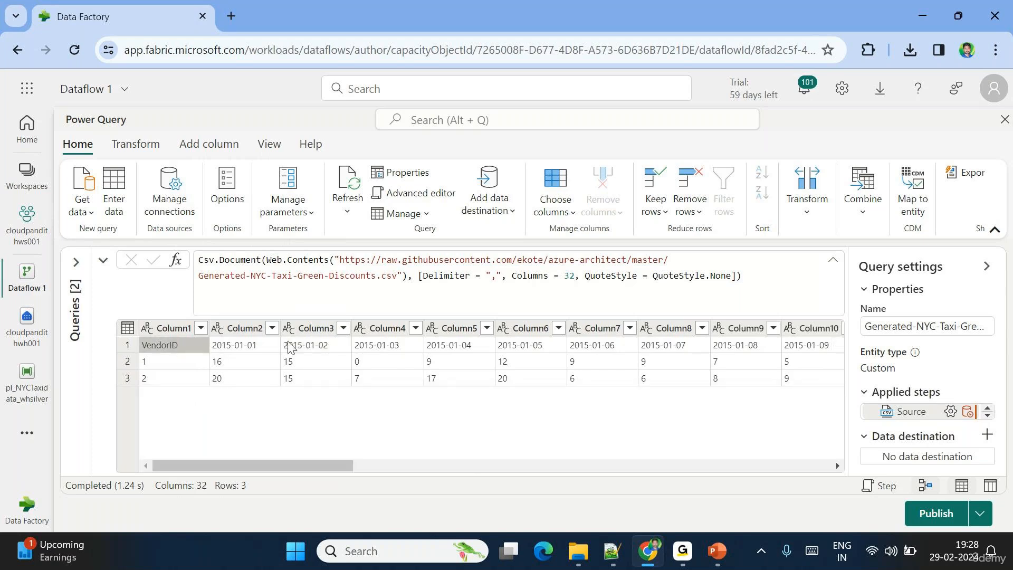
{"action": "left_click", "coordinate": [128, 330]}
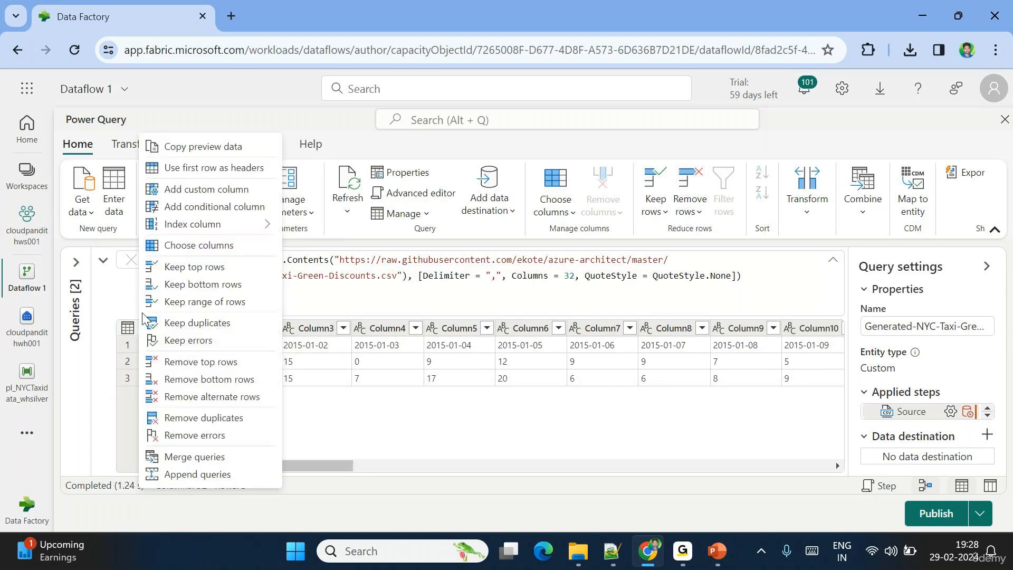
- Use the first row as headers, then Unpivot other columns from VendorID
{"action": "left_click", "coordinate": [192, 169]}
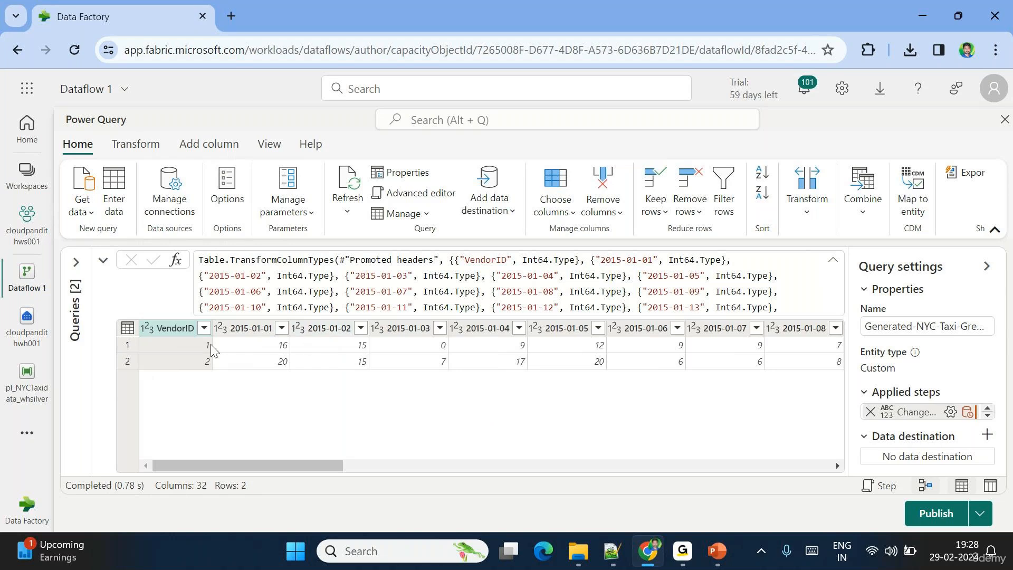
{"action": "left_click", "coordinate": [178, 328]}
{"action": "right_click", "coordinate": [178, 328]}
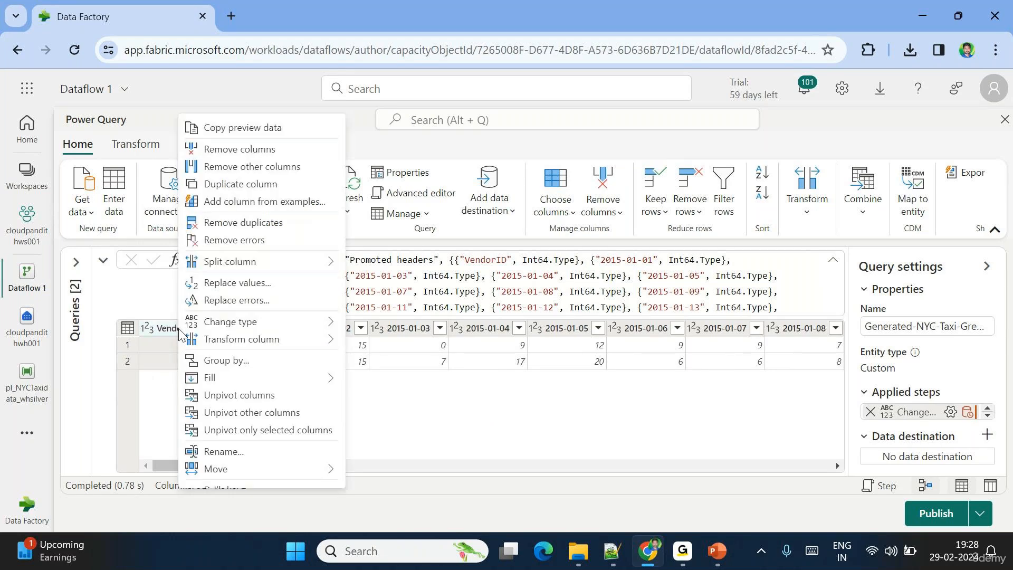
{"action": "left_click", "coordinate": [254, 414]}
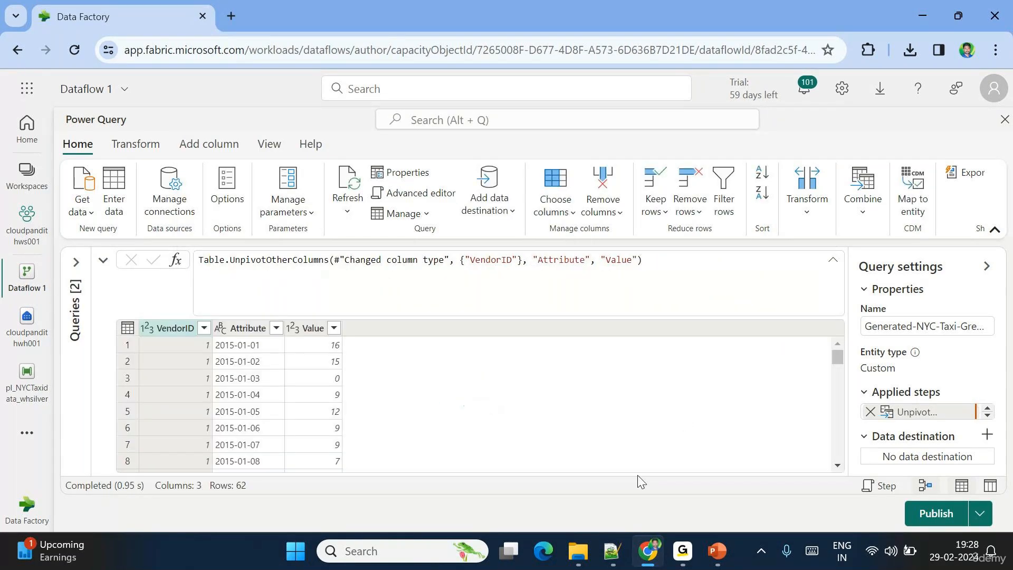
{"action": "key", "text": "ctrl+alt+g"}
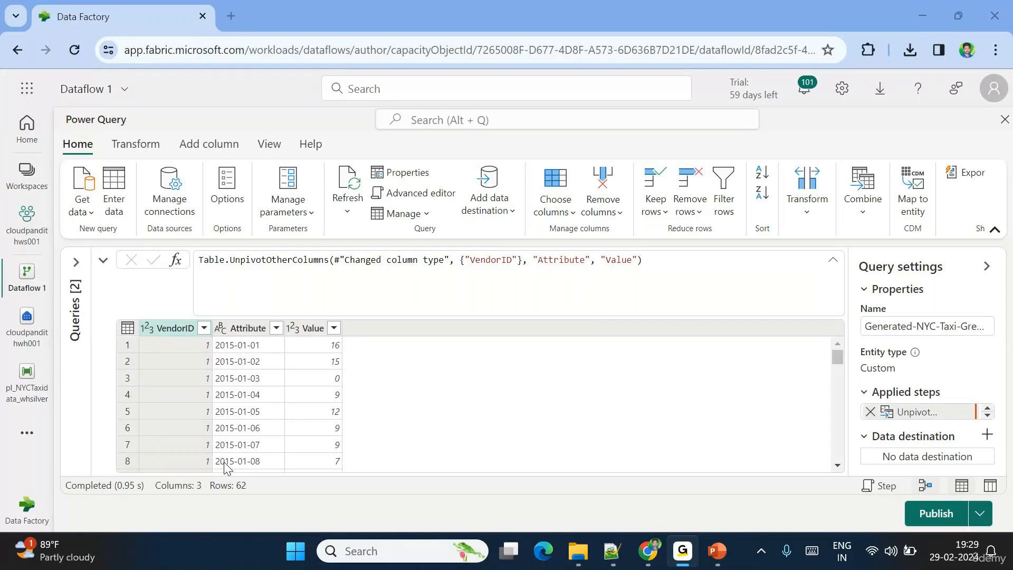
- Rename Attribute to Date and Value to Discount, then change the Date column's type to Date
{"action": "left_click", "coordinate": [616, 356]}
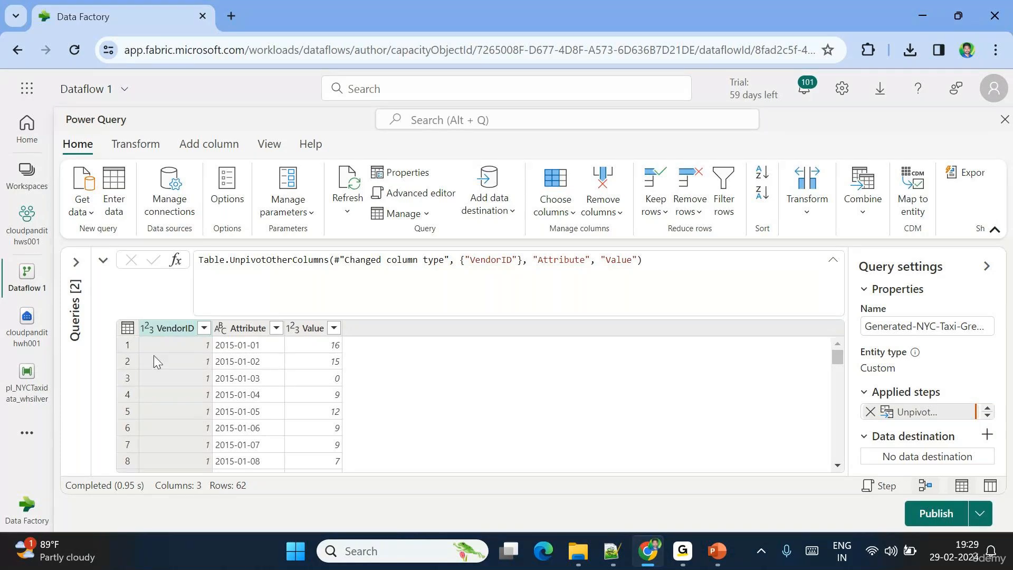
{"action": "double_click", "coordinate": [244, 330]}
{"action": "type", "text": "D"}
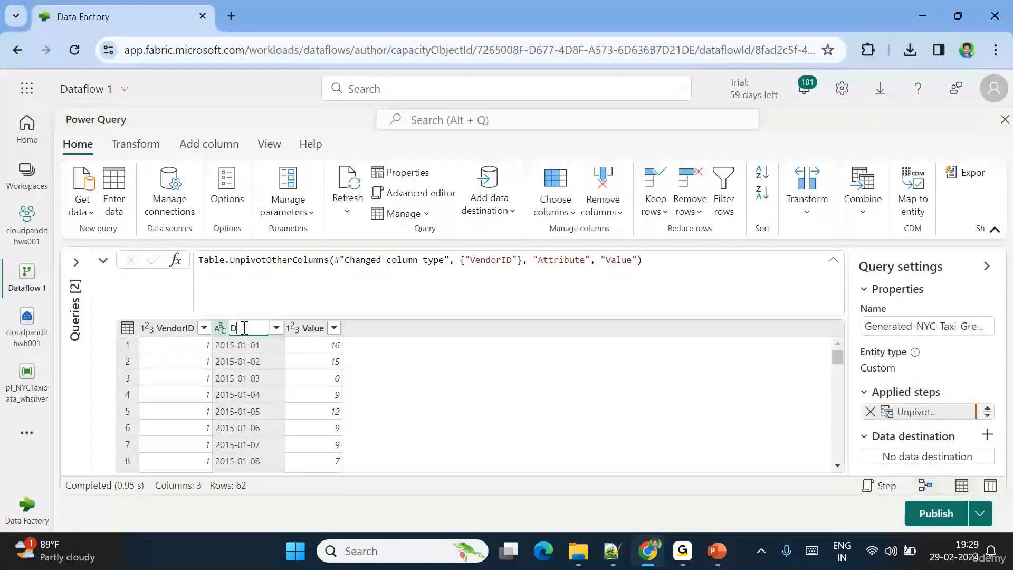
{"action": "type", "text": "ate"}
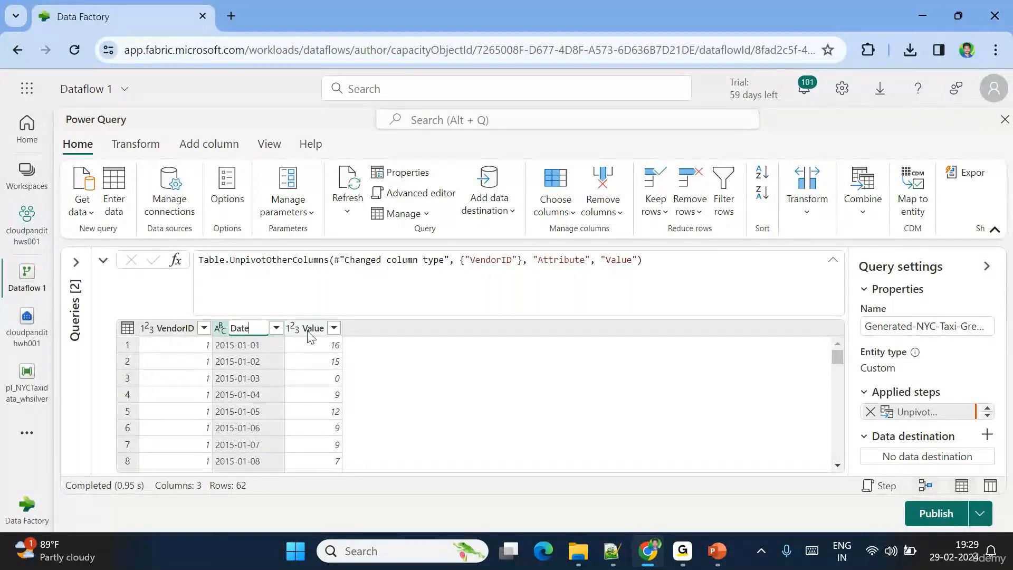
{"action": "left_click", "coordinate": [308, 330]}
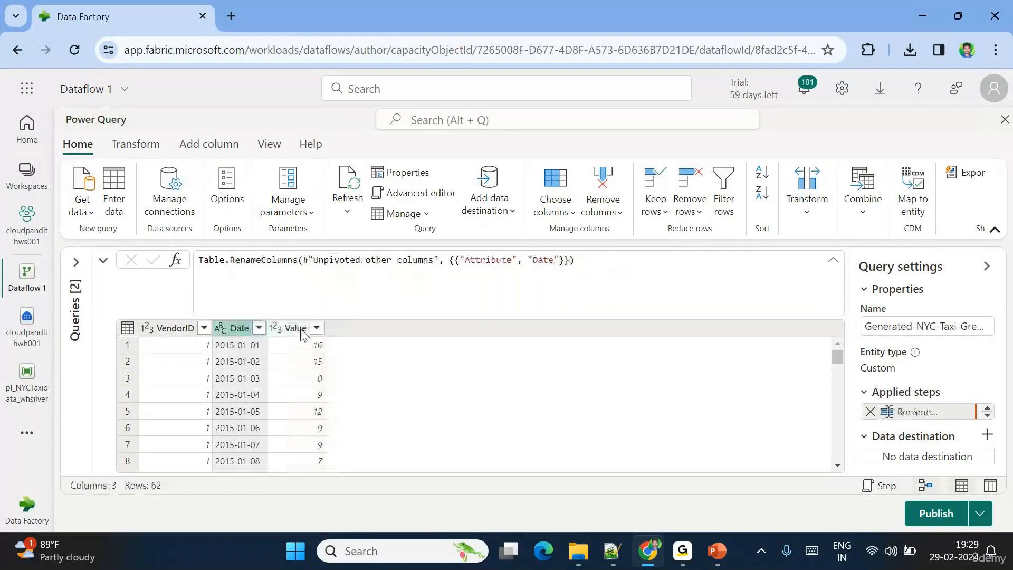
{"action": "double_click", "coordinate": [301, 329]}
{"action": "type", "text": "Count"}
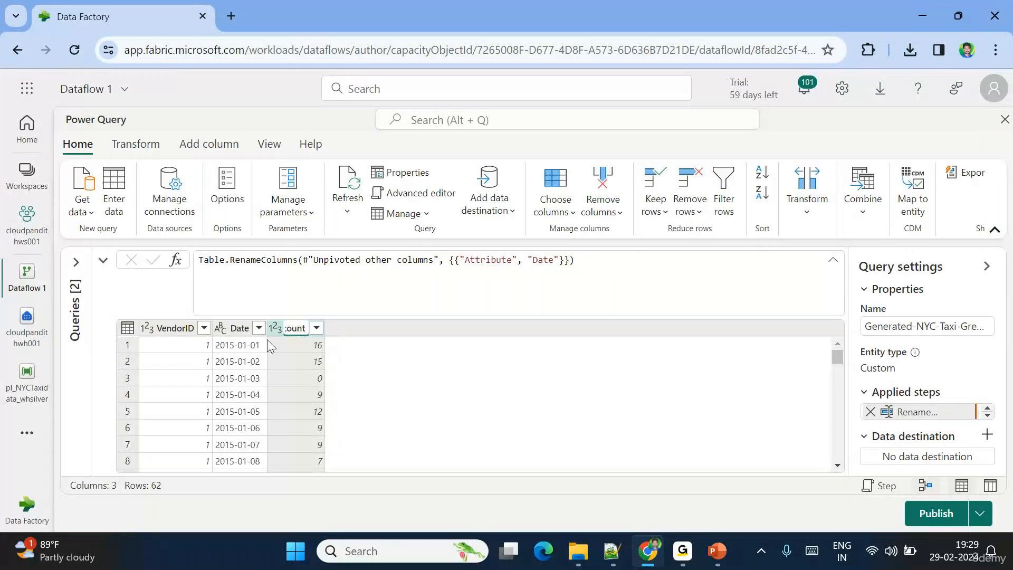
{"action": "left_click", "coordinate": [221, 328]}
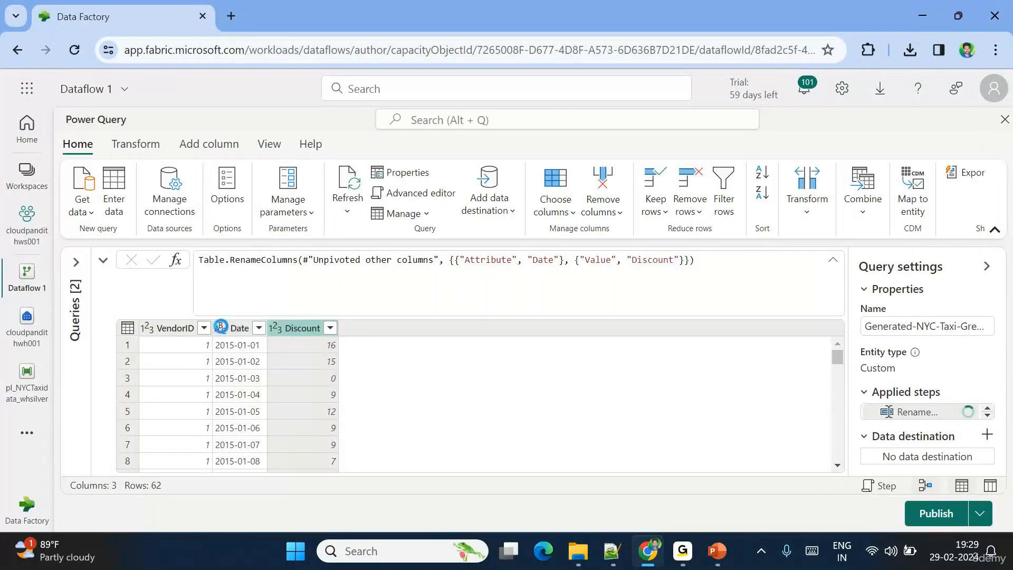
{"action": "left_click", "coordinate": [221, 328]}
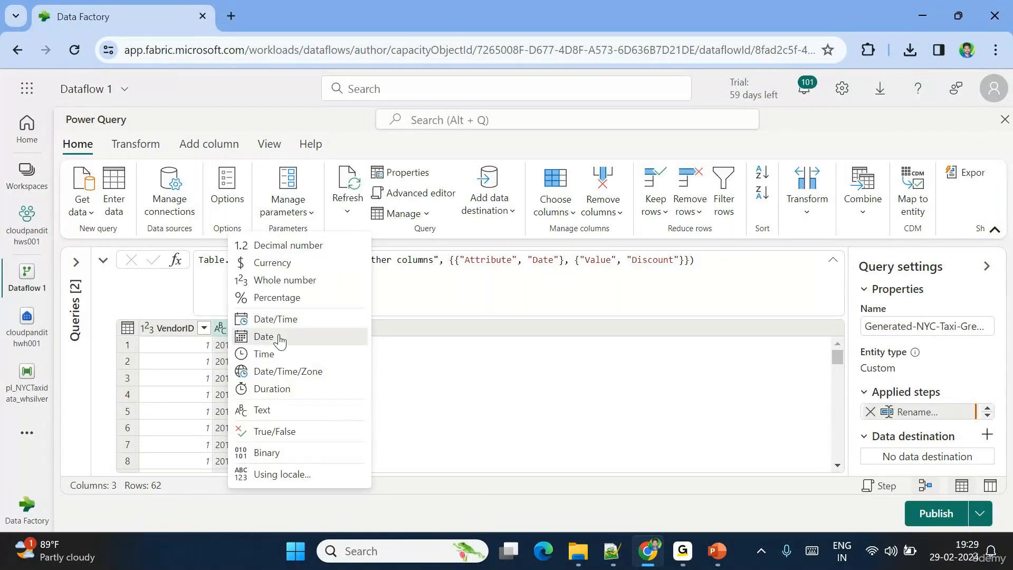
{"action": "left_click", "coordinate": [278, 338]}
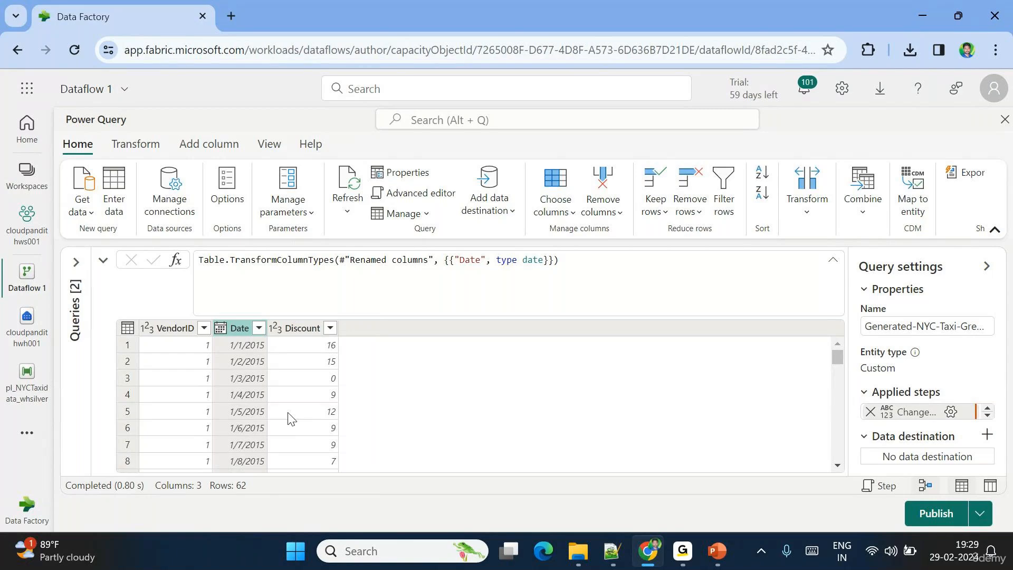
- Divide the Discount column by 100 using the Standard Divide number operation
{"action": "left_click", "coordinate": [296, 328]}
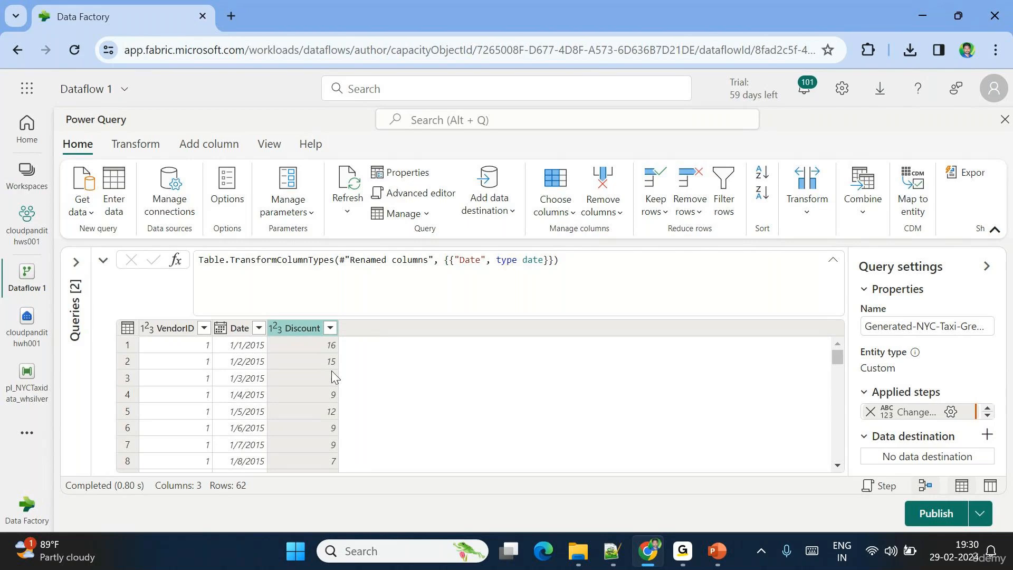
{"action": "left_click", "coordinate": [143, 146]}
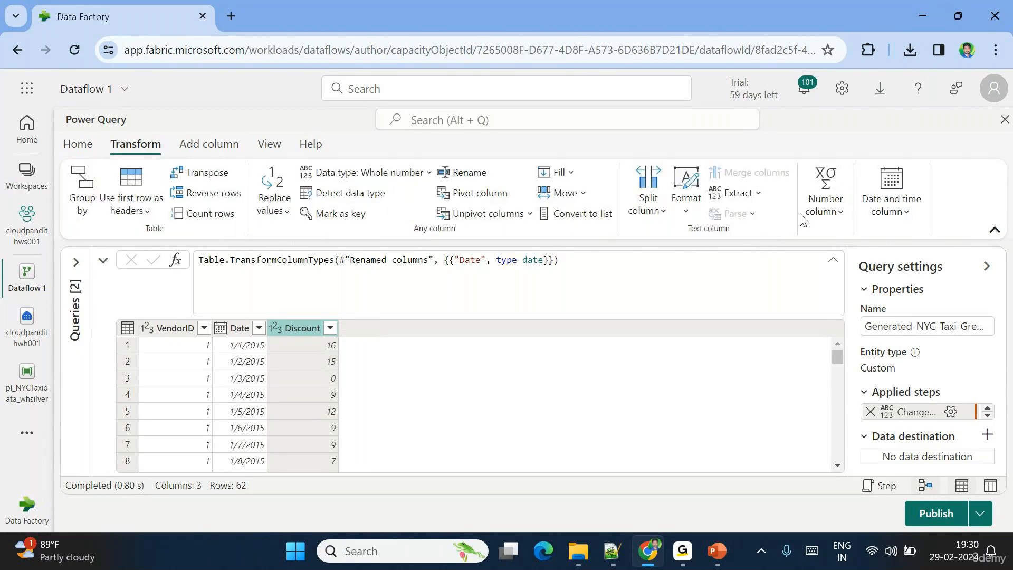
{"action": "left_click", "coordinate": [838, 218]}
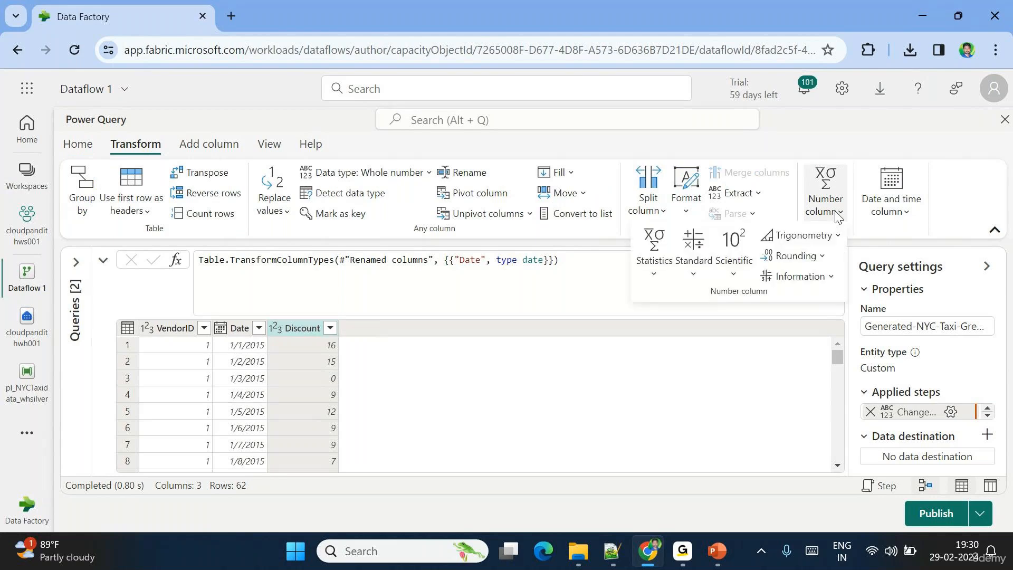
{"action": "left_click", "coordinate": [691, 272]}
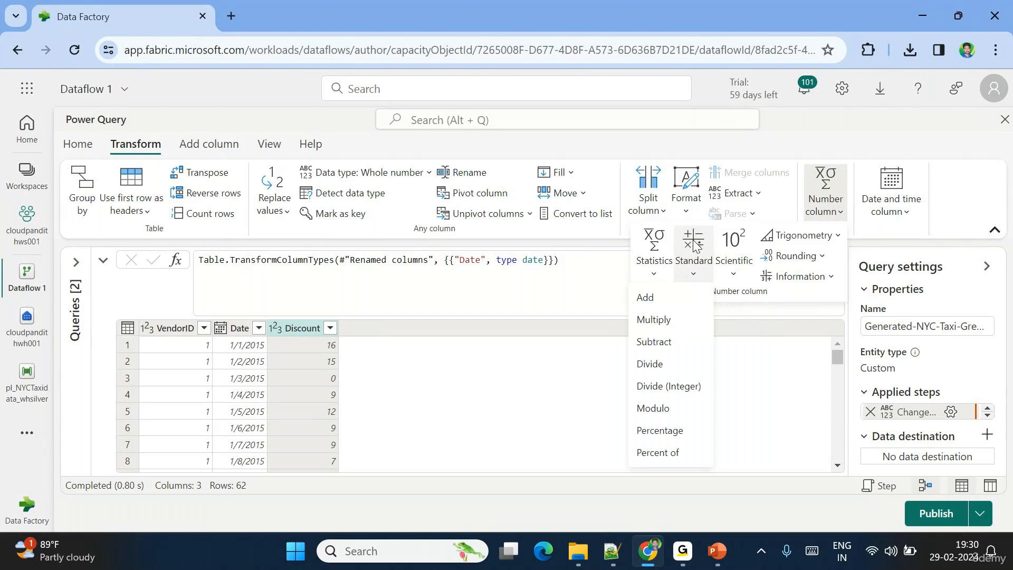
{"action": "left_click", "coordinate": [655, 364]}
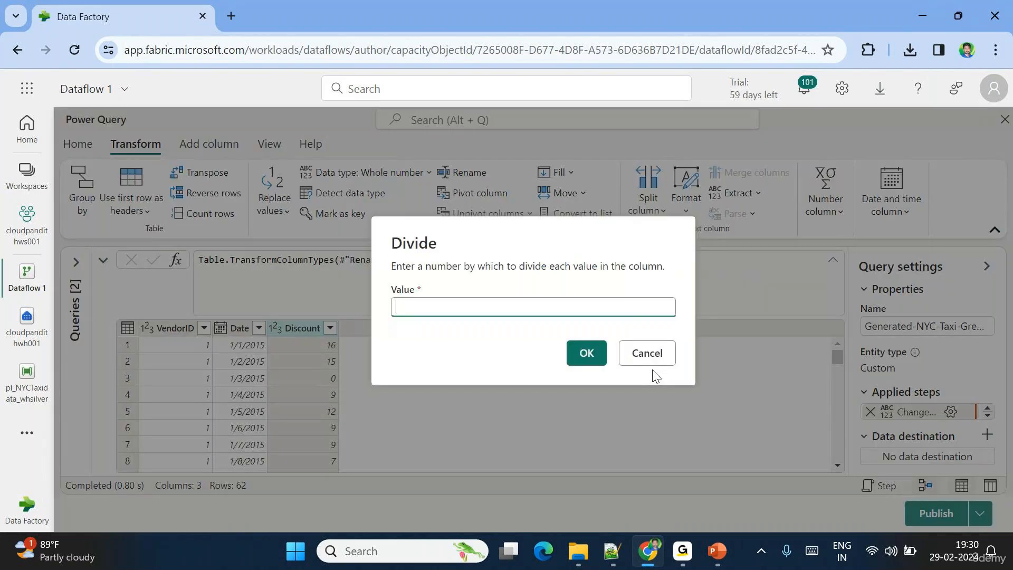
{"action": "type", "text": "100"}
{"action": "left_click", "coordinate": [498, 319]}
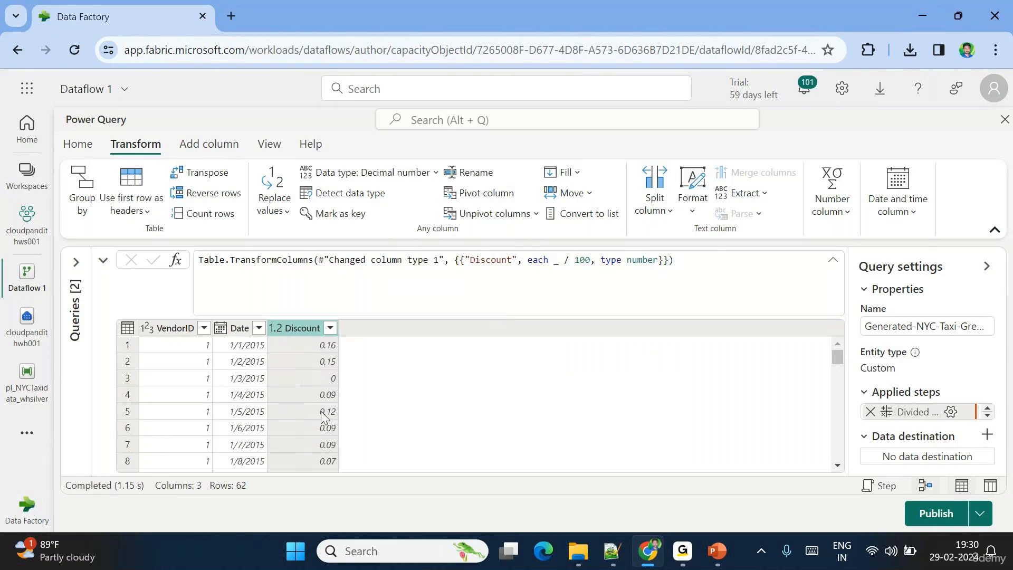
- Show the diagram view, toggle both query cards' step flows, and select the br_taxidata query
{"action": "left_click", "coordinate": [103, 259]}
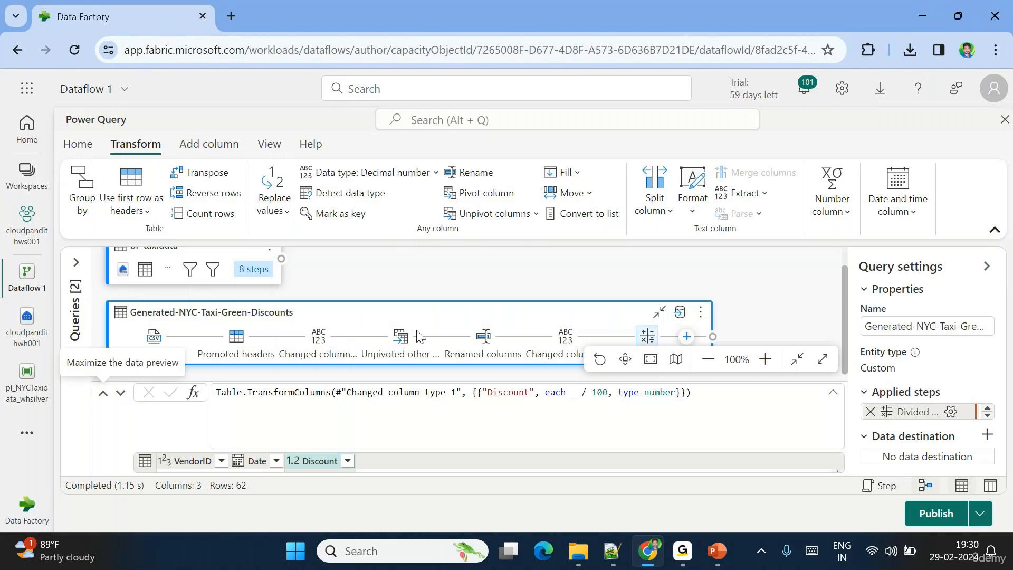
{"action": "left_click", "coordinate": [659, 311]}
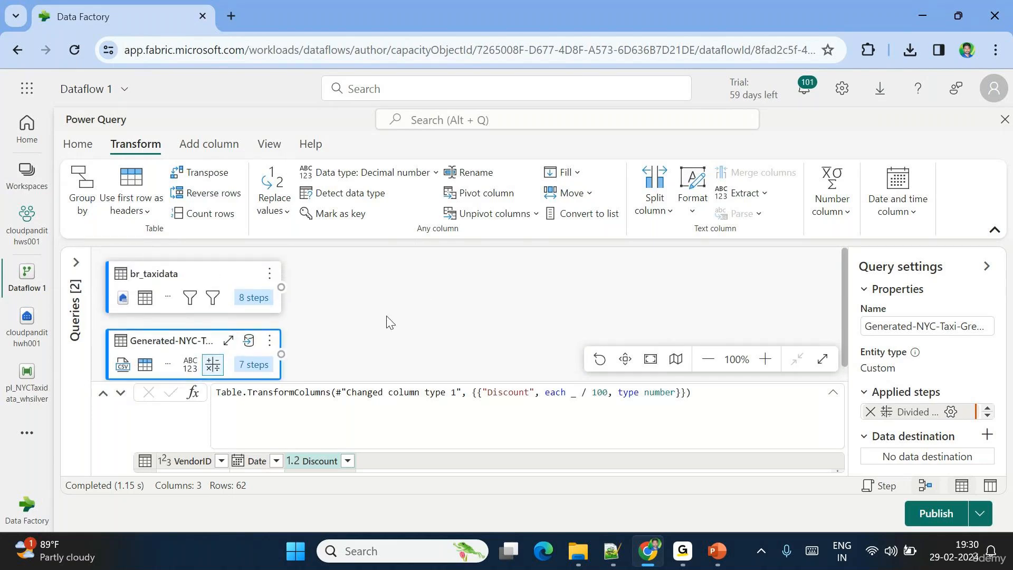
{"action": "left_click", "coordinate": [250, 275]}
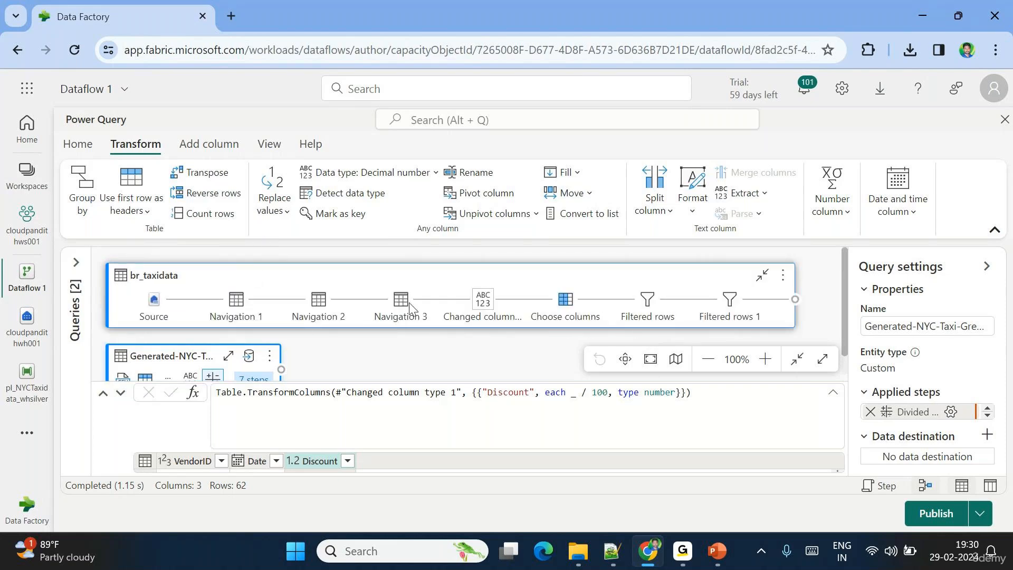
{"action": "left_click", "coordinate": [763, 275]}
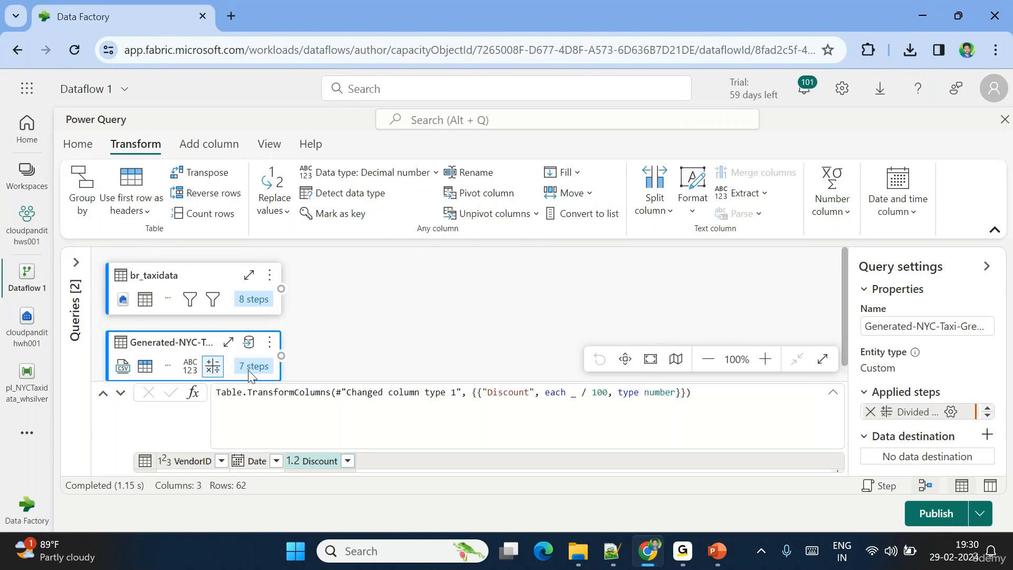
{"action": "left_click", "coordinate": [189, 284]}
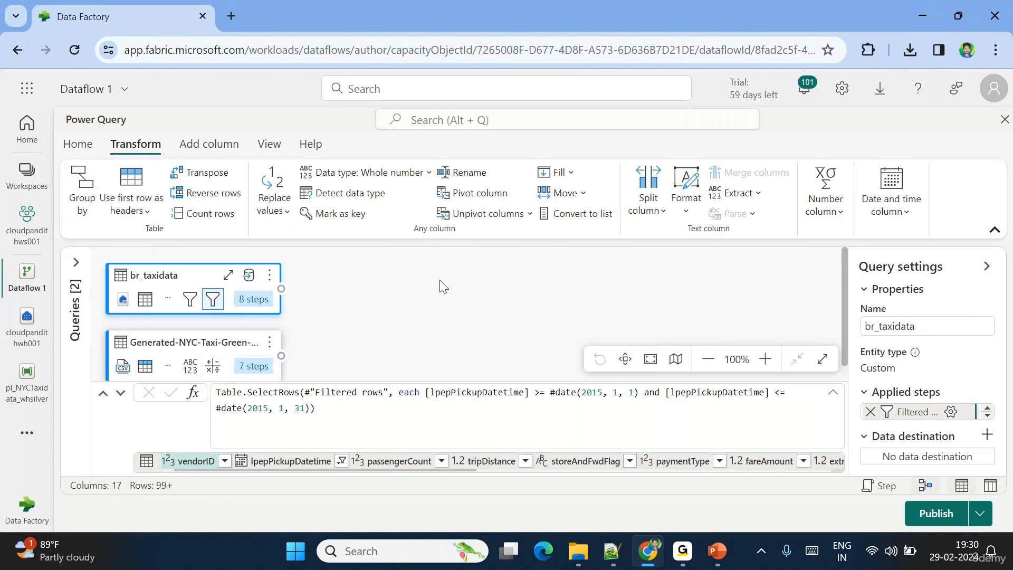
- Start a new merge query from br_taxidata with Generated-NYC-Taxi-Green-Discounts as the right table
{"action": "left_click", "coordinate": [78, 145]}
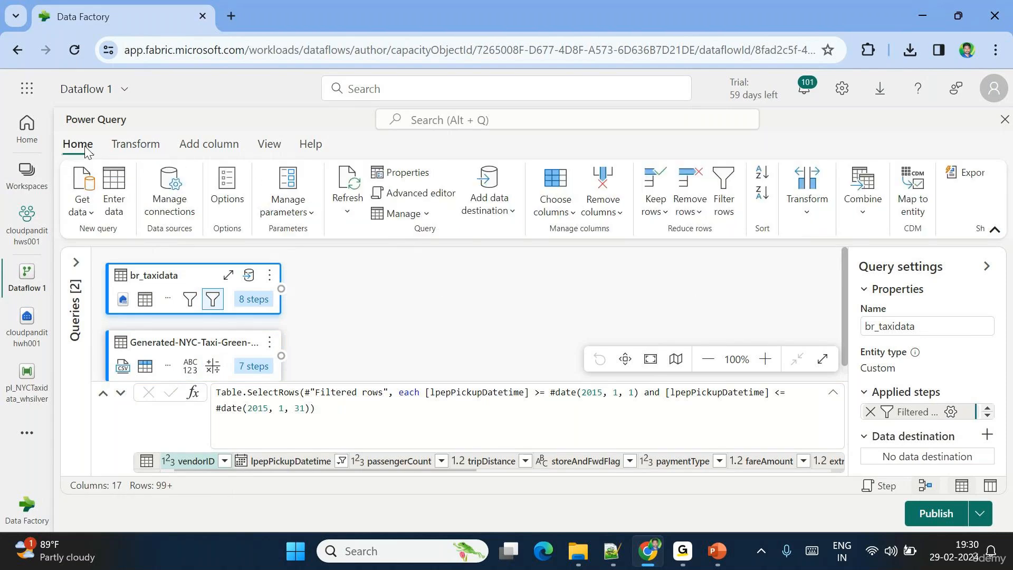
{"action": "left_click", "coordinate": [861, 211]}
{"action": "left_click", "coordinate": [868, 235]}
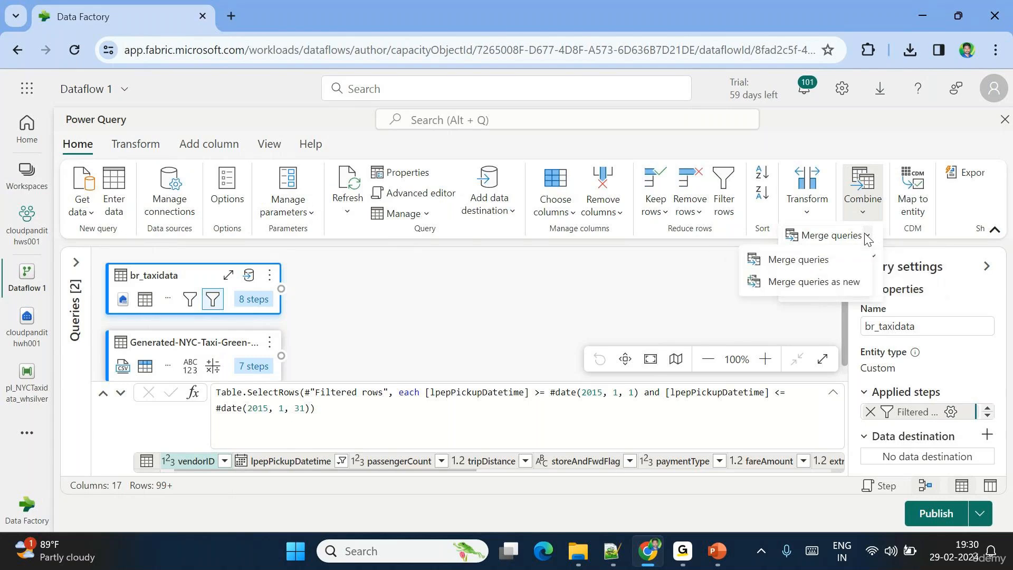
{"action": "left_click", "coordinate": [784, 285]}
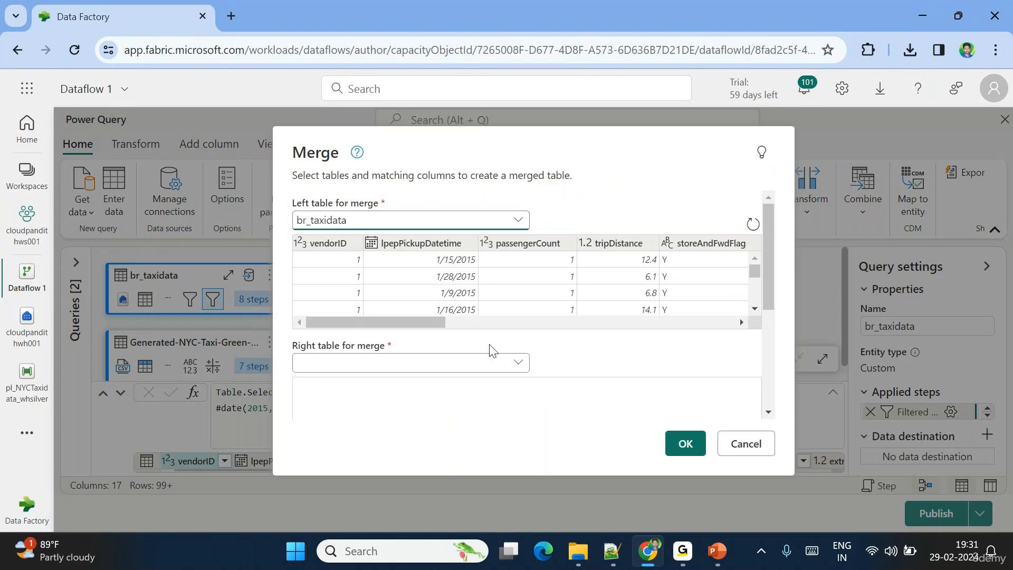
{"action": "scroll", "coordinate": [491, 350], "scroll_direction": "down", "scroll_amount": 1}
{"action": "left_click", "coordinate": [428, 331]}
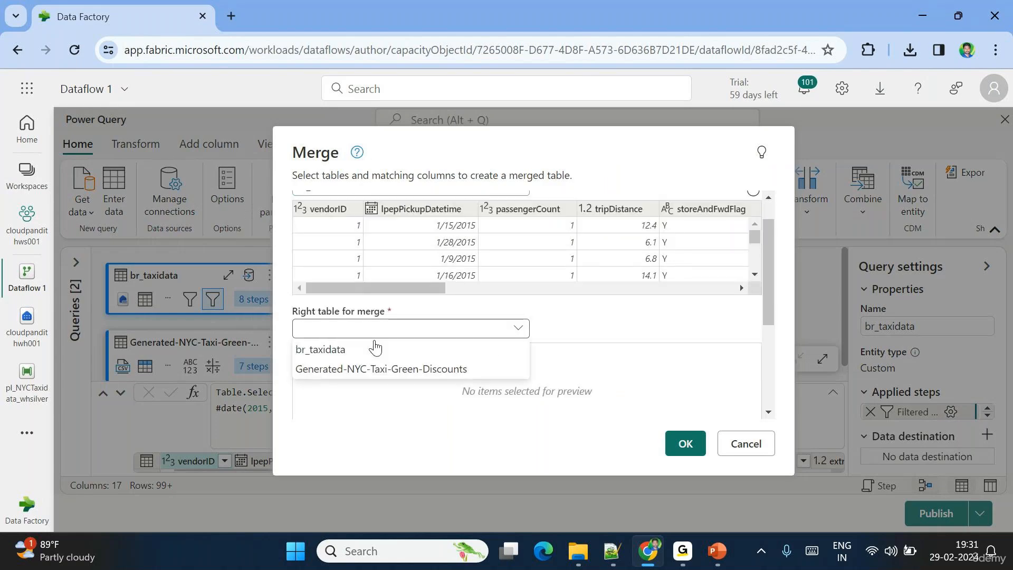
{"action": "left_click", "coordinate": [341, 369]}
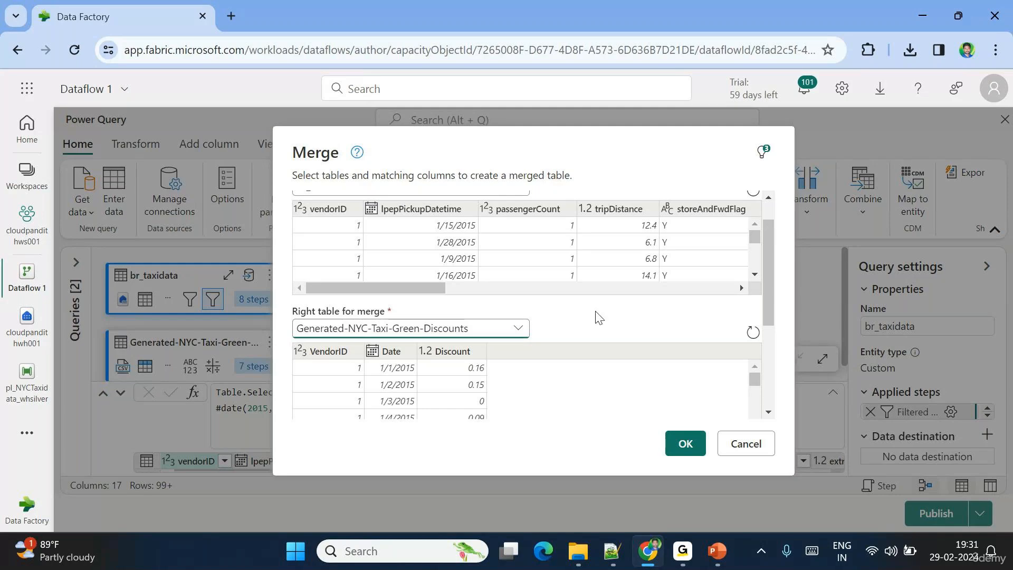
- Match vendorID and lpepPickupDatetime to VendorID and Date with a Left outer join
{"action": "scroll", "coordinate": [598, 317], "scroll_direction": "down", "scroll_amount": 3}
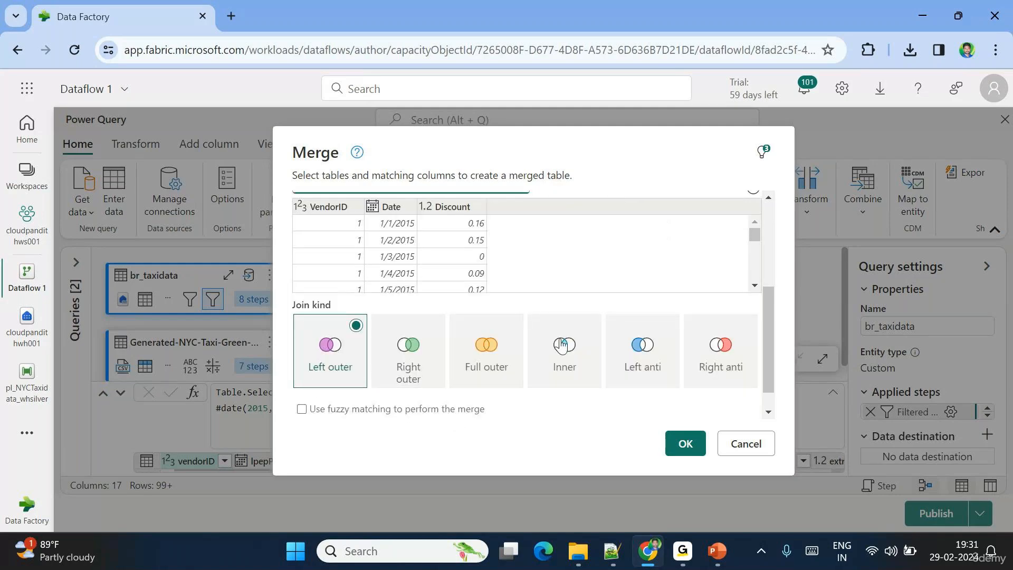
{"action": "scroll", "coordinate": [540, 306], "scroll_direction": "up", "scroll_amount": 2}
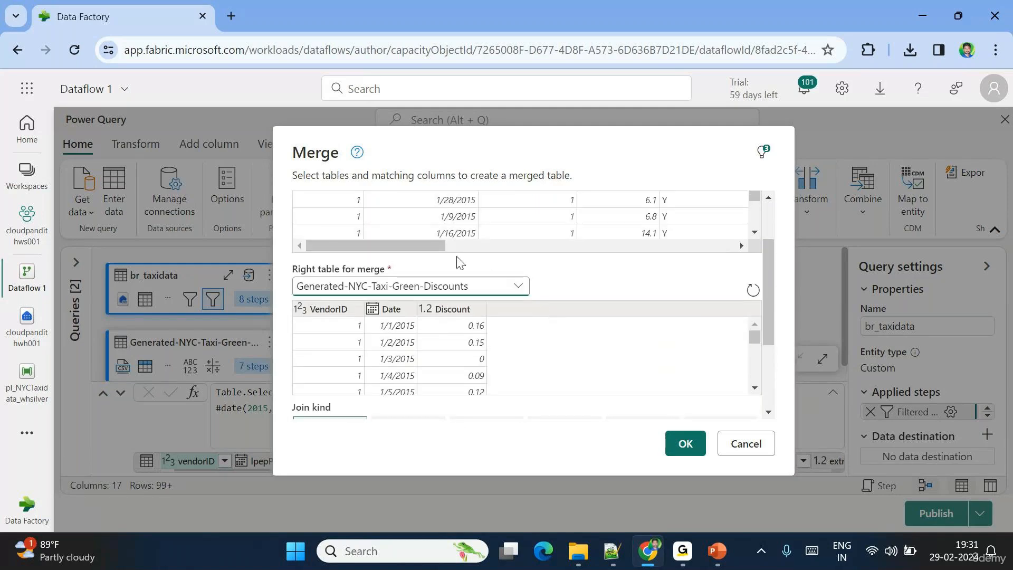
{"action": "scroll", "coordinate": [459, 261], "scroll_direction": "up", "scroll_amount": 2}
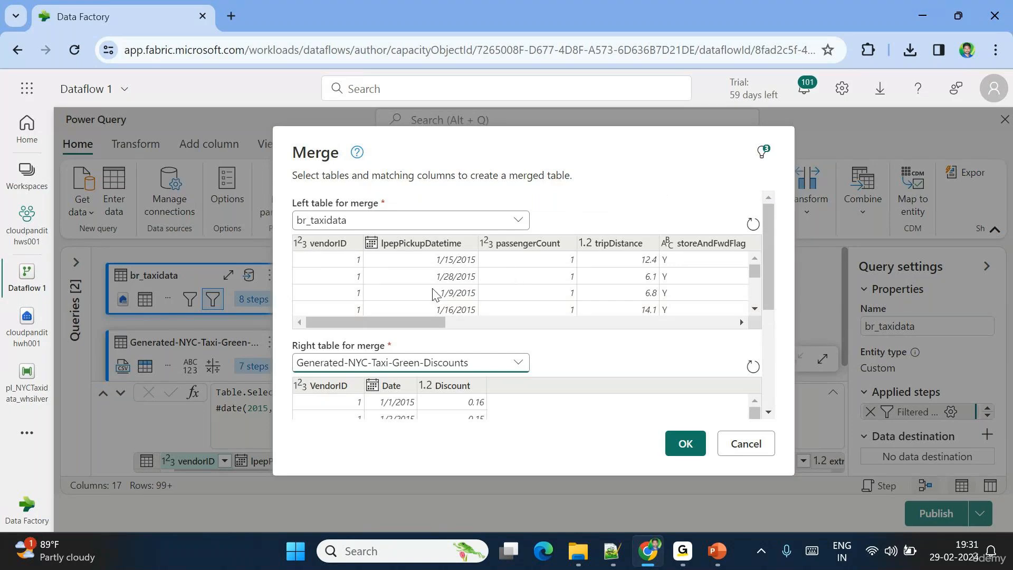
{"action": "scroll", "coordinate": [636, 335], "scroll_direction": "down", "scroll_amount": 1}
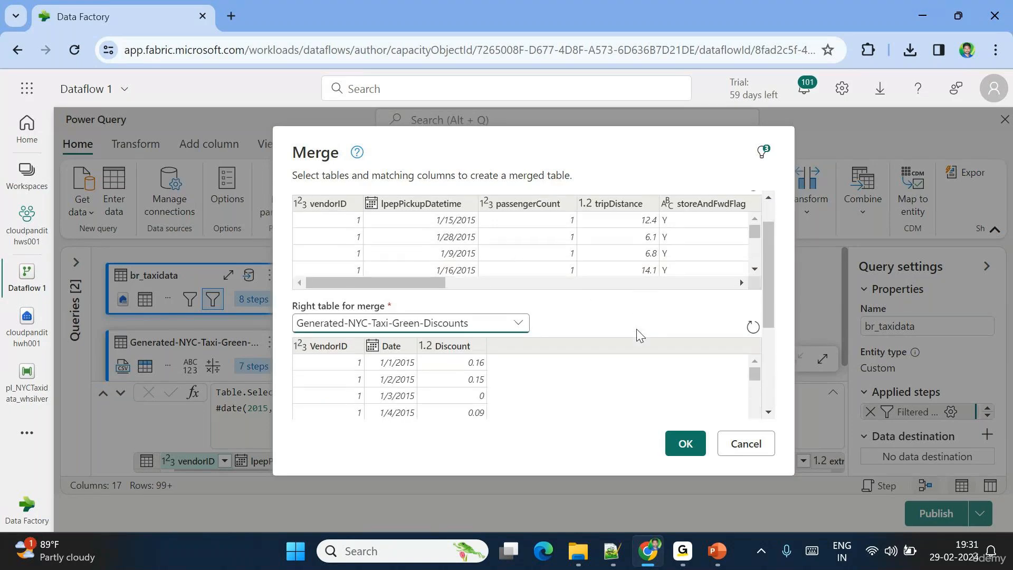
{"action": "scroll", "coordinate": [638, 335], "scroll_direction": "up", "scroll_amount": 1}
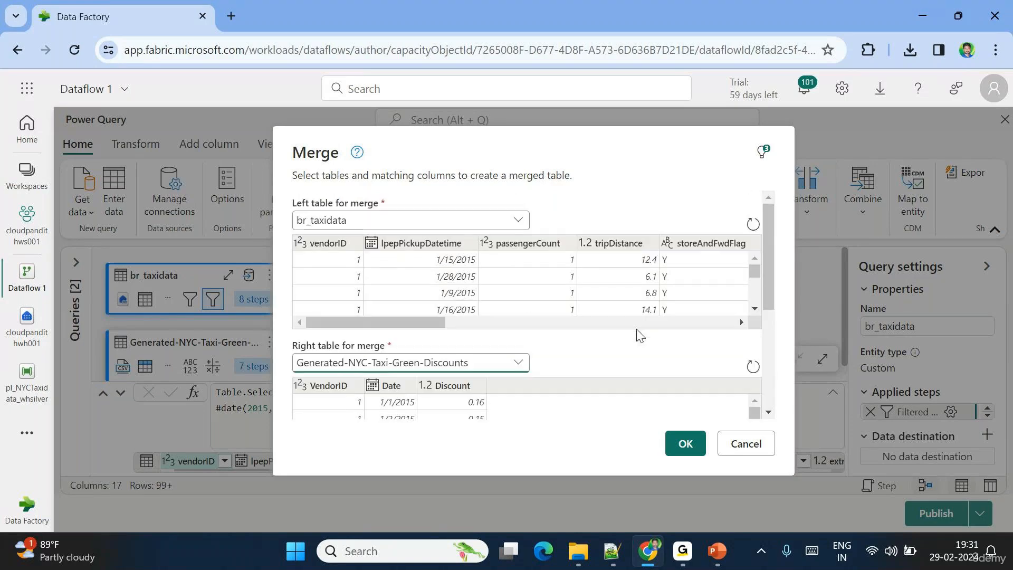
{"action": "left_click", "coordinate": [333, 244]}
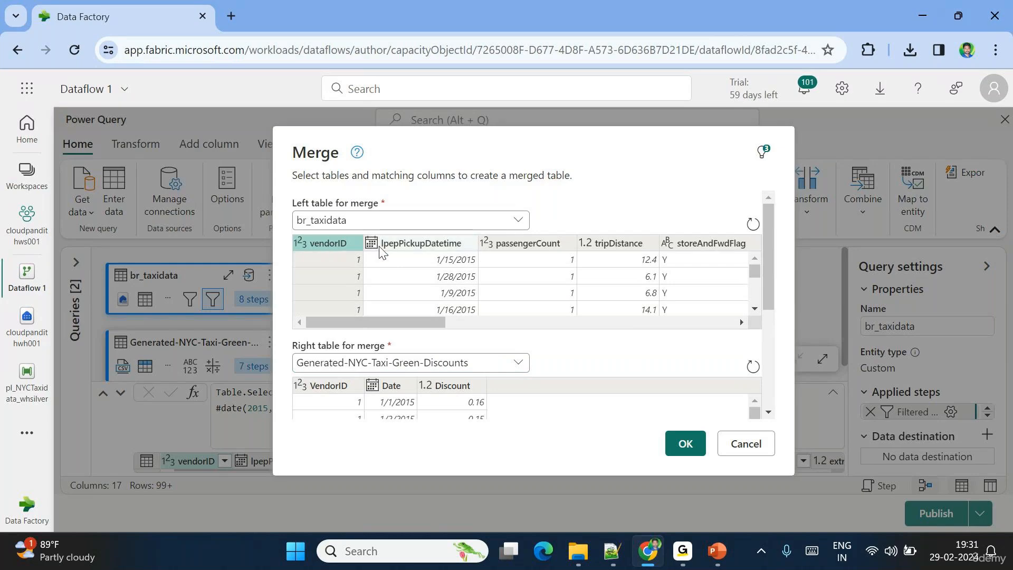
{"action": "left_click", "coordinate": [412, 247], "text": "ctrl"}
{"action": "scroll", "coordinate": [514, 344], "scroll_direction": "down", "scroll_amount": 3}
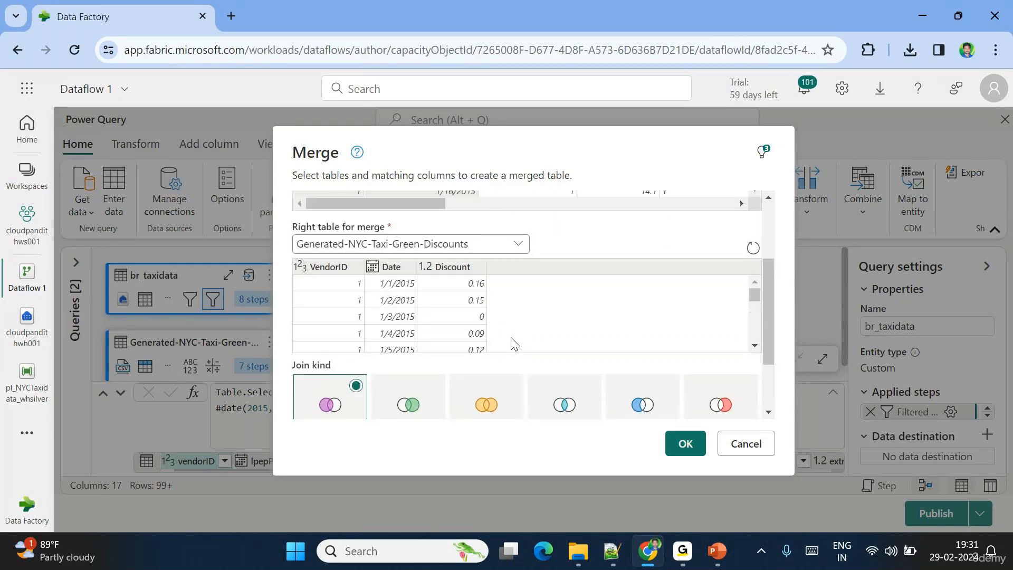
{"action": "left_click", "coordinate": [325, 269]}
{"action": "left_click", "coordinate": [394, 268], "text": "ctrl"}
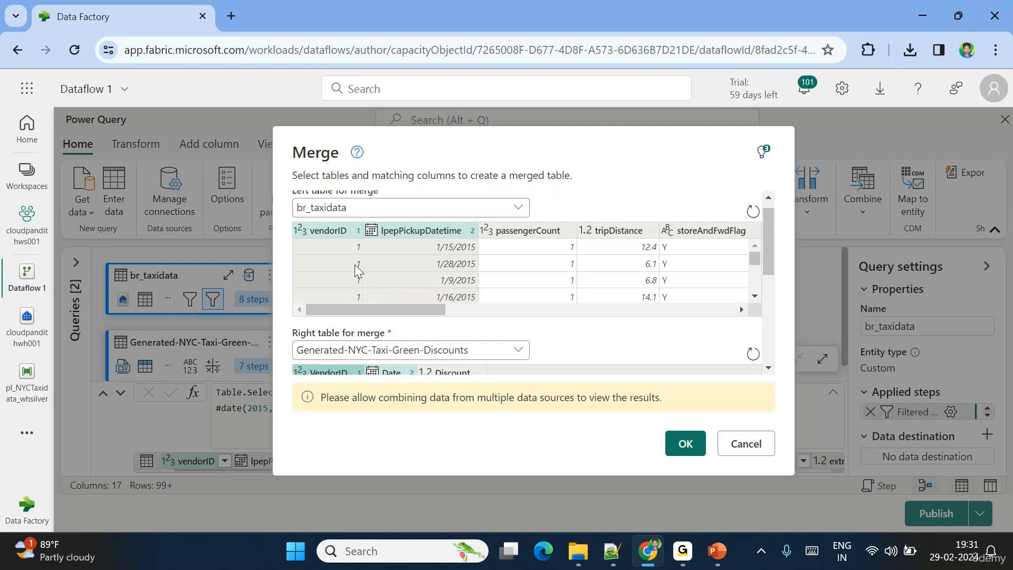
{"action": "scroll", "coordinate": [434, 282], "scroll_direction": "down", "scroll_amount": 2}
{"action": "scroll", "coordinate": [434, 282], "scroll_direction": "down", "scroll_amount": 3}
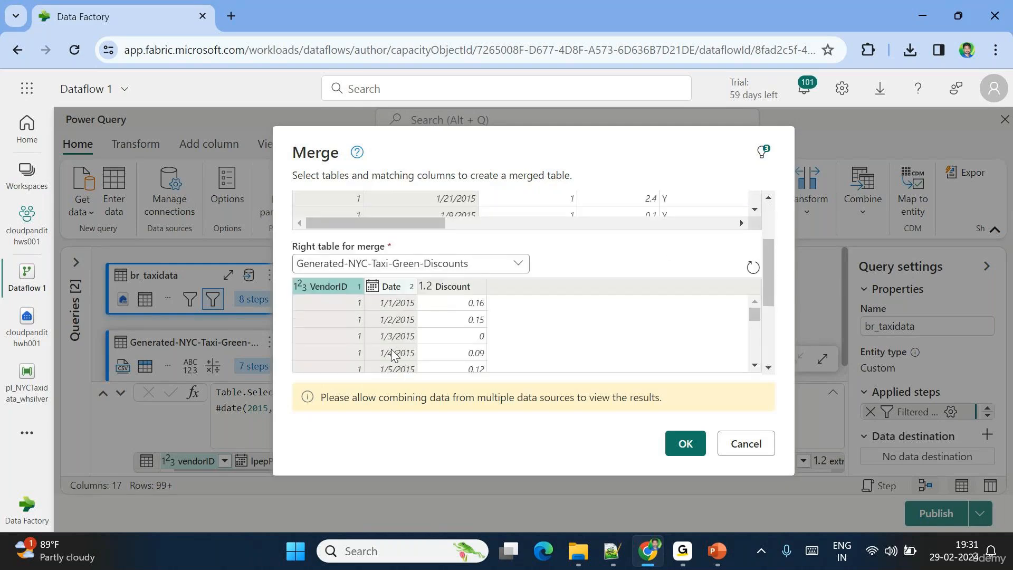
{"action": "scroll", "coordinate": [359, 295], "scroll_direction": "up", "scroll_amount": 2}
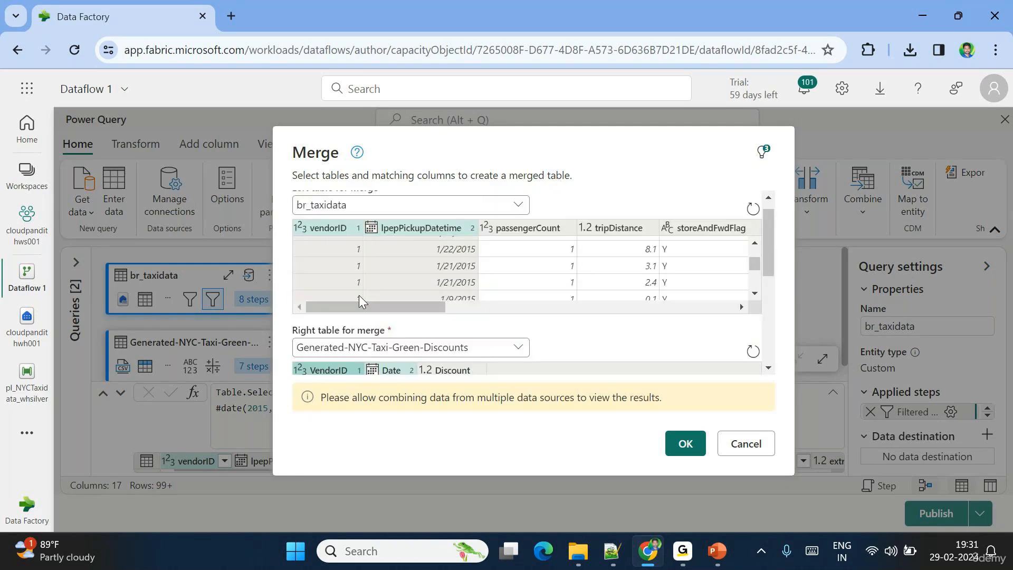
{"action": "scroll", "coordinate": [360, 297], "scroll_direction": "down", "scroll_amount": 2}
{"action": "scroll", "coordinate": [566, 358], "scroll_direction": "down", "scroll_amount": 2}
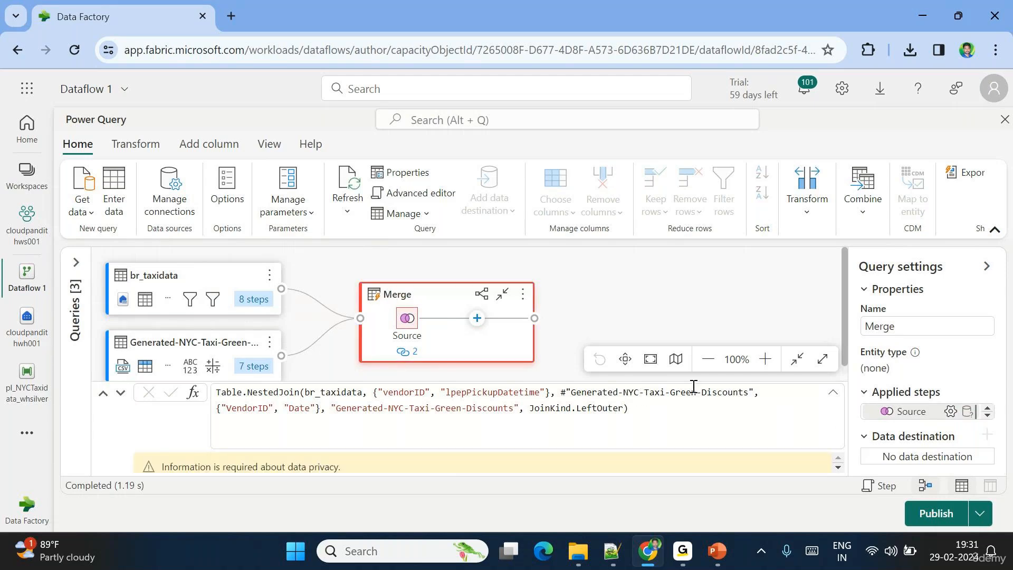
- Enable Ignore Privacy Levels checks and save so the Merge preview loads
{"action": "left_click", "coordinate": [108, 396]}
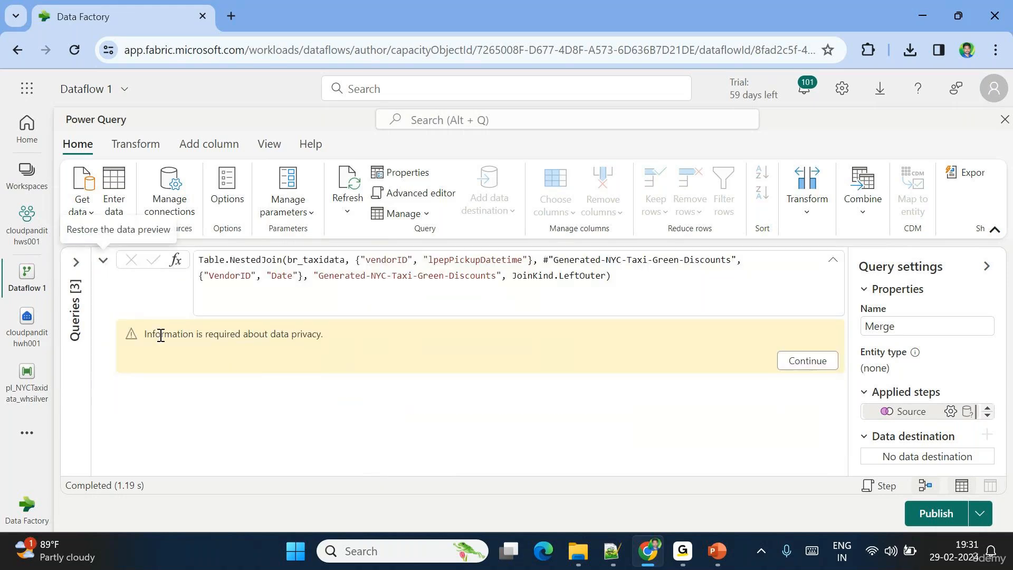
{"action": "left_click_drag", "start_coordinate": [153, 335], "coordinate": [323, 430]}
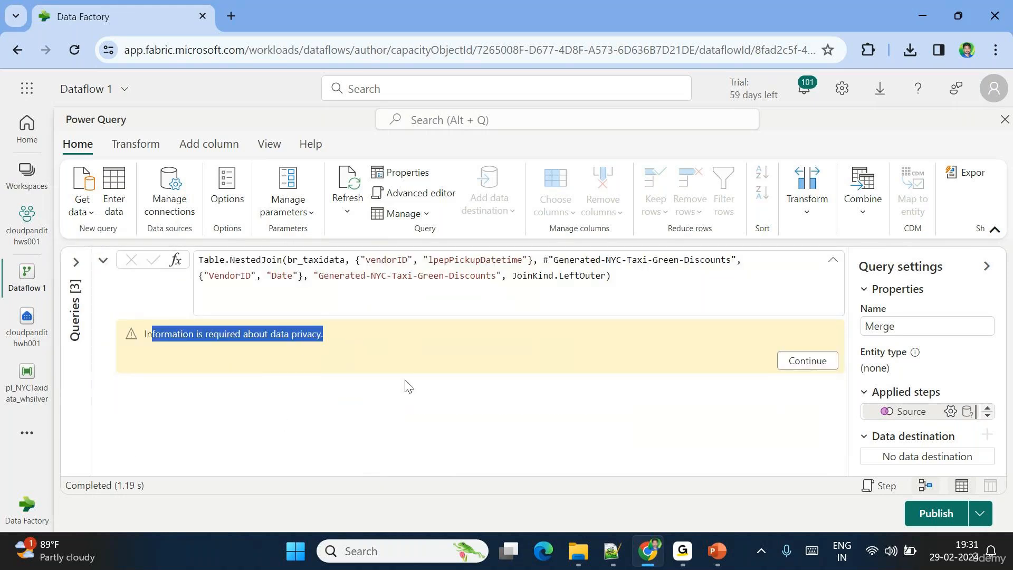
{"action": "left_click", "coordinate": [808, 361]}
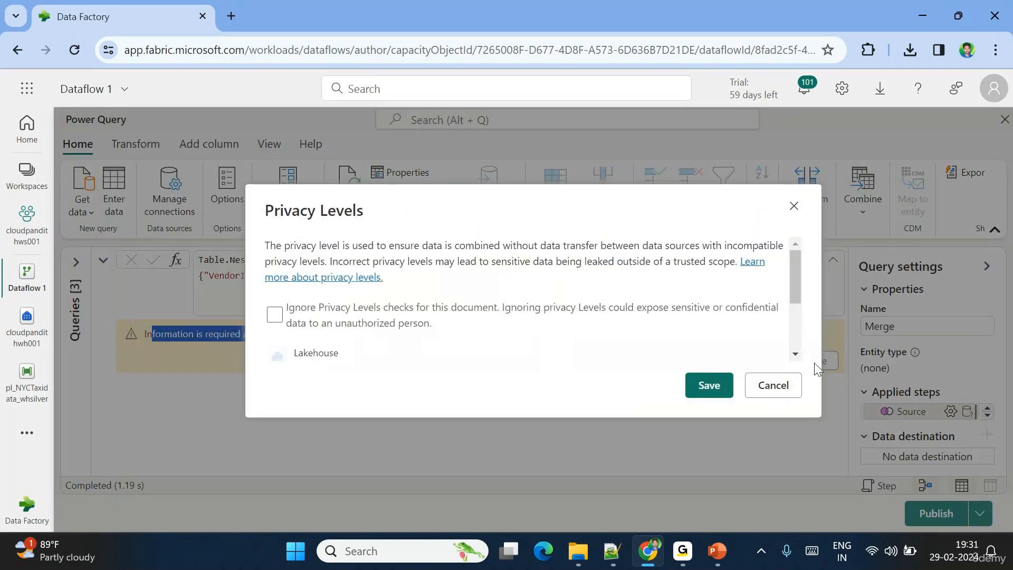
{"action": "left_click", "coordinate": [274, 315]}
{"action": "left_click", "coordinate": [712, 384]}
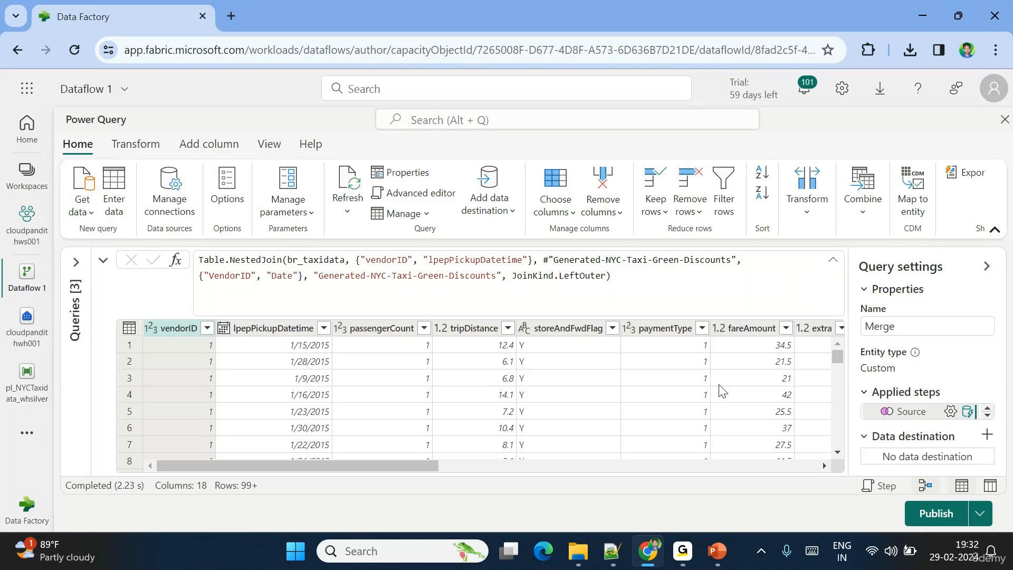
- Expand the Generated-NYC-Taxi-Green-Discounts column, keeping only the Discount field
{"action": "left_click_drag", "start_coordinate": [391, 467], "coordinate": [817, 468]}
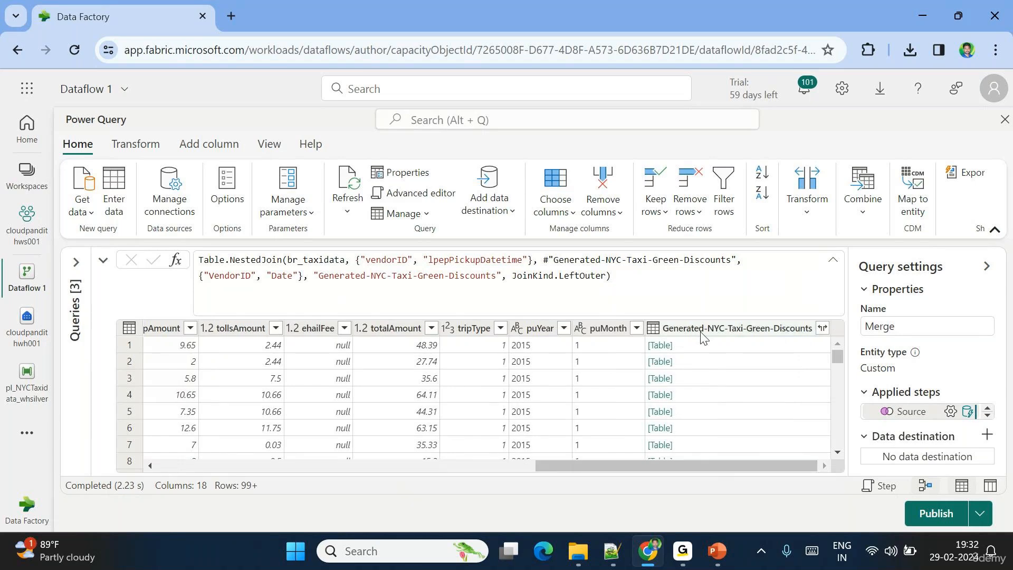
{"action": "left_click", "coordinate": [823, 331]}
{"action": "left_click", "coordinate": [610, 281]}
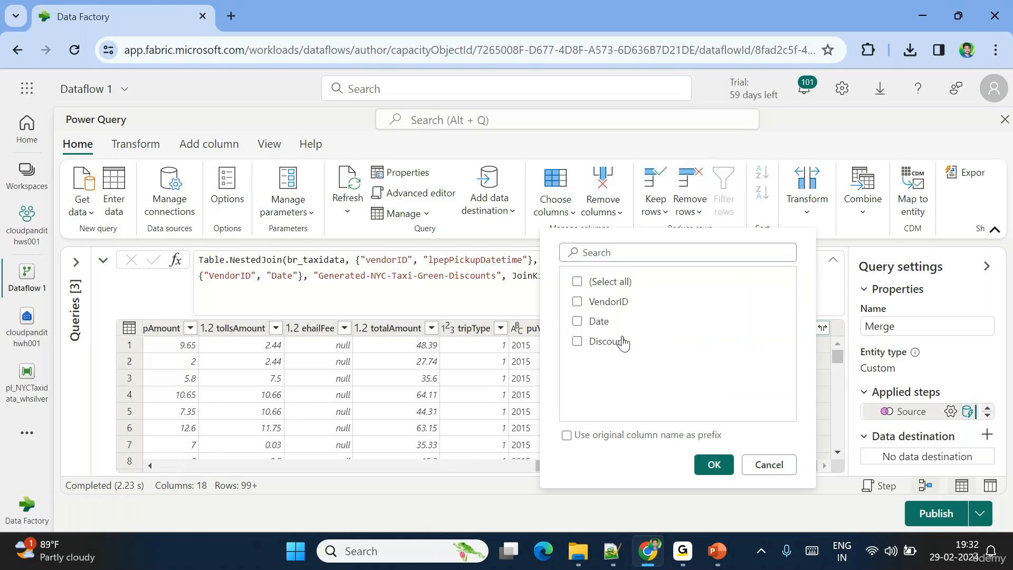
{"action": "left_click", "coordinate": [602, 341]}
{"action": "left_click", "coordinate": [713, 465]}
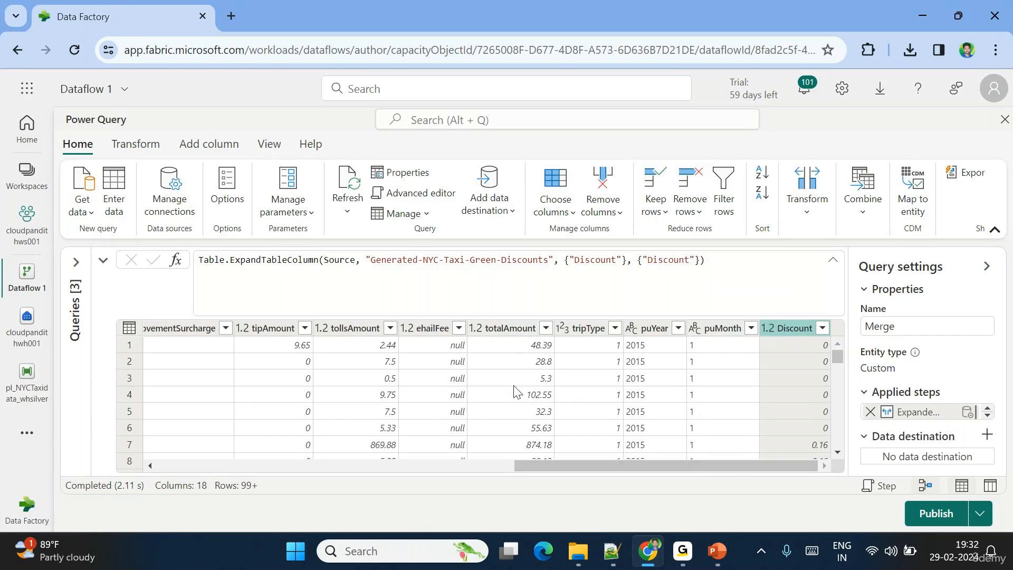
{"action": "left_click", "coordinate": [202, 146]}
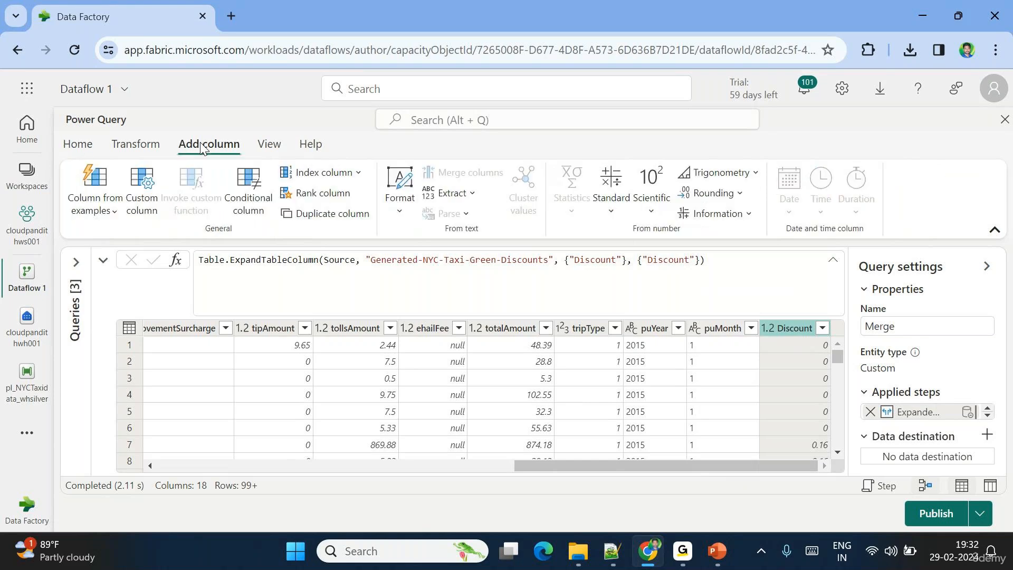
- Create a custom column named totalamountafterdiscount with the Currency data type
{"action": "left_click", "coordinate": [141, 210]}
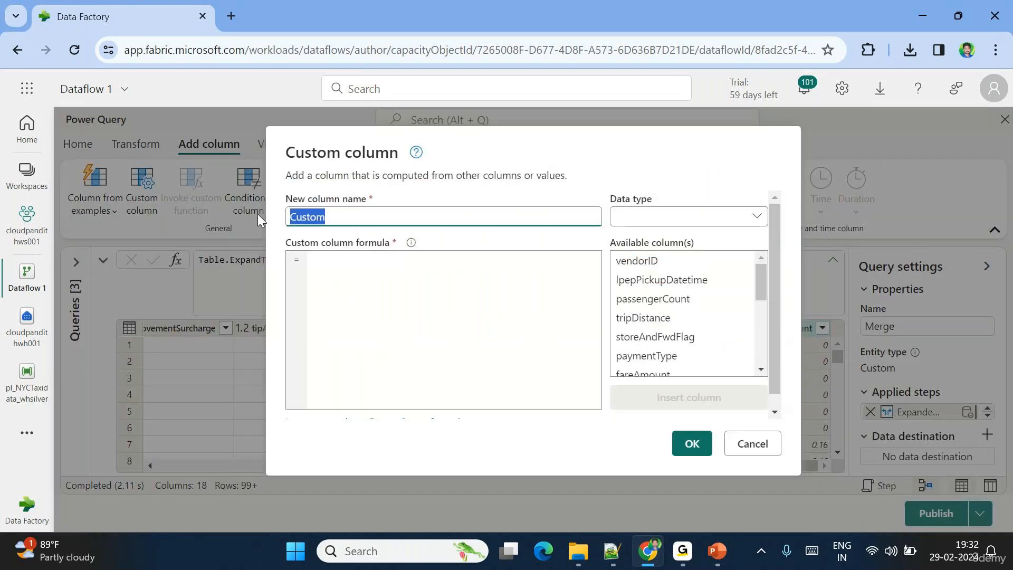
{"action": "type", "text": "totalamountafte"}
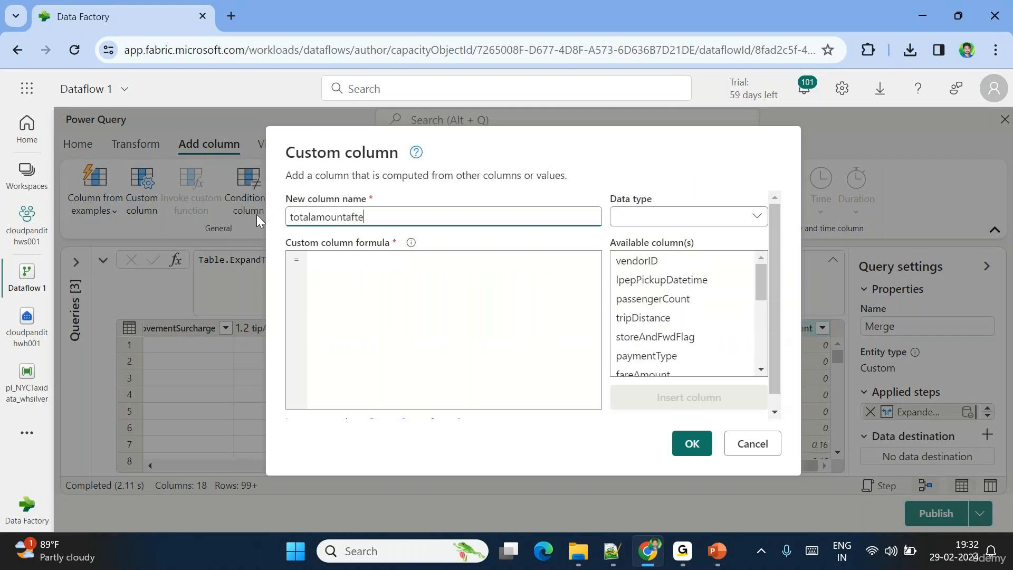
{"action": "type", "text": "rdiscount"}
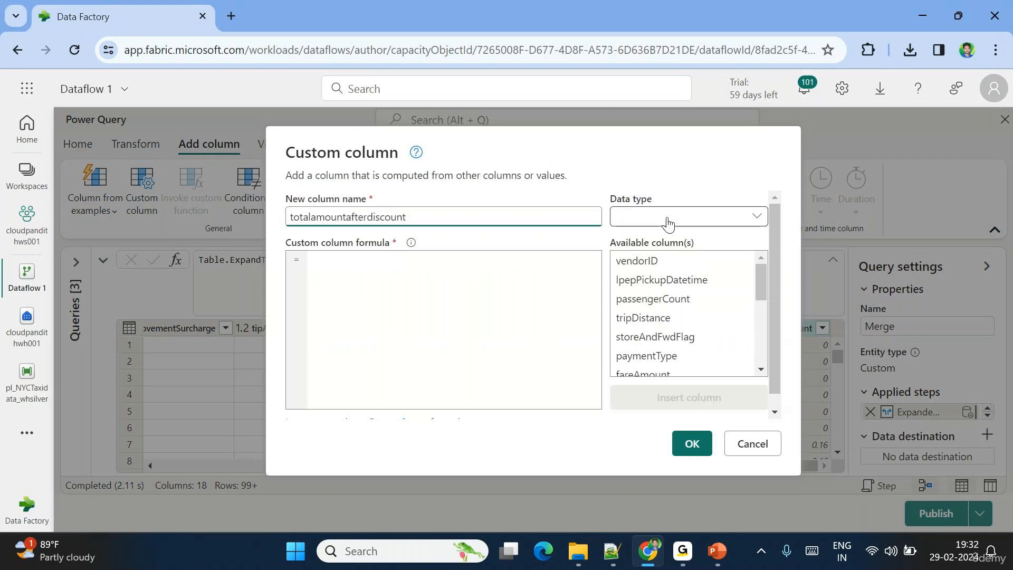
{"action": "left_click", "coordinate": [694, 218]}
{"action": "left_click", "coordinate": [813, 259]}
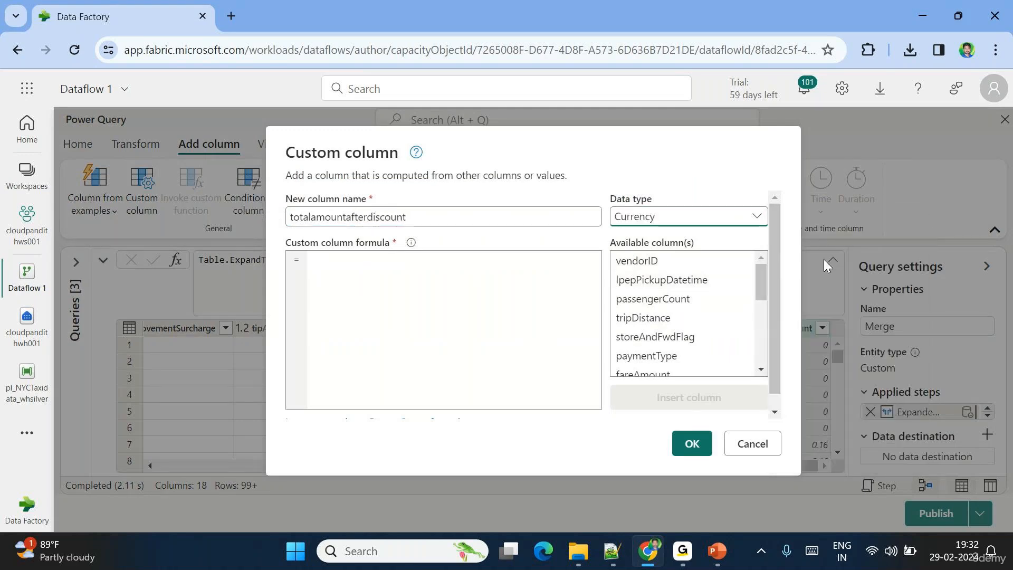
{"action": "left_click", "coordinate": [343, 263]}
{"action": "scroll", "coordinate": [688, 341], "scroll_direction": "down", "scroll_amount": 3}
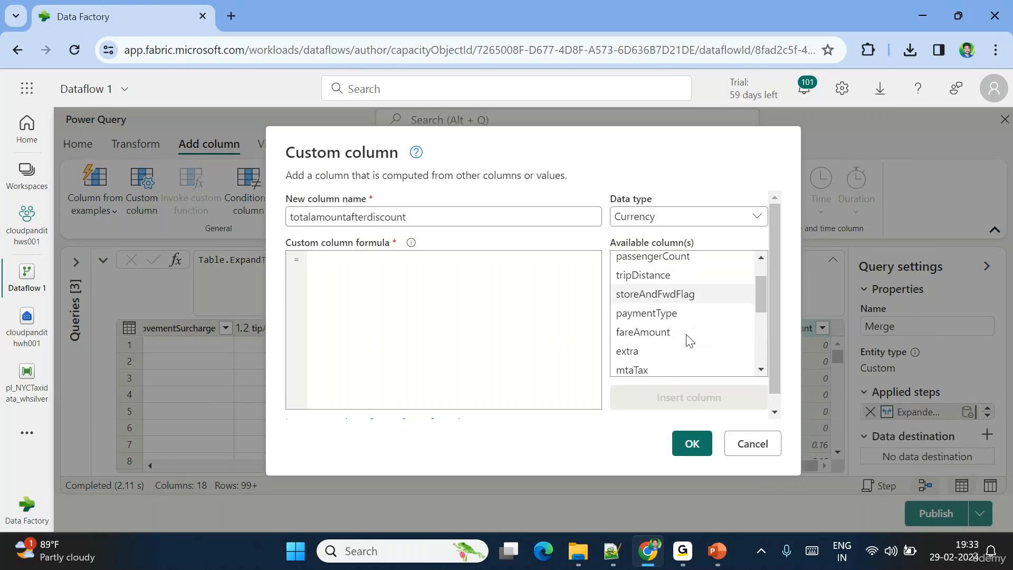
{"action": "scroll", "coordinate": [688, 341], "scroll_direction": "down", "scroll_amount": 3}
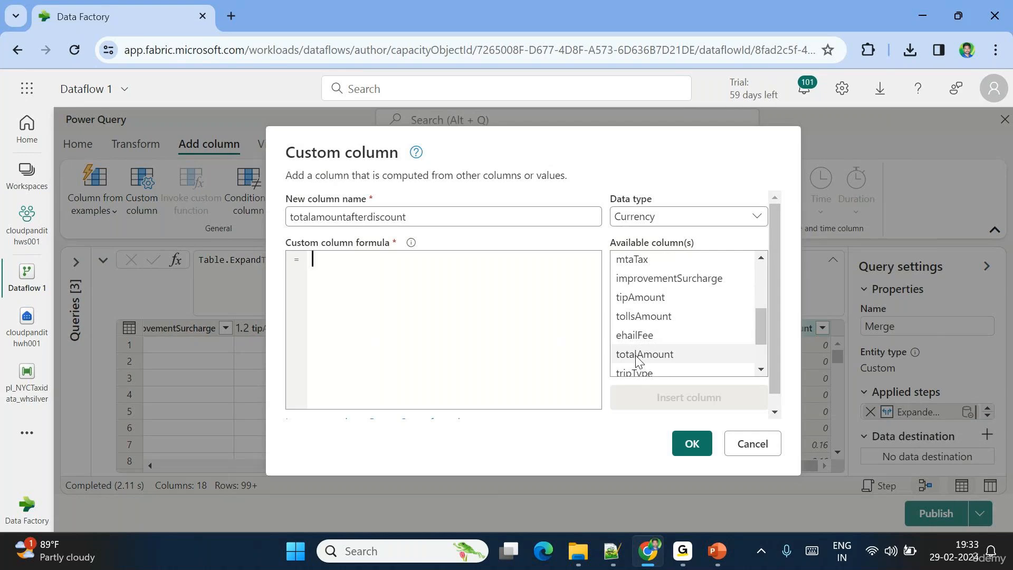
- Write the formula if [totalAmount]>0 then [totalAmount] else [totalAmount]
{"action": "type", "text": "if"}
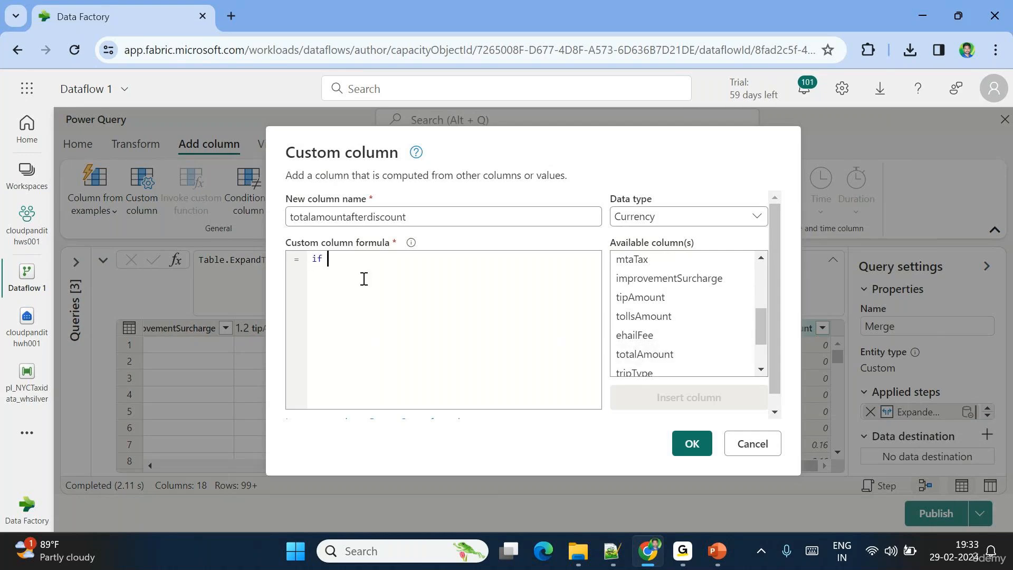
{"action": "left_click", "coordinate": [645, 357]}
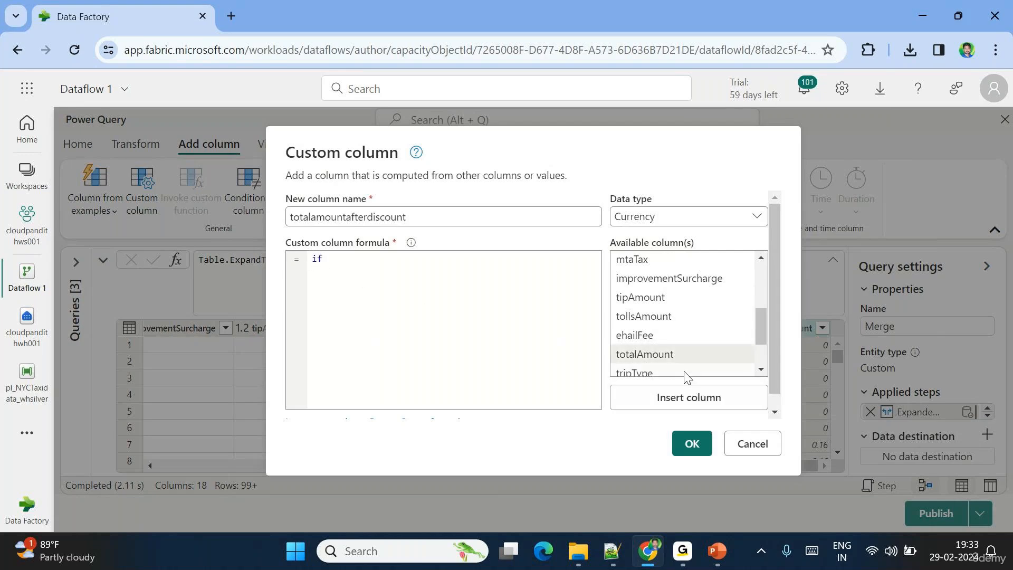
{"action": "left_click", "coordinate": [680, 399]}
{"action": "type", "text": ">0 then "}
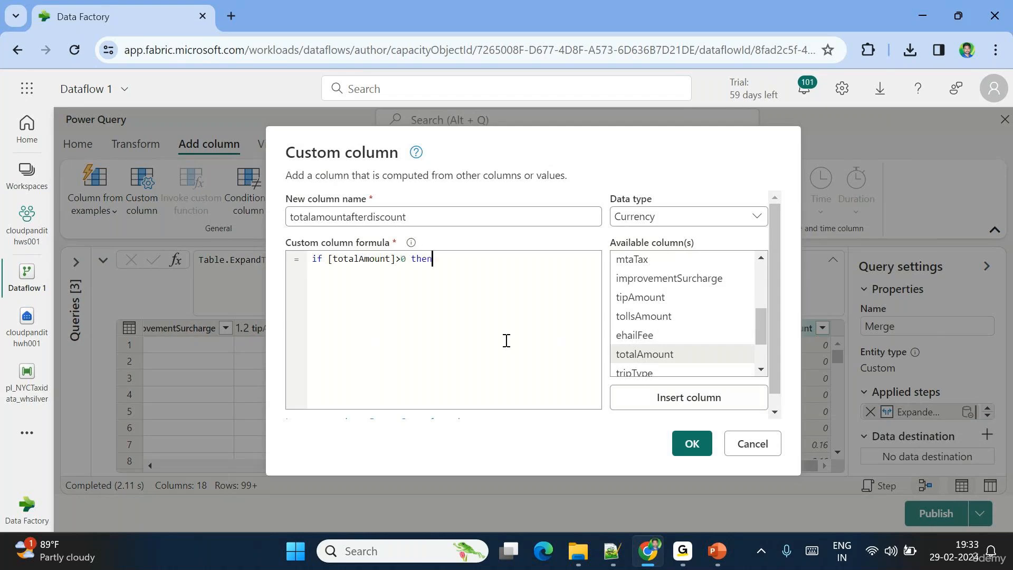
{"action": "type", "text": "else"}
{"action": "left_click", "coordinate": [652, 396]}
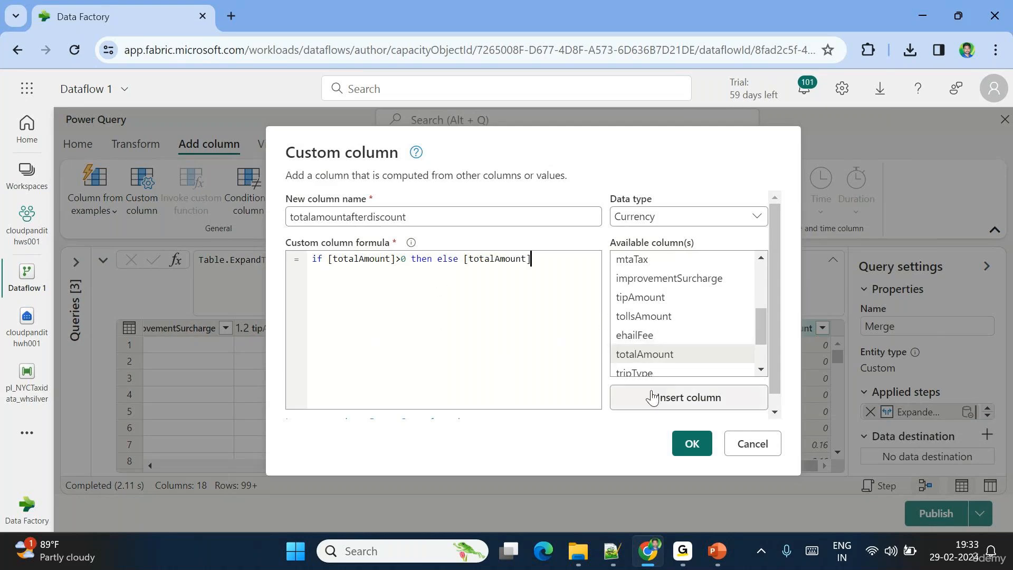
{"action": "left_click", "coordinate": [437, 259]}
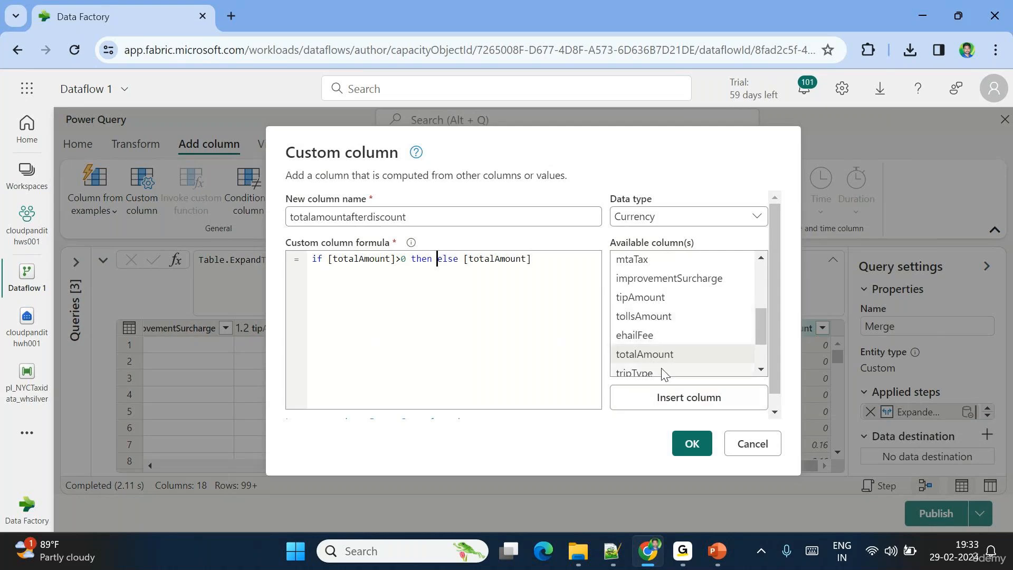
{"action": "double_click", "coordinate": [630, 359]}
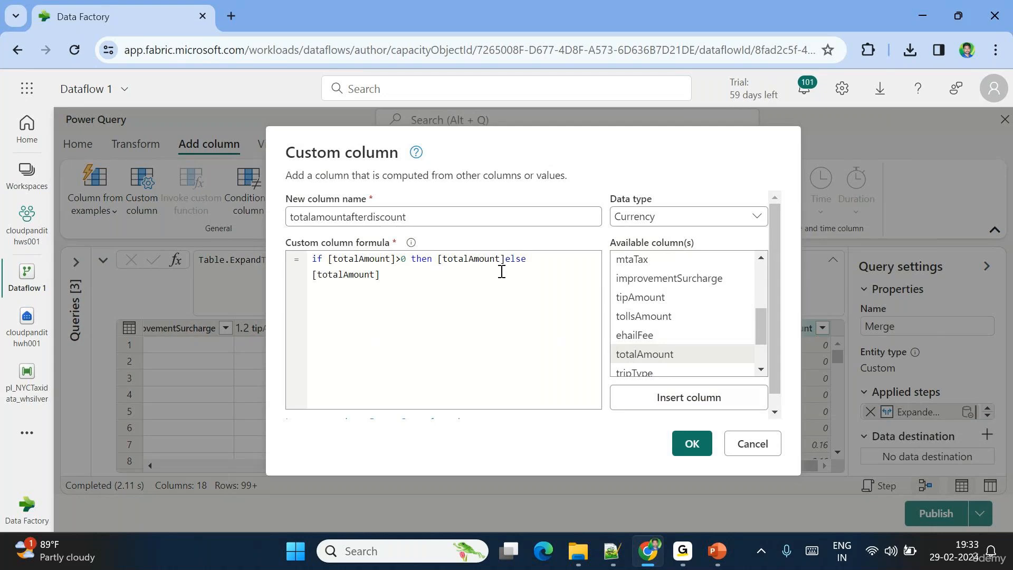
{"action": "type", "text": "-"}
{"action": "key", "text": "BackSpace"}
- Complete the then branch as [totalAmount]*(1-[Discount])
{"action": "type", "text": "*(1-"}
{"action": "scroll", "coordinate": [670, 364], "scroll_direction": "down", "scroll_amount": 1}
{"action": "left_click", "coordinate": [654, 367]}
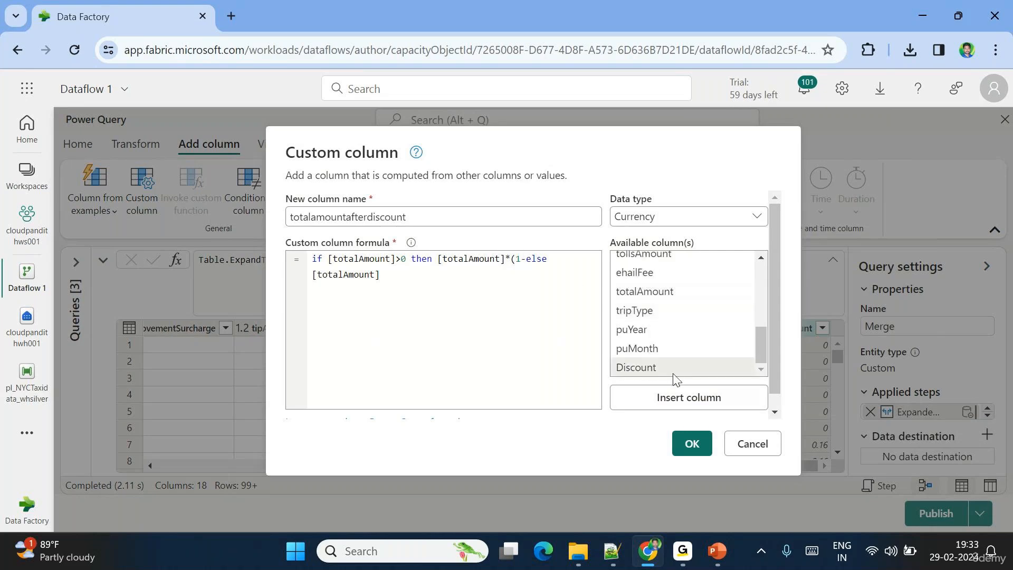
{"action": "left_click", "coordinate": [689, 397]}
{"action": "left_click", "coordinate": [534, 289]}
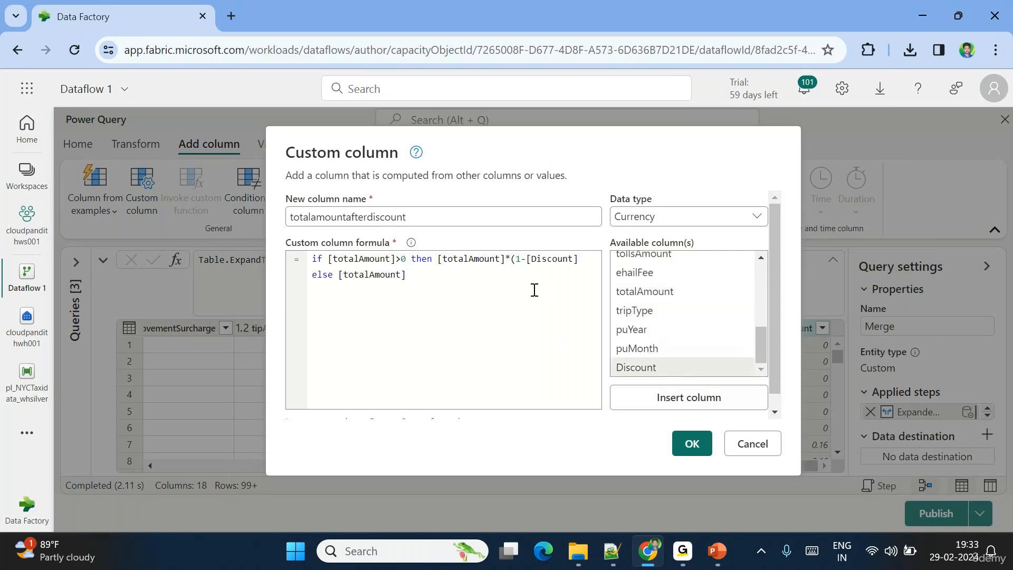
{"action": "type", "text": ")"}
{"action": "key", "text": "BackSpace"}
{"action": "left_click", "coordinate": [585, 261]}
{"action": "type", "text": ")"}
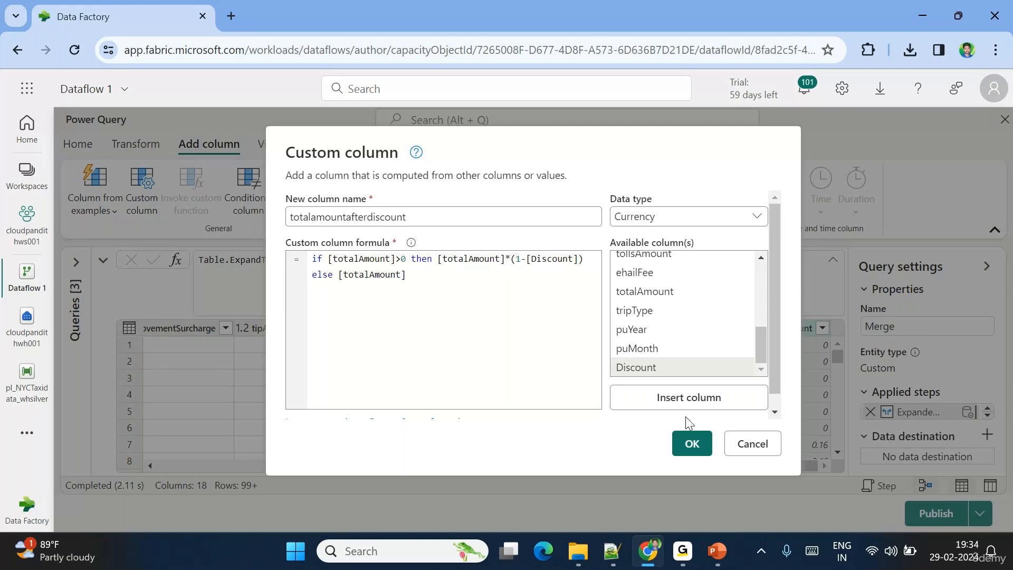
- Confirm the Custom column dialog so the Currency column totalamountafterdiscount is created
{"action": "left_click", "coordinate": [692, 444]}
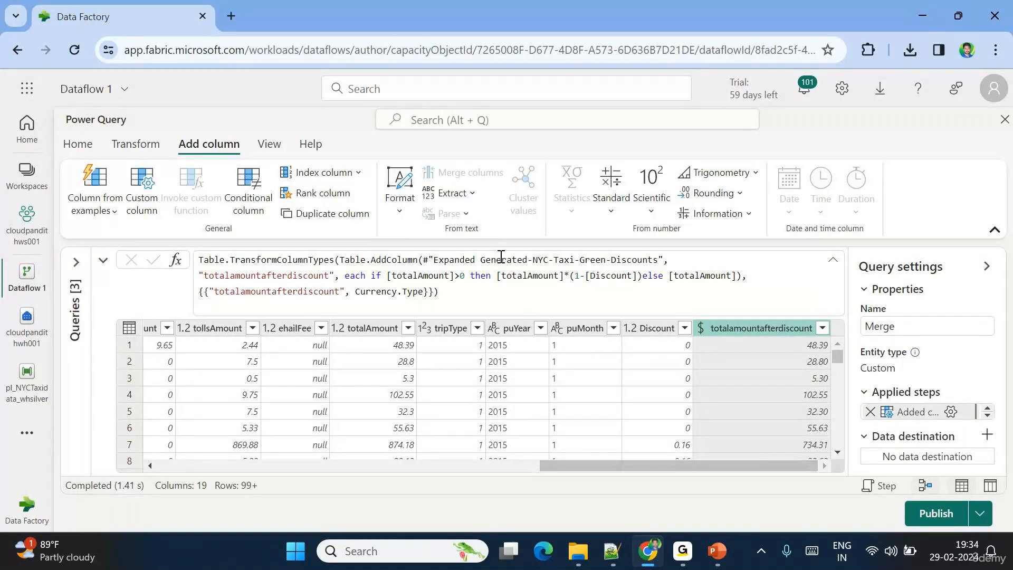
- Round totalamountafterdiscount to 2 decimal places with Number column > Rounding > Round
{"action": "left_click", "coordinate": [147, 148]}
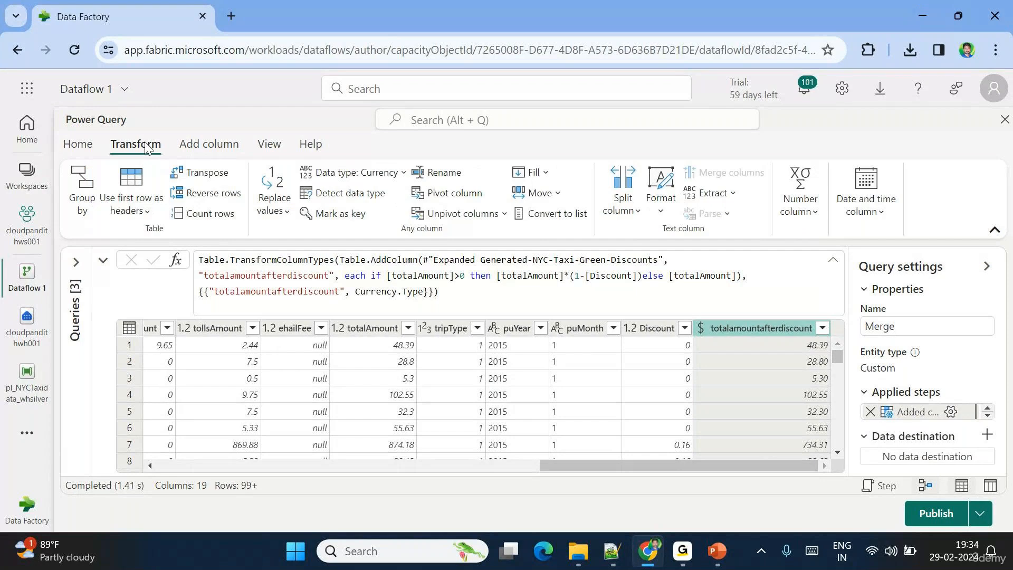
{"action": "left_click", "coordinate": [801, 210]}
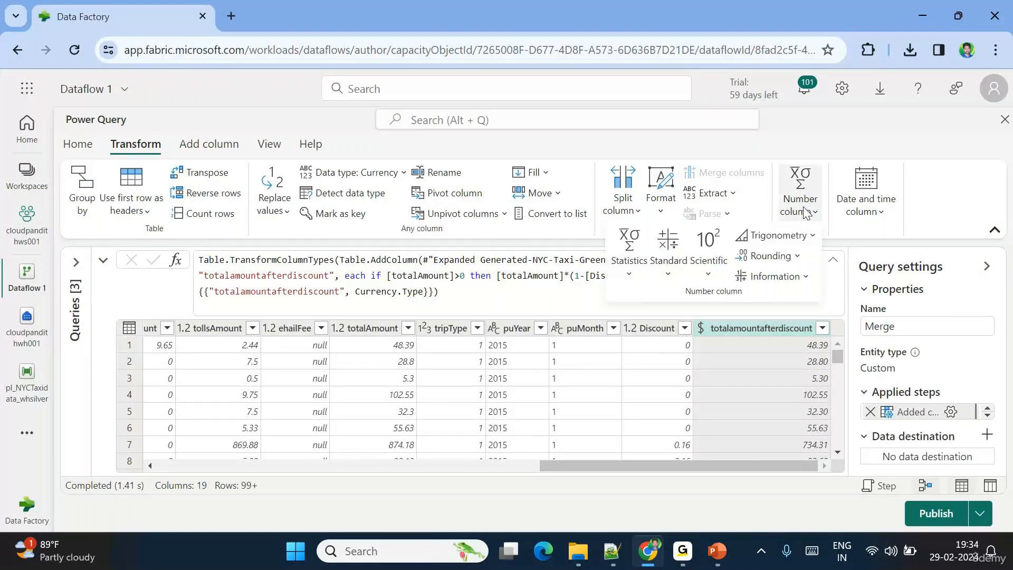
{"action": "left_click", "coordinate": [772, 256]}
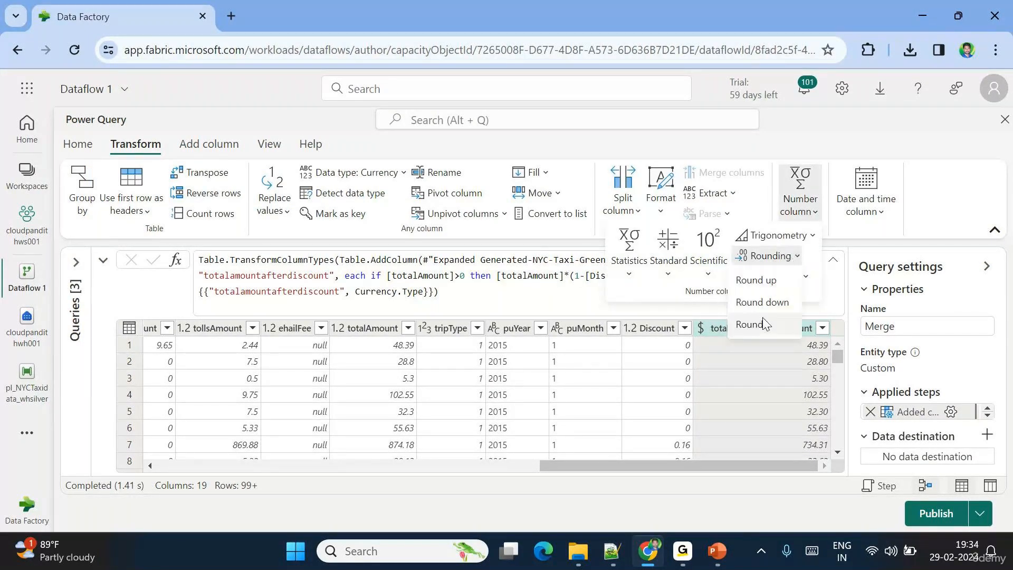
{"action": "left_click", "coordinate": [763, 324]}
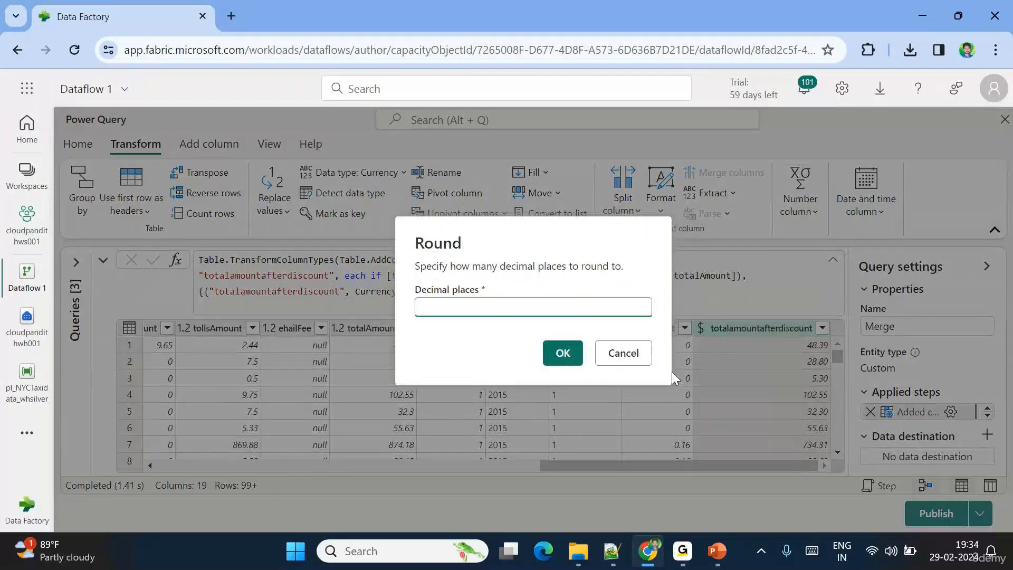
{"action": "type", "text": "2"}
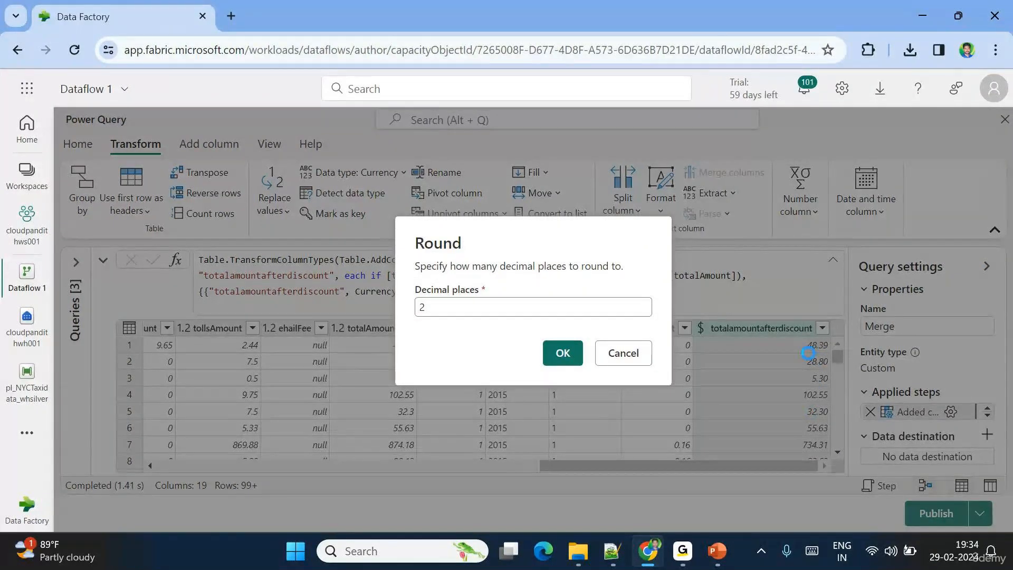
{"action": "key", "text": "Return"}
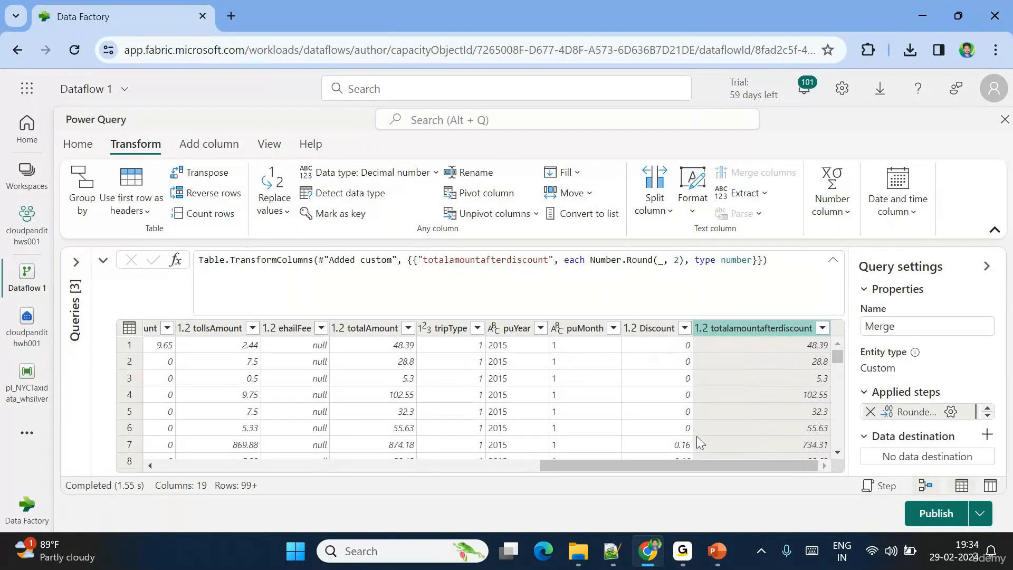
{"action": "left_click_drag", "start_coordinate": [600, 465], "coordinate": [218, 467]}
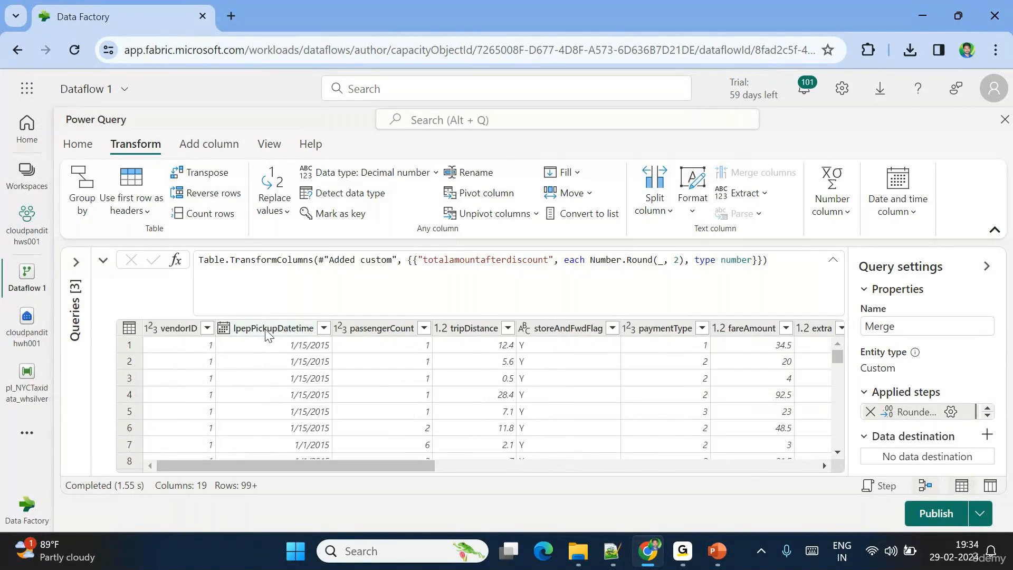
- Change the lpepPickupDatetime column's data type to Date/Time
{"action": "left_click", "coordinate": [223, 329]}
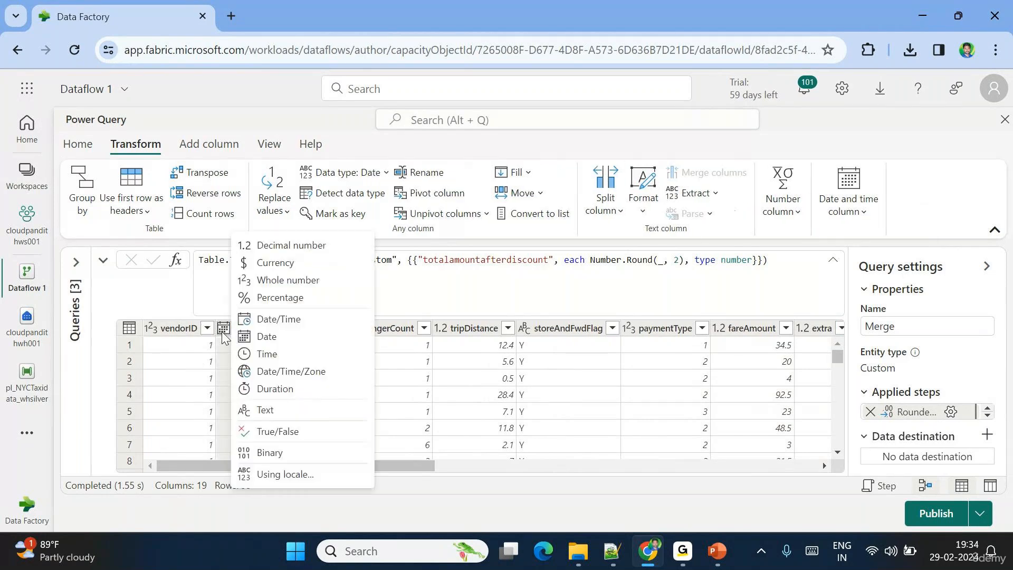
{"action": "left_click", "coordinate": [277, 319]}
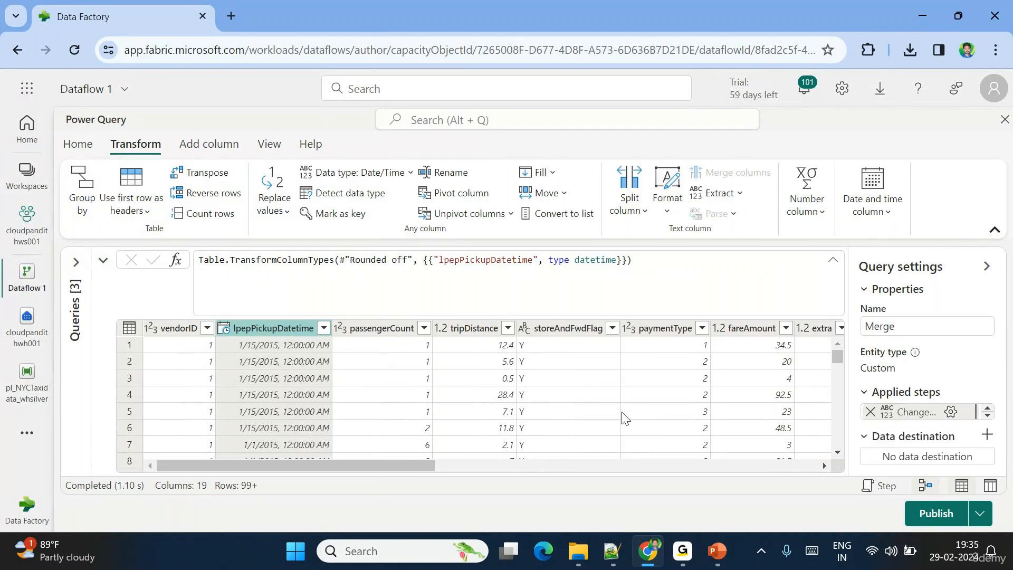
{"action": "left_click", "coordinate": [78, 143]}
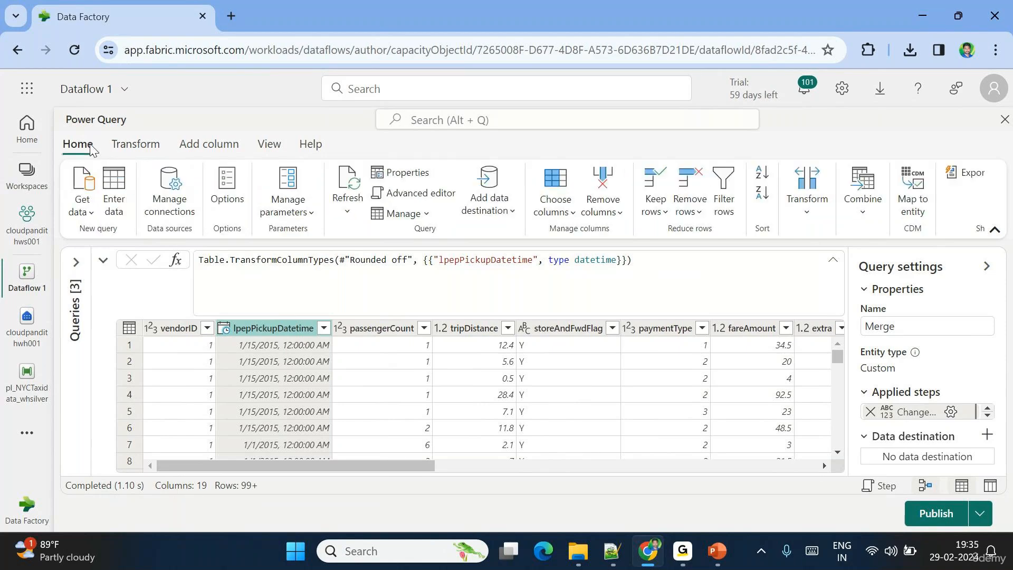
- Add a Warehouse data destination and create its connection with the credentials form
{"action": "left_click", "coordinate": [506, 214]}
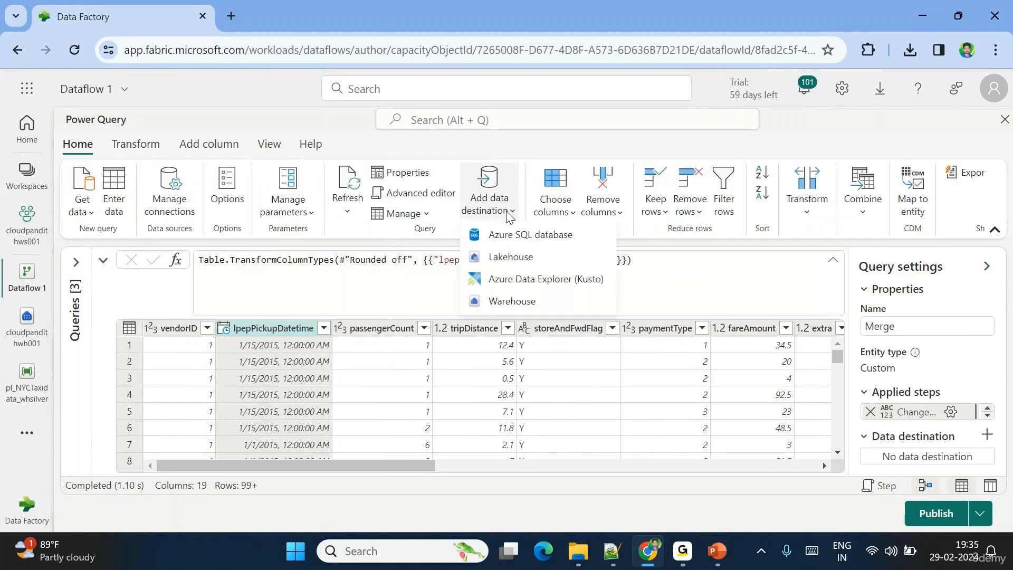
{"action": "left_click", "coordinate": [505, 302]}
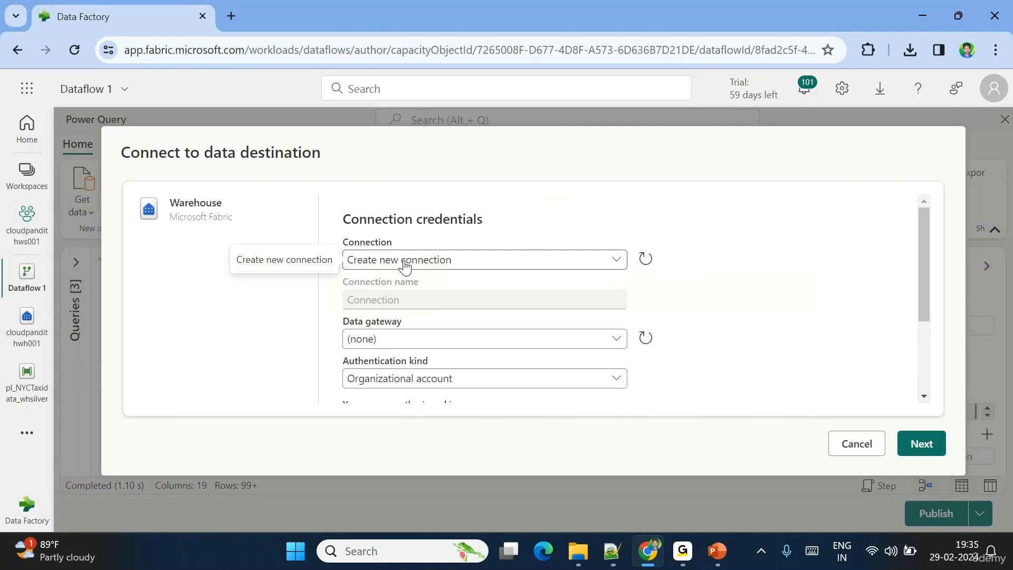
{"action": "scroll", "coordinate": [422, 295], "scroll_direction": "down", "scroll_amount": 3}
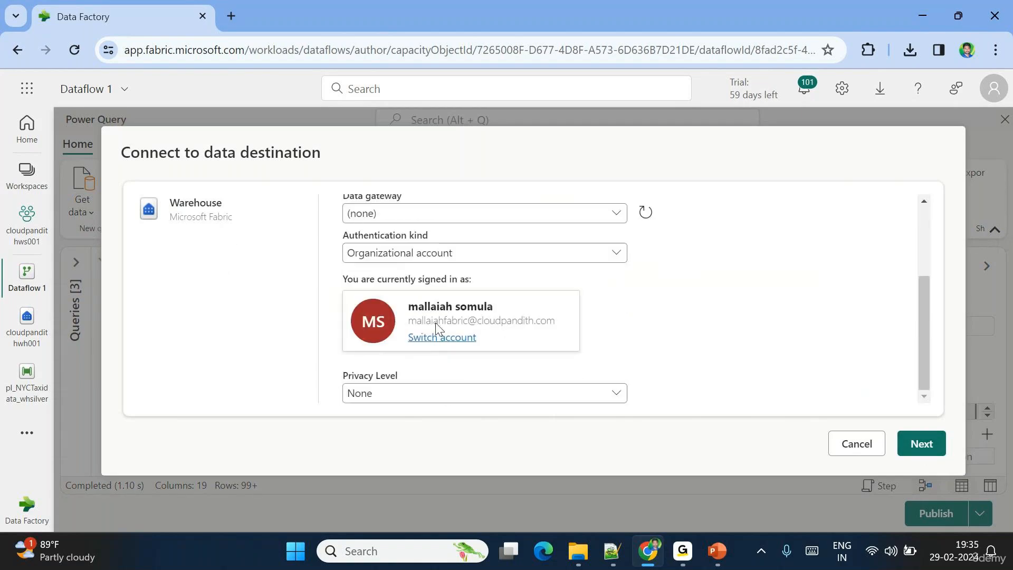
{"action": "left_click", "coordinate": [923, 445]}
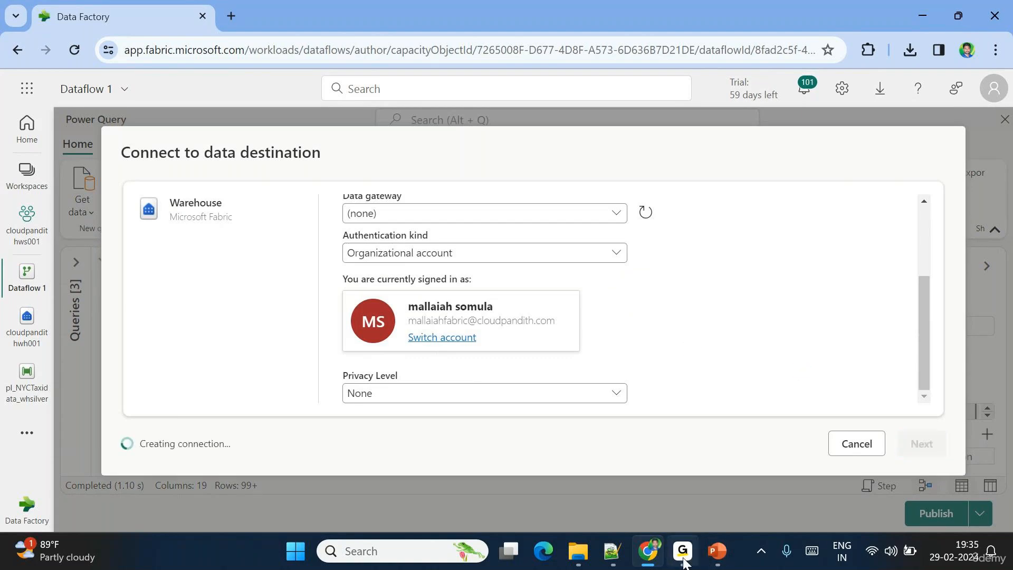
{"action": "mouse_move", "coordinate": [683, 561]}
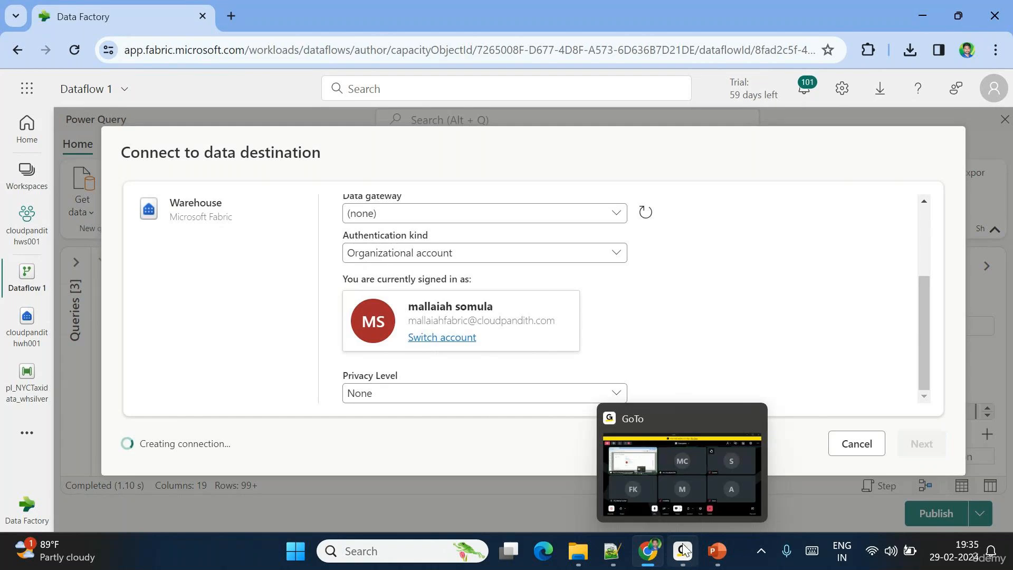
{"action": "left_click", "coordinate": [695, 466]}
{"action": "left_click", "coordinate": [695, 466]}
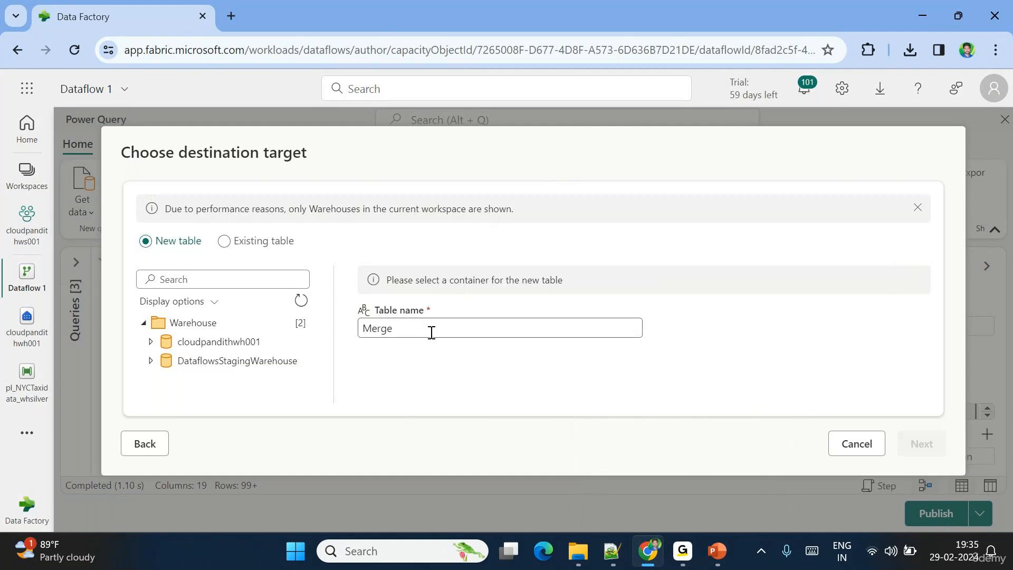
- Select cloudpandithwh001, then step back and revalidate the warehouse connection
{"action": "left_click_drag", "start_coordinate": [407, 330], "coordinate": [323, 333]}
{"action": "type", "text": "sl_"}
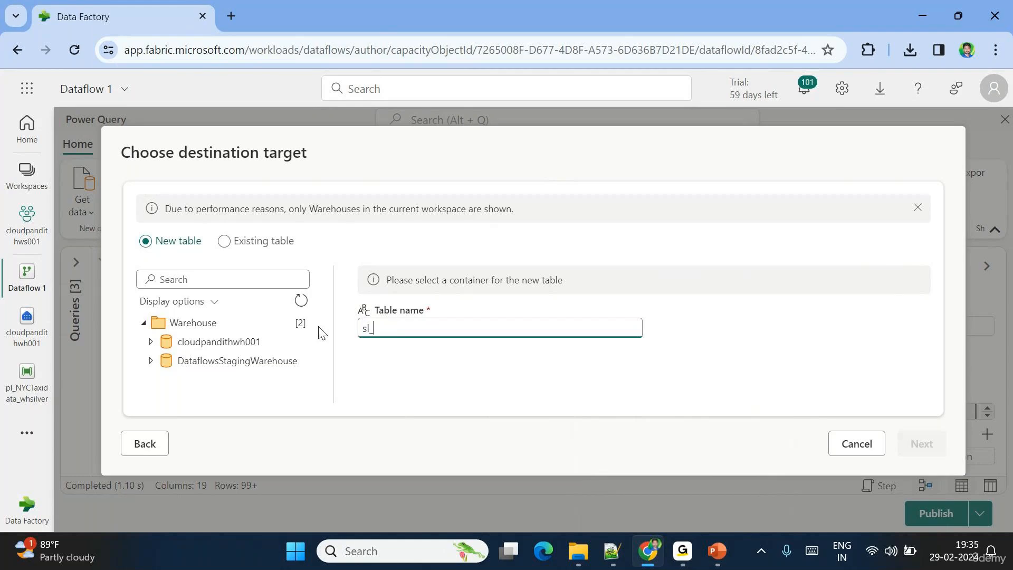
{"action": "key", "text": "ctrl+a"}
{"action": "key", "text": "BackSpace"}
{"action": "left_click", "coordinate": [151, 343]}
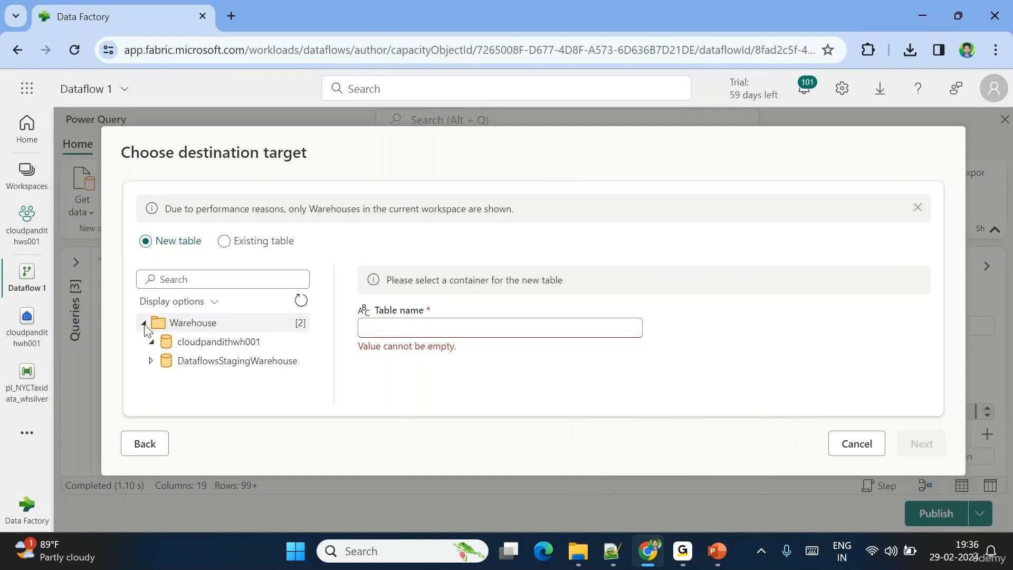
{"action": "left_click", "coordinate": [200, 343]}
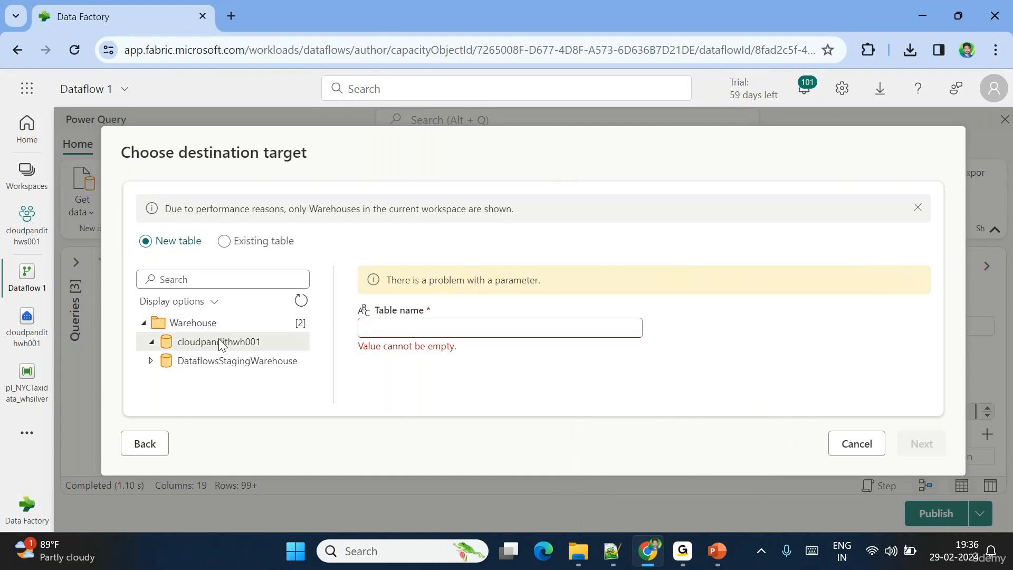
{"action": "left_click", "coordinate": [141, 444]}
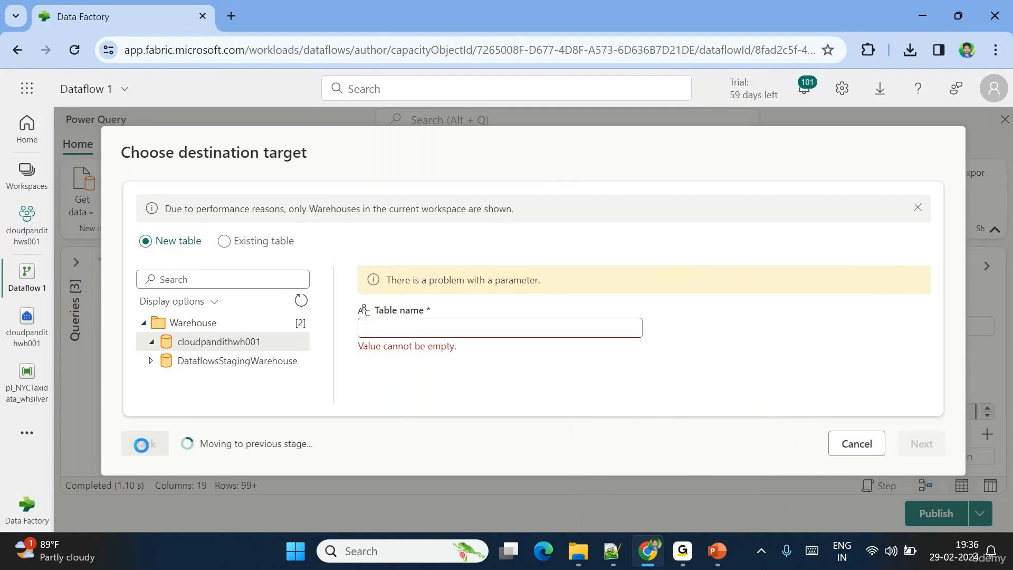
{"action": "scroll", "coordinate": [469, 346], "scroll_direction": "down", "scroll_amount": 3}
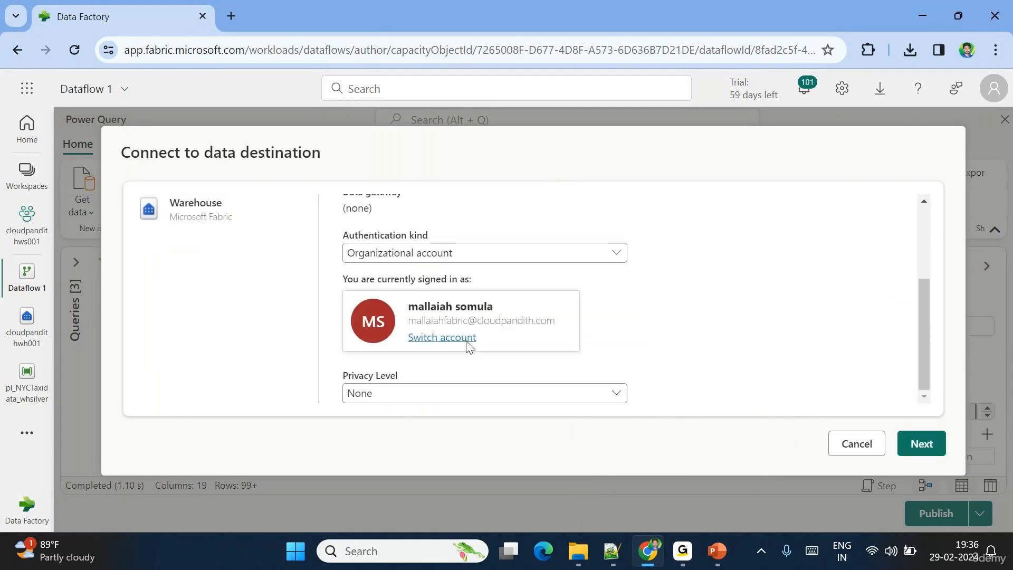
{"action": "left_click", "coordinate": [920, 444]}
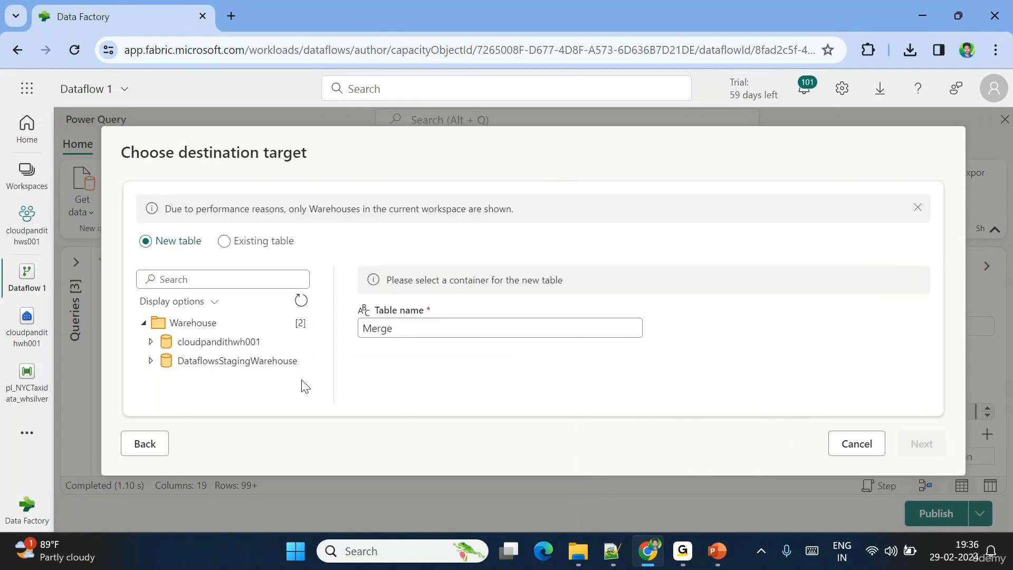
- Set a new table sl_taxidata in the cloudpandithwh001 warehouse as the target
{"action": "left_click", "coordinate": [151, 342]}
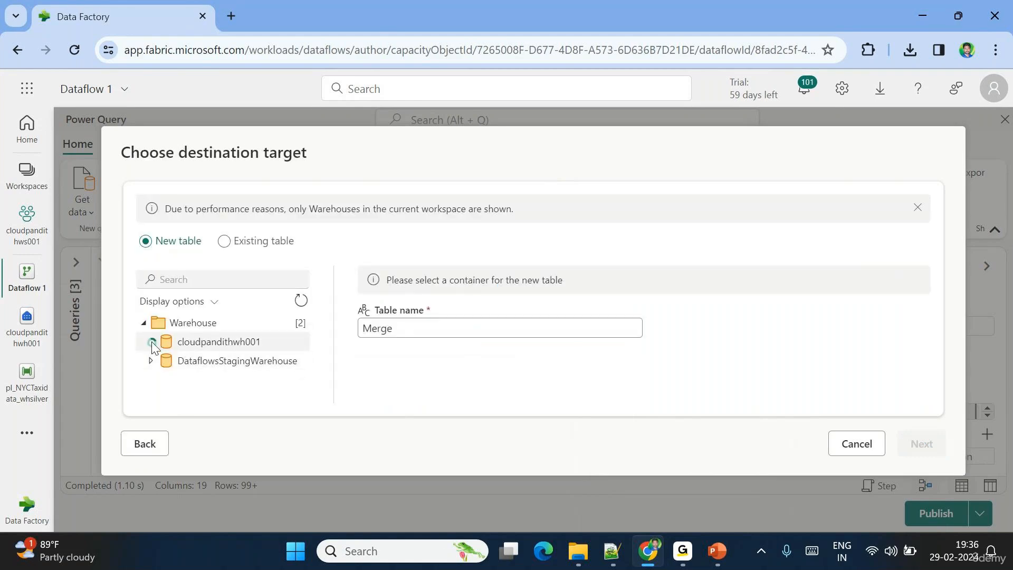
{"action": "left_click", "coordinate": [210, 343]}
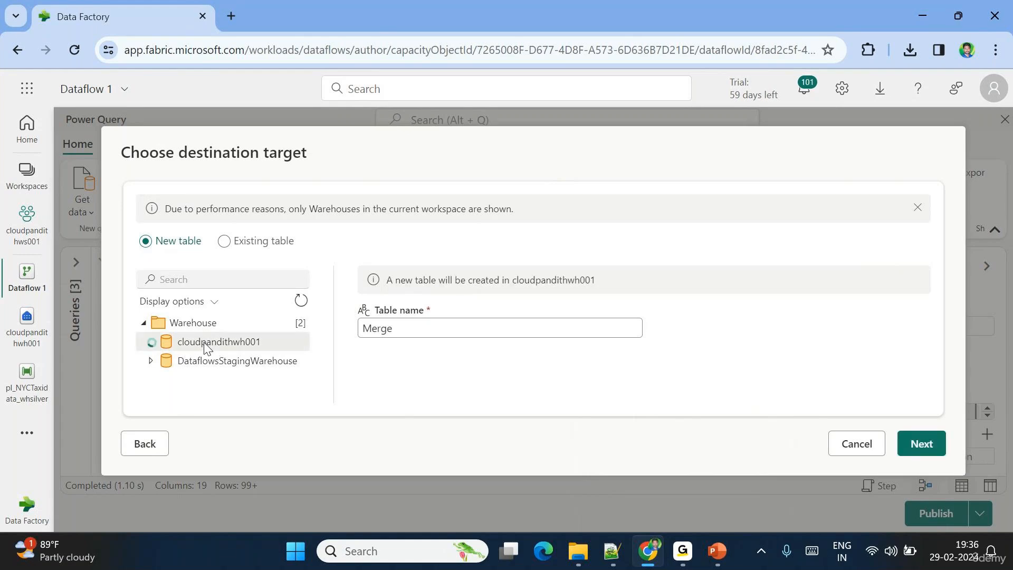
{"action": "double_click", "coordinate": [407, 335]}
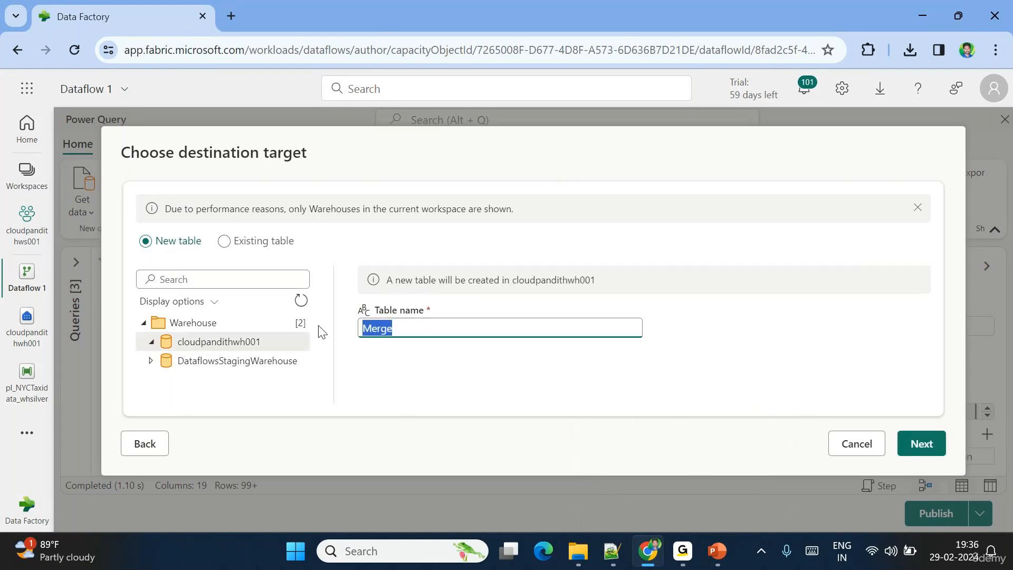
{"action": "key", "text": "BackSpace"}
{"action": "type", "text": "sl_tax"}
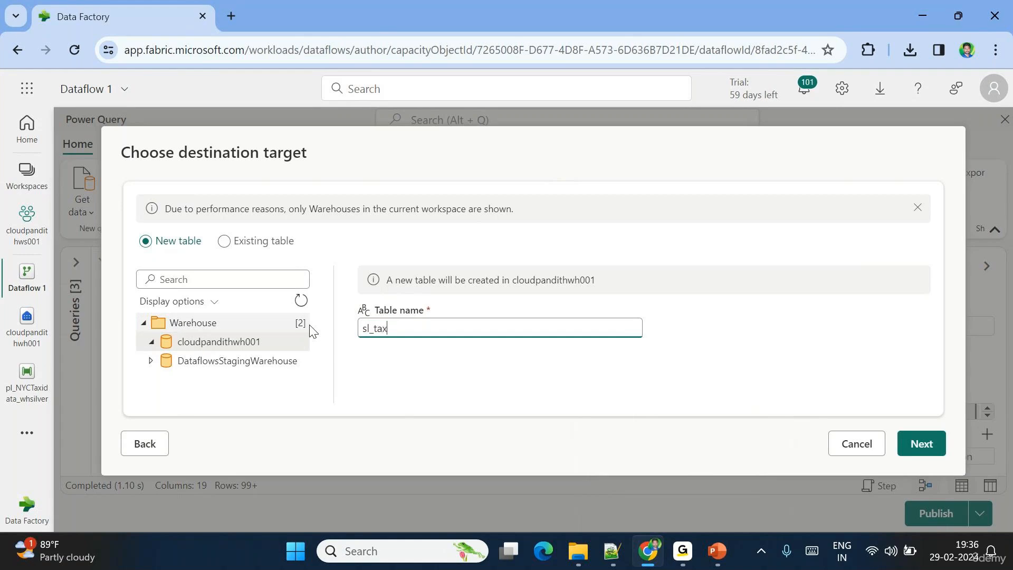
{"action": "type", "text": "idata"}
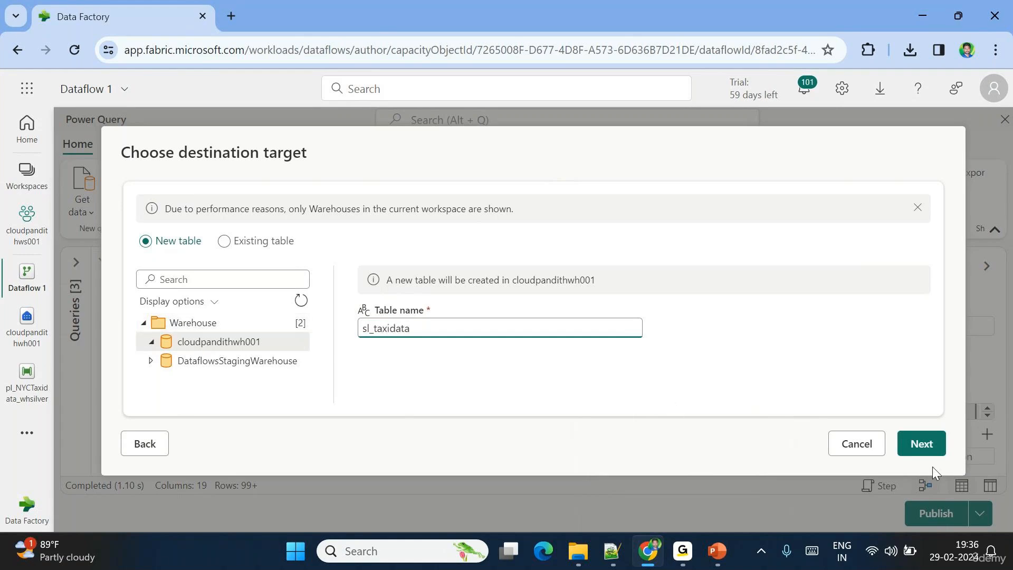
{"action": "left_click", "coordinate": [917, 446]}
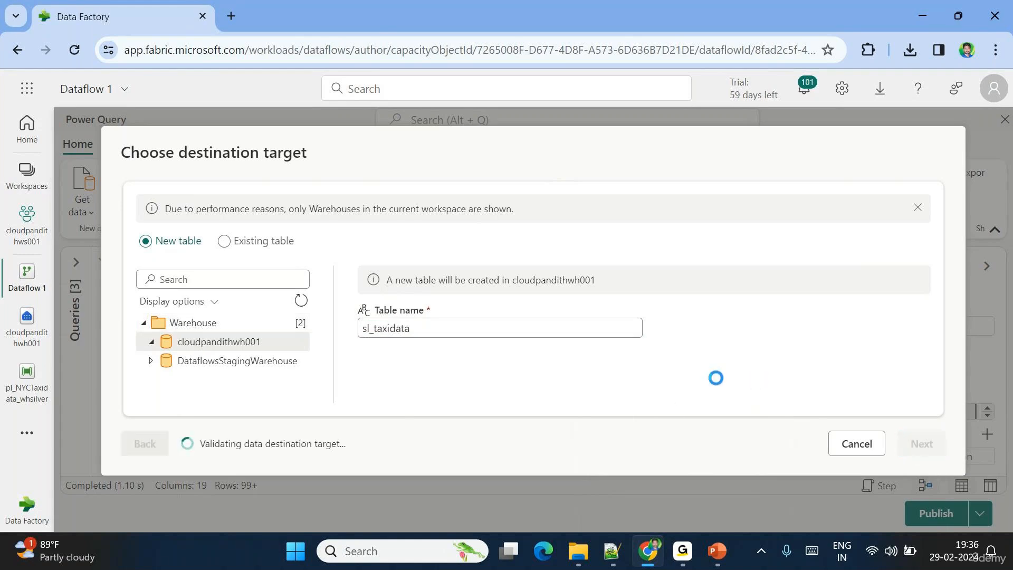
- Review the Replace and Fixed schema column mapping, then save the destination settings
{"action": "scroll", "coordinate": [453, 326], "scroll_direction": "down", "scroll_amount": 1}
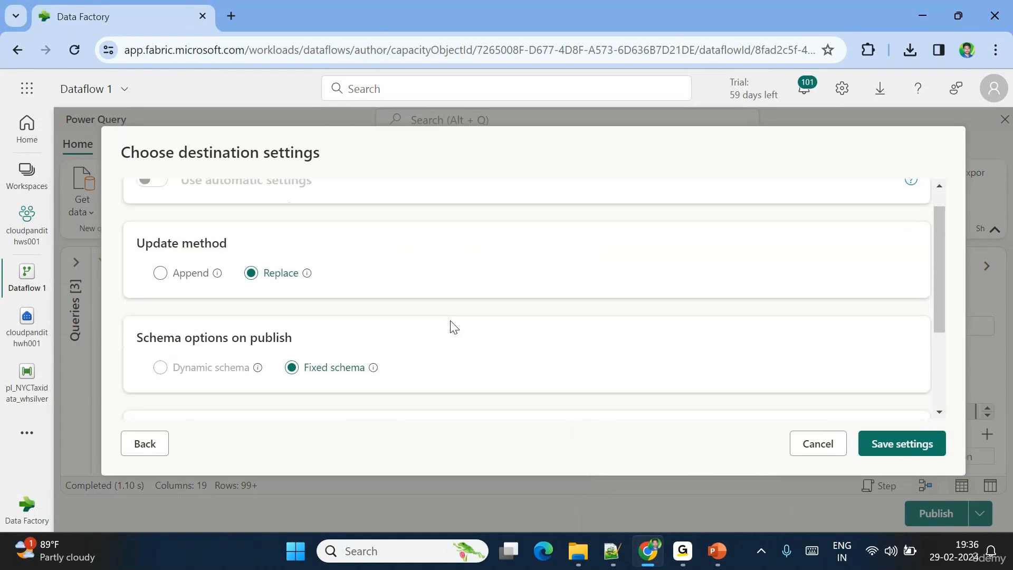
{"action": "scroll", "coordinate": [453, 326], "scroll_direction": "up", "scroll_amount": 1}
{"action": "scroll", "coordinate": [452, 326], "scroll_direction": "down", "scroll_amount": 4}
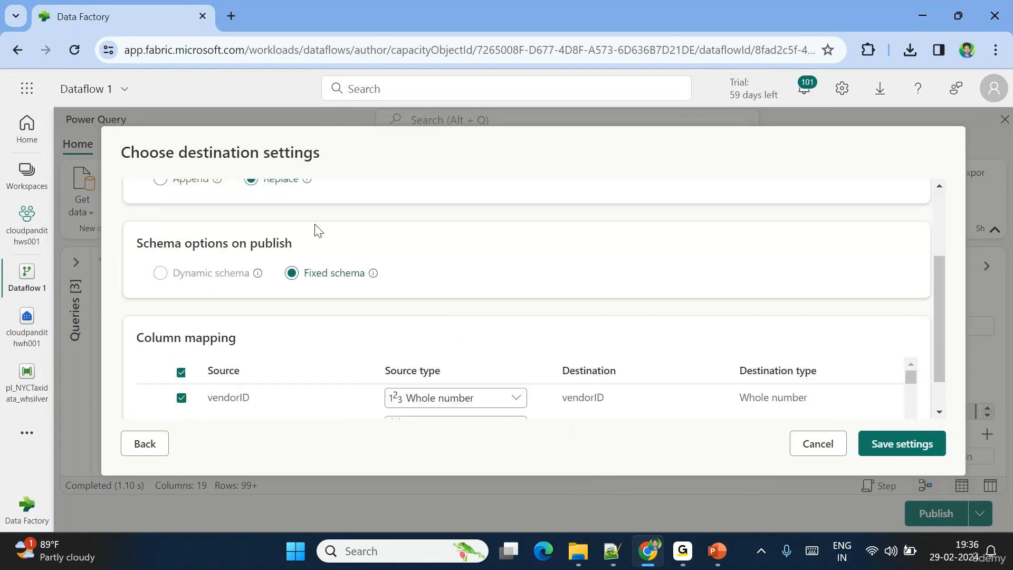
{"action": "scroll", "coordinate": [314, 232], "scroll_direction": "down", "scroll_amount": 2}
{"action": "scroll", "coordinate": [584, 362], "scroll_direction": "down", "scroll_amount": 6}
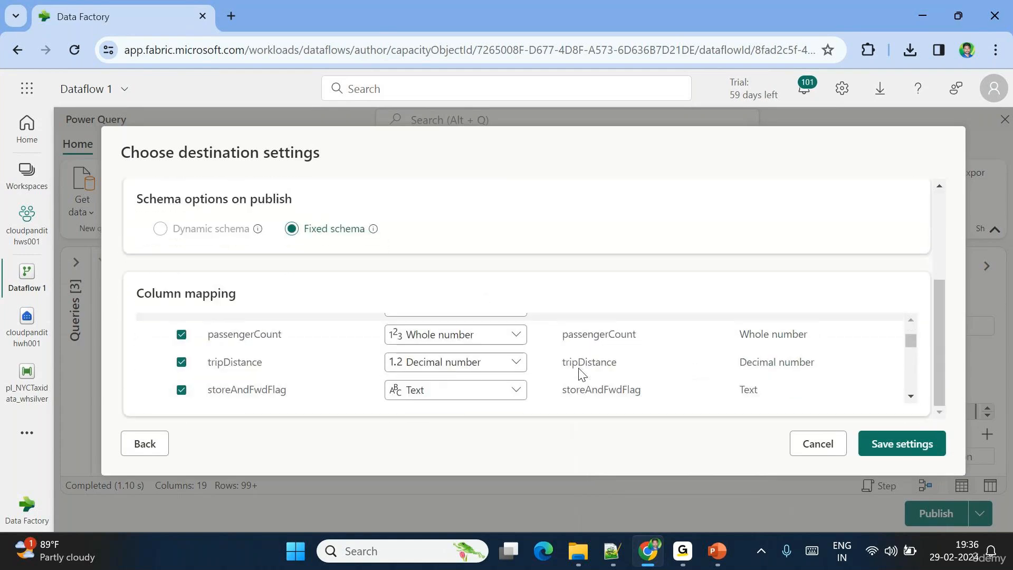
{"action": "left_click", "coordinate": [894, 449]}
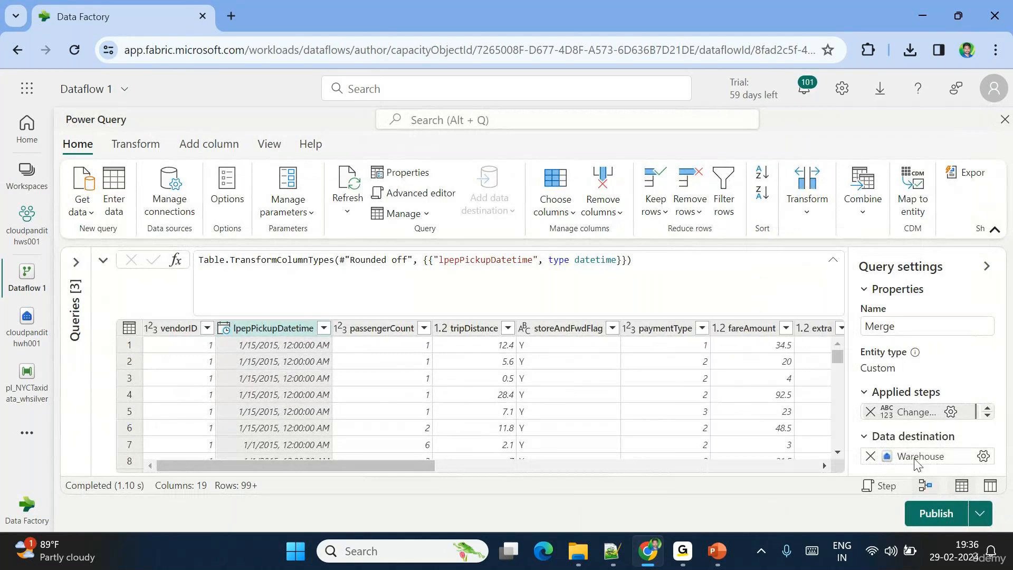
- Publish Dataflow 1 and check the notifications for its publish status
{"action": "left_click", "coordinate": [930, 517]}
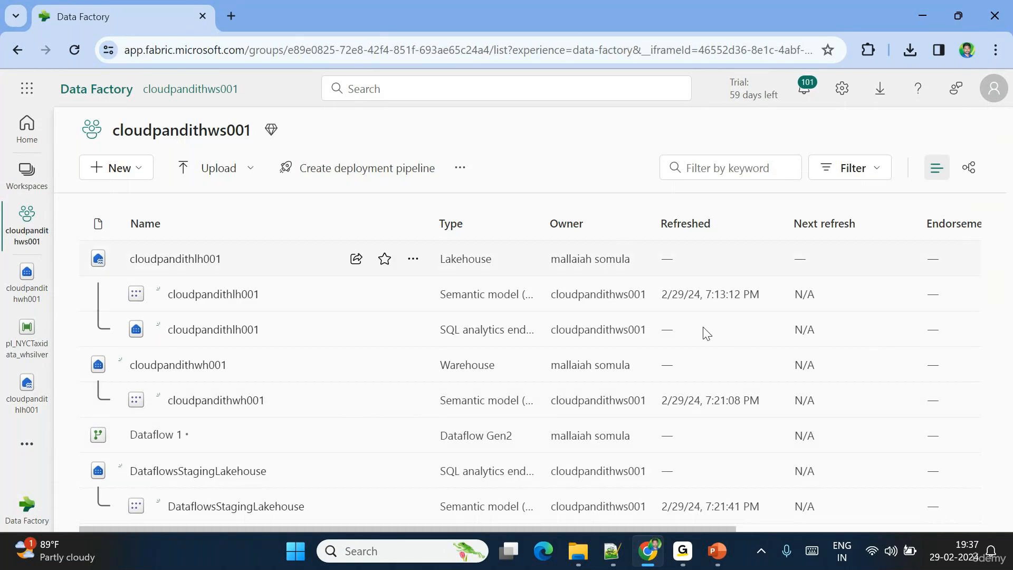
{"action": "left_click", "coordinate": [802, 94]}
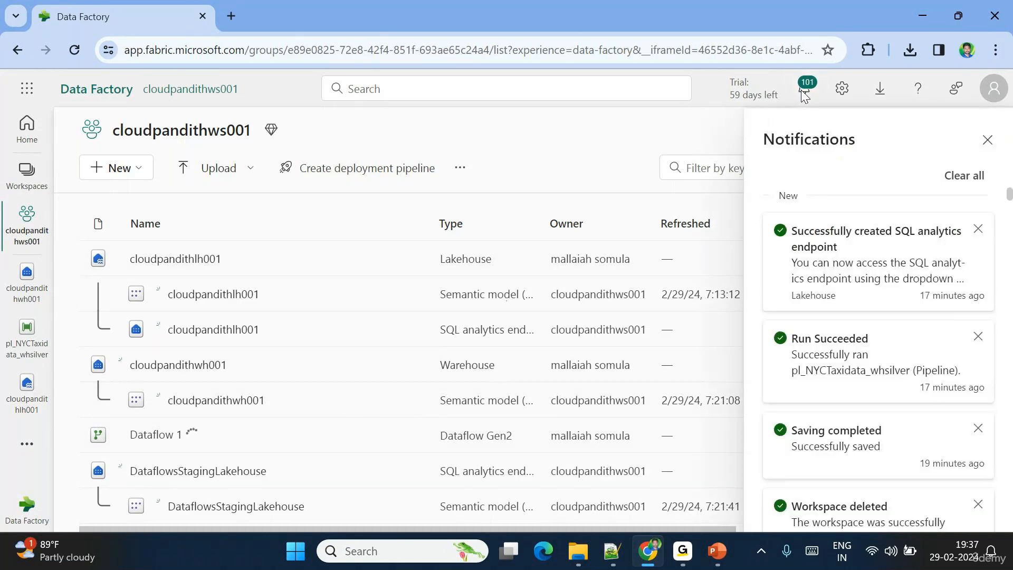
{"action": "left_click", "coordinate": [803, 95]}
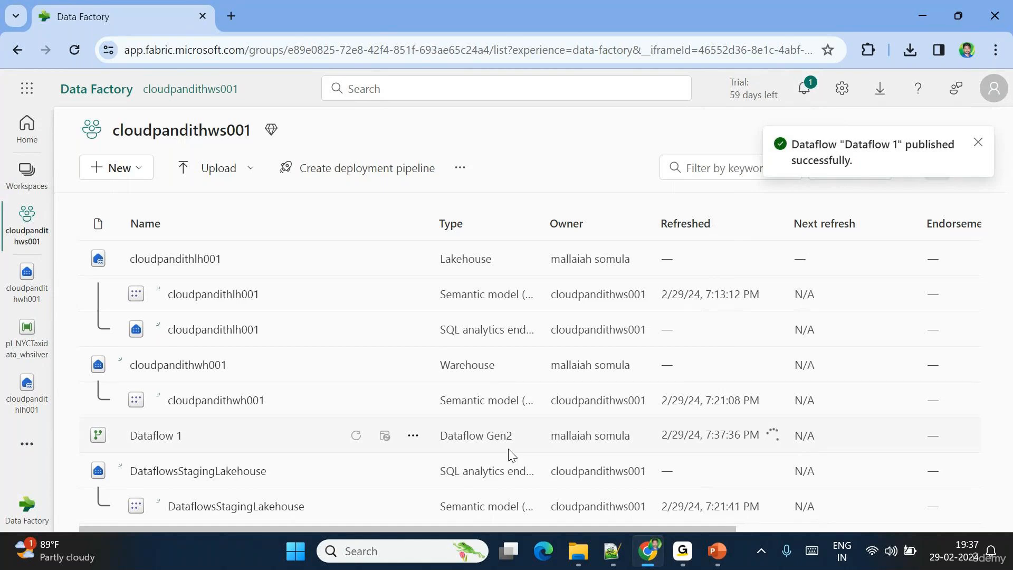
{"action": "left_click", "coordinate": [413, 435]}
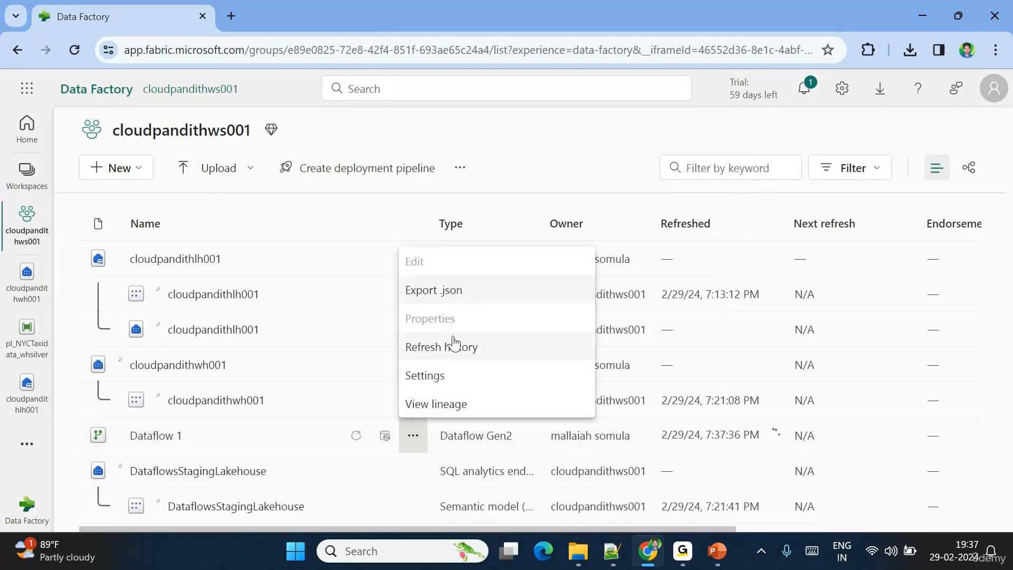
{"action": "left_click", "coordinate": [436, 349]}
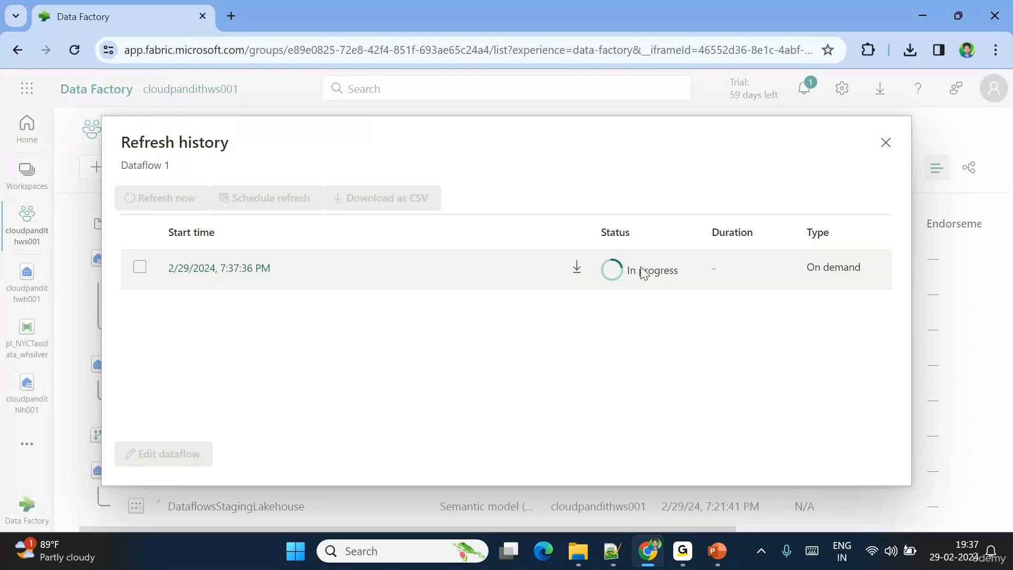
{"action": "left_click", "coordinate": [886, 144]}
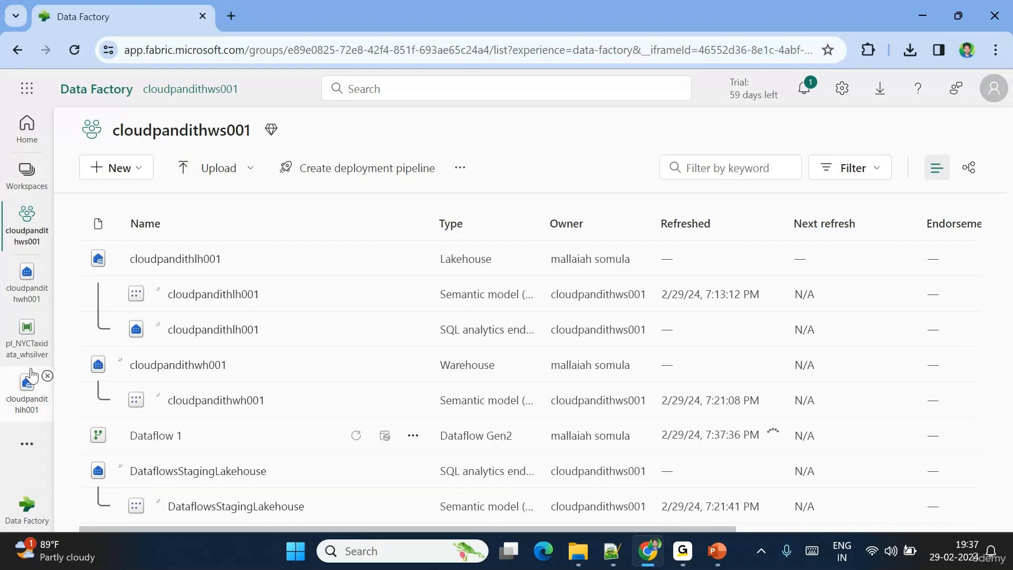
- Open the cloudpandithwh001 warehouse and expand Schemas > dbo > Tables
{"action": "left_click", "coordinate": [23, 295]}
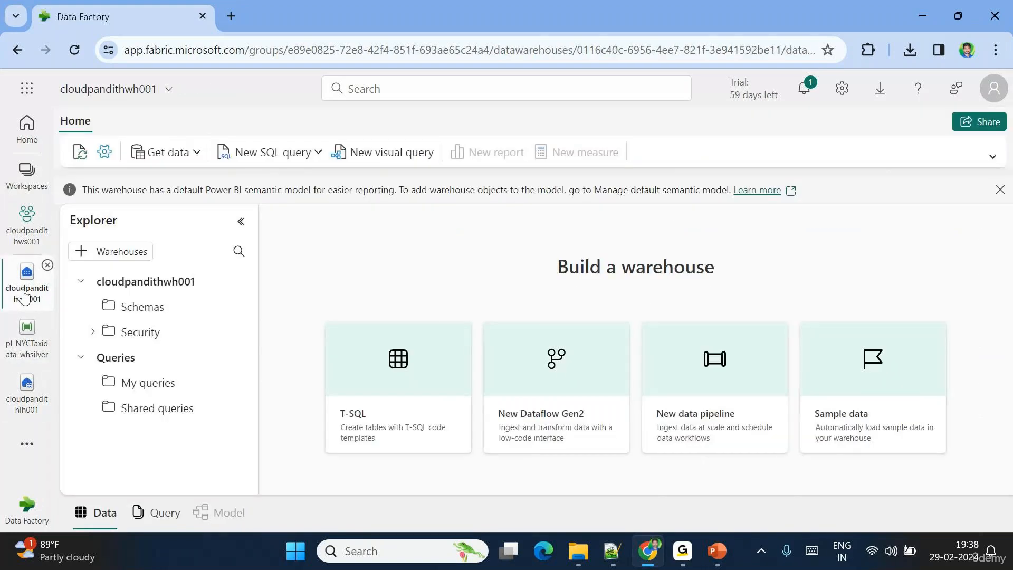
{"action": "left_click", "coordinate": [92, 306]}
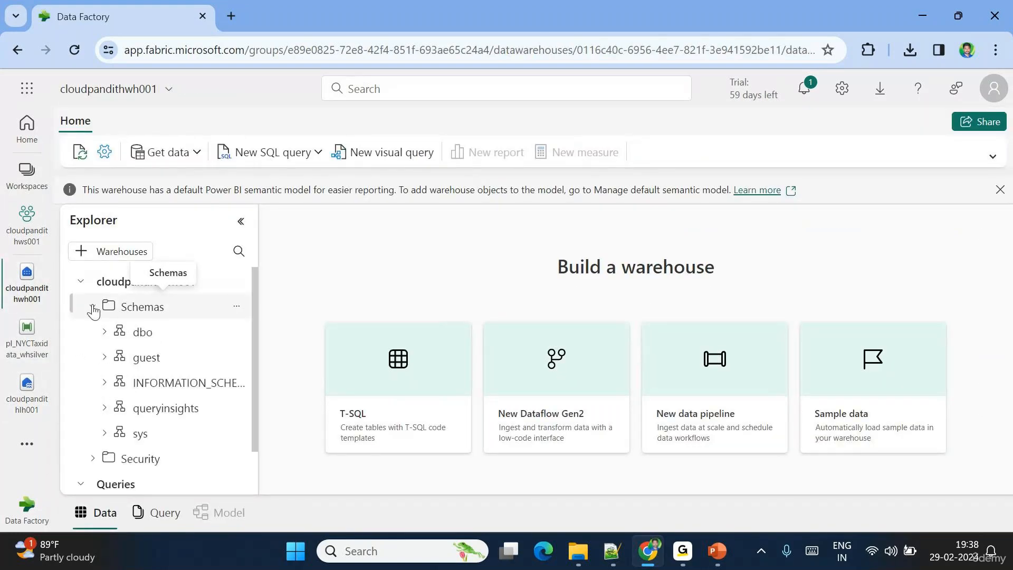
{"action": "left_click", "coordinate": [137, 332]}
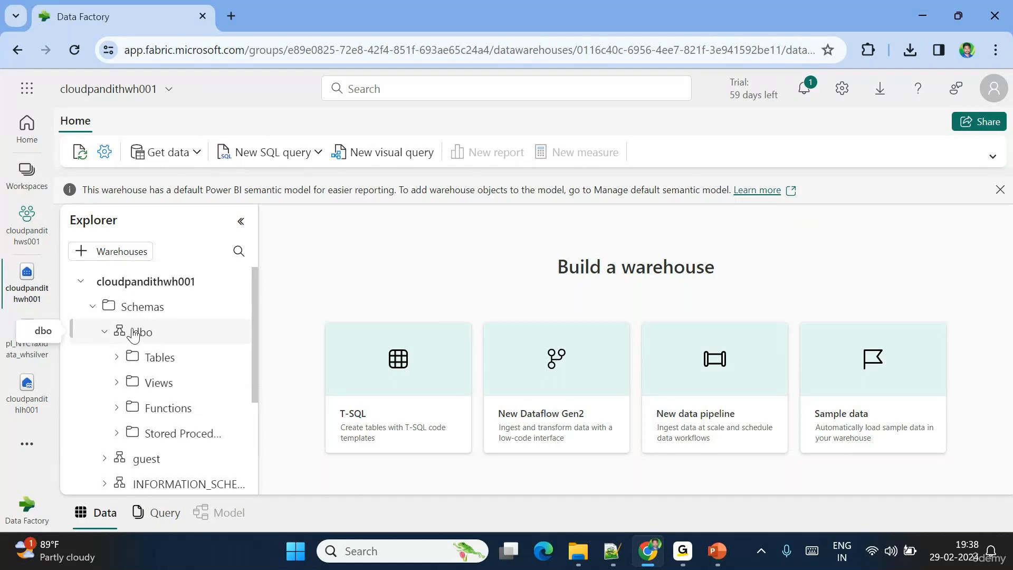
{"action": "left_click", "coordinate": [117, 357]}
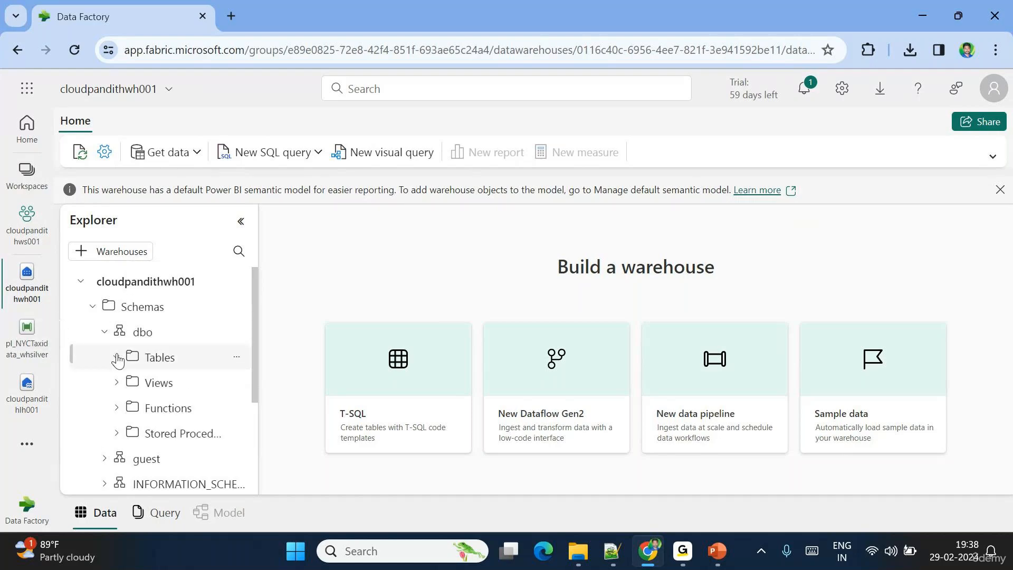
- Refresh the Tables list until sl_taxidata appears, then preview its 1,000 rows
{"action": "left_click", "coordinate": [237, 357]}
{"action": "left_click", "coordinate": [270, 431]}
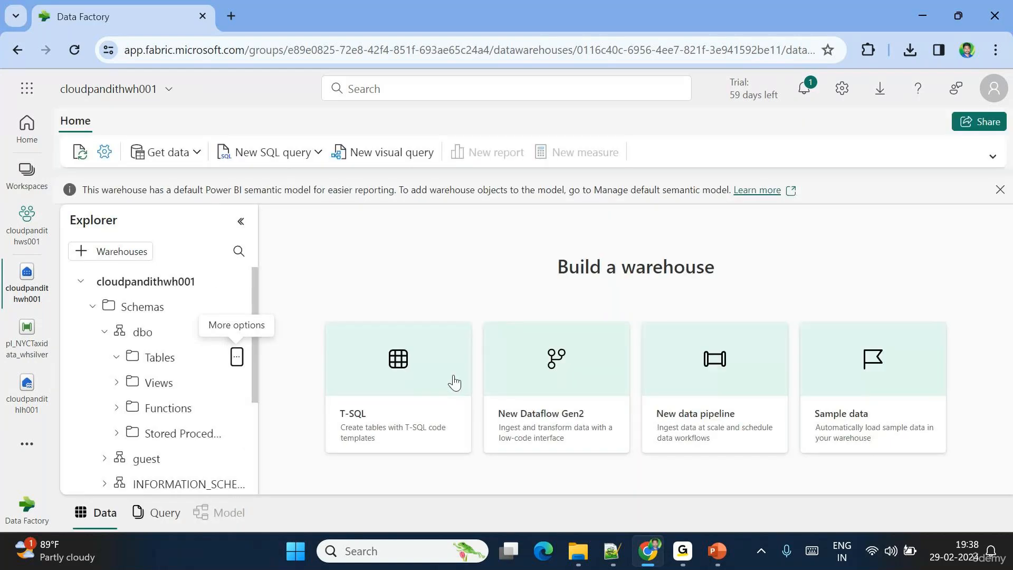
{"action": "left_click", "coordinate": [237, 357]}
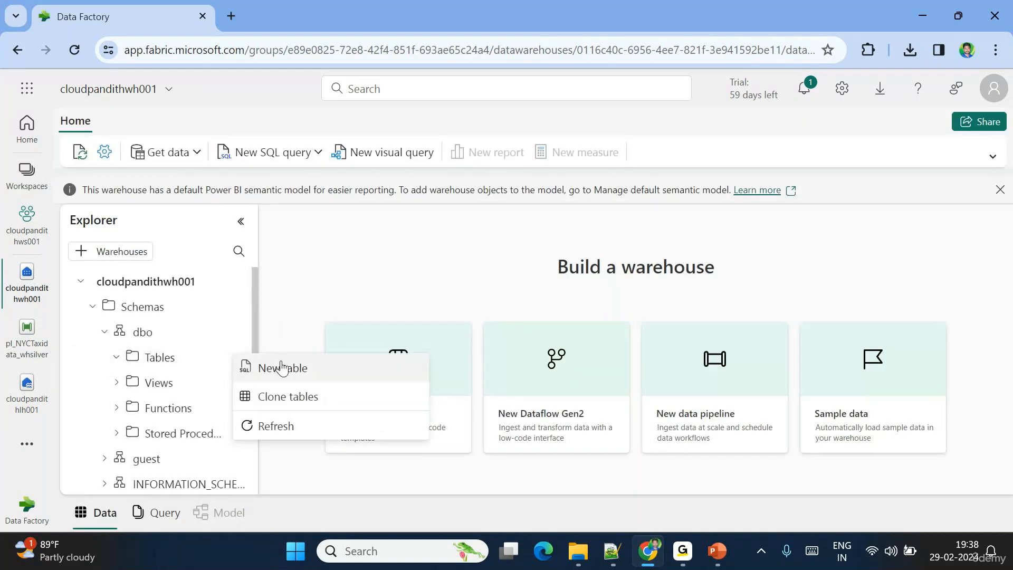
{"action": "left_click", "coordinate": [291, 425]}
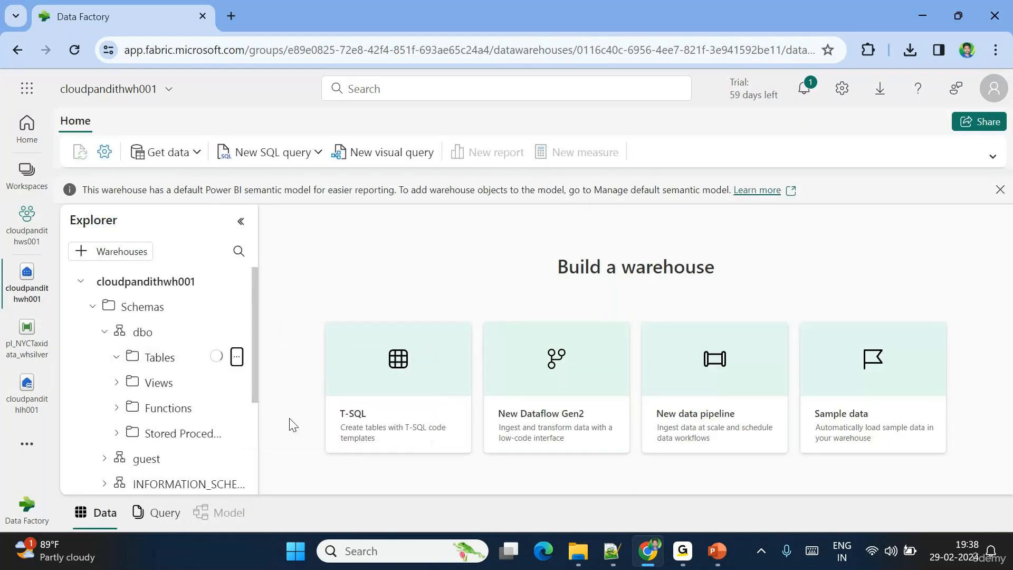
{"action": "left_click", "coordinate": [236, 359]}
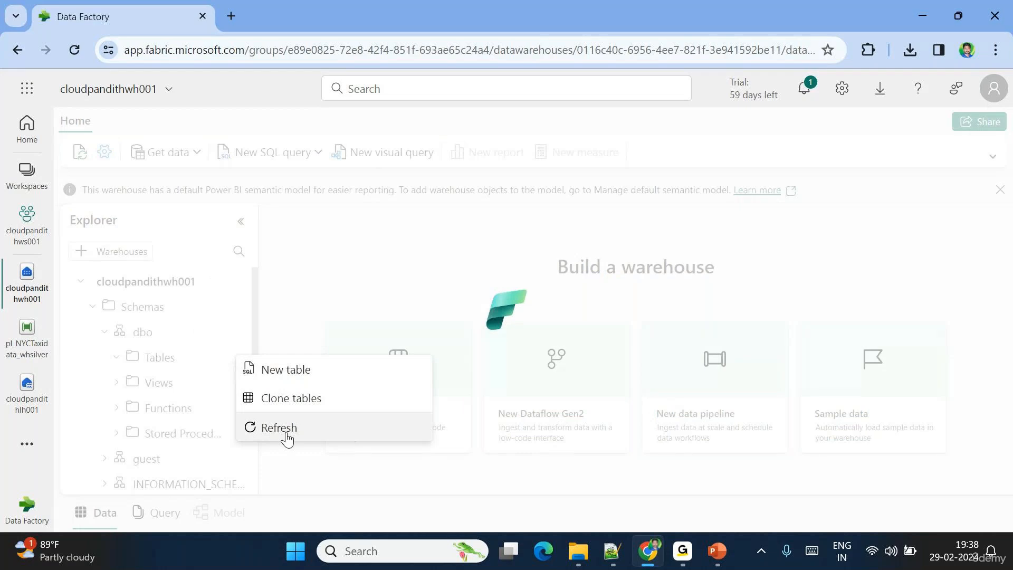
{"action": "left_click", "coordinate": [286, 434]}
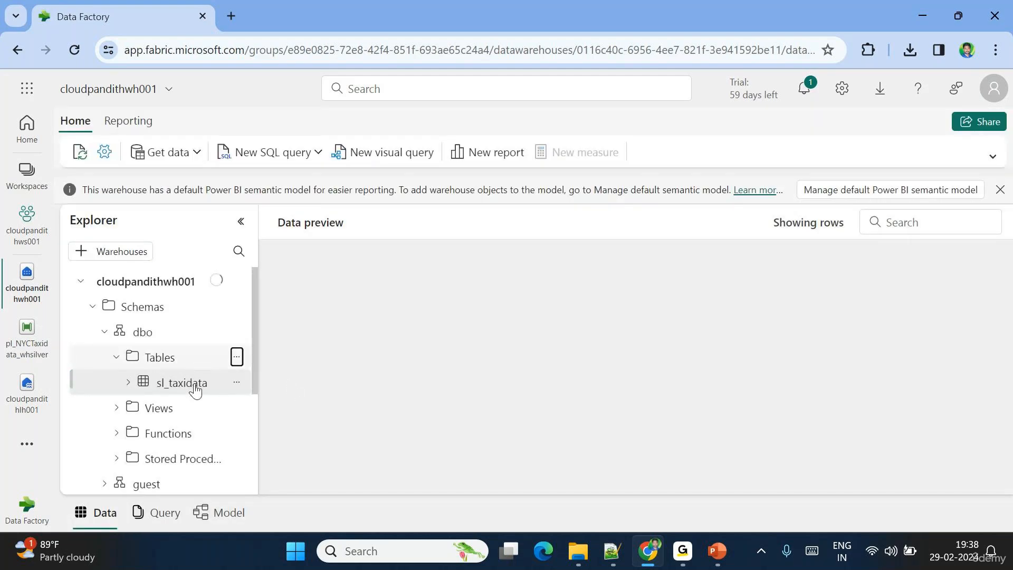
{"action": "left_click", "coordinate": [142, 390]}
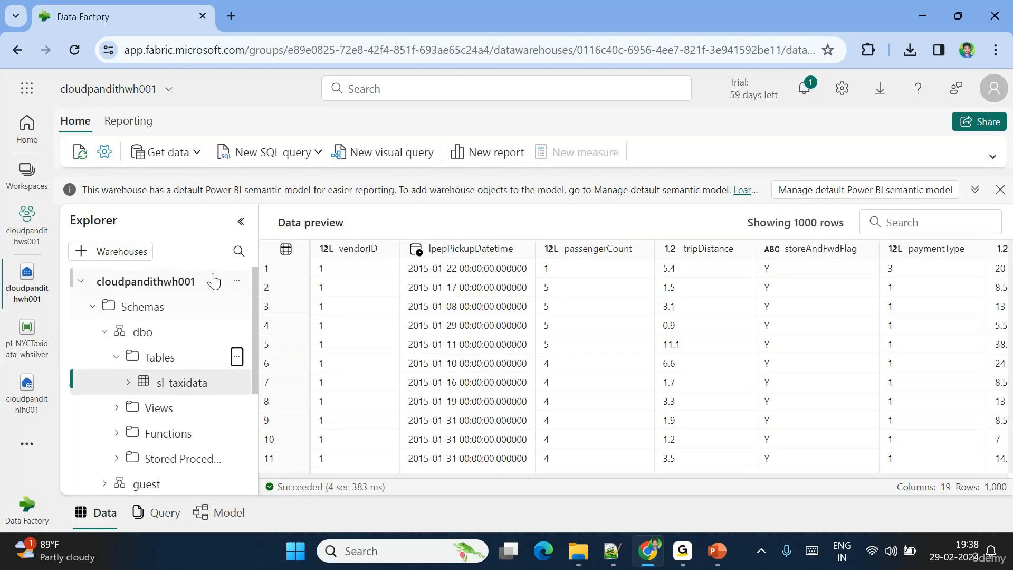
{"action": "mouse_move", "coordinate": [457, 474]}
{"action": "left_mouse_down"}
{"action": "mouse_move", "coordinate": [549, 483]}
{"action": "mouse_move", "coordinate": [958, 473]}
{"action": "mouse_move", "coordinate": [458, 465]}
{"action": "left_mouse_up"}
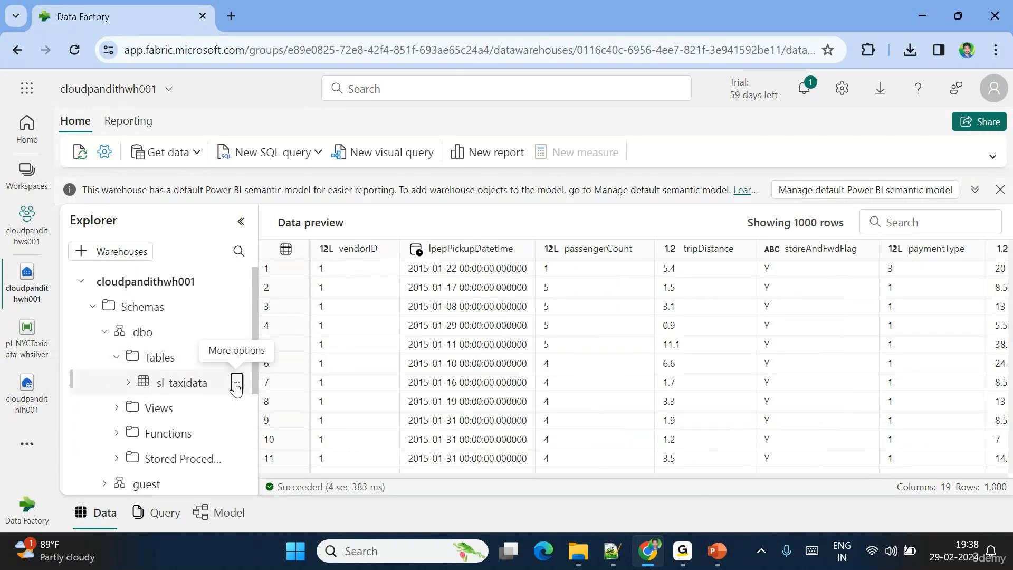
- Drop the sl_taxidata table by running a DROP TABLE query
{"action": "left_click", "coordinate": [236, 389]}
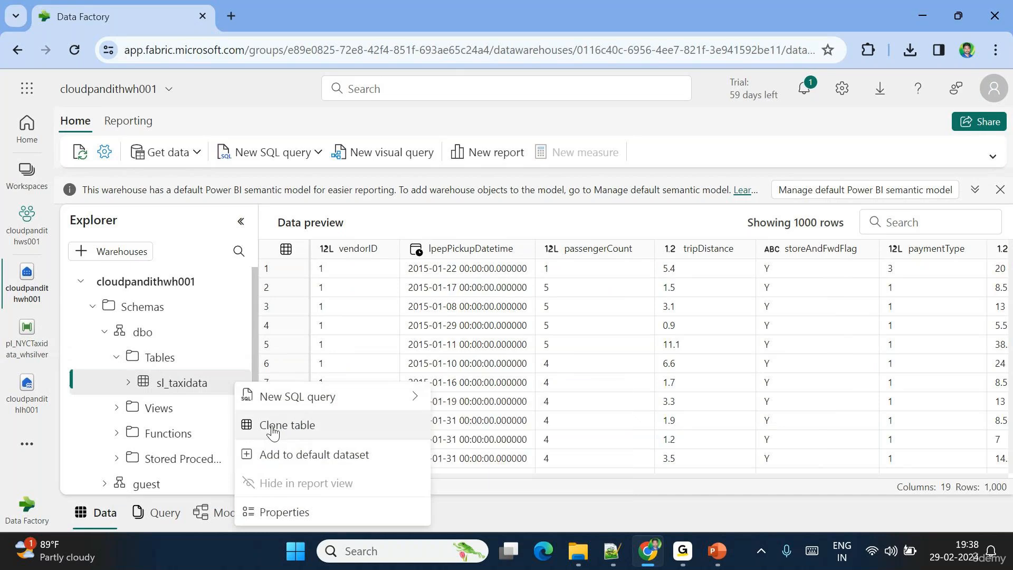
{"action": "mouse_move", "coordinate": [292, 397]}
{"action": "left_click", "coordinate": [452, 455]}
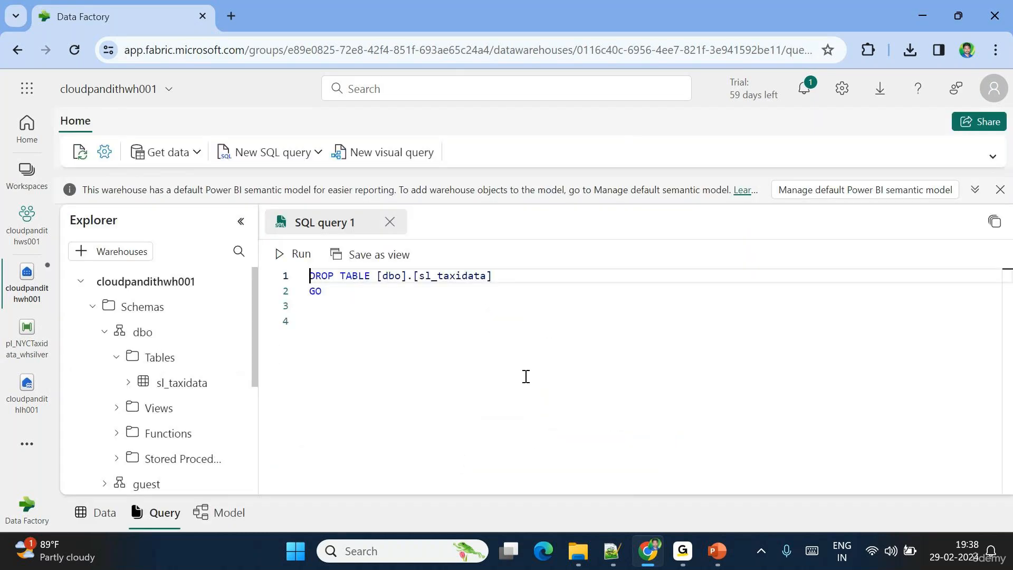
{"action": "left_click", "coordinate": [285, 253]}
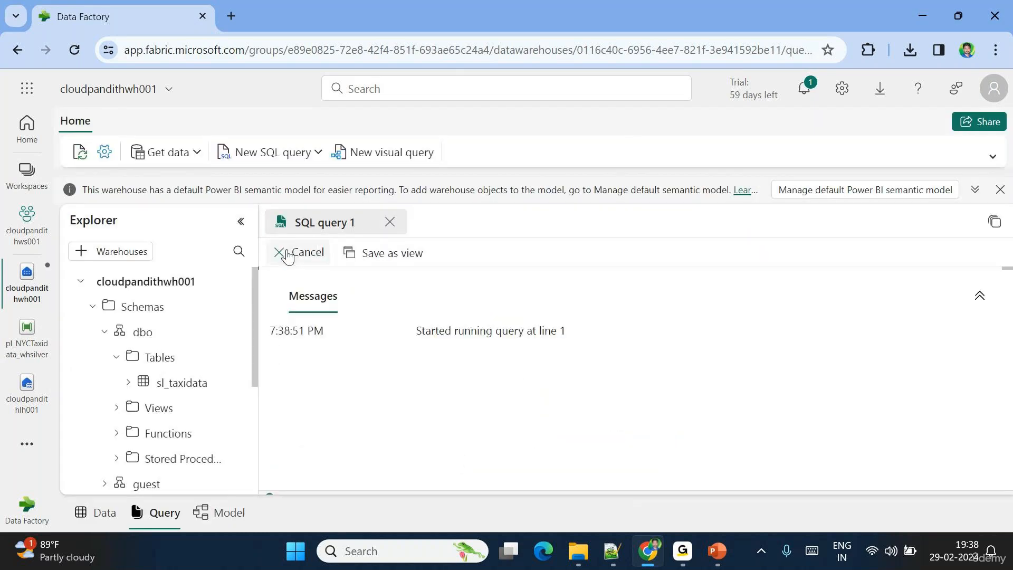
- Refresh Tables to confirm sl_taxidata is gone, then open the cloudpandithlh001 lakehouse
{"action": "left_click", "coordinate": [236, 358]}
{"action": "left_click", "coordinate": [278, 427]}
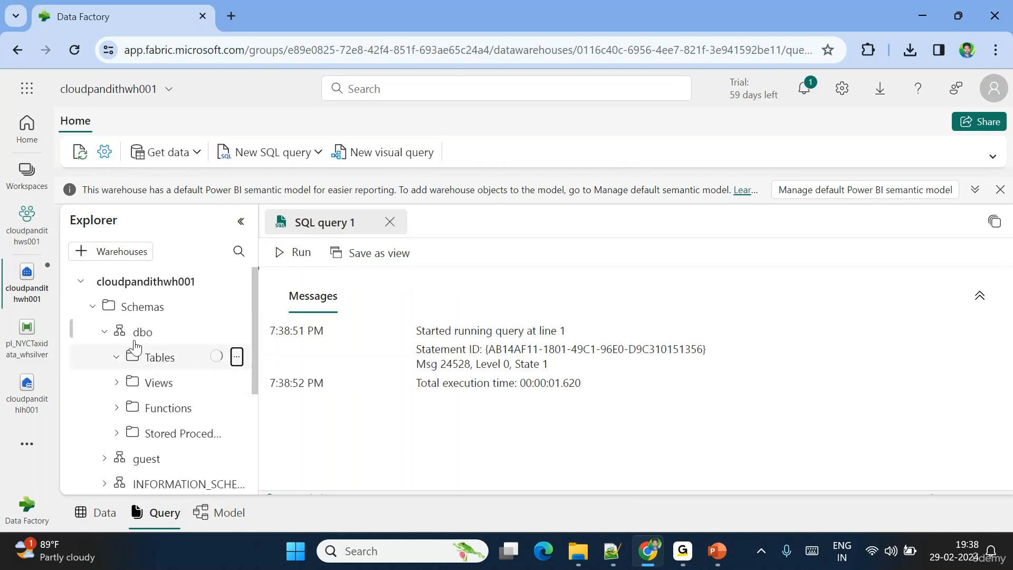
{"action": "left_click", "coordinate": [27, 393]}
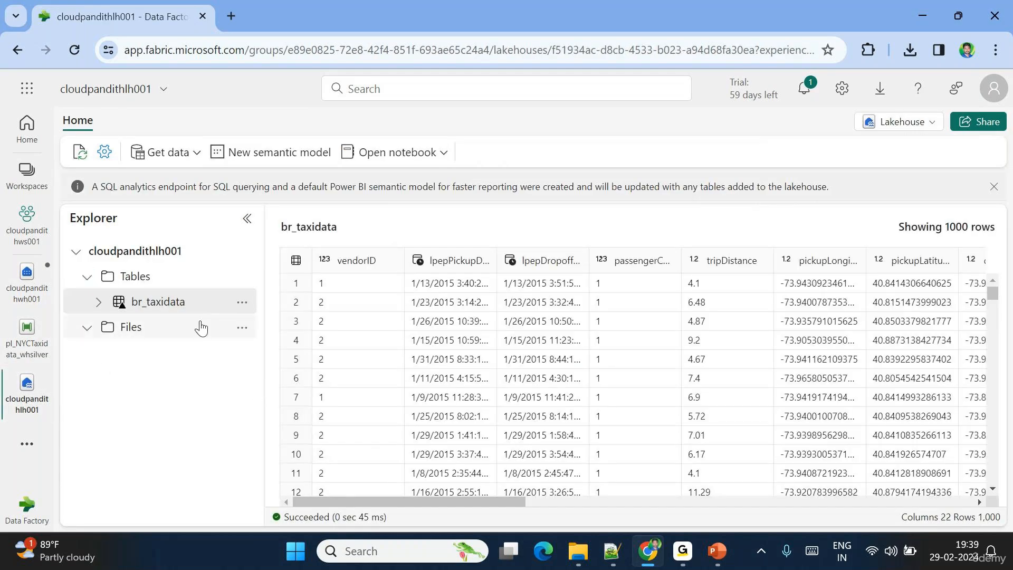
- Delete the br_taxidata table from the lakehouse and refresh its Tables list
{"action": "left_click", "coordinate": [242, 302]}
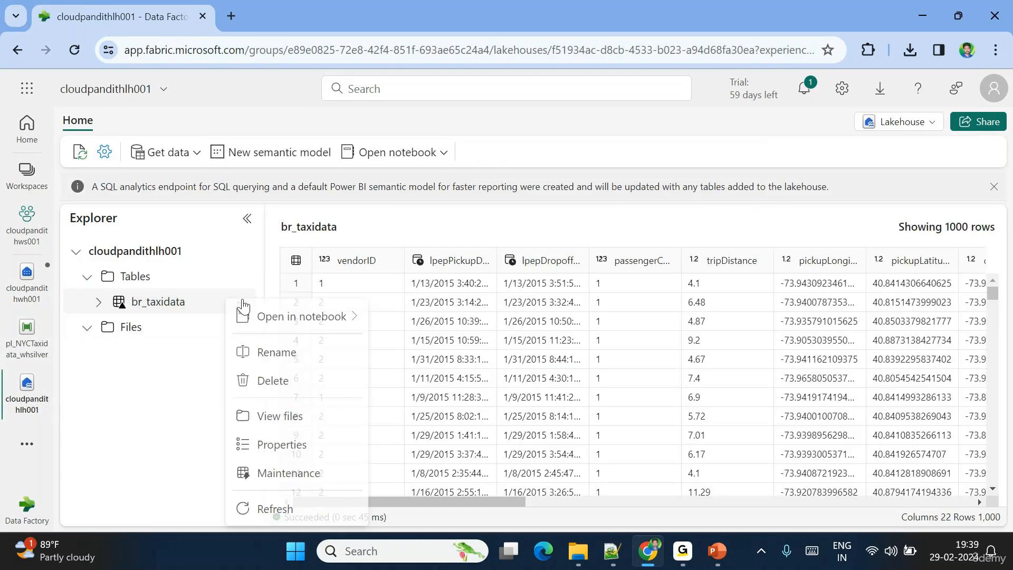
{"action": "left_click", "coordinate": [287, 381]}
{"action": "left_click", "coordinate": [523, 371]}
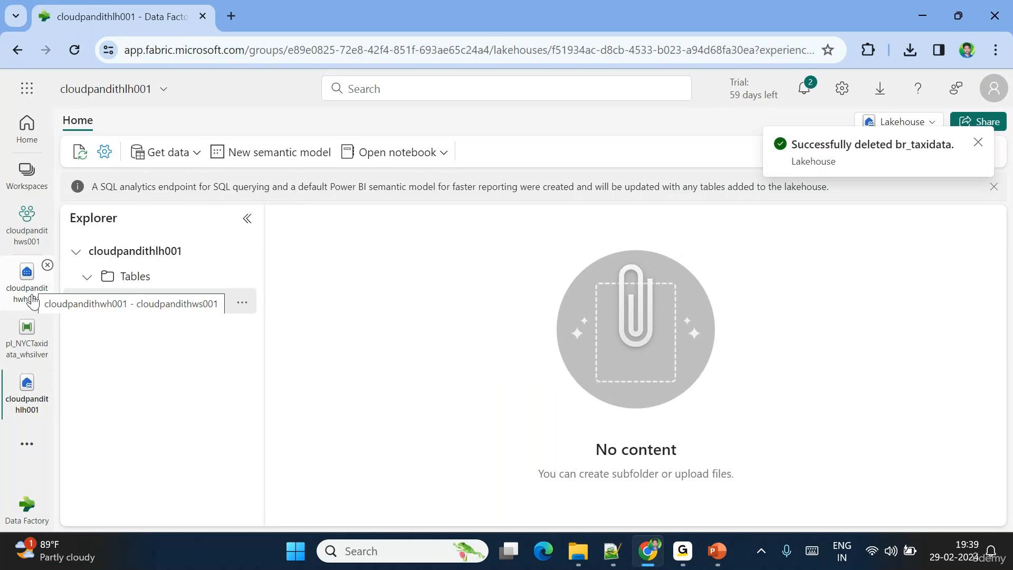
{"action": "left_click", "coordinate": [157, 308]}
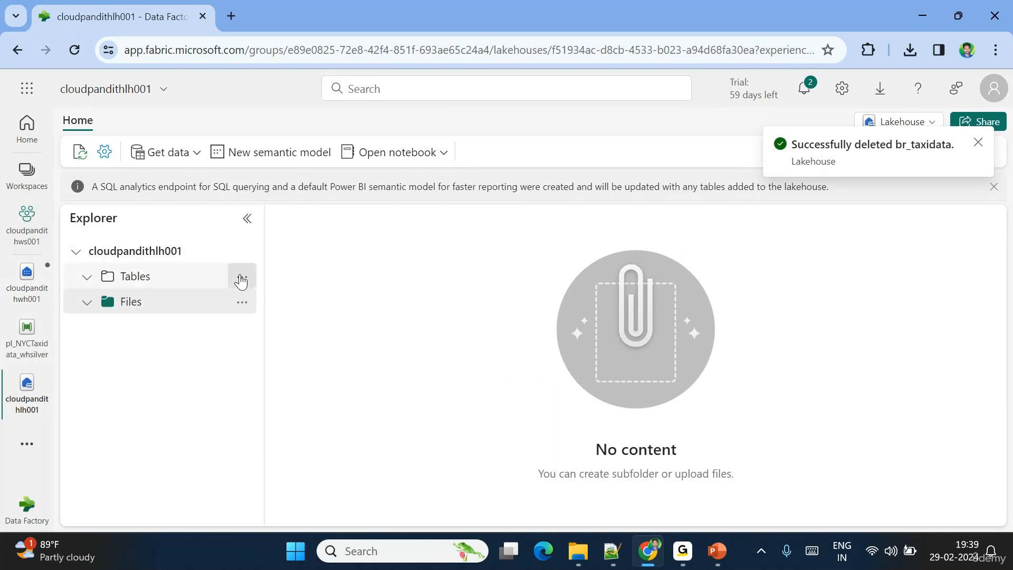
{"action": "left_click", "coordinate": [241, 276]}
{"action": "left_click", "coordinate": [261, 375]}
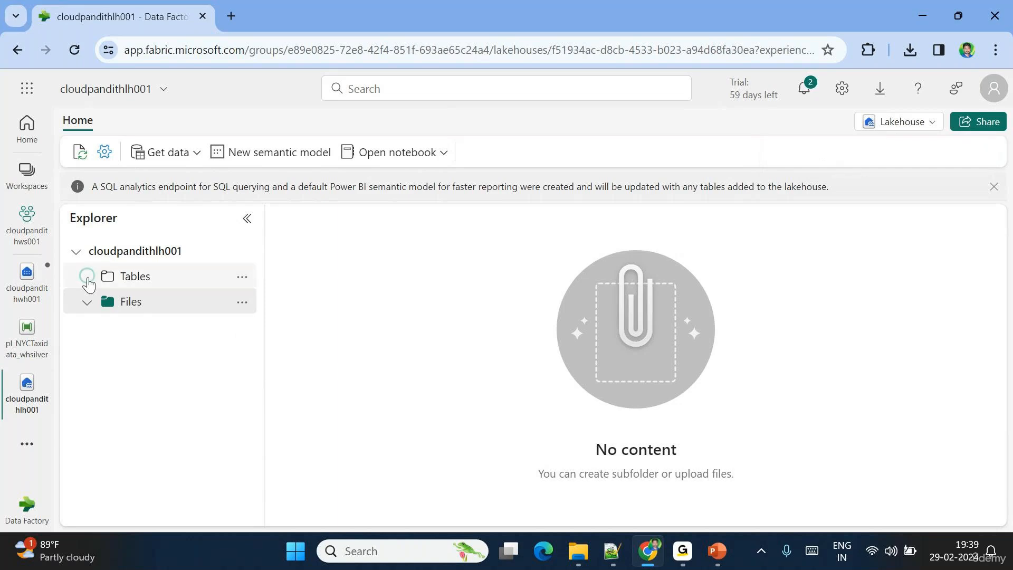
- Open cloudpandithwh001 and refresh its dbo Tables list
{"action": "left_click", "coordinate": [27, 279]}
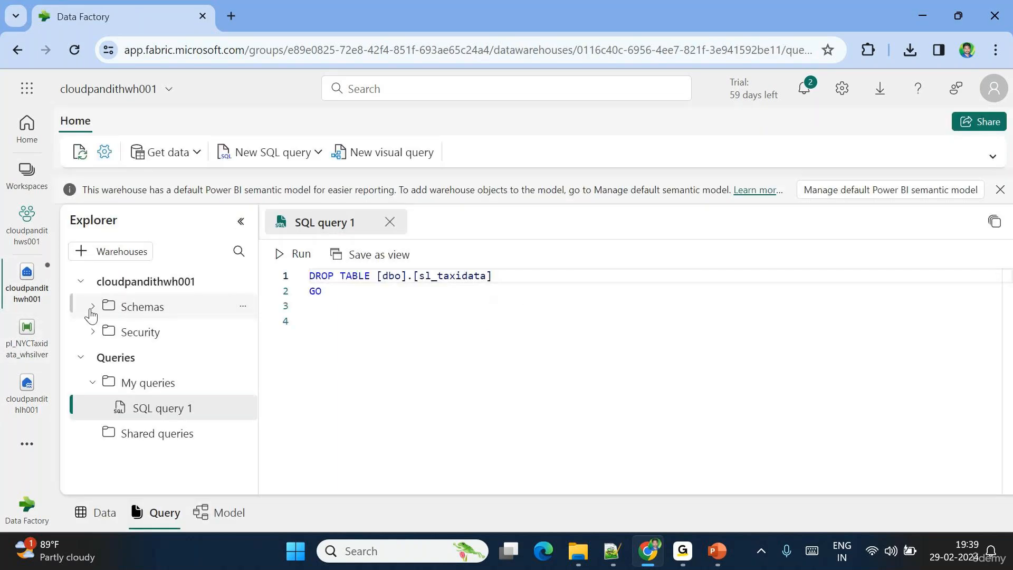
{"action": "left_click", "coordinate": [93, 307]}
{"action": "left_click", "coordinate": [103, 333]}
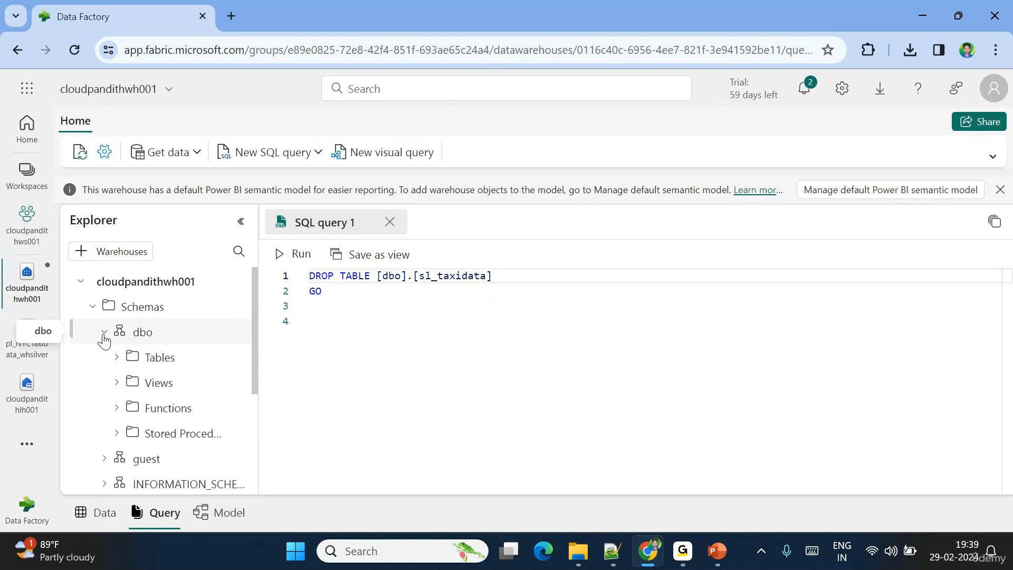
{"action": "left_click", "coordinate": [236, 357]}
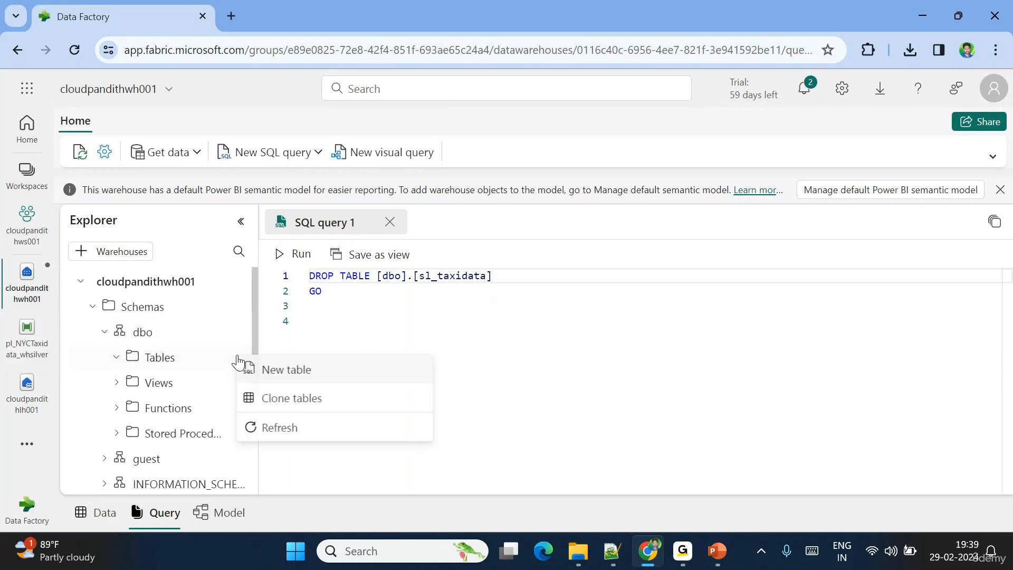
{"action": "left_click", "coordinate": [283, 429]}
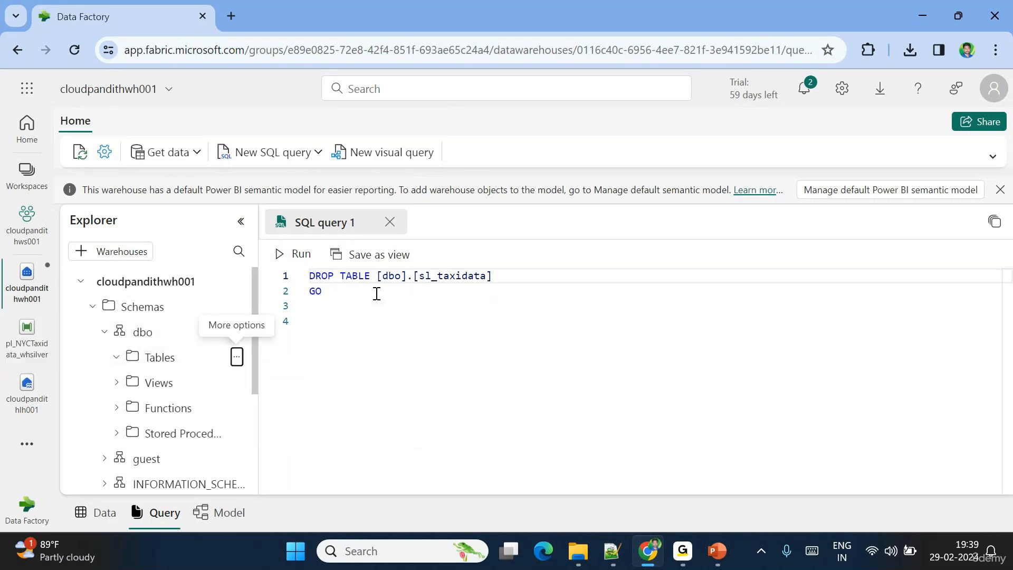
- Clear the DROP TABLE query text, dismiss the warning, and open pl_NYCTaxidata_whsilver
{"action": "left_click_drag", "start_coordinate": [375, 292], "coordinate": [293, 277]}
{"action": "key", "text": "Delete"}
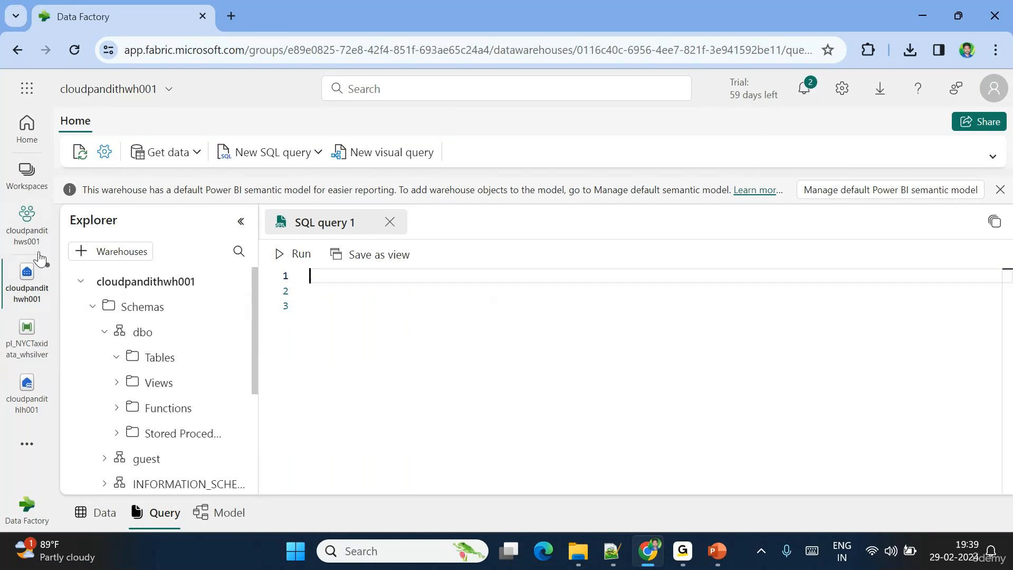
{"action": "left_click", "coordinate": [27, 303]}
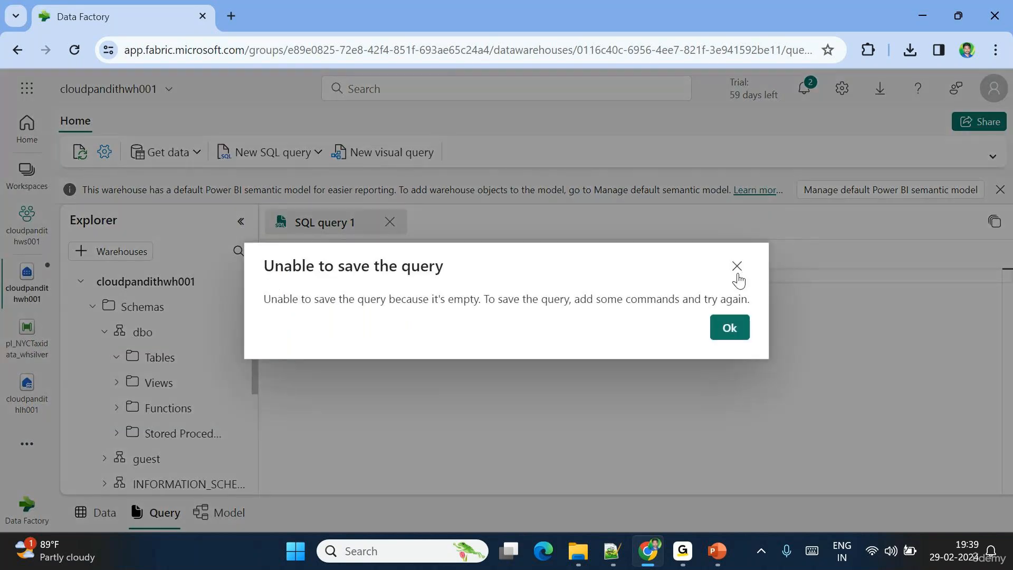
{"action": "left_click", "coordinate": [736, 269]}
{"action": "left_click", "coordinate": [3, 350]}
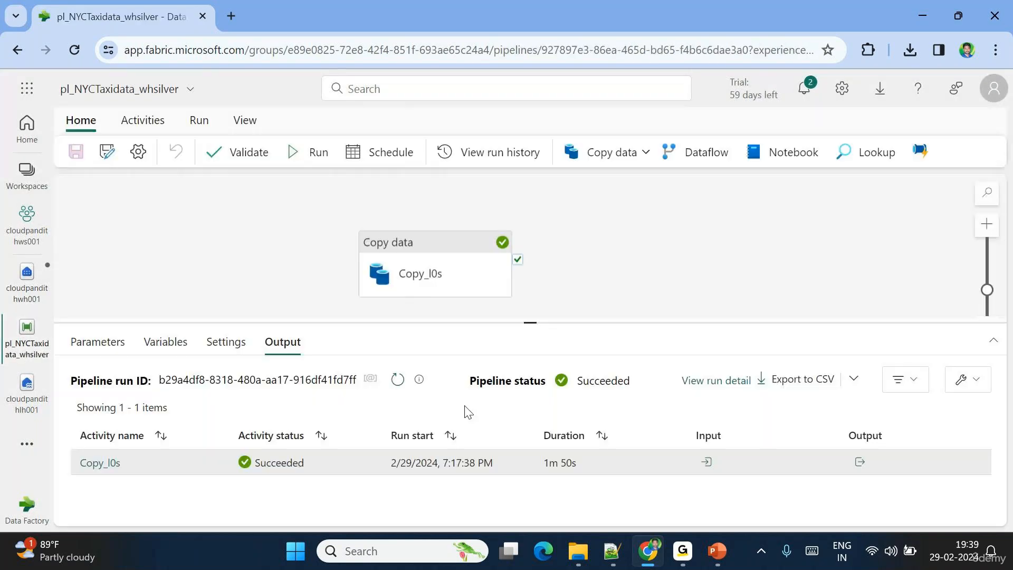
- Add a Dataflow activity after Copy_l0s's success and set it to run Dataflow 1
{"action": "left_click_drag", "start_coordinate": [459, 272], "coordinate": [344, 256]}
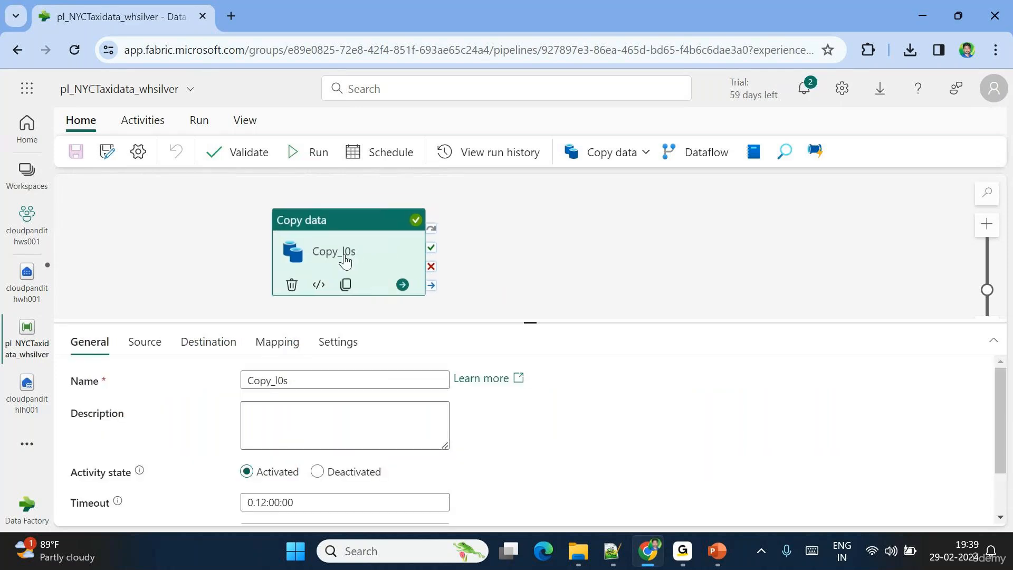
{"action": "left_click", "coordinate": [698, 153]}
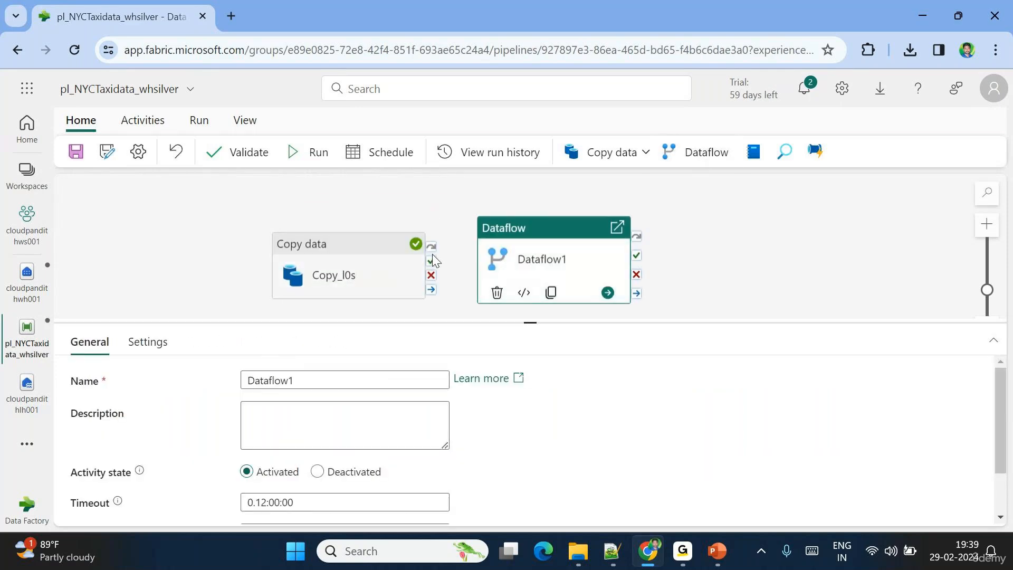
{"action": "left_click_drag", "start_coordinate": [431, 261], "coordinate": [541, 271]}
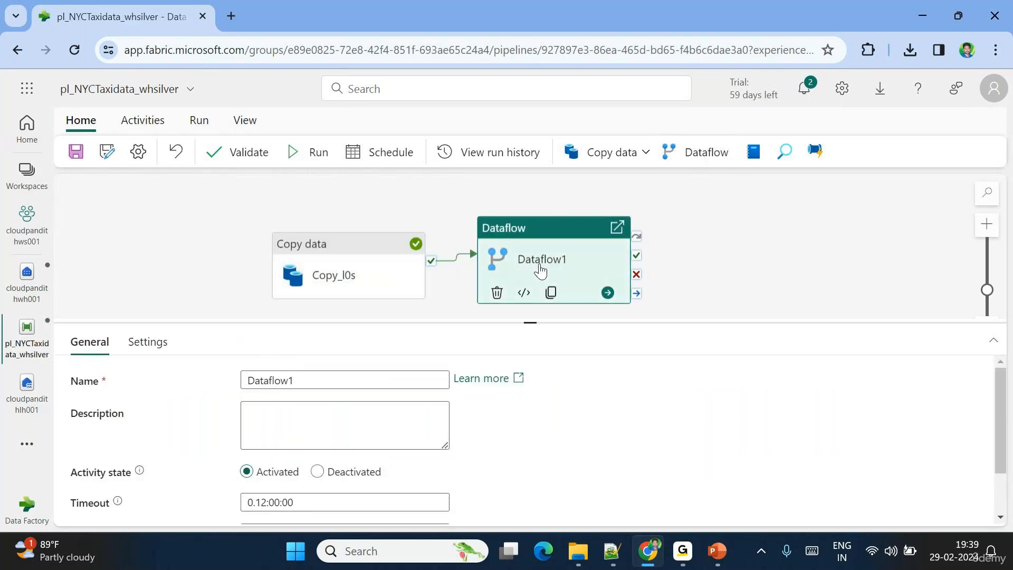
{"action": "left_click", "coordinate": [148, 342]}
{"action": "left_click", "coordinate": [308, 410]}
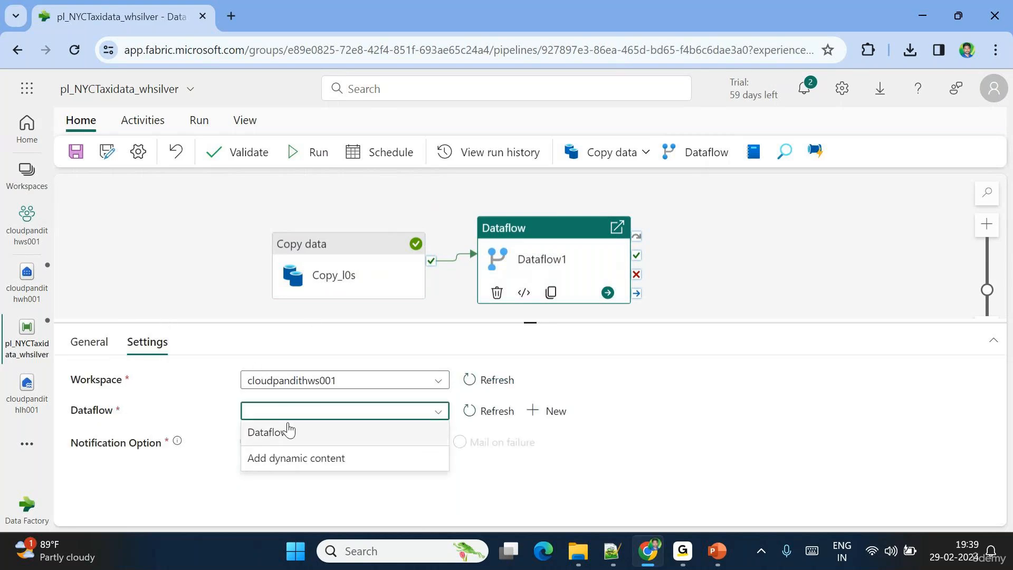
{"action": "left_click", "coordinate": [285, 428]}
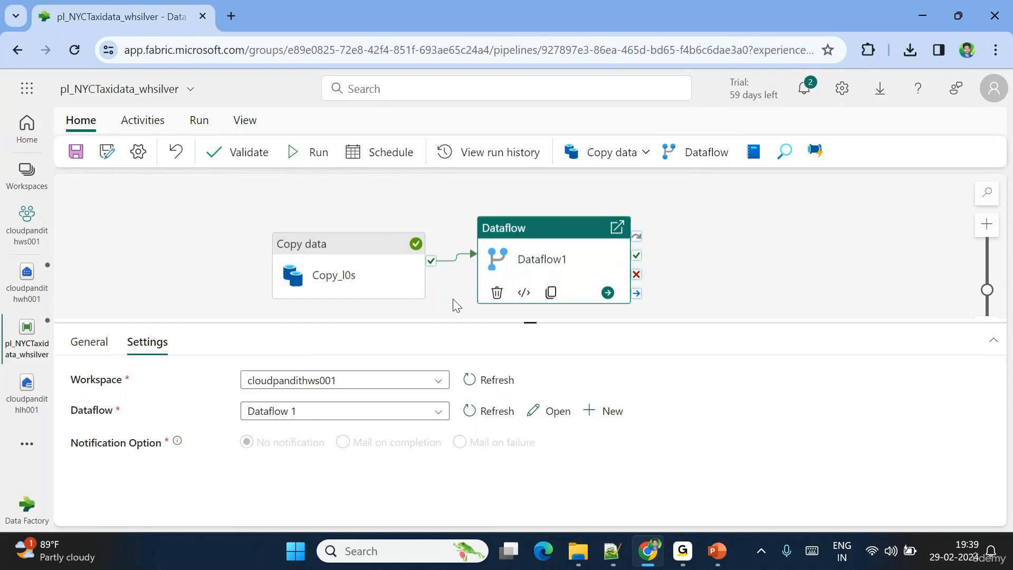
{"action": "left_click_drag", "start_coordinate": [453, 299], "coordinate": [384, 292]}
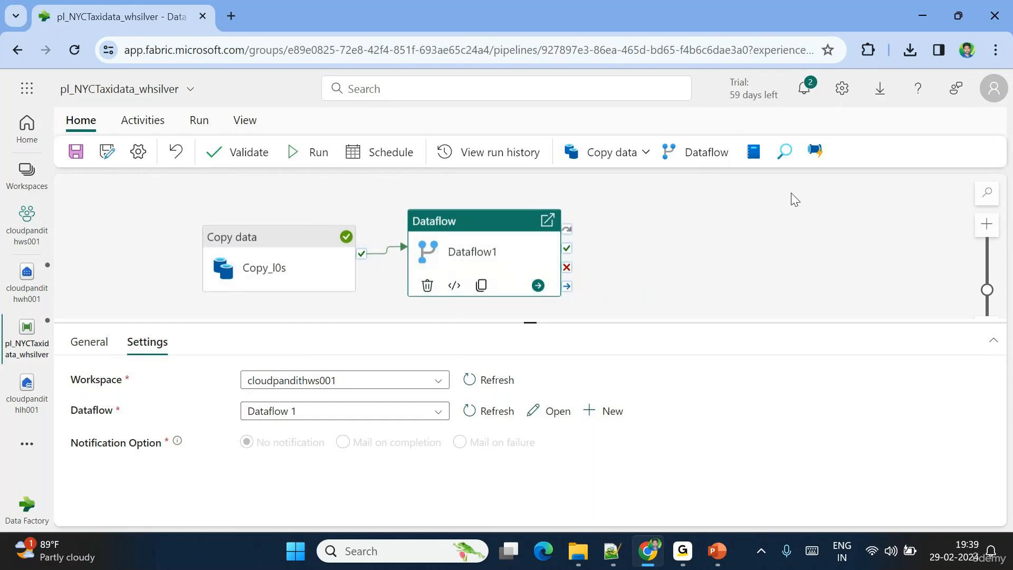
{"action": "left_click", "coordinate": [140, 126]}
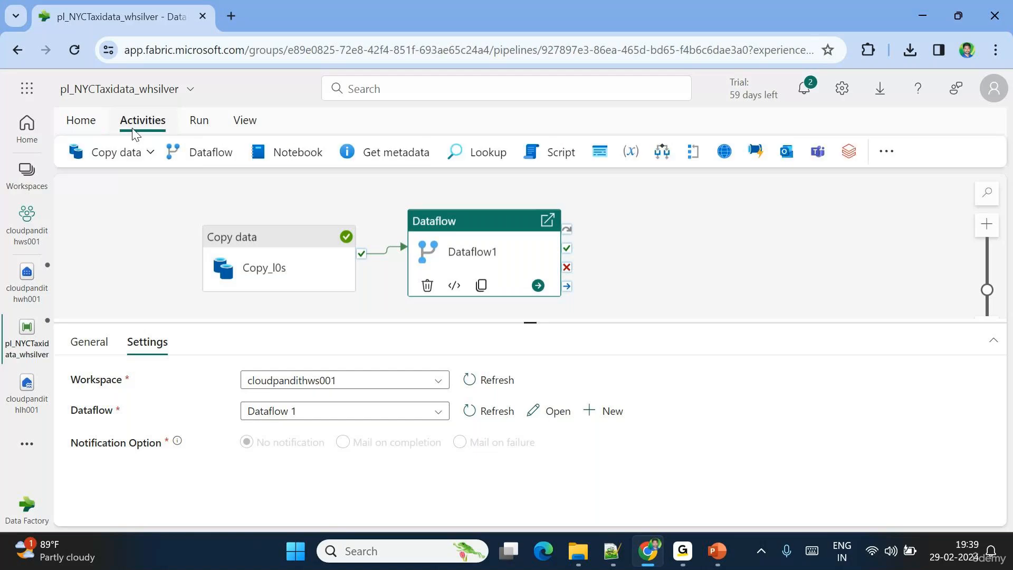
- Add an Office 365 Outlook activity linked to Dataflow1's success output
{"action": "left_click", "coordinate": [786, 153]}
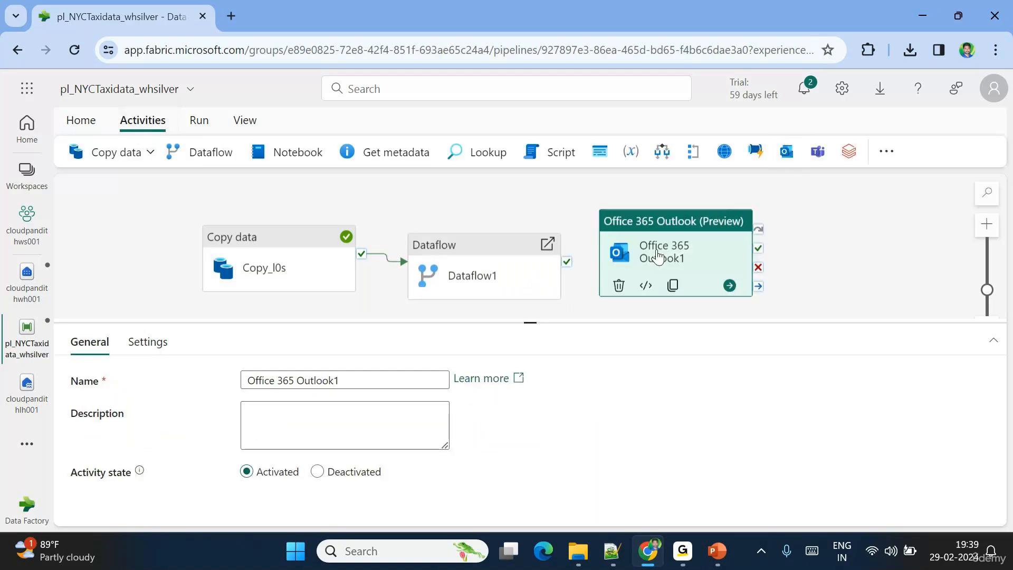
{"action": "left_click_drag", "start_coordinate": [658, 253], "coordinate": [669, 254]}
{"action": "left_click_drag", "start_coordinate": [567, 261], "coordinate": [665, 258]}
{"action": "left_click", "coordinate": [662, 258]}
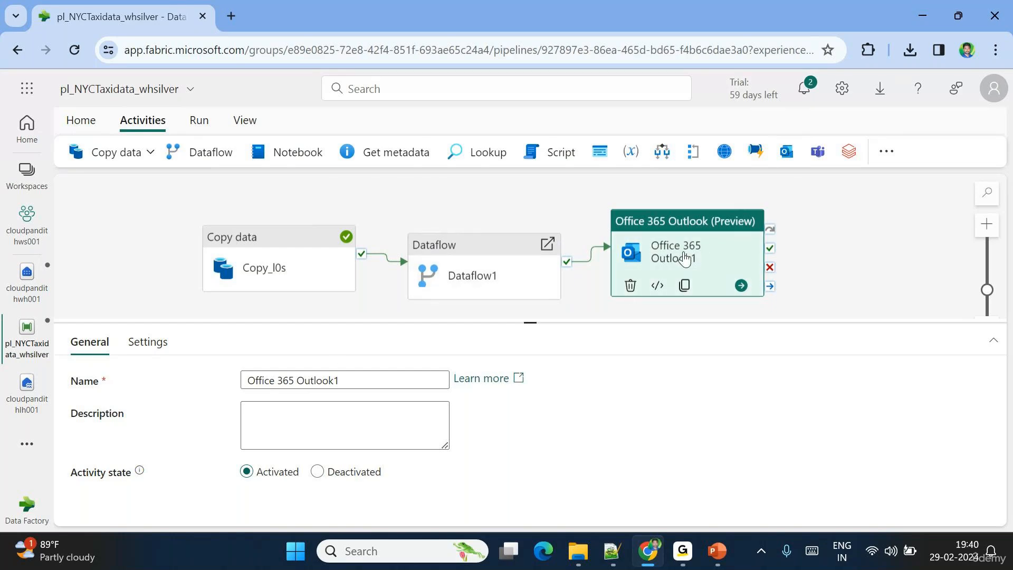
- Sign the Outlook activity in with the work account and allow the connection access
{"action": "left_click", "coordinate": [149, 343]}
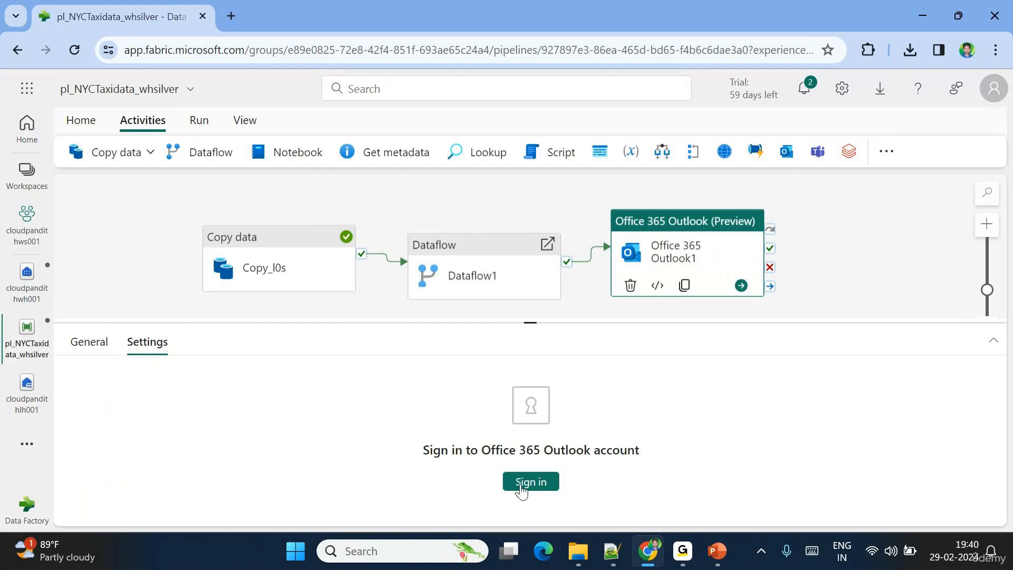
{"action": "left_click", "coordinate": [522, 488]}
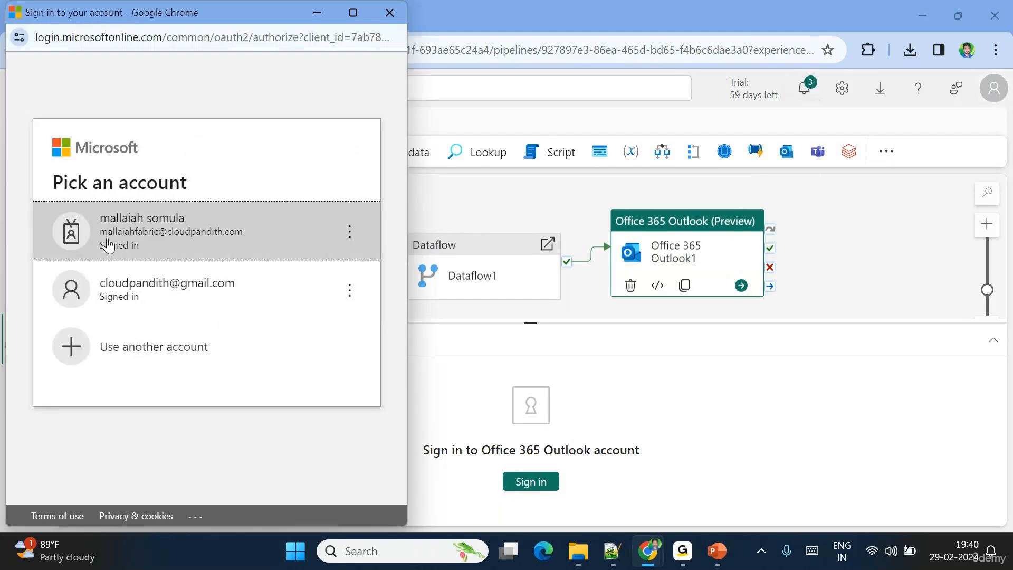
{"action": "left_click", "coordinate": [150, 236]}
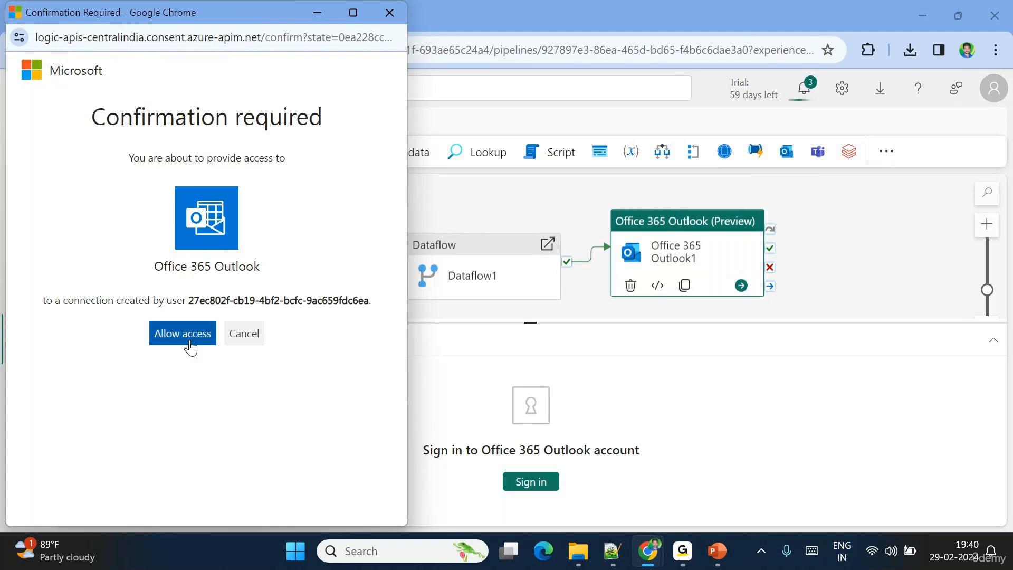
{"action": "left_click", "coordinate": [182, 334]}
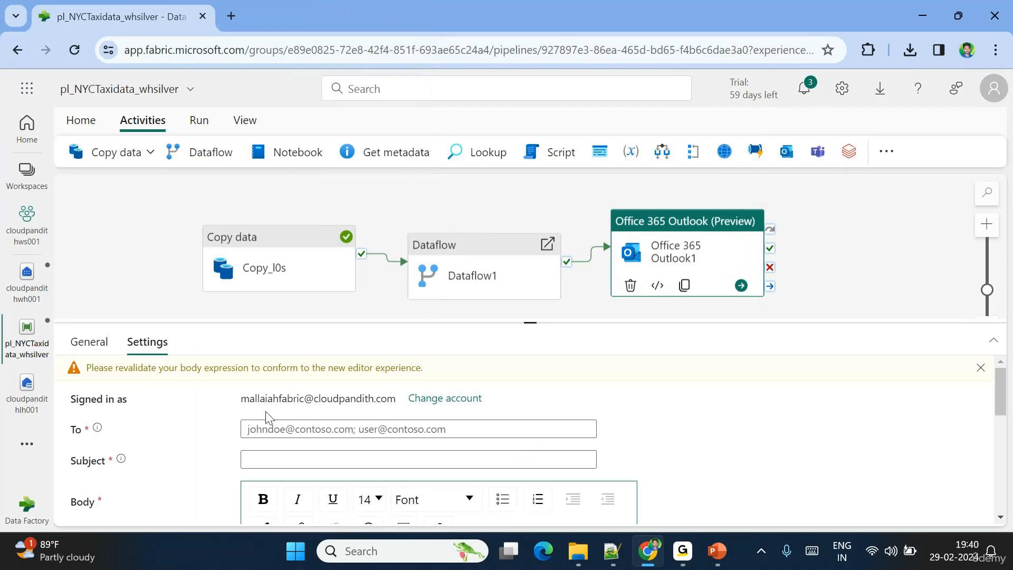
- Enter the first recipient's e-mail address, followed by a semicolon, in the To field
{"action": "double_click", "coordinate": [302, 399]}
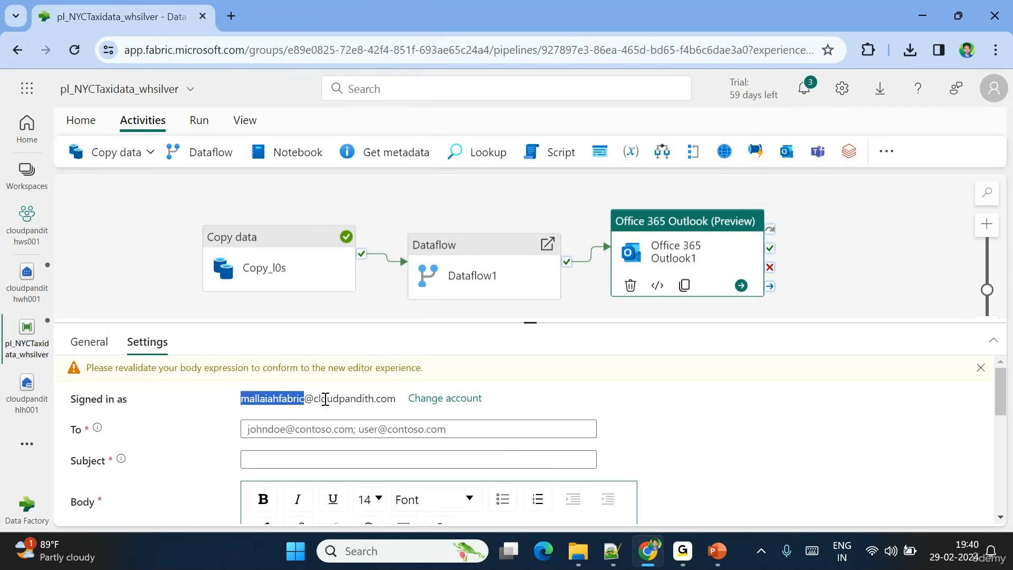
{"action": "left_click", "coordinate": [296, 430]}
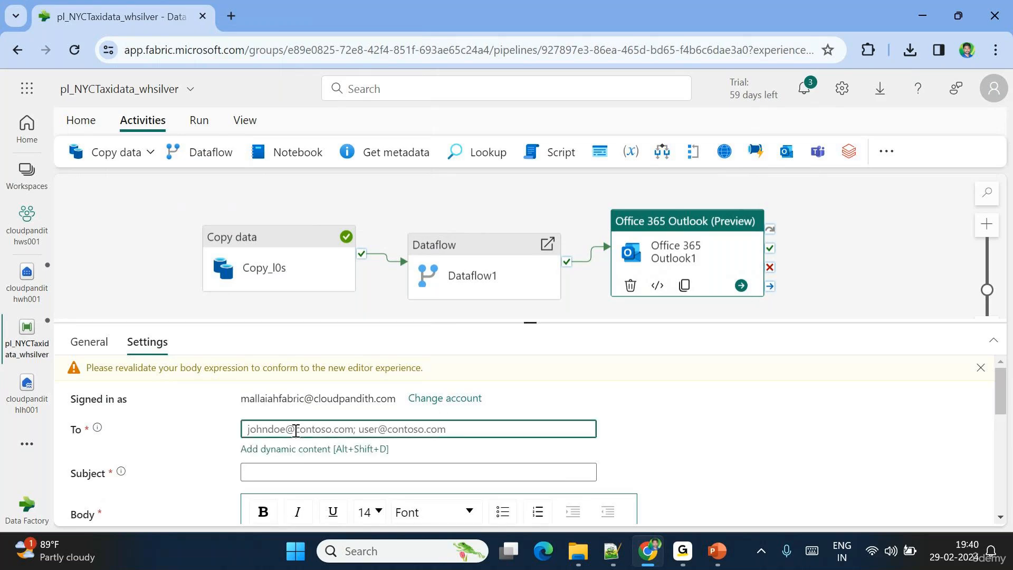
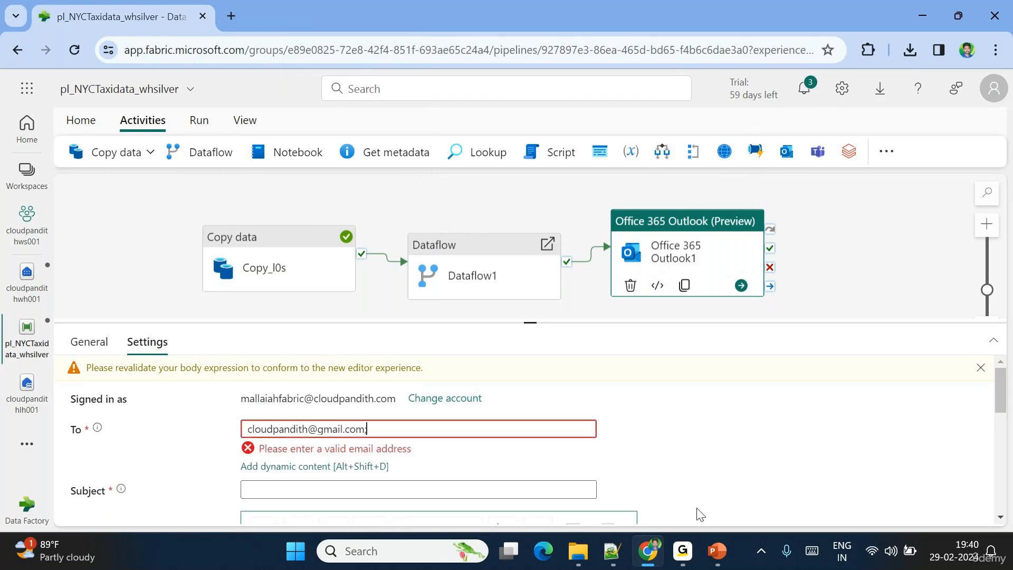
- Paste a second recipient address after the first so the To field validates
{"action": "mouse_move", "coordinate": [682, 563]}
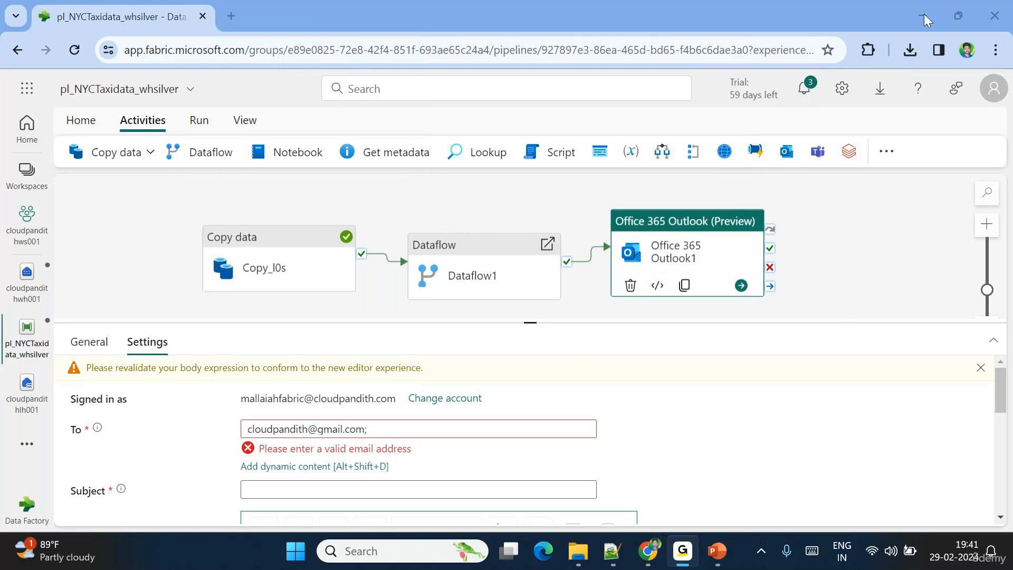
{"action": "left_click", "coordinate": [439, 434]}
{"action": "key", "text": "ctrl+v"}
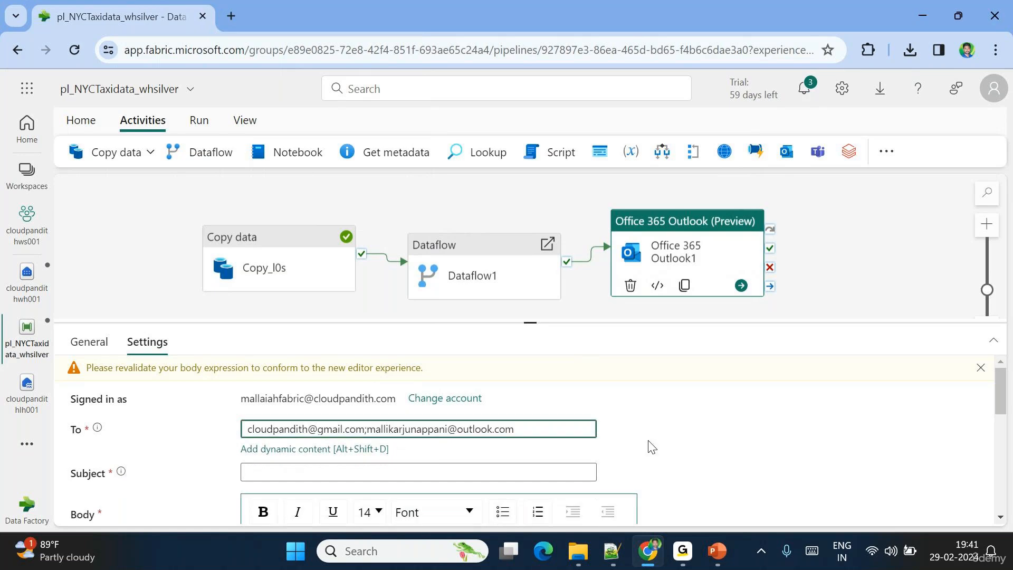
{"action": "left_click", "coordinate": [679, 450]}
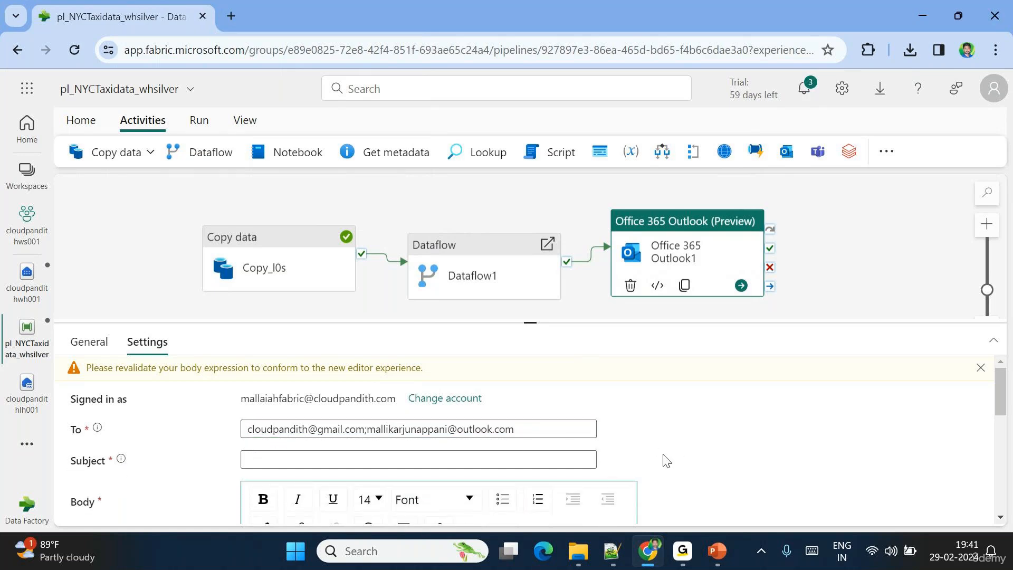
{"action": "scroll", "coordinate": [486, 458], "scroll_direction": "down", "scroll_amount": 1}
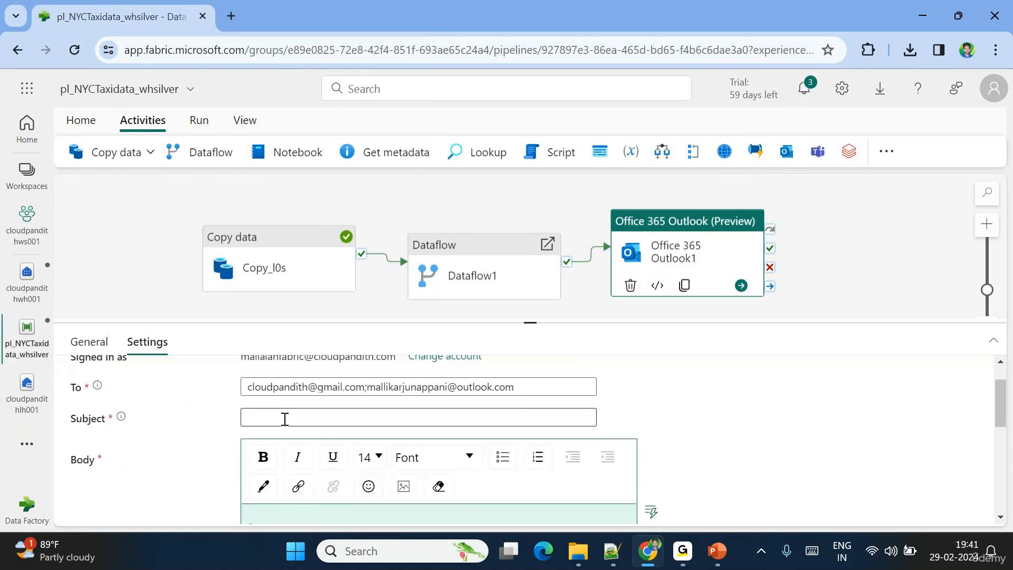
- Enter 'Daily Data Ingestion and Transformation Jobs succeeded' as the e-mail subject
{"action": "left_click", "coordinate": [283, 417]}
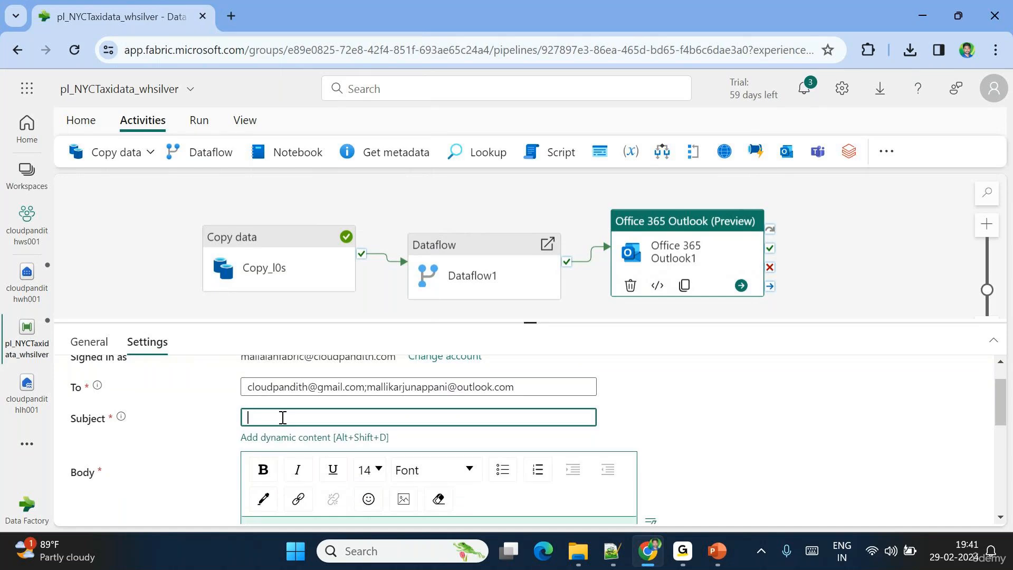
{"action": "type", "text": "Daily Data Ingestion and Transfor"}
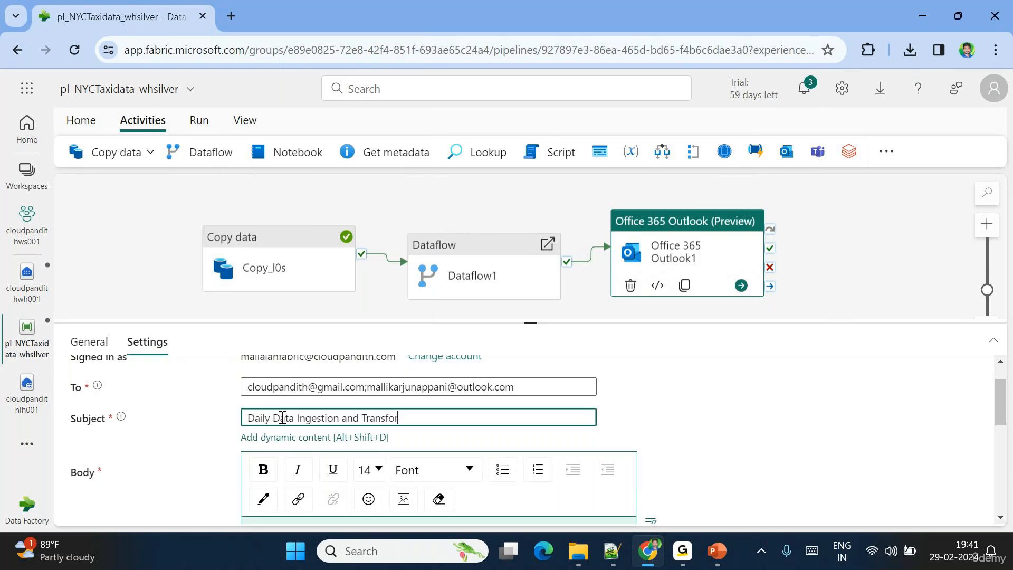
{"action": "type", "text": "mation Jobs succeeded"}
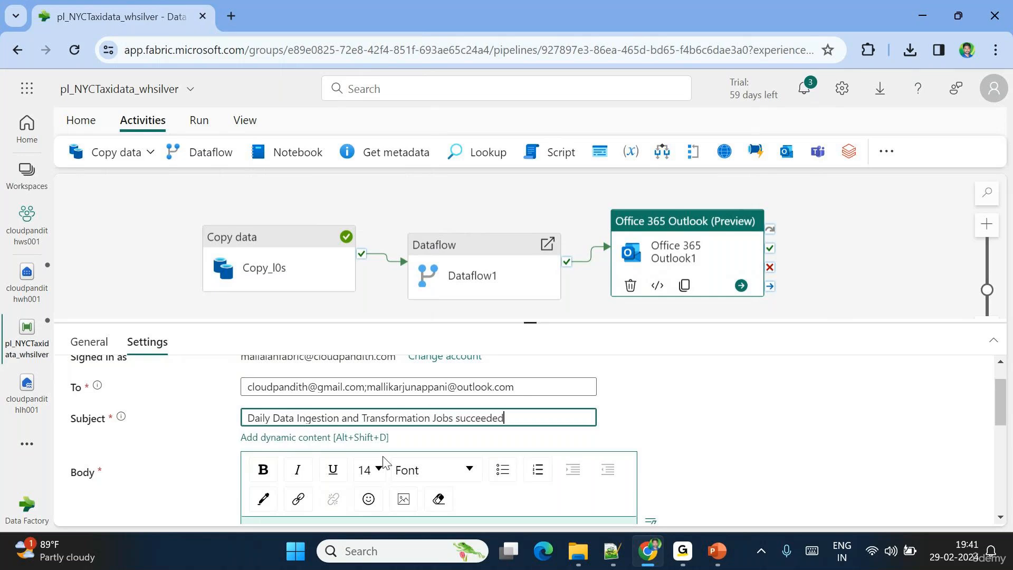
{"action": "scroll", "coordinate": [385, 462], "scroll_direction": "down", "scroll_amount": 1}
- Write the body 'Hi Team,', 'Pipeline executed without any error.', 'Thanks,' and the sender's signature on separate lines
{"action": "left_click", "coordinate": [283, 483]}
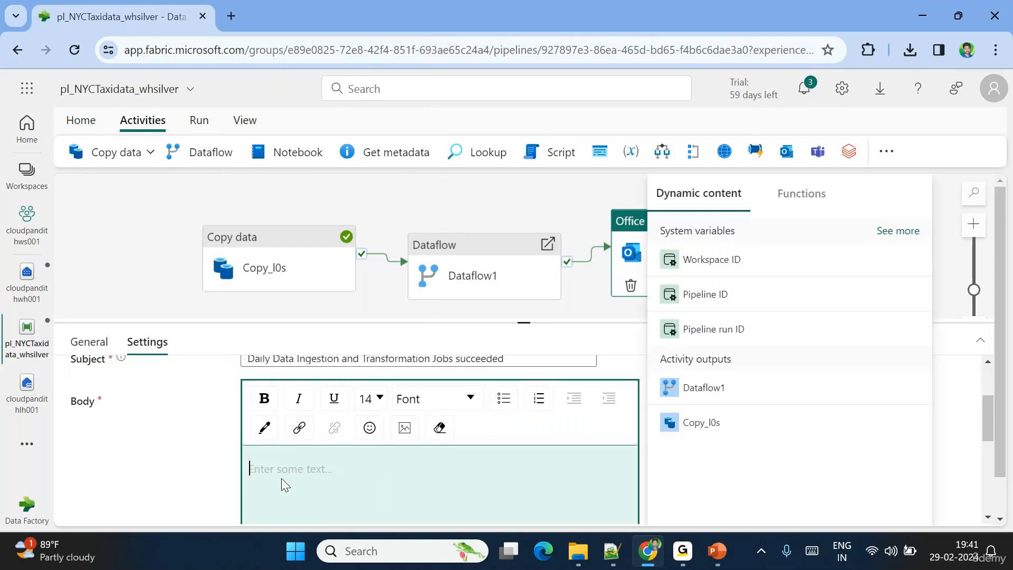
{"action": "type", "text": "Hi Tea"}
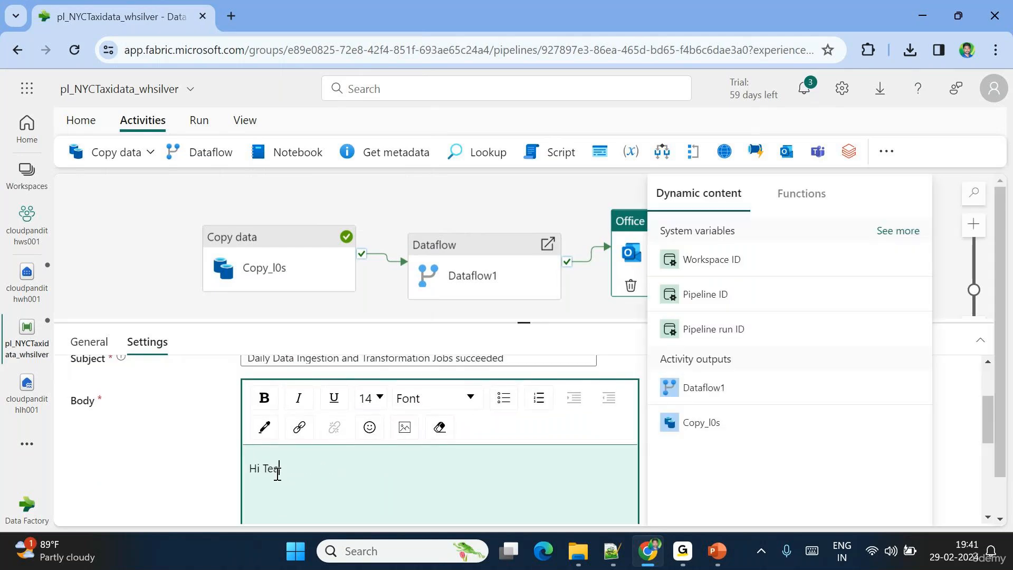
{"action": "type", "text": "m,"}
{"action": "key", "text": "Return"}
{"action": "key", "text": "Return"}
{"action": "type", "text": "Pl"}
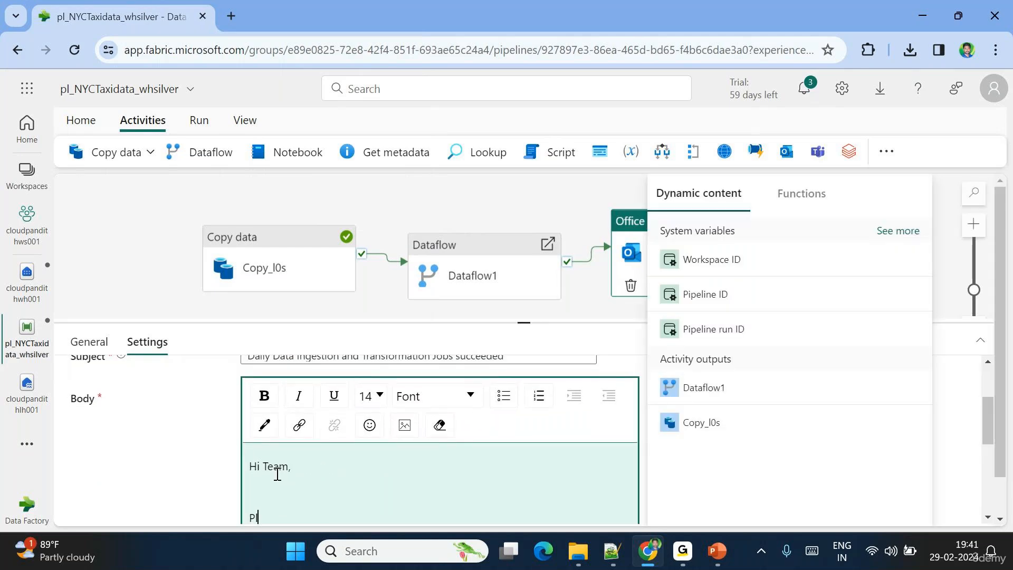
{"action": "type", "text": "peline exec"}
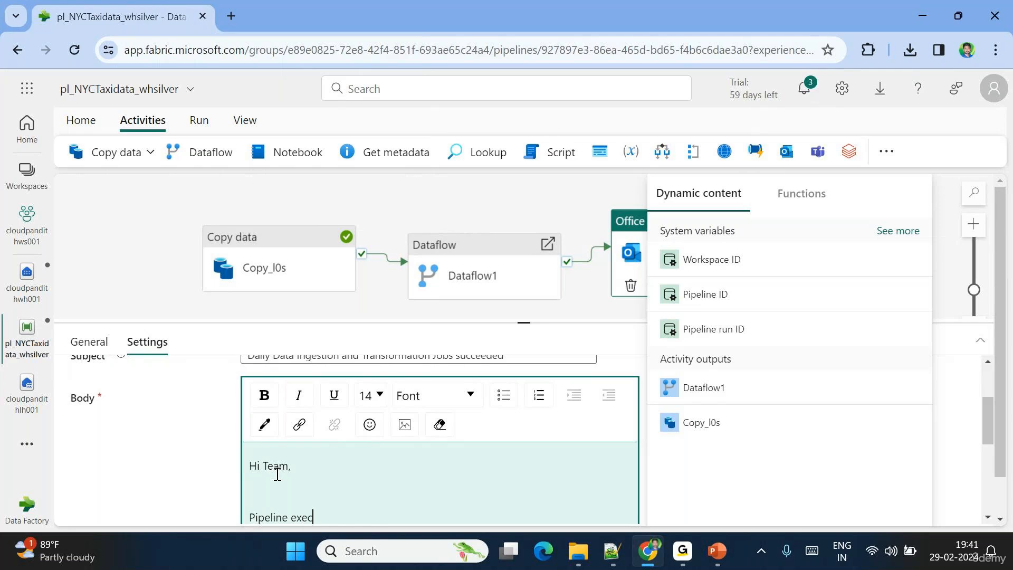
{"action": "type", "text": "uted without any error."}
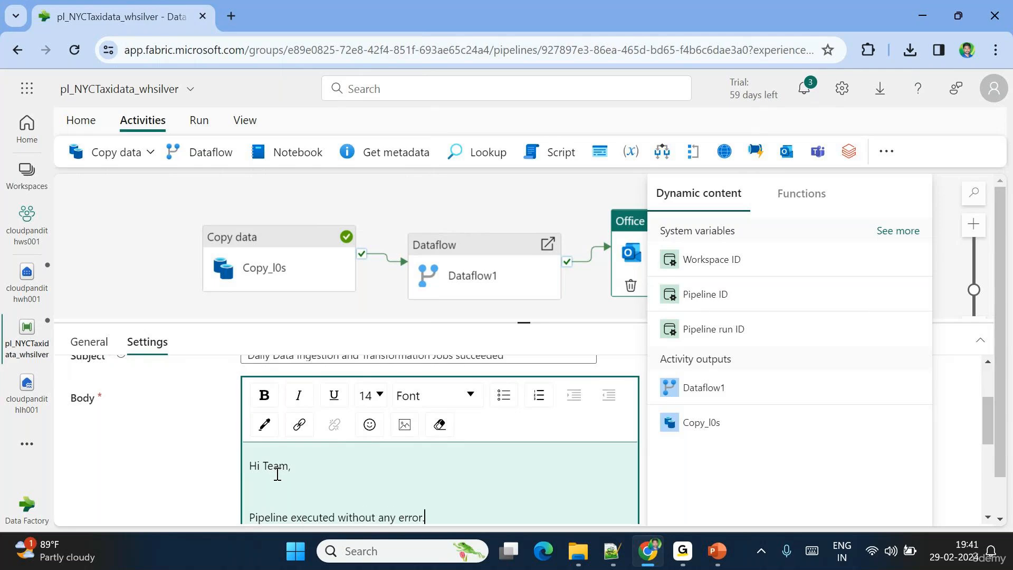
{"action": "key", "text": "Return"}
{"action": "key", "text": "Return"}
{"action": "type", "text": "Thanks,"}
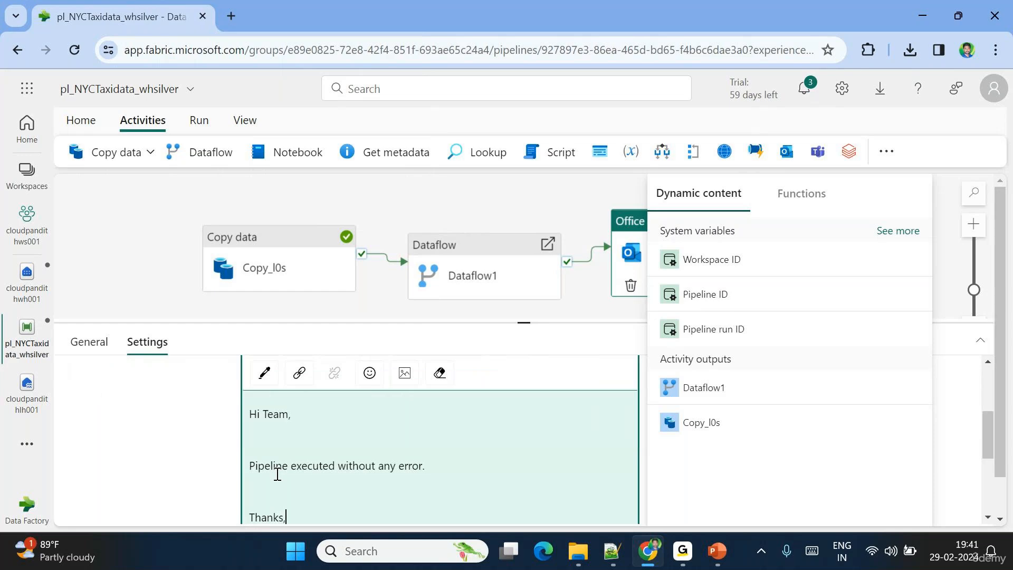
{"action": "key", "text": "Return"}
{"action": "type", "text": "Cloudpandith MS"}
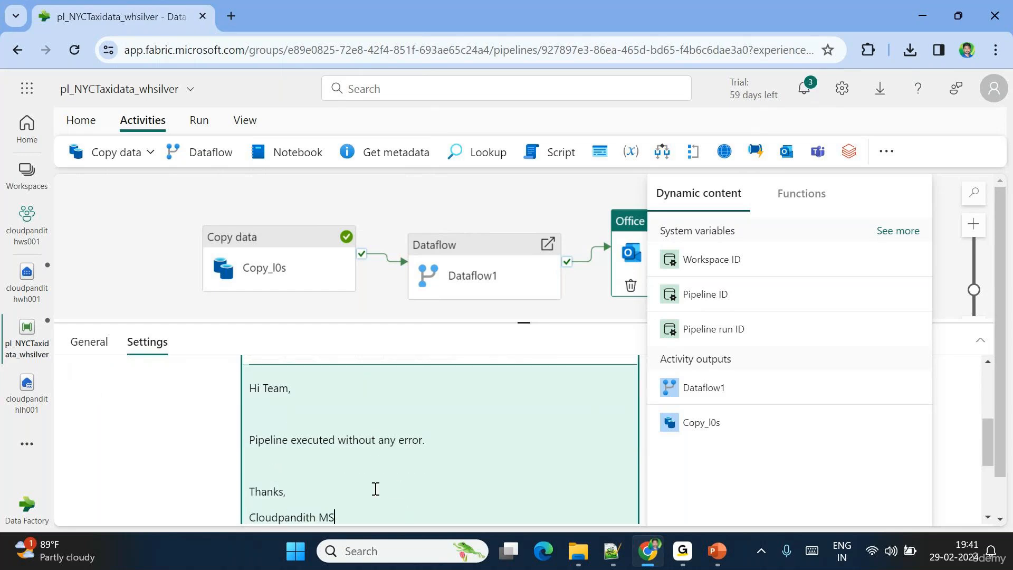
{"action": "scroll", "coordinate": [210, 433], "scroll_direction": "up", "scroll_amount": 3}
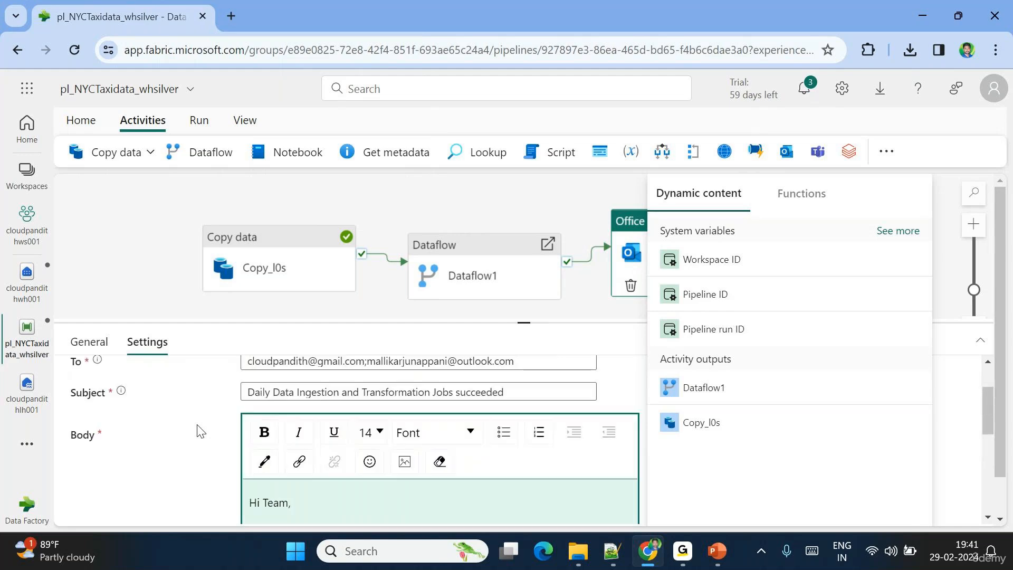
- Save pl_NYCTaxidata_whsilver and trigger a new pipeline run
{"action": "left_click", "coordinate": [83, 122]}
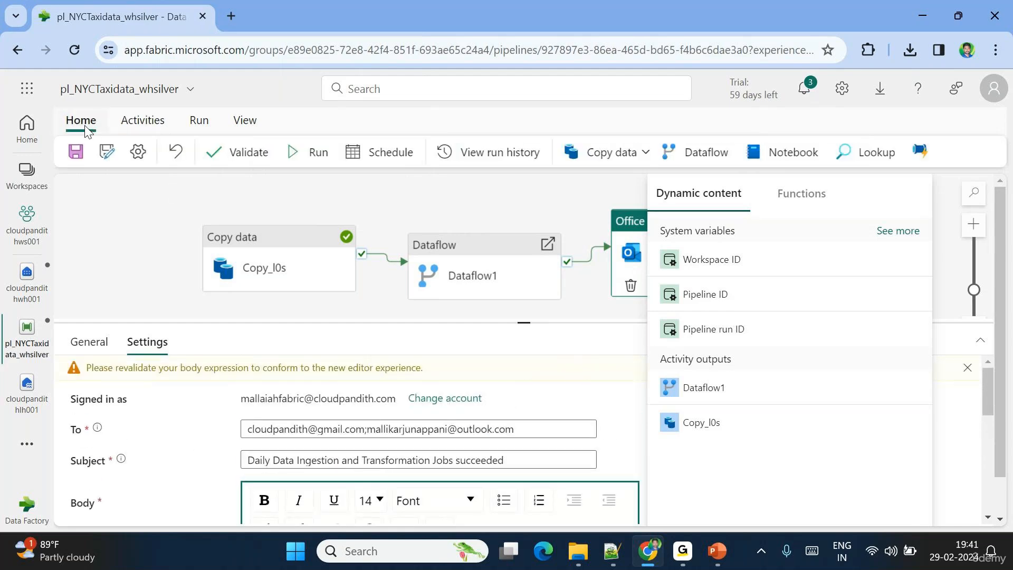
{"action": "left_click", "coordinate": [76, 152]}
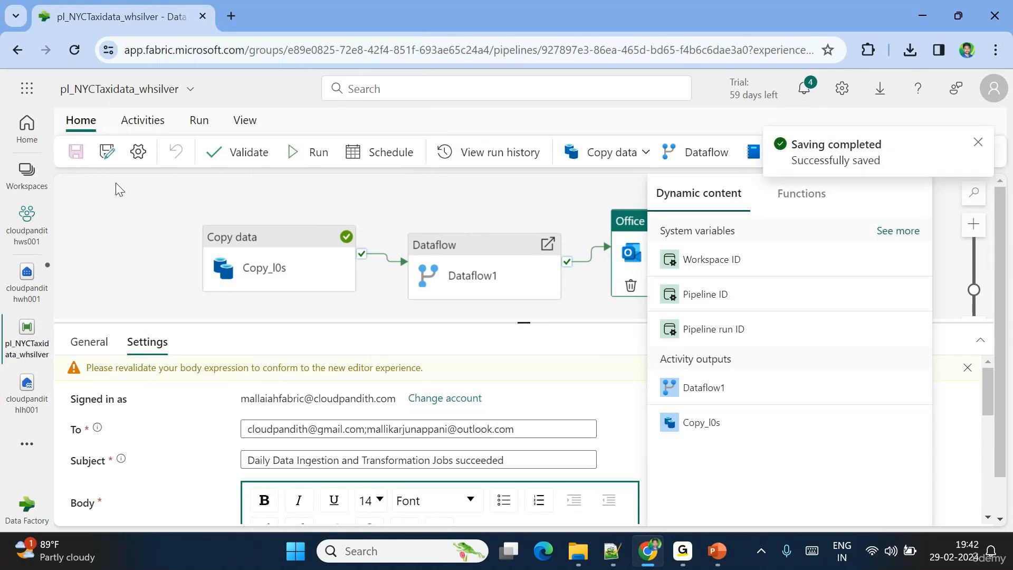
{"action": "left_click", "coordinate": [948, 273]}
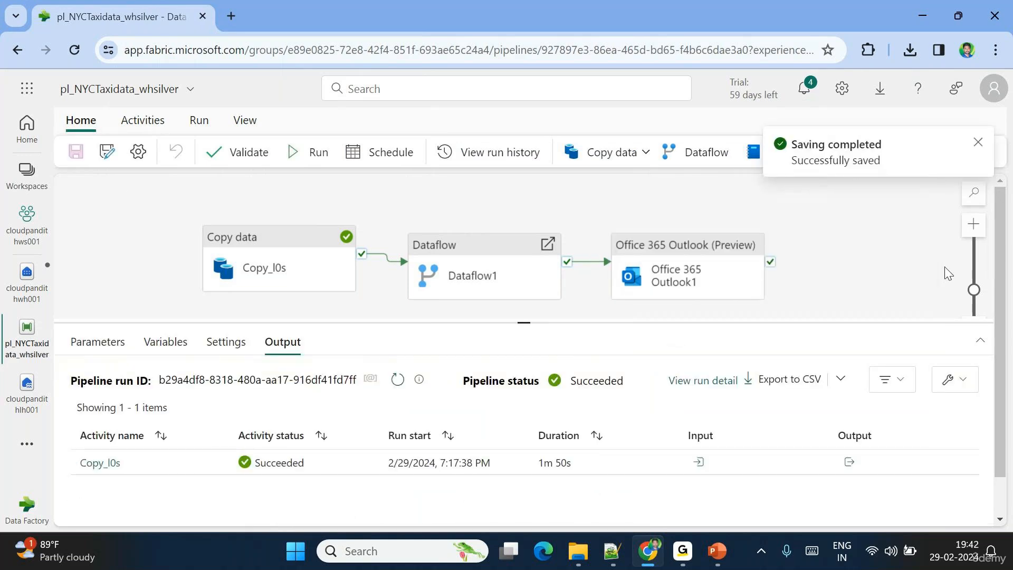
{"action": "left_click", "coordinate": [319, 153]}
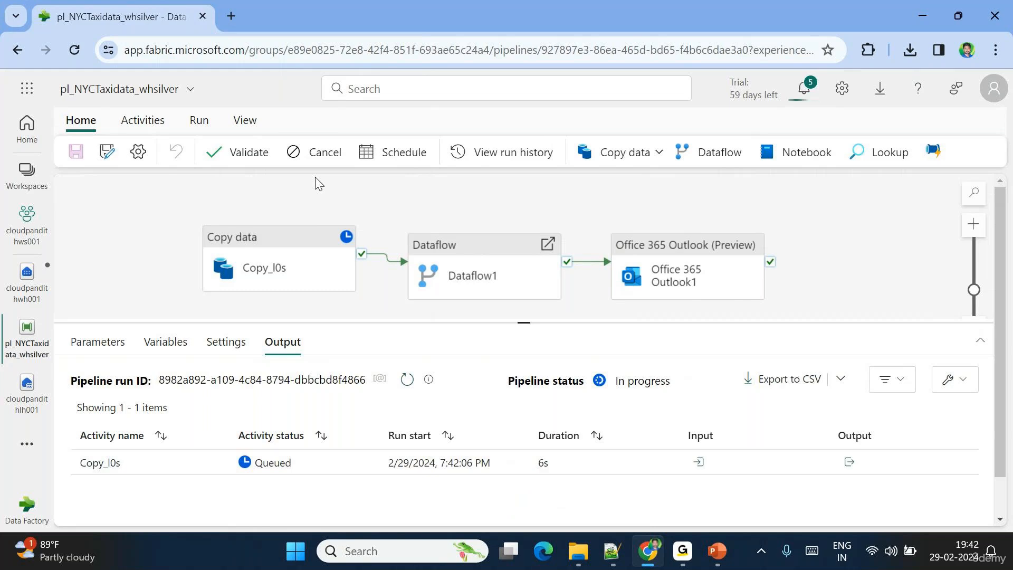
- Refresh the activity runs while Copy_l0s processes, briefly checking the Gmail window
{"action": "left_click", "coordinate": [405, 383]}
{"action": "left_click", "coordinate": [404, 384]}
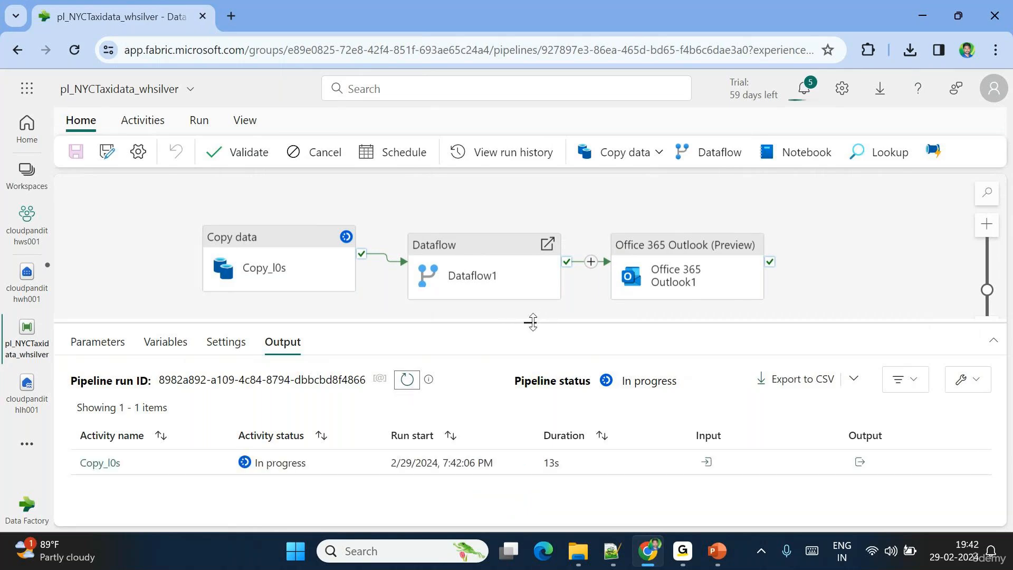
{"action": "left_click_drag", "start_coordinate": [532, 322], "coordinate": [533, 320]}
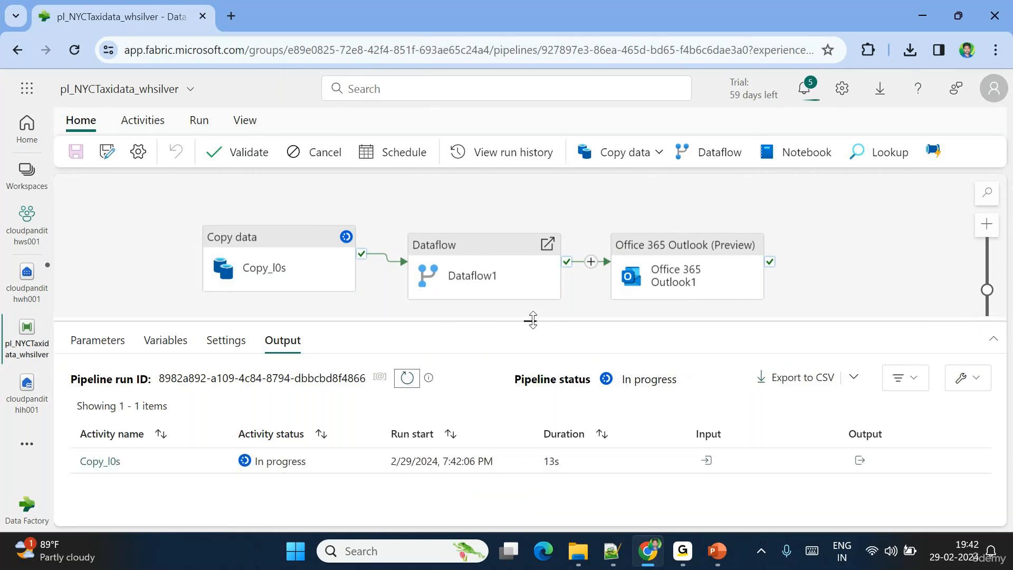
{"action": "left_click", "coordinate": [405, 379]}
{"action": "left_click", "coordinate": [405, 380]}
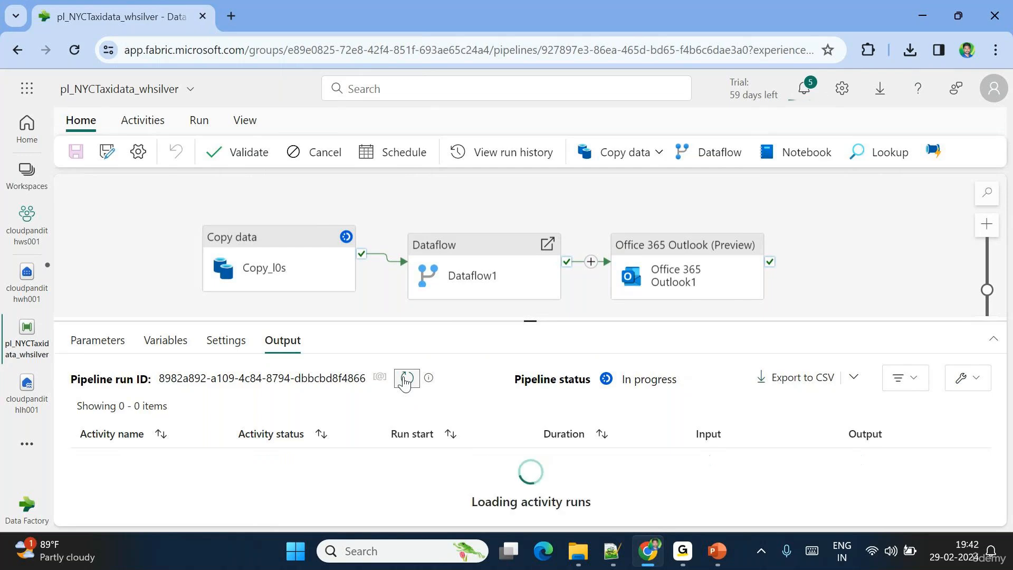
{"action": "left_click", "coordinate": [682, 557]}
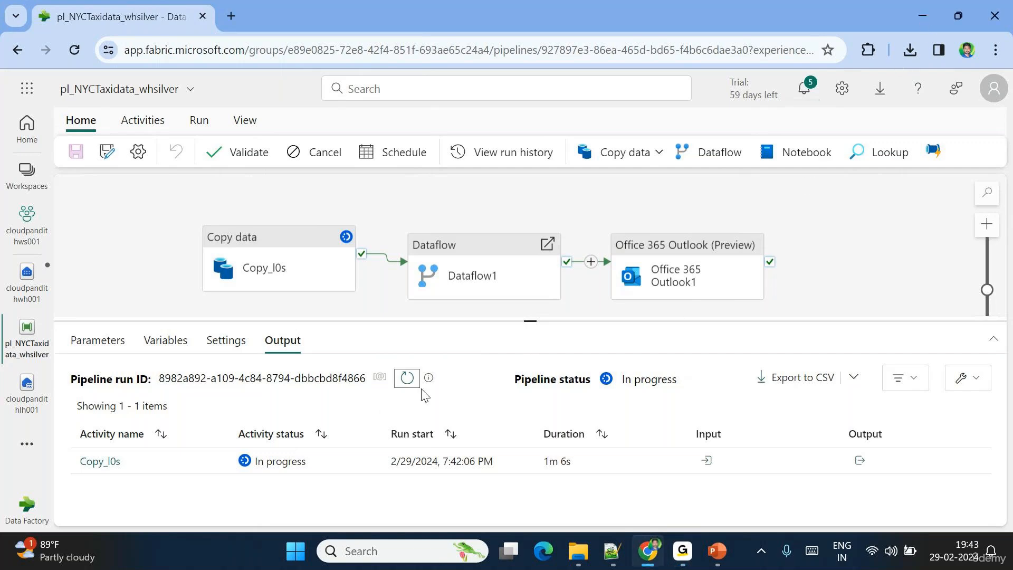
{"action": "left_click", "coordinate": [412, 389]}
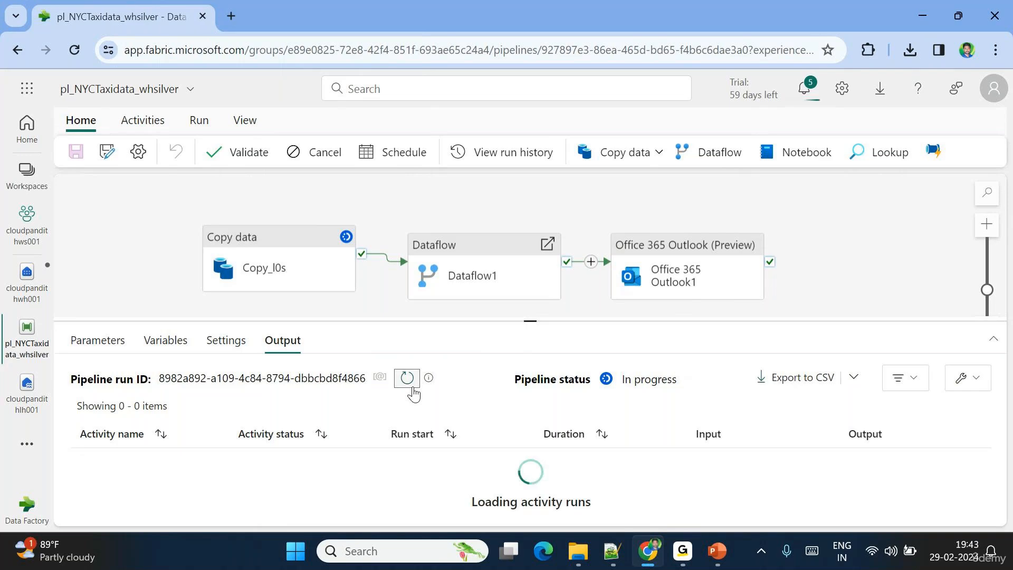
{"action": "left_click", "coordinate": [413, 392]}
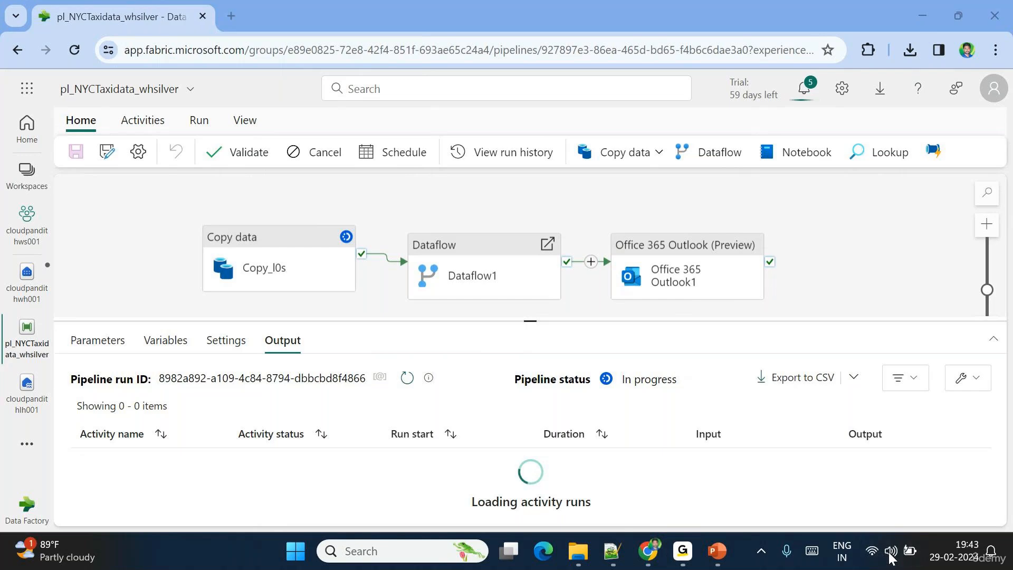
{"action": "left_click", "coordinate": [887, 537]}
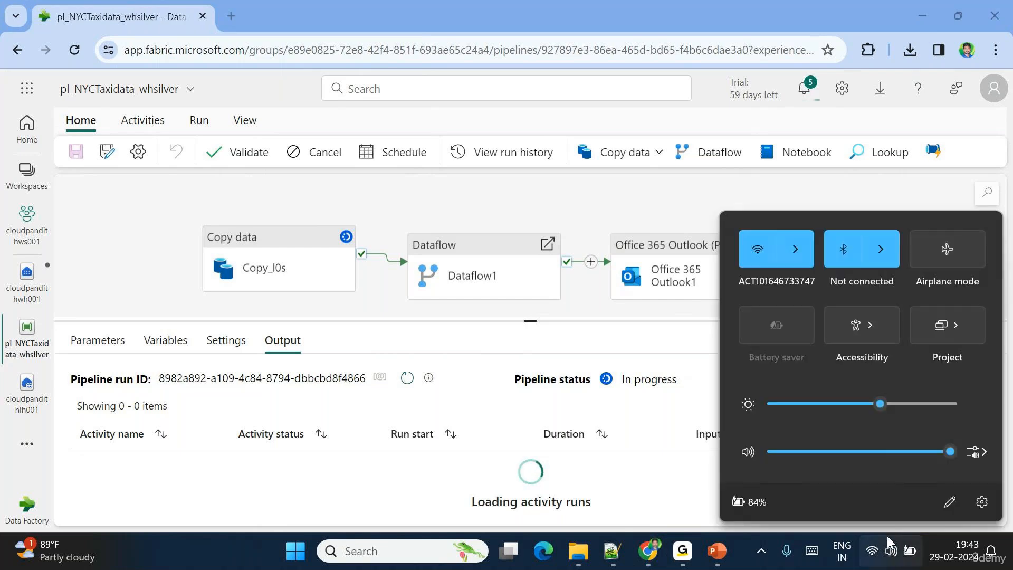
{"action": "left_click", "coordinate": [683, 491]}
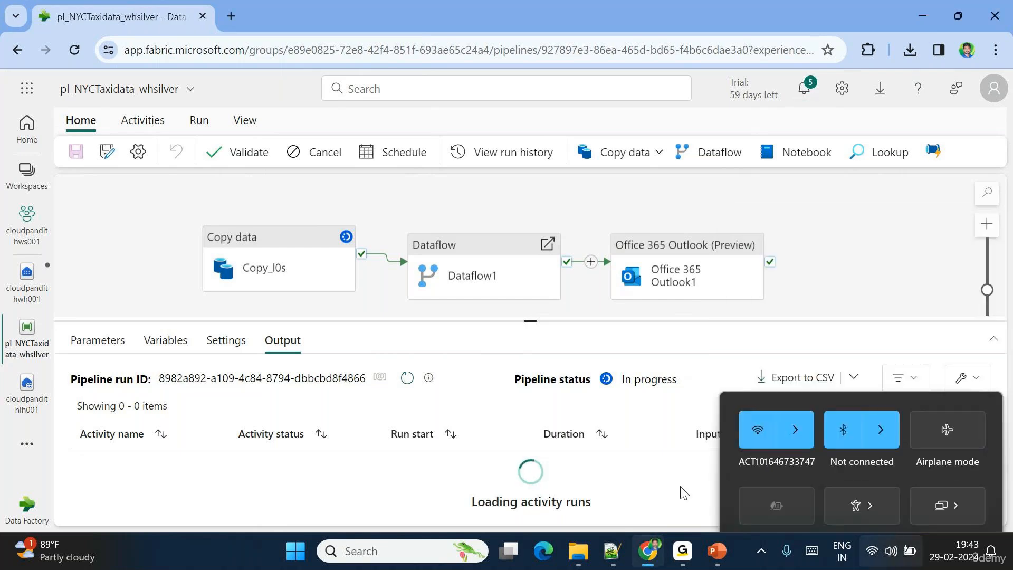
- Keep refreshing until Copy_l0s, Dataflow1 and Office 365 Outlook1 all show succeeded
{"action": "left_click", "coordinate": [407, 379]}
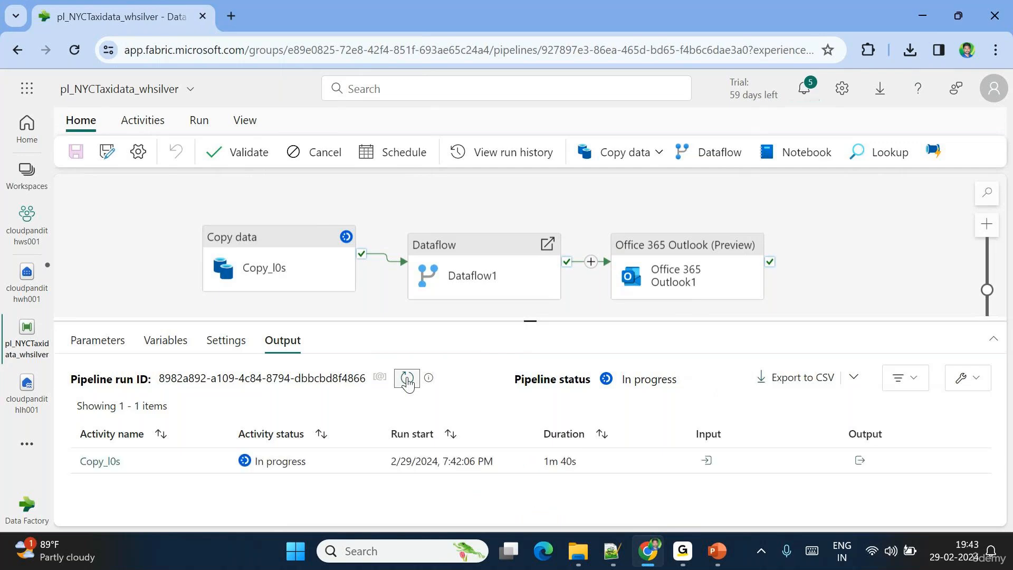
{"action": "left_click", "coordinate": [407, 380]}
{"action": "left_click", "coordinate": [407, 380]}
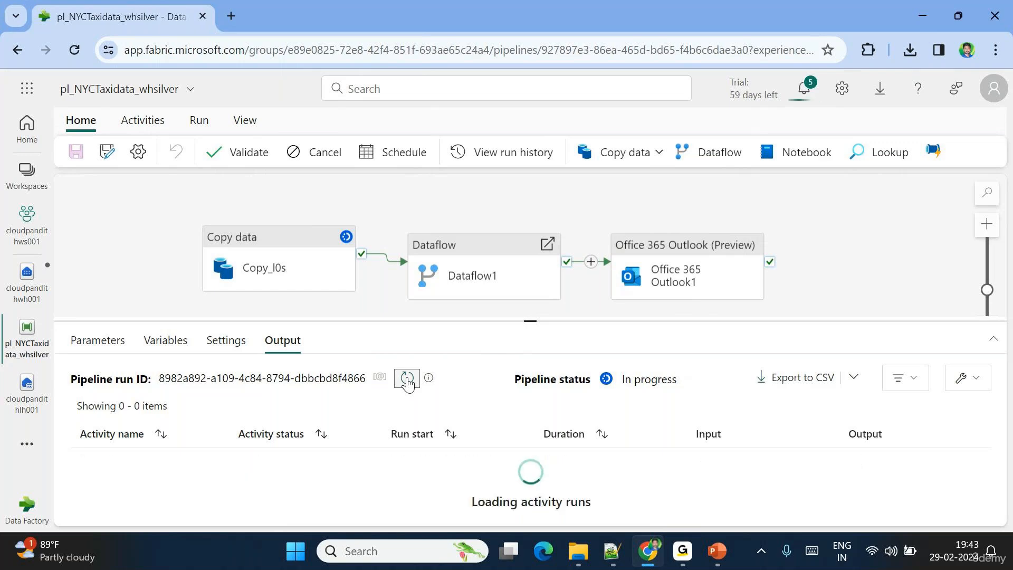
{"action": "left_click", "coordinate": [407, 380]}
{"action": "left_click", "coordinate": [407, 380]}
{"action": "left_click", "coordinate": [406, 380]}
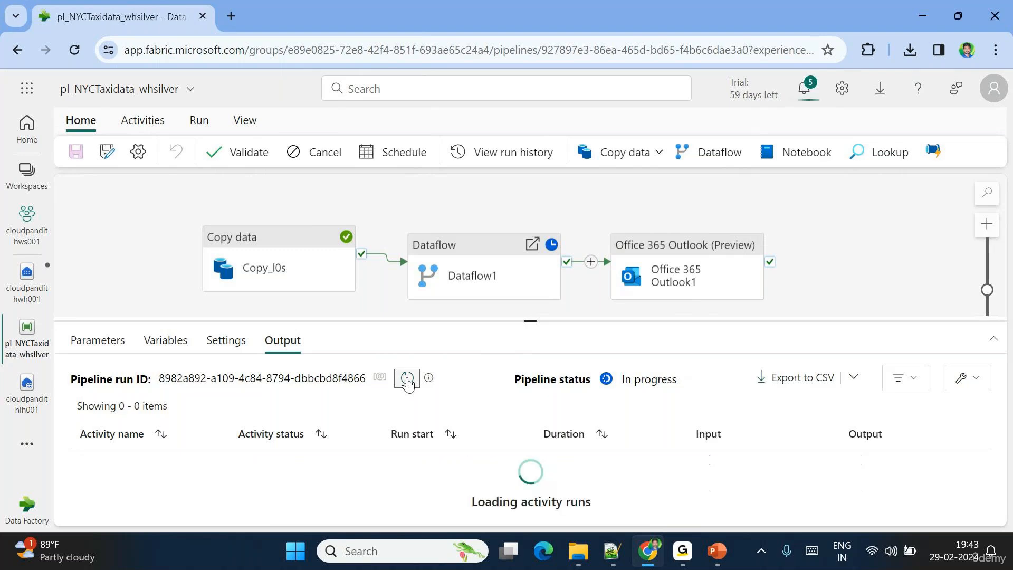
{"action": "left_click", "coordinate": [407, 380]}
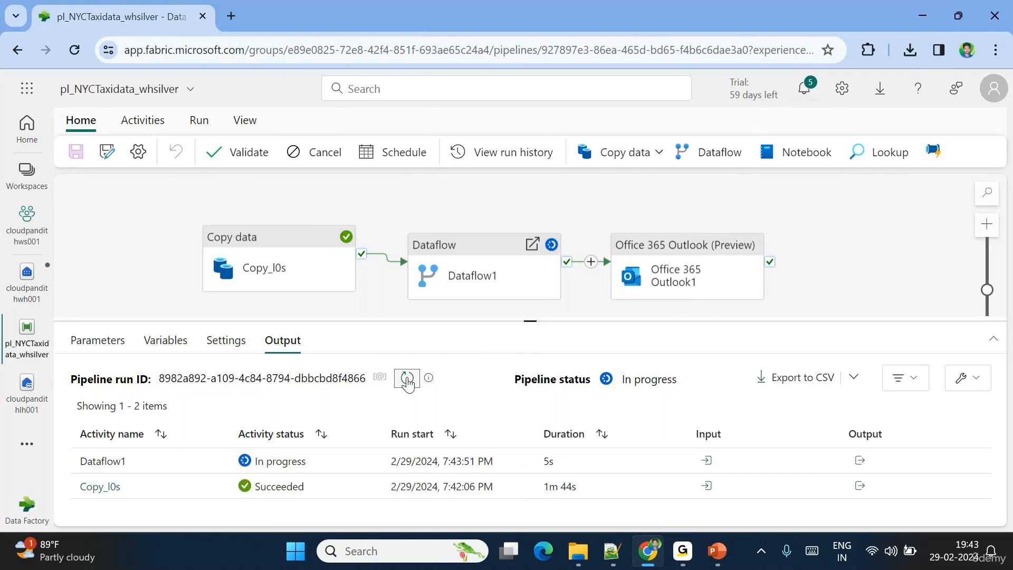
{"action": "left_click", "coordinate": [407, 380]}
{"action": "left_click", "coordinate": [407, 380]}
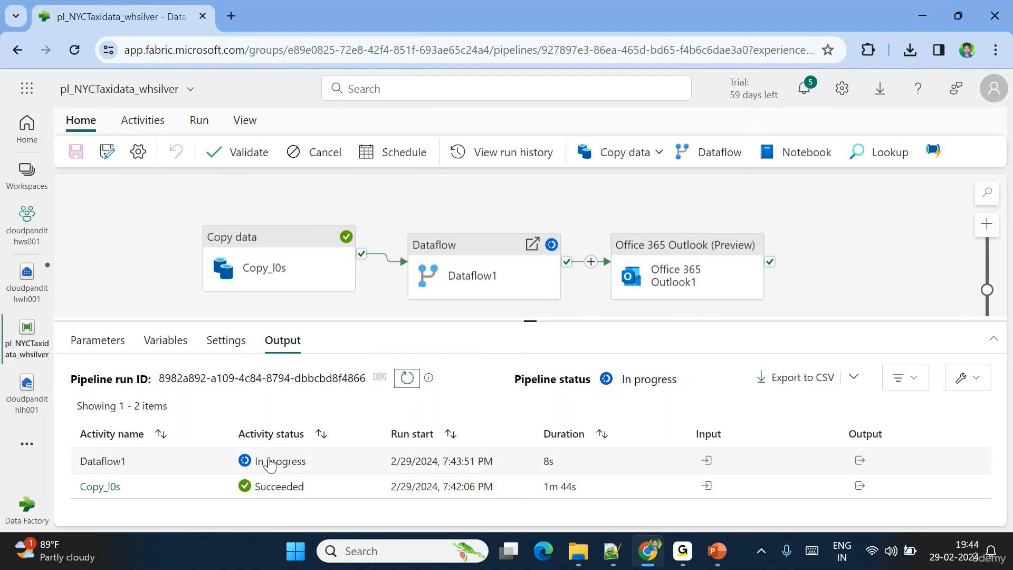
{"action": "left_click", "coordinate": [407, 379]}
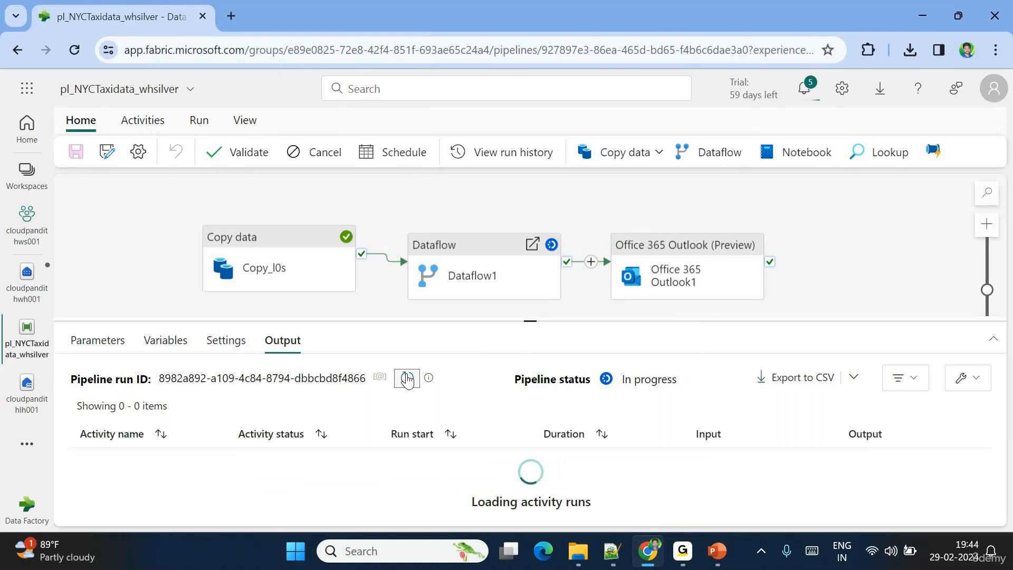
{"action": "left_click", "coordinate": [407, 378]}
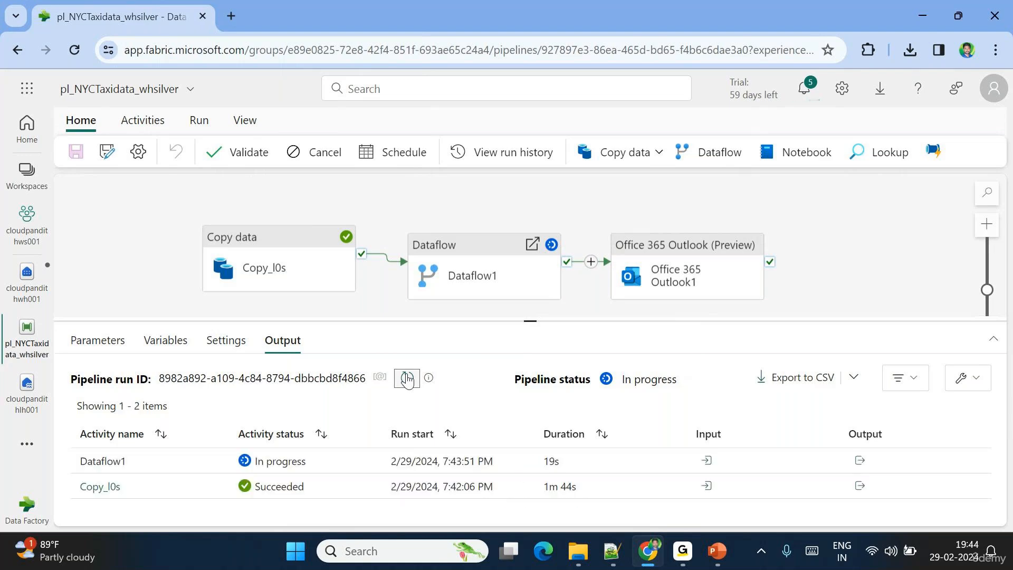
{"action": "left_click", "coordinate": [407, 379]}
{"action": "left_click", "coordinate": [407, 378]}
{"action": "left_click", "coordinate": [406, 379]}
{"action": "left_click", "coordinate": [407, 378]}
{"action": "left_click", "coordinate": [407, 379]}
{"action": "left_click", "coordinate": [407, 378]}
{"action": "left_click", "coordinate": [411, 383]}
{"action": "left_click", "coordinate": [411, 383]}
{"action": "left_click", "coordinate": [409, 379]}
{"action": "left_click", "coordinate": [408, 380]}
{"action": "left_click", "coordinate": [408, 379]}
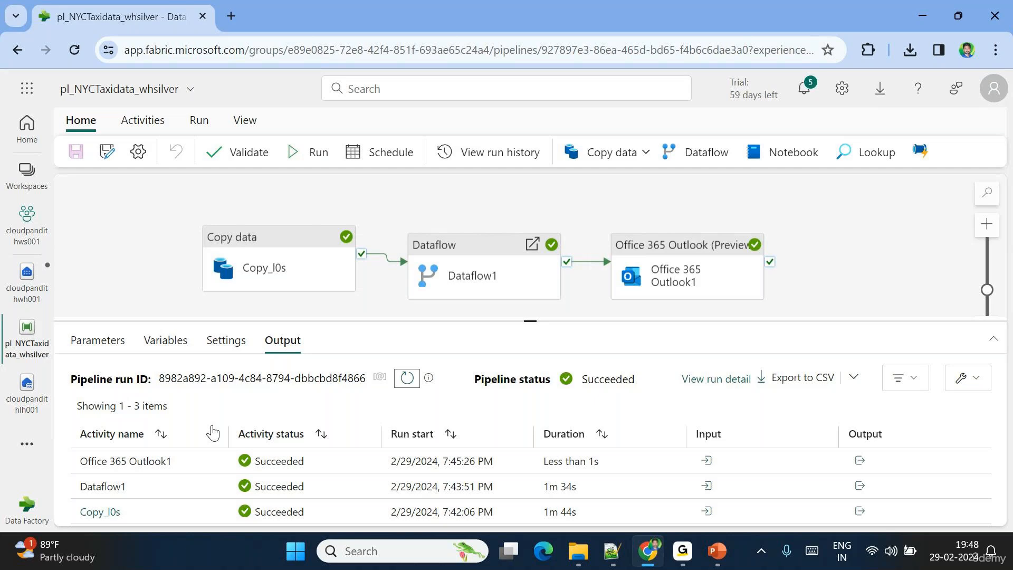
- Open warehouse cloudpandithwh001 and expand Schemas > dbo > Tables to show sl_taxidata
{"action": "left_click", "coordinate": [29, 388]}
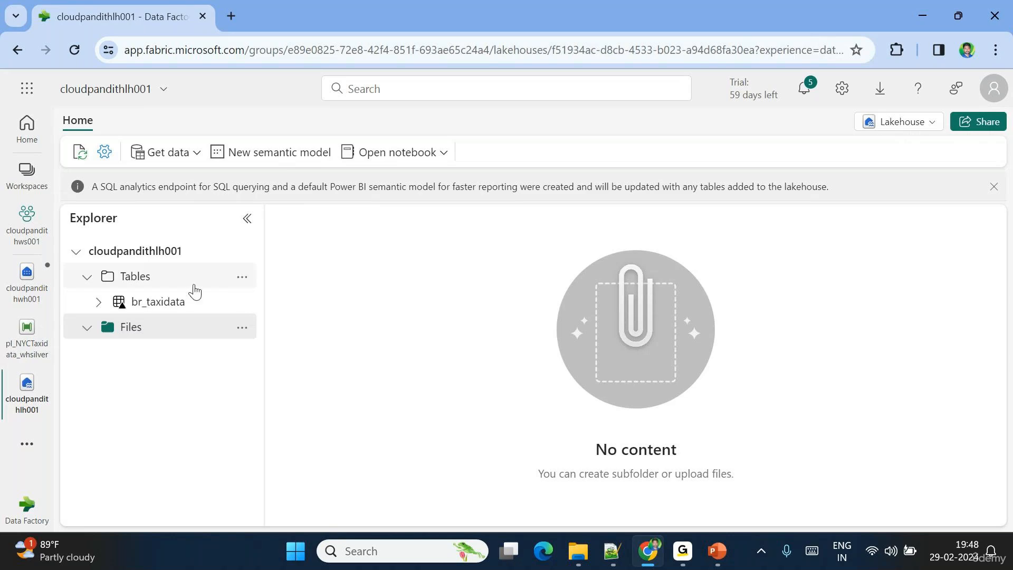
{"action": "left_click", "coordinate": [28, 280]}
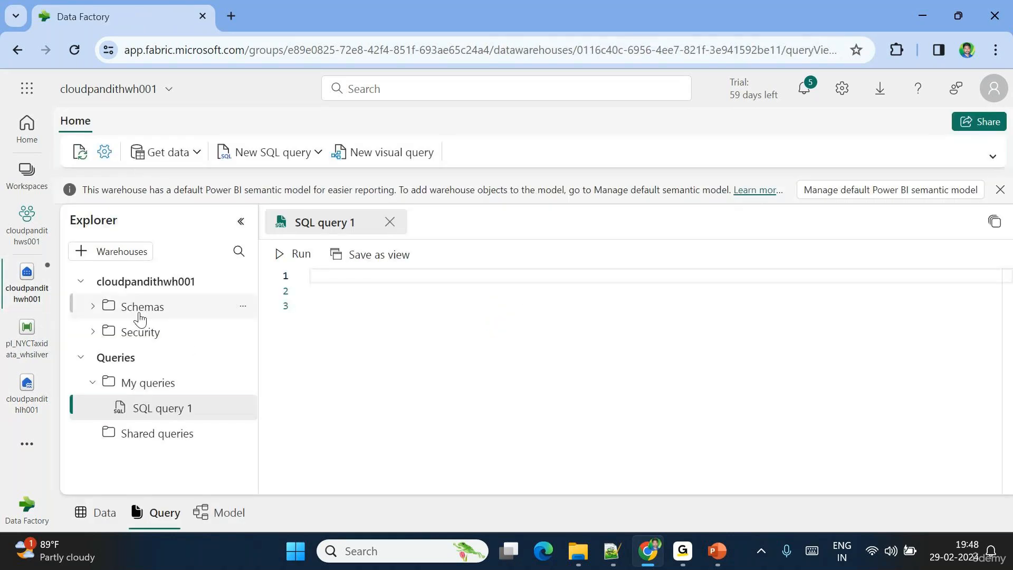
{"action": "left_click", "coordinate": [95, 307]}
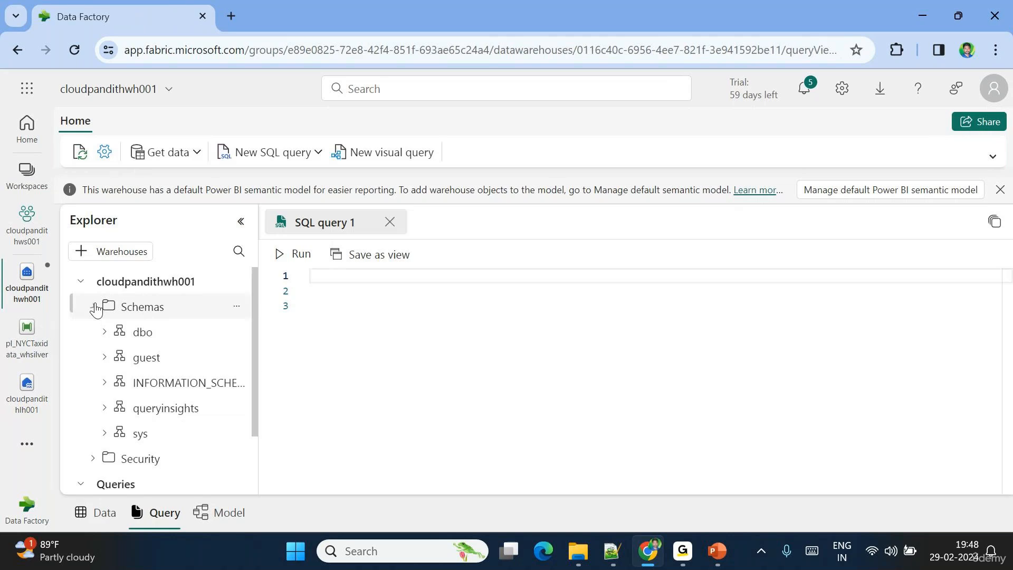
{"action": "left_click", "coordinate": [104, 331]}
{"action": "left_click", "coordinate": [116, 358]}
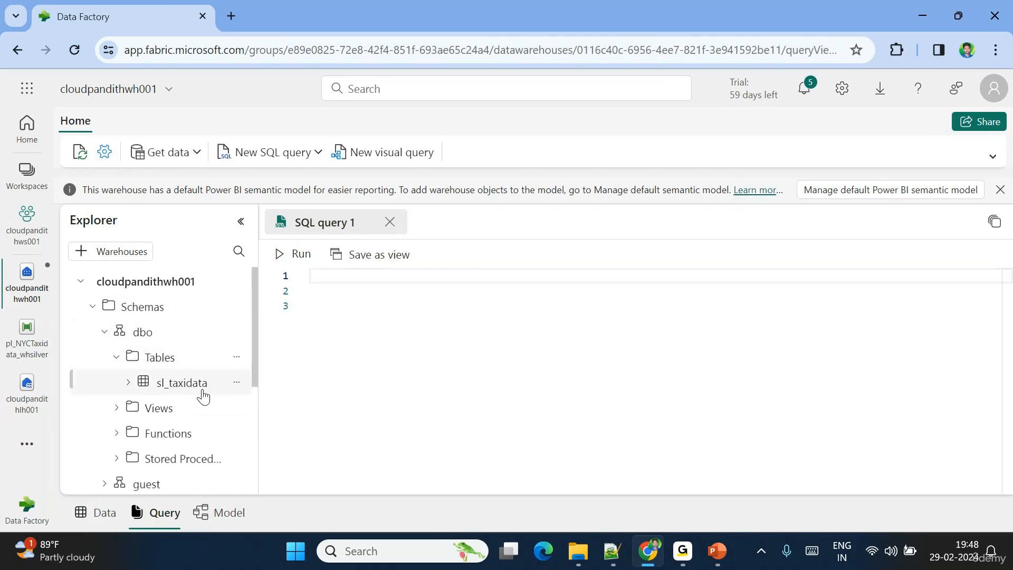
- In a new tab, switch to the other Google account and open the pipeline success email in Gmail
{"action": "left_click", "coordinate": [231, 11]}
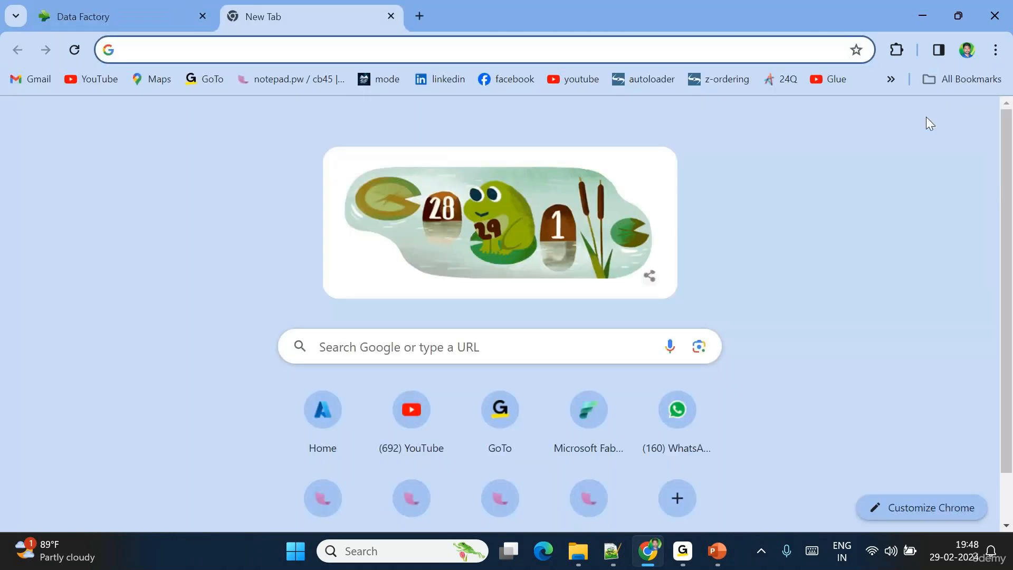
{"action": "left_click", "coordinate": [975, 126]}
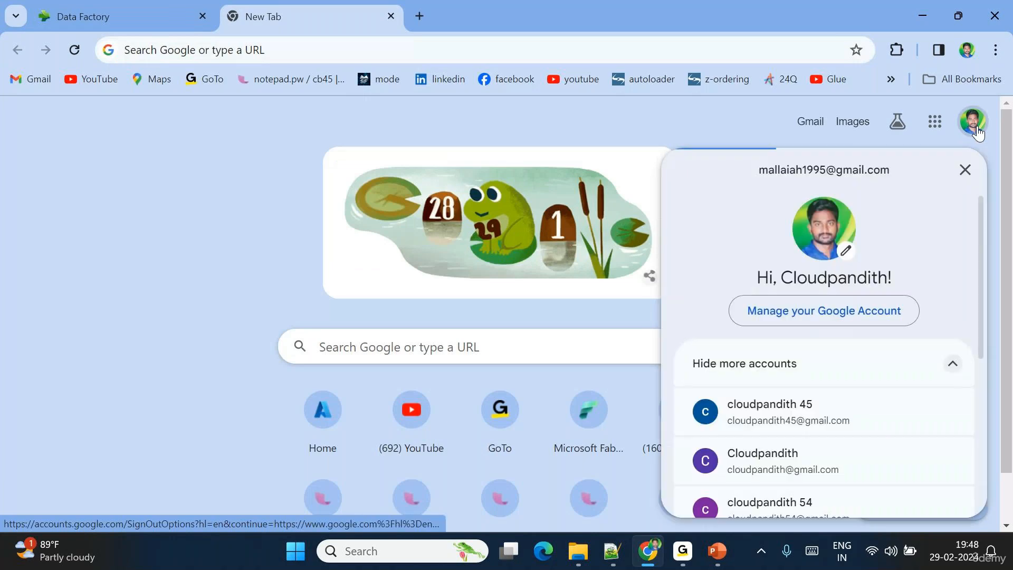
{"action": "left_click", "coordinate": [797, 468]}
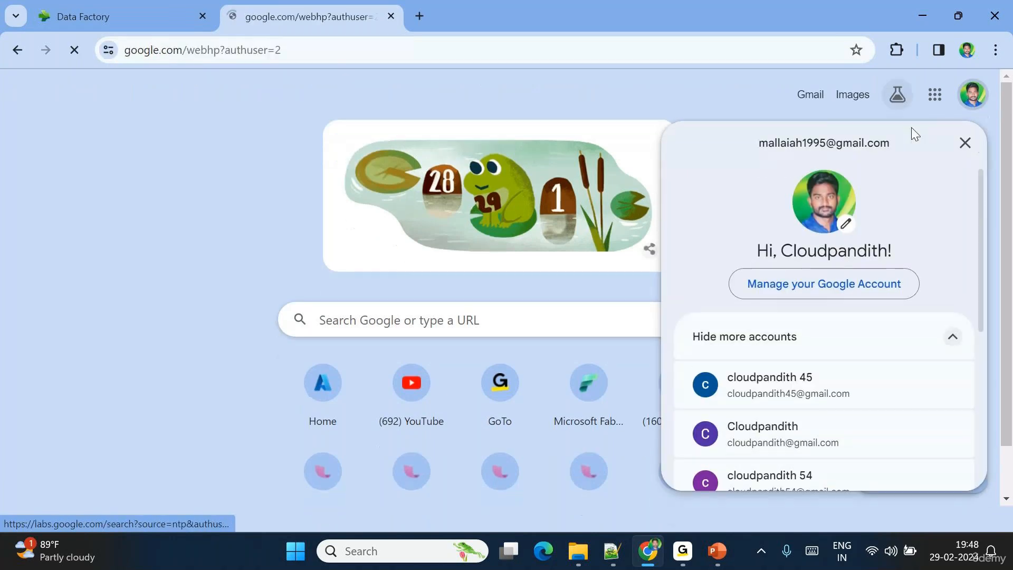
{"action": "left_click", "coordinate": [672, 215]}
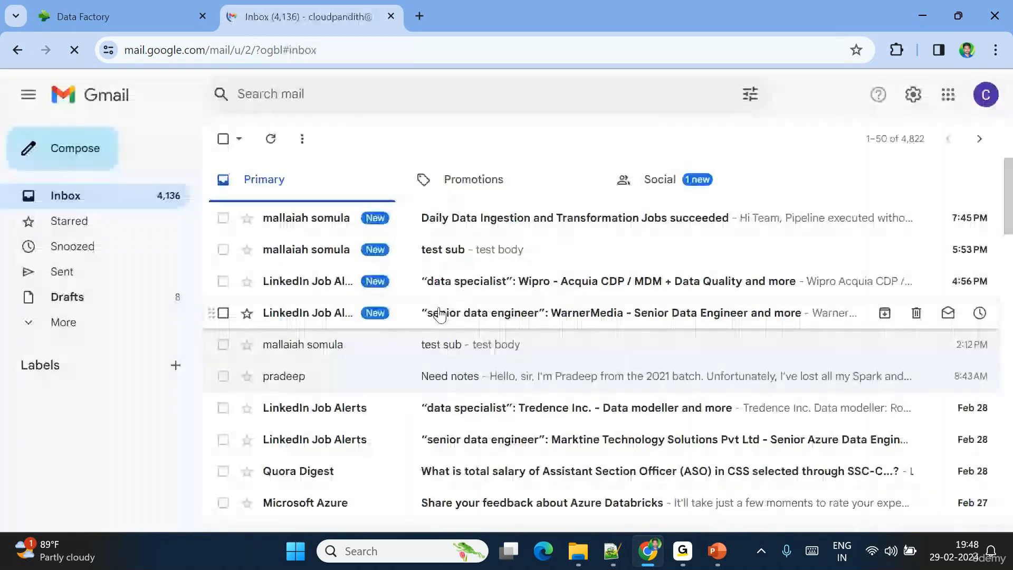
{"action": "left_click", "coordinate": [319, 224]}
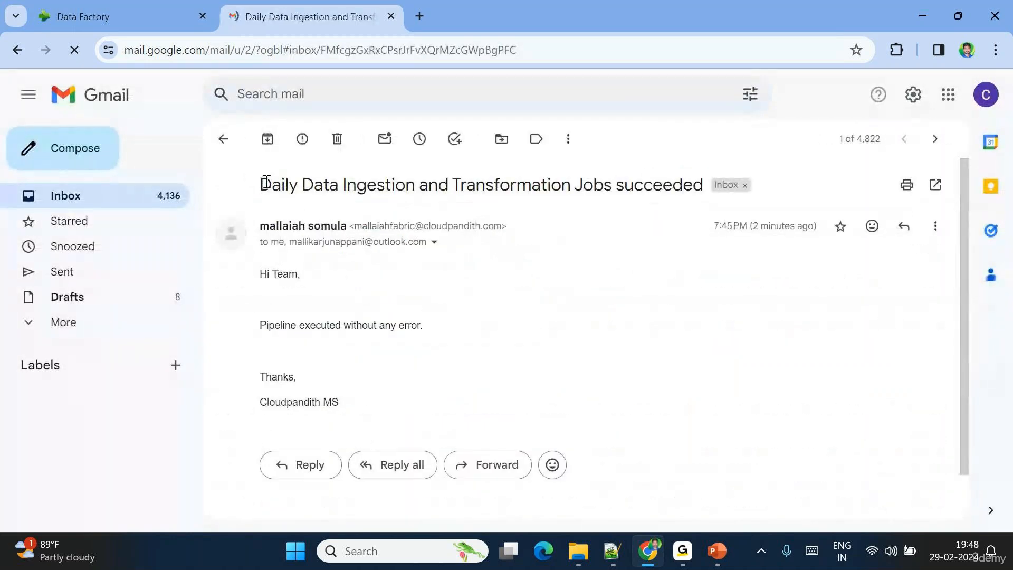
- Review the email's subject, body, sign-off, sender address and recipient addresses
{"action": "left_click_drag", "start_coordinate": [260, 184], "coordinate": [704, 184]}
{"action": "mouse_move", "coordinate": [263, 276]}
{"action": "left_mouse_down"}
{"action": "mouse_move", "coordinate": [443, 325]}
{"action": "mouse_move", "coordinate": [279, 323]}
{"action": "mouse_move", "coordinate": [261, 290]}
{"action": "left_mouse_up"}
{"action": "left_click_drag", "start_coordinate": [343, 402], "coordinate": [278, 376]}
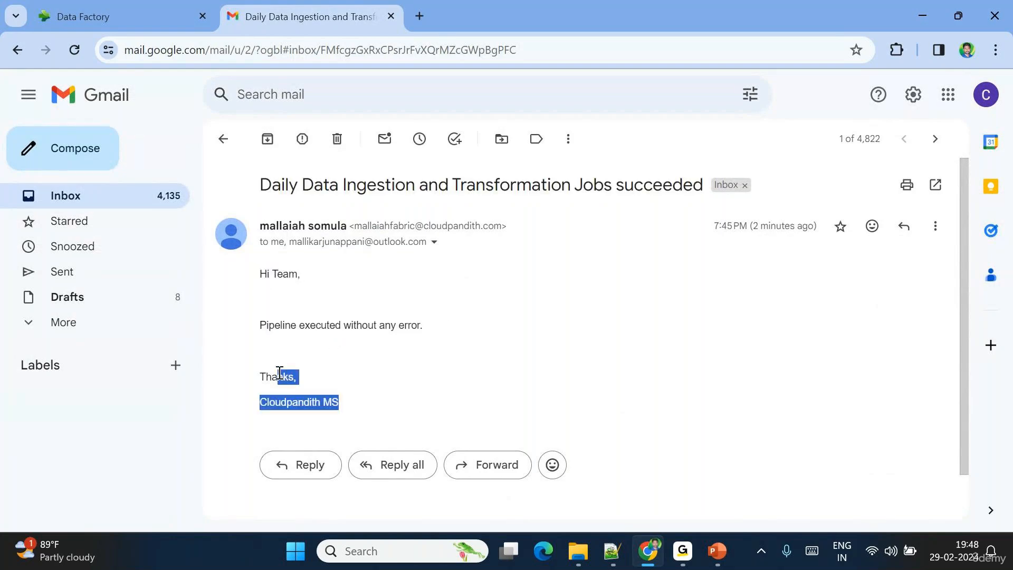
{"action": "left_click", "coordinate": [434, 243]}
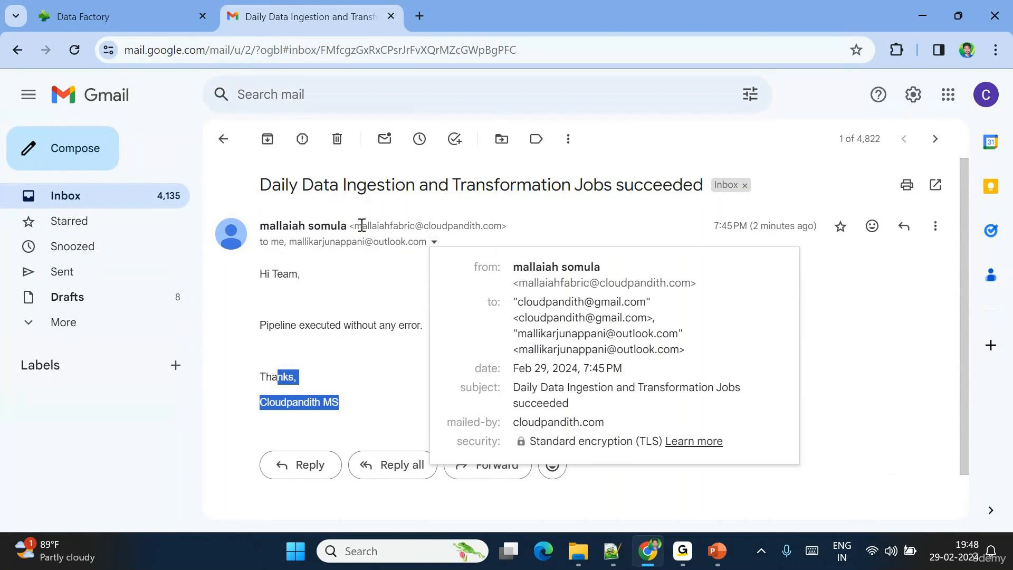
{"action": "left_click_drag", "start_coordinate": [354, 226], "coordinate": [501, 226]}
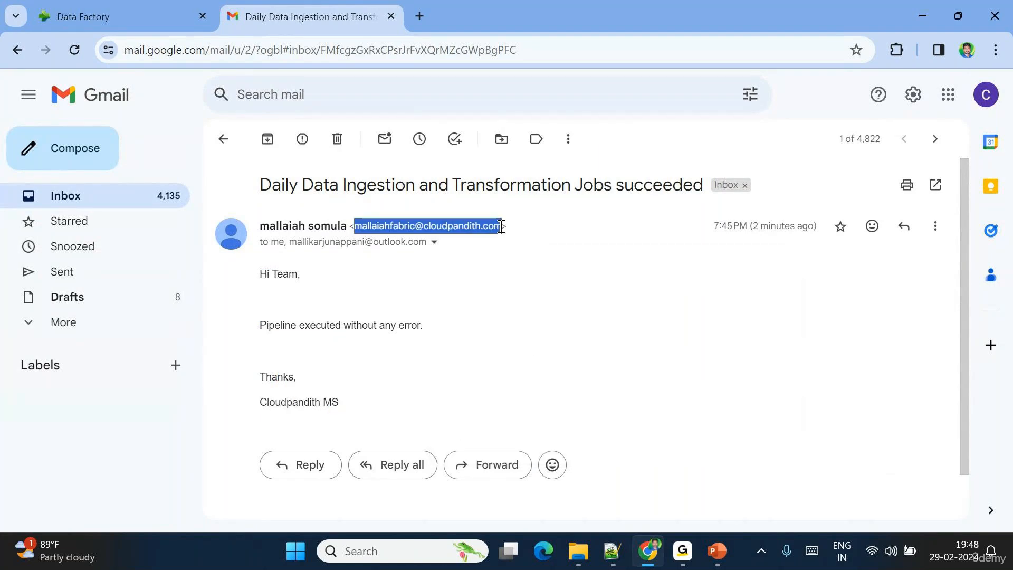
{"action": "left_click", "coordinate": [434, 243]}
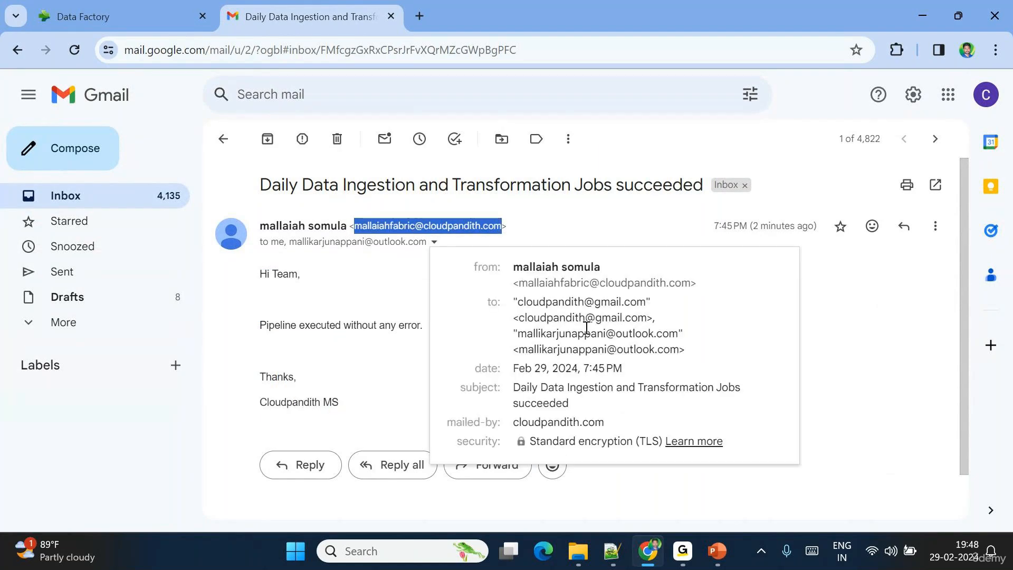
{"action": "left_click_drag", "start_coordinate": [521, 308], "coordinate": [649, 357]}
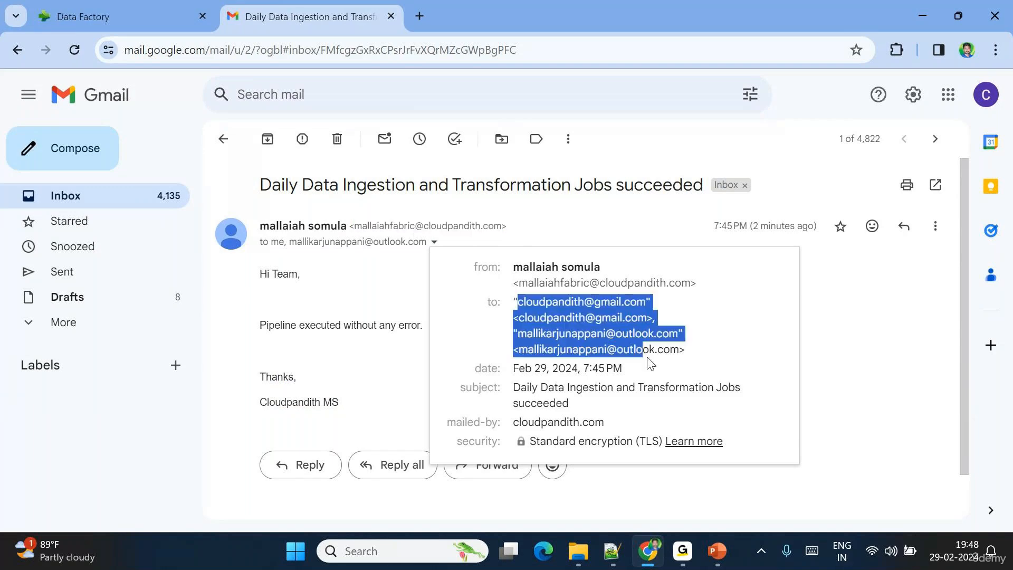
{"action": "left_click", "coordinate": [841, 346]}
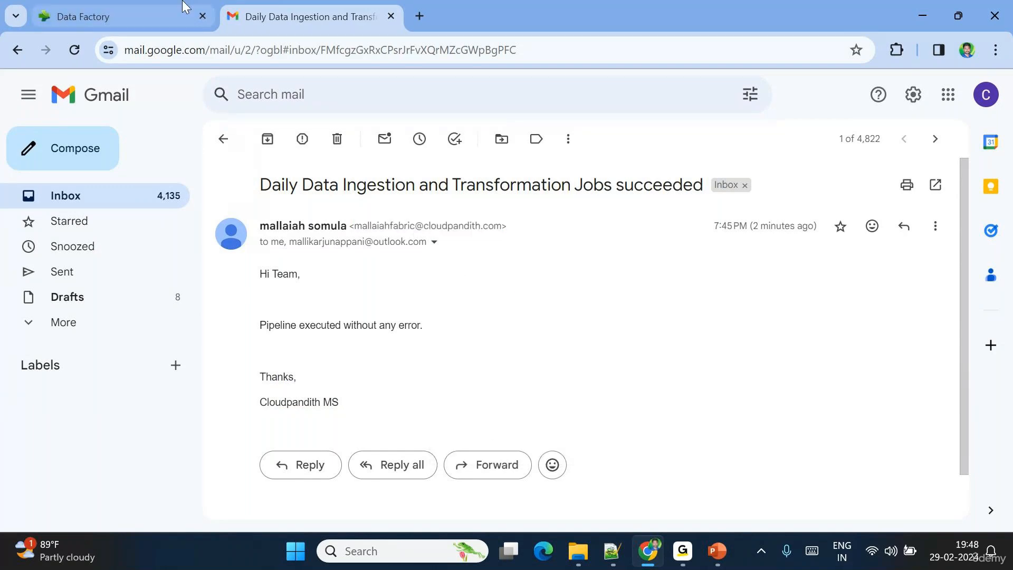
- Return to Fabric and open the Schedule settings of pl_NYCTaxidata_whsilver
{"action": "left_click", "coordinate": [156, 12]}
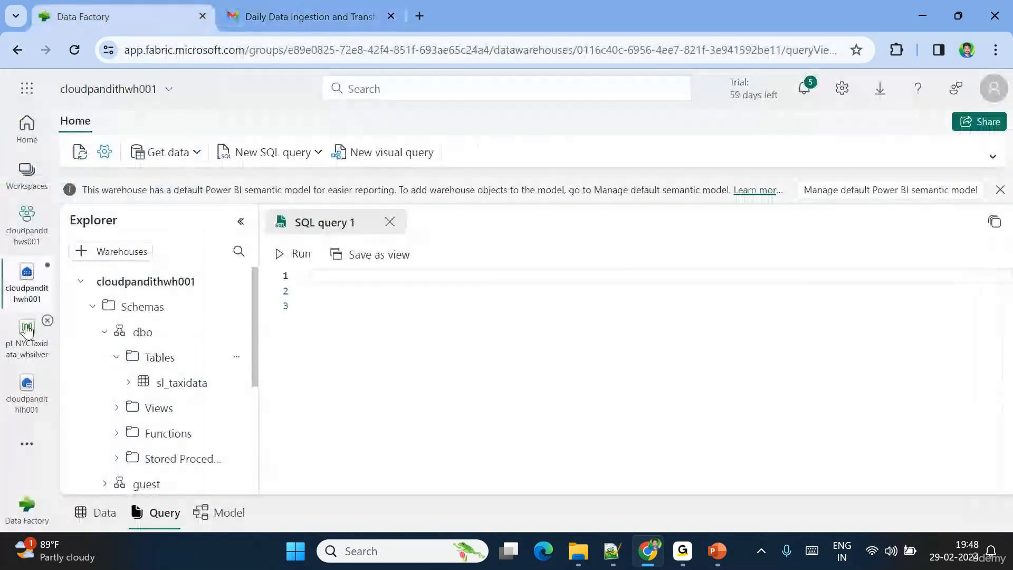
{"action": "left_click", "coordinate": [23, 362]}
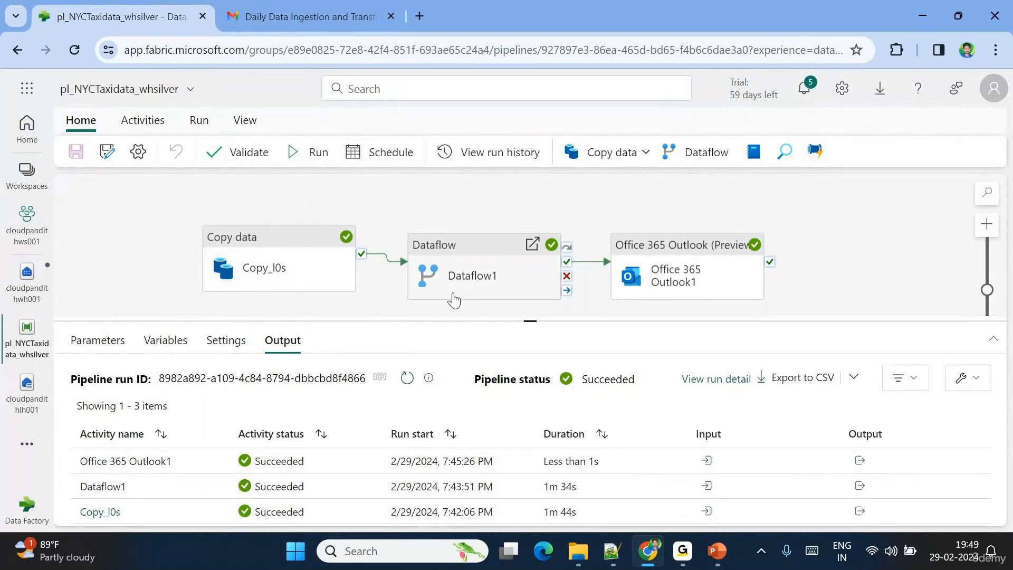
{"action": "left_click", "coordinate": [385, 157]}
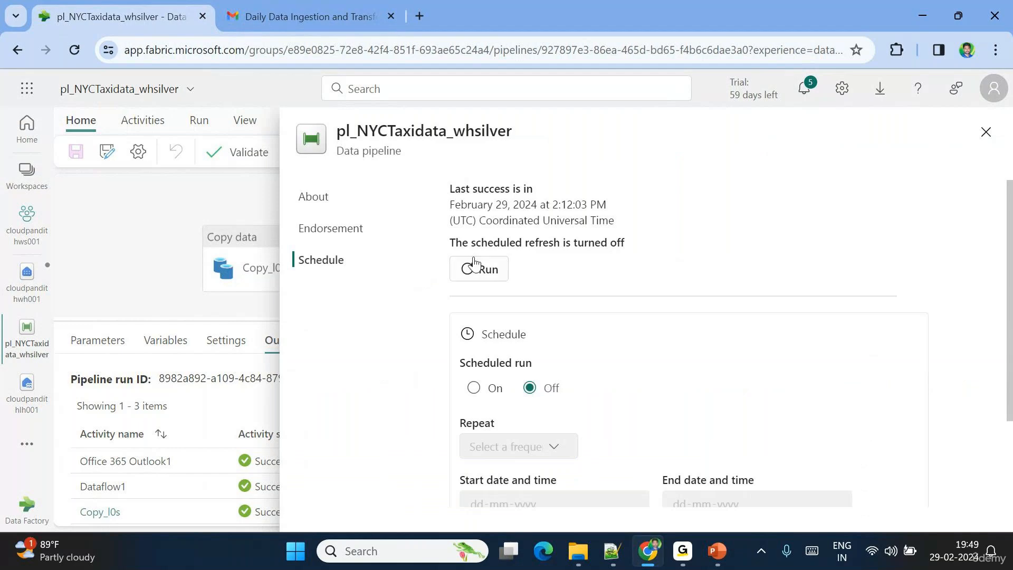
- Highlight the last success time and the 'scheduled refresh is turned off' message
{"action": "left_click_drag", "start_coordinate": [446, 246], "coordinate": [640, 248]}
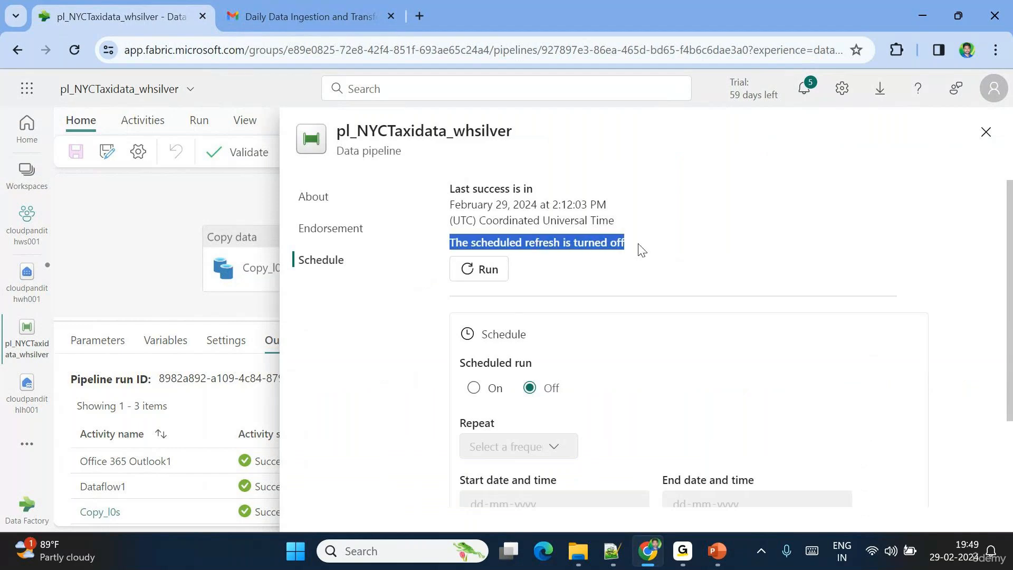
{"action": "left_click_drag", "start_coordinate": [455, 188], "coordinate": [628, 226]}
{"action": "left_click", "coordinate": [626, 222]}
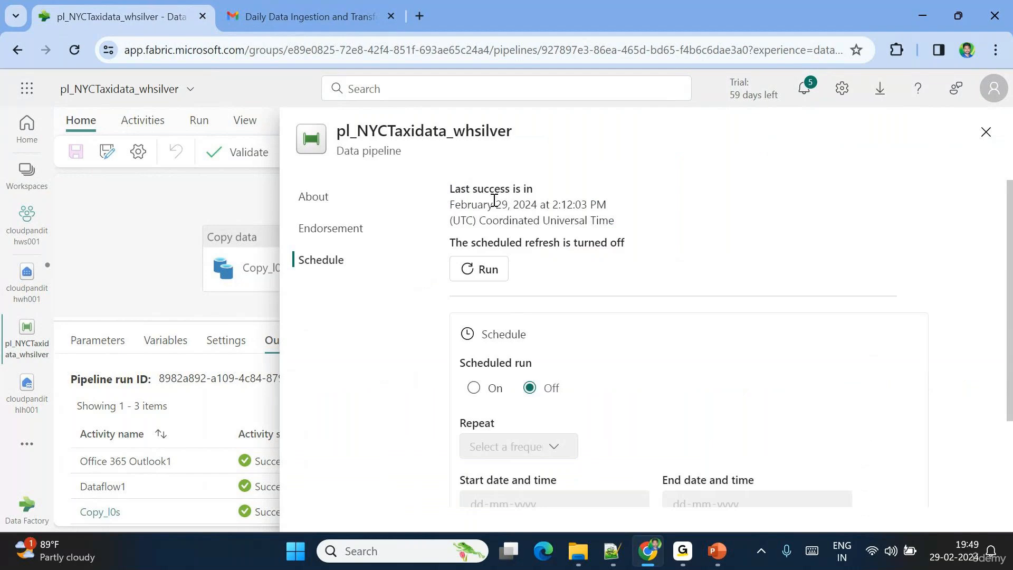
{"action": "left_click_drag", "start_coordinate": [461, 191], "coordinate": [642, 216]}
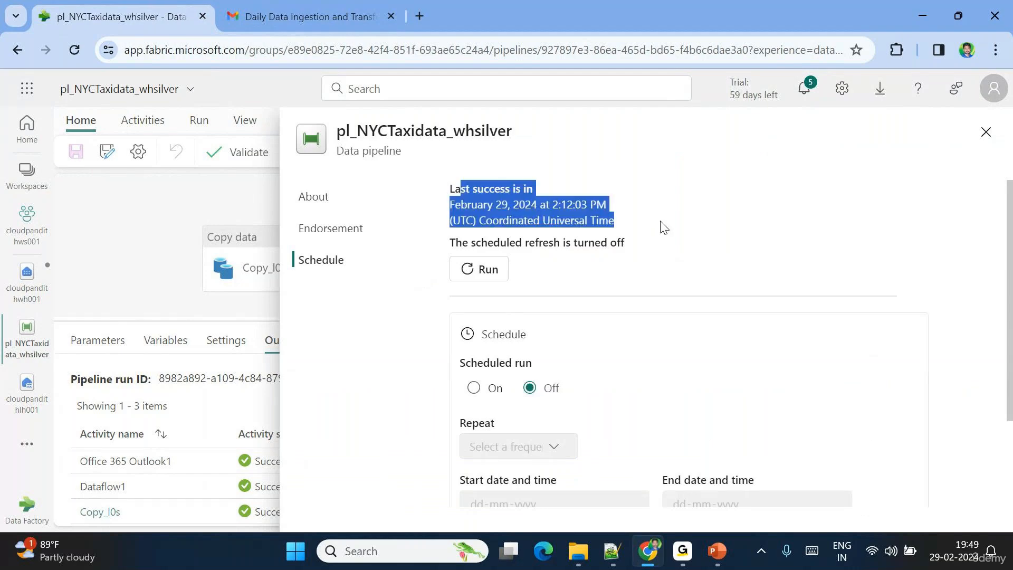
{"action": "left_click_drag", "start_coordinate": [481, 243], "coordinate": [653, 241]}
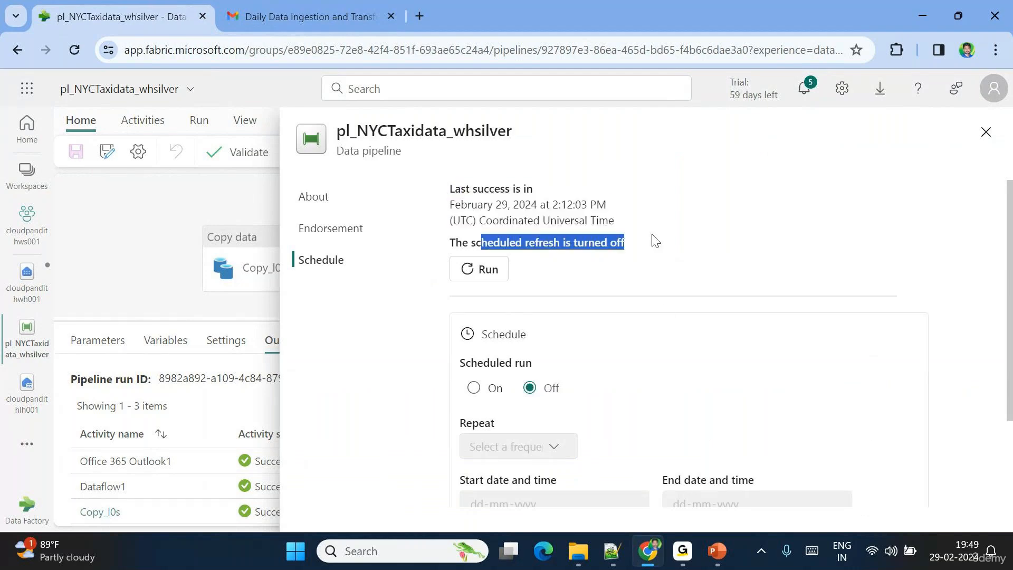
{"action": "left_click", "coordinate": [634, 319]}
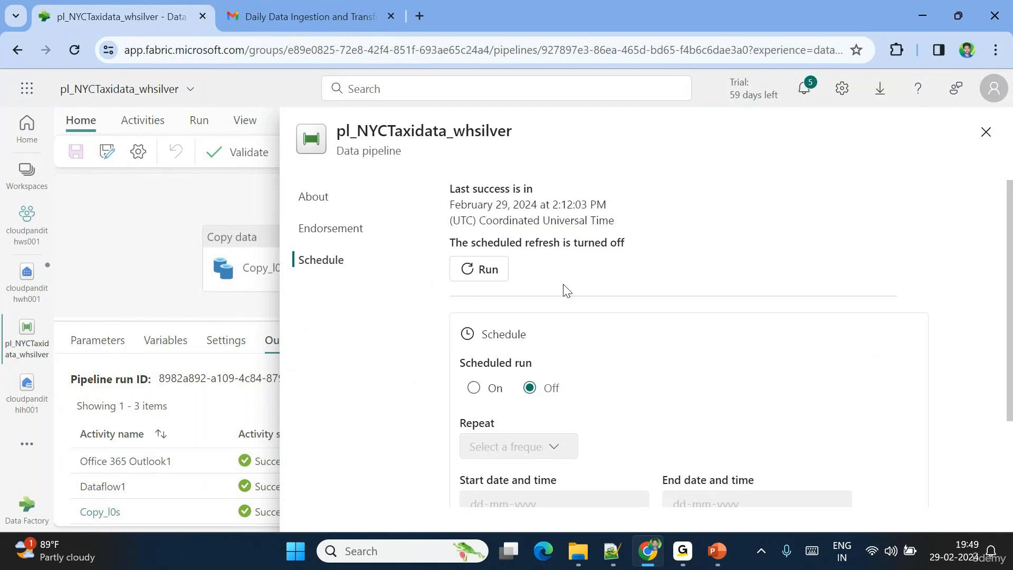
- Turn the scheduled run on and set it to repeat daily
{"action": "left_click", "coordinate": [474, 391]}
{"action": "scroll", "coordinate": [626, 377], "scroll_direction": "down", "scroll_amount": 2}
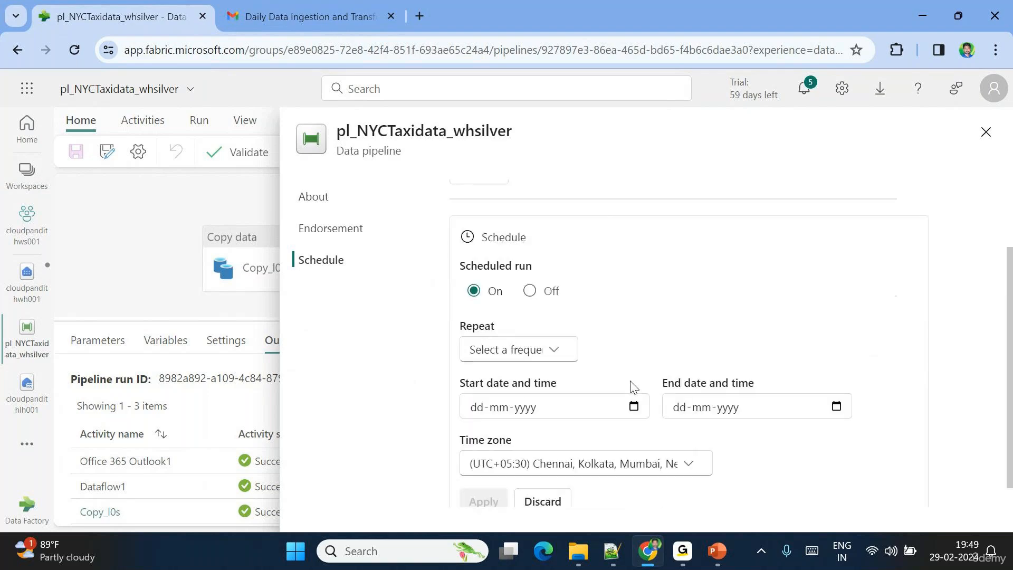
{"action": "left_click", "coordinate": [557, 328]}
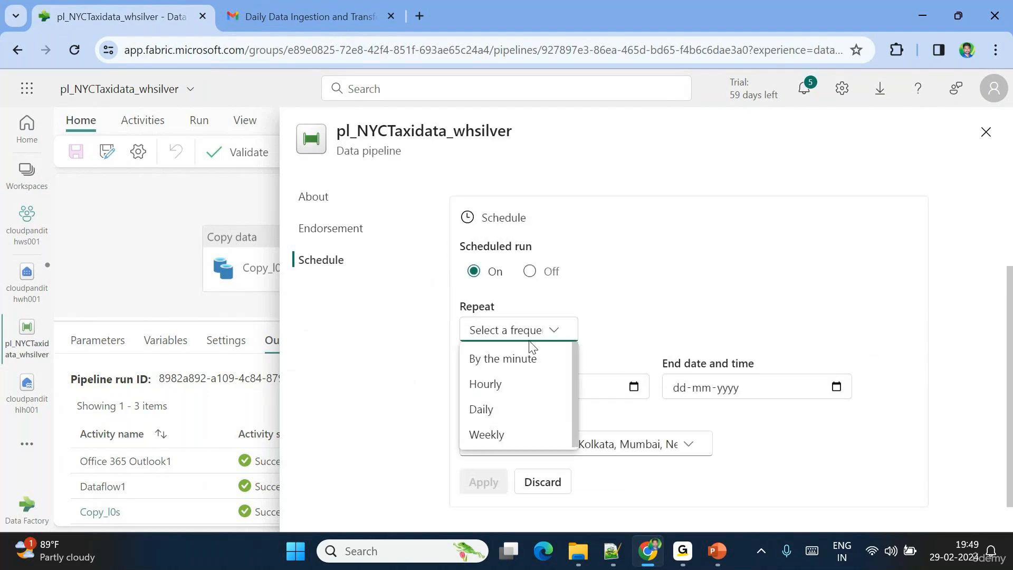
{"action": "left_click", "coordinate": [496, 408]}
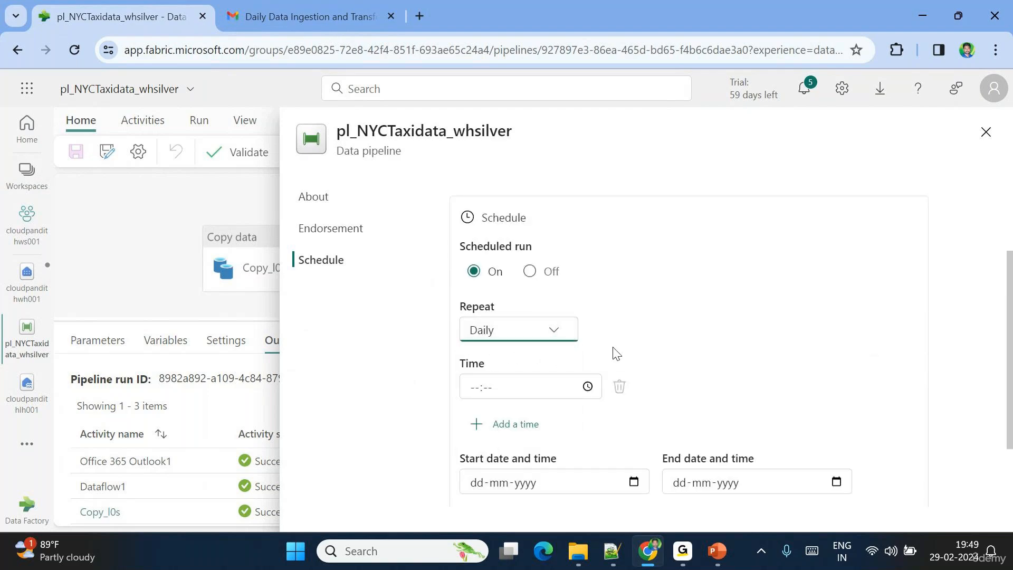
{"action": "scroll", "coordinate": [615, 352], "scroll_direction": "down", "scroll_amount": 2}
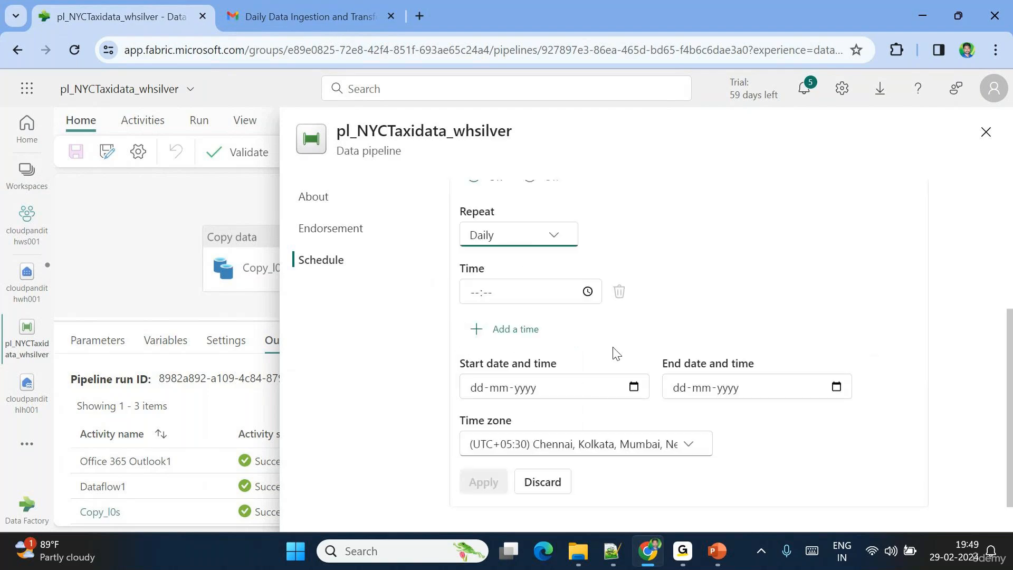
- Set the scheduled run time to 19:50
{"action": "left_click", "coordinate": [587, 292]}
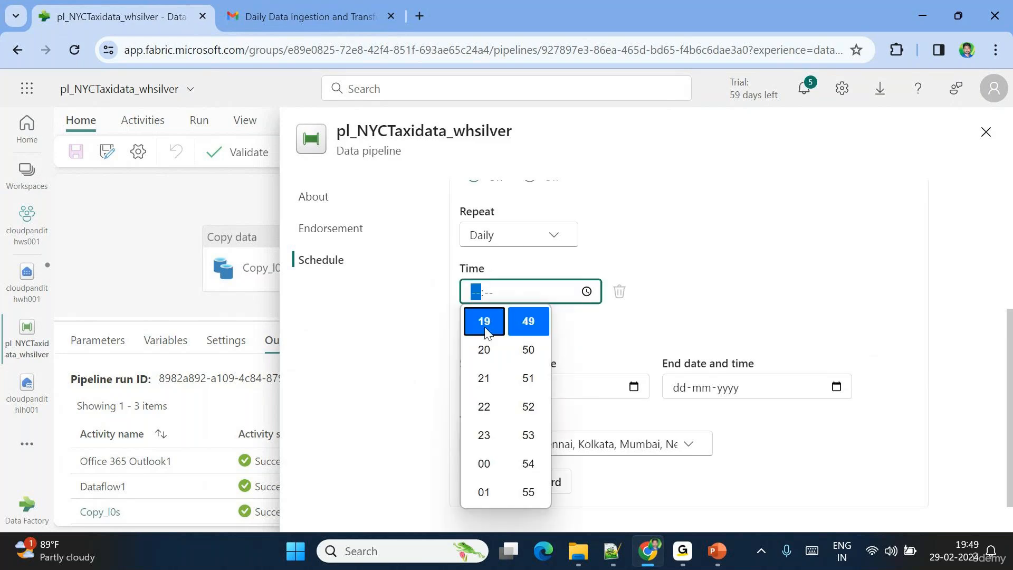
{"action": "left_click", "coordinate": [532, 361]}
{"action": "left_click", "coordinate": [667, 305]}
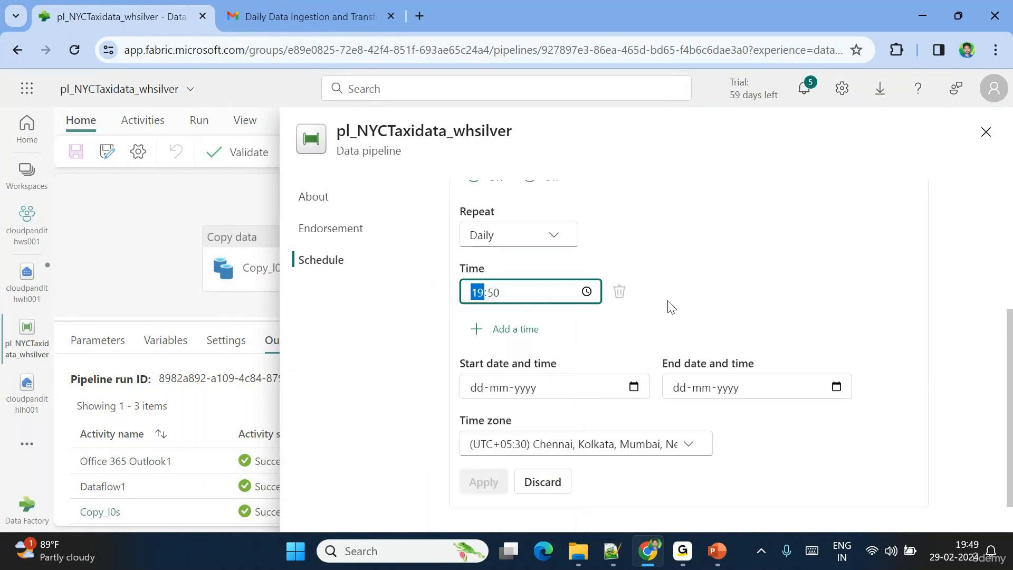
{"action": "left_click", "coordinate": [667, 305]}
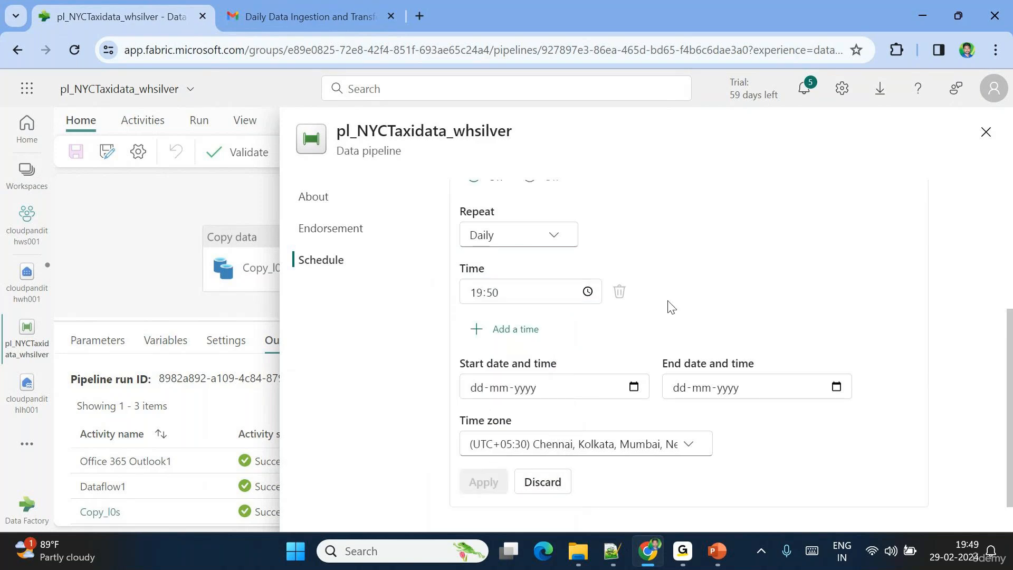
- Set the schedule's start date to 29-02-2024 and end date to 01-03-2024
{"action": "left_click", "coordinate": [636, 385]}
{"action": "left_click", "coordinate": [547, 312]}
{"action": "left_click", "coordinate": [836, 387]}
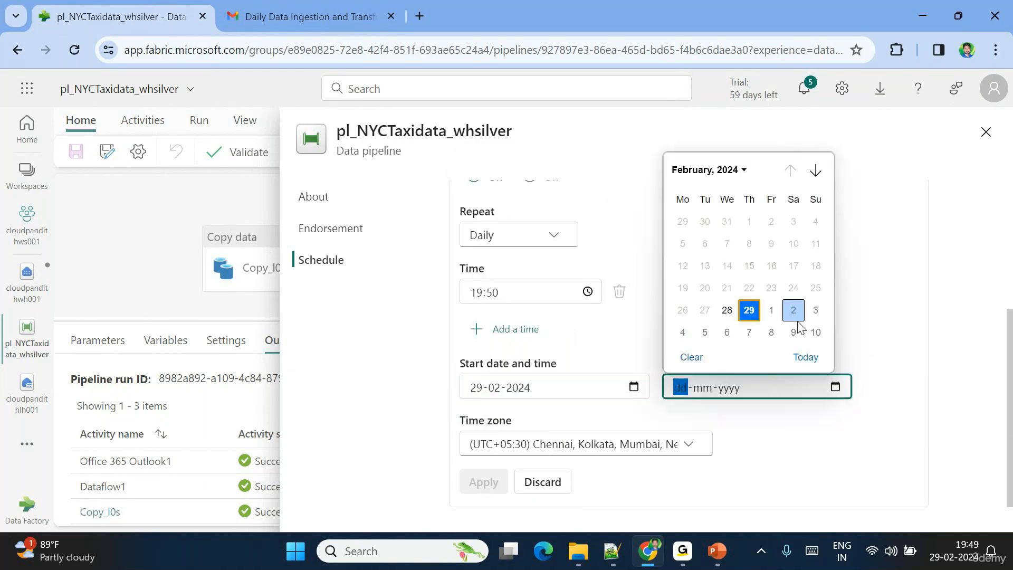
{"action": "left_click", "coordinate": [771, 312]}
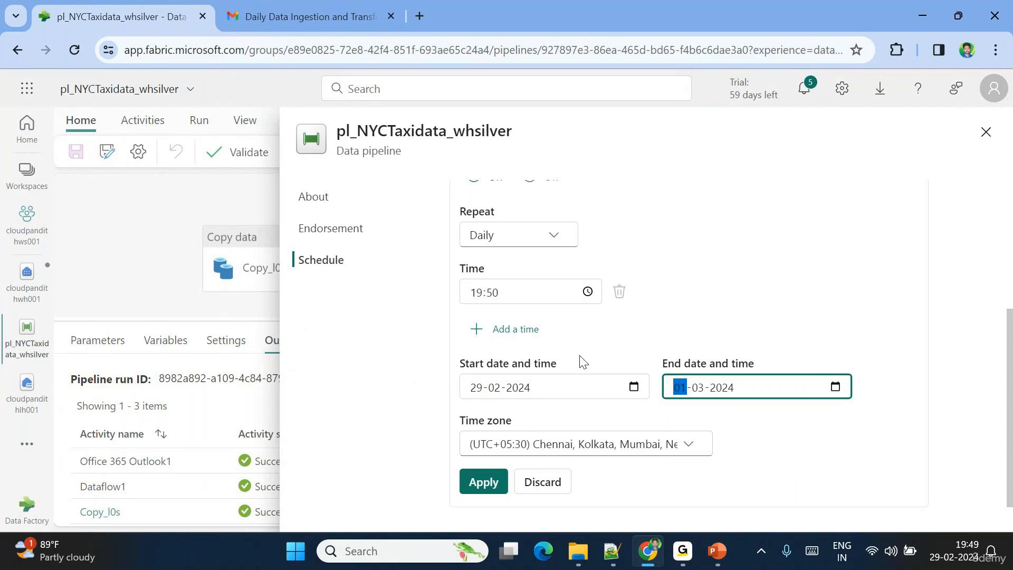
- Change the scheduled run time to 19:51
{"action": "scroll", "coordinate": [578, 280], "scroll_direction": "up", "scroll_amount": 2}
{"action": "scroll", "coordinate": [575, 279], "scroll_direction": "down", "scroll_amount": 2}
{"action": "scroll", "coordinate": [575, 278], "scroll_direction": "up", "scroll_amount": 1}
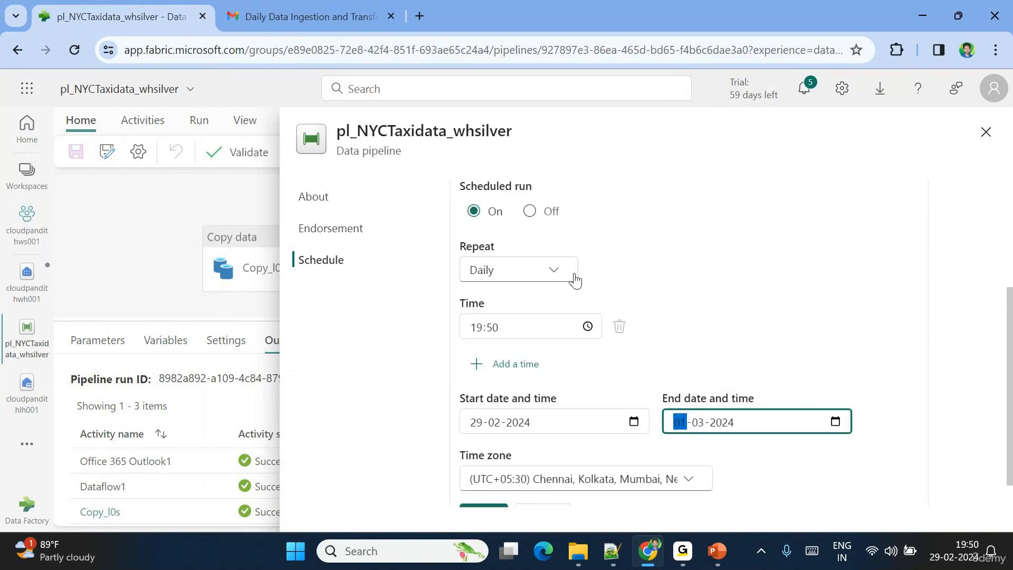
{"action": "left_click", "coordinate": [585, 326]}
{"action": "left_click", "coordinate": [534, 154]}
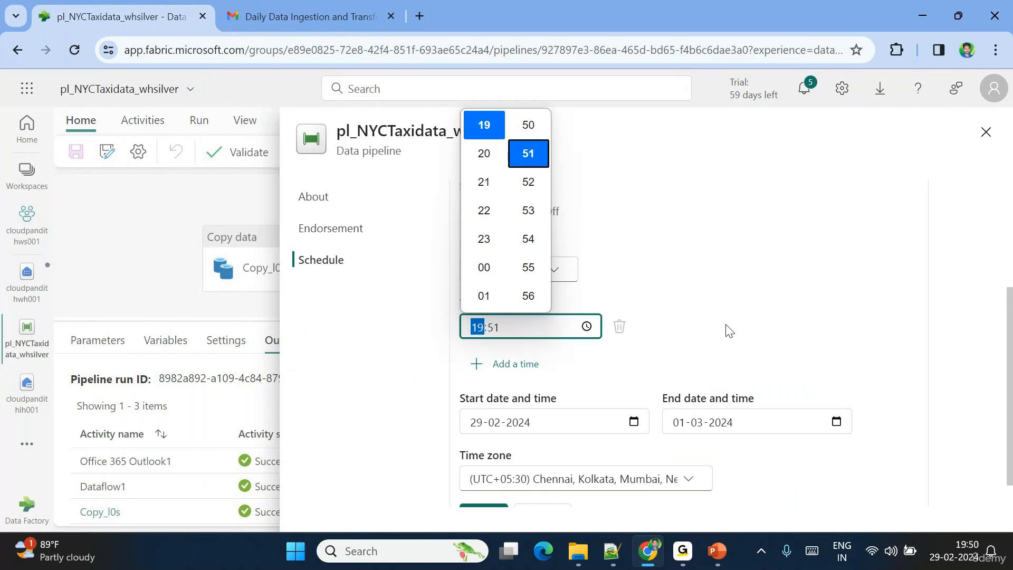
{"action": "left_click", "coordinate": [727, 330]}
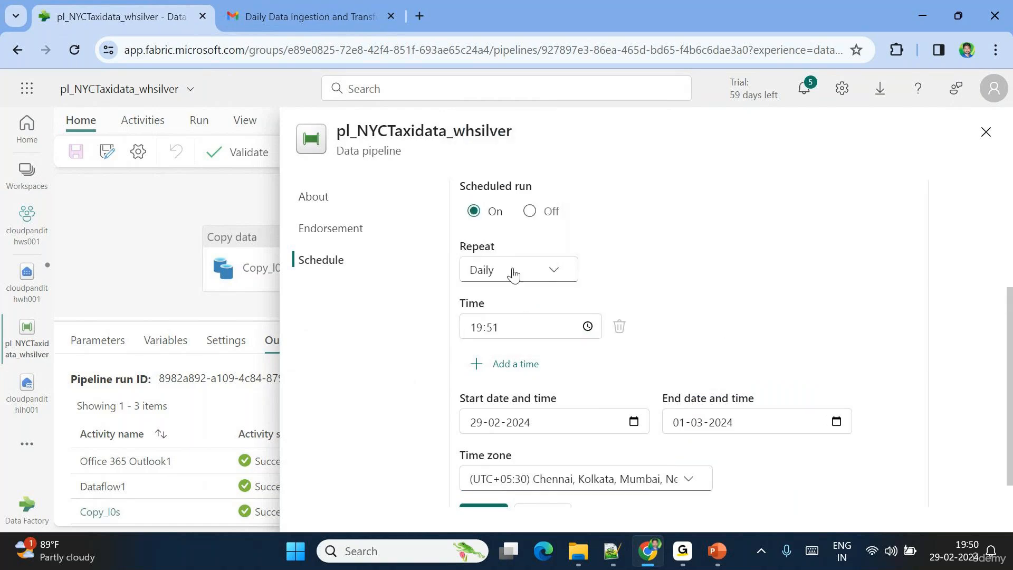
{"action": "scroll", "coordinate": [585, 340], "scroll_direction": "down", "scroll_amount": 1}
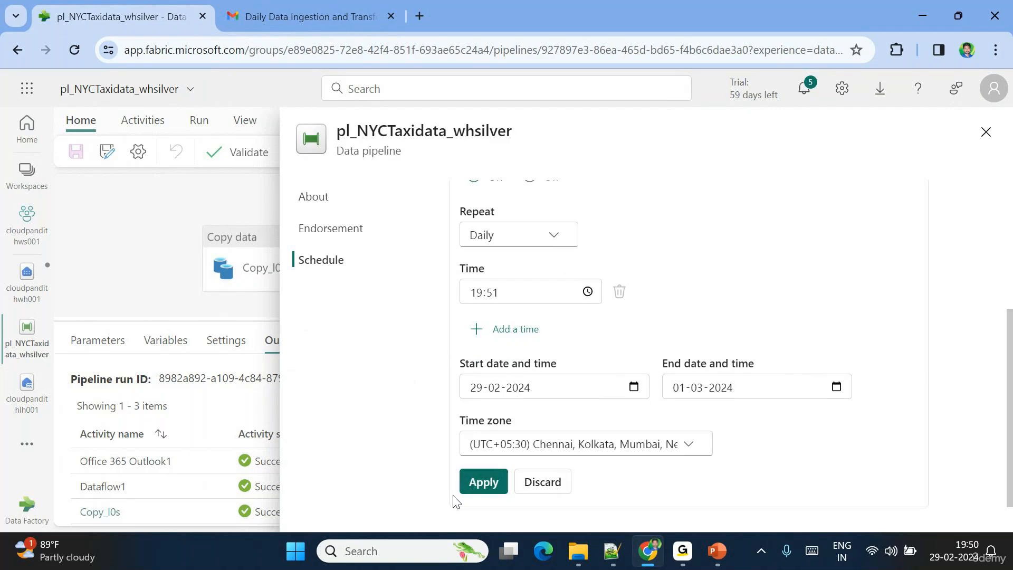
- Apply the daily 19:51 schedule for 29-02-2024 to 01-03-2024
{"action": "left_click", "coordinate": [477, 482]}
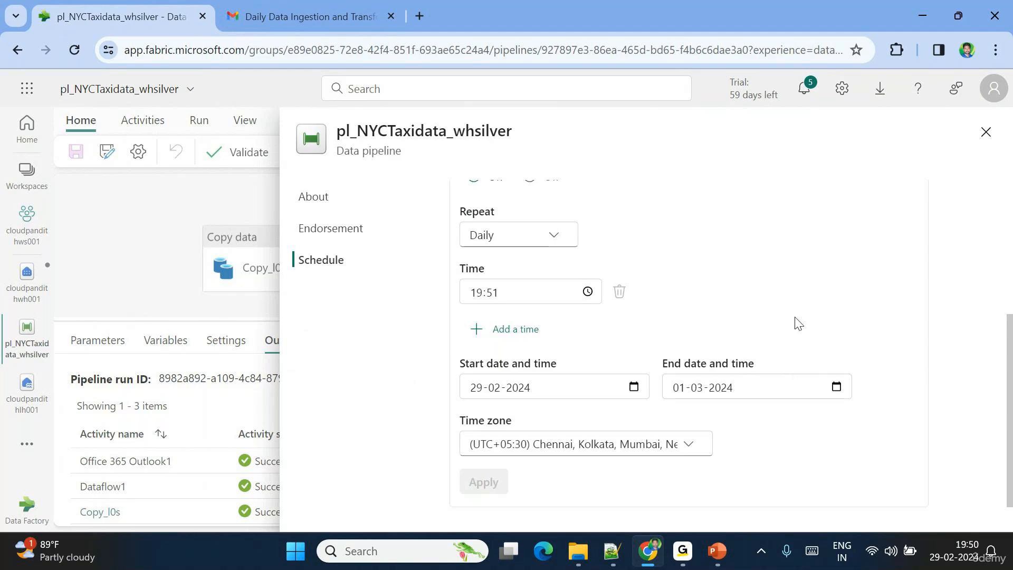
{"action": "left_click", "coordinate": [987, 133]}
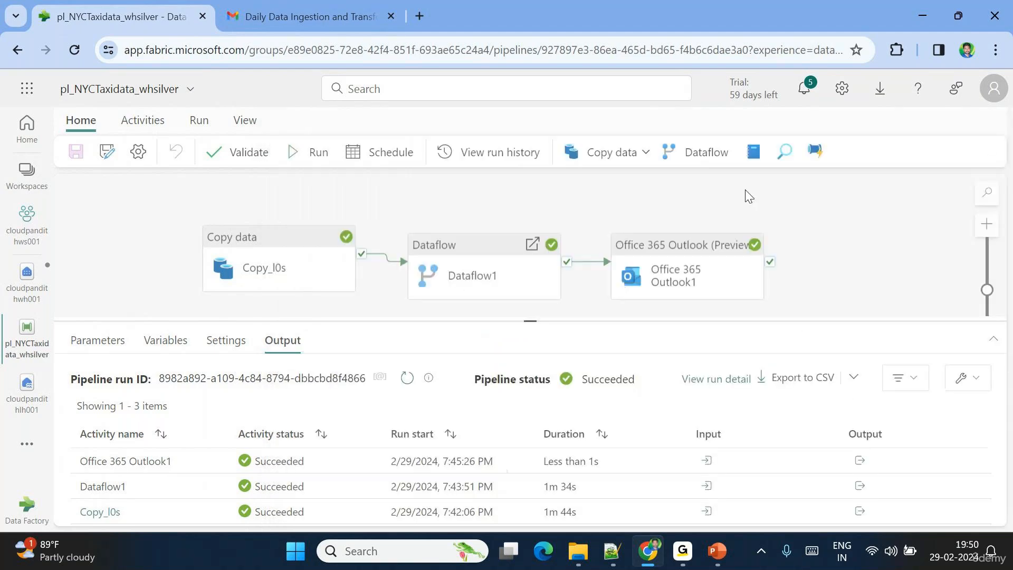
{"action": "left_click", "coordinate": [371, 153]}
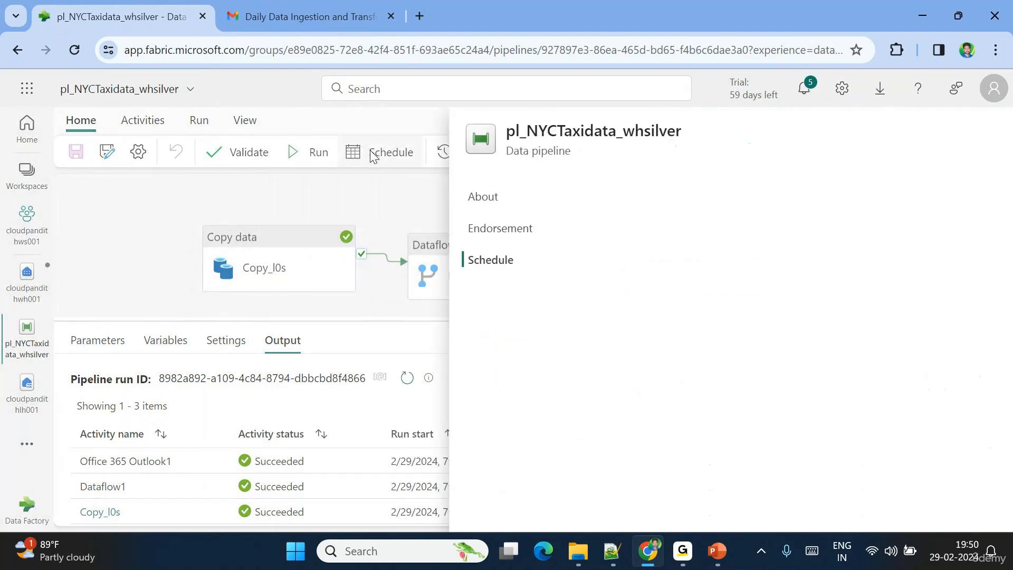
{"action": "left_click_drag", "start_coordinate": [449, 242], "coordinate": [545, 263]}
{"action": "left_click", "coordinate": [545, 263]}
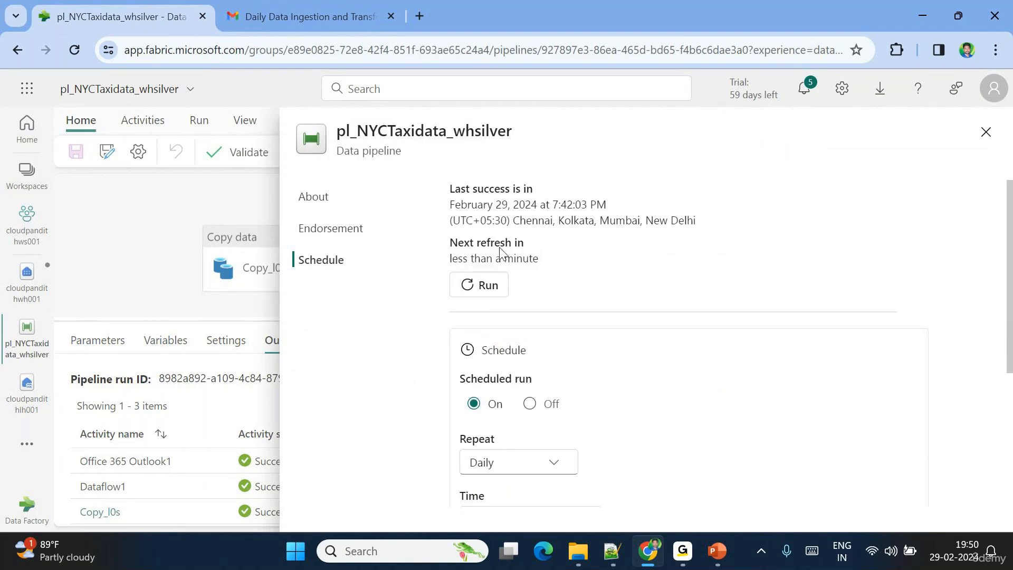
{"action": "left_click_drag", "start_coordinate": [450, 242], "coordinate": [551, 276]}
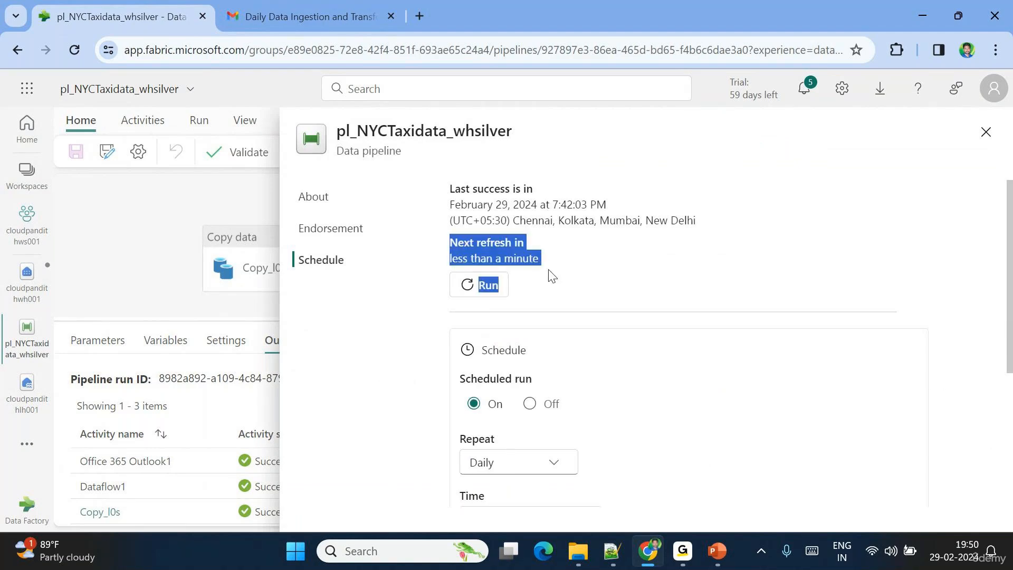
{"action": "left_click", "coordinate": [573, 281]}
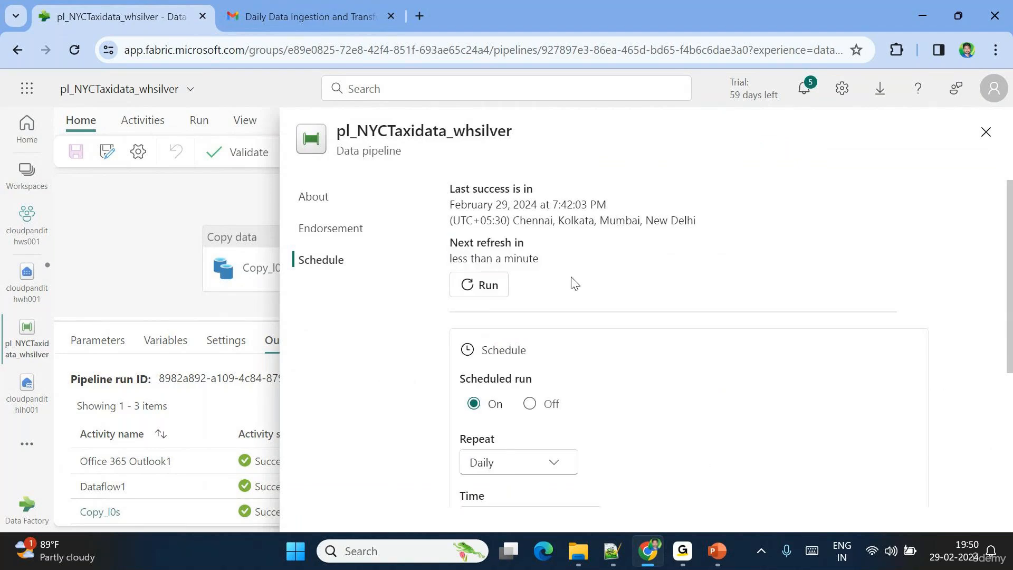
{"action": "left_click", "coordinate": [985, 133]}
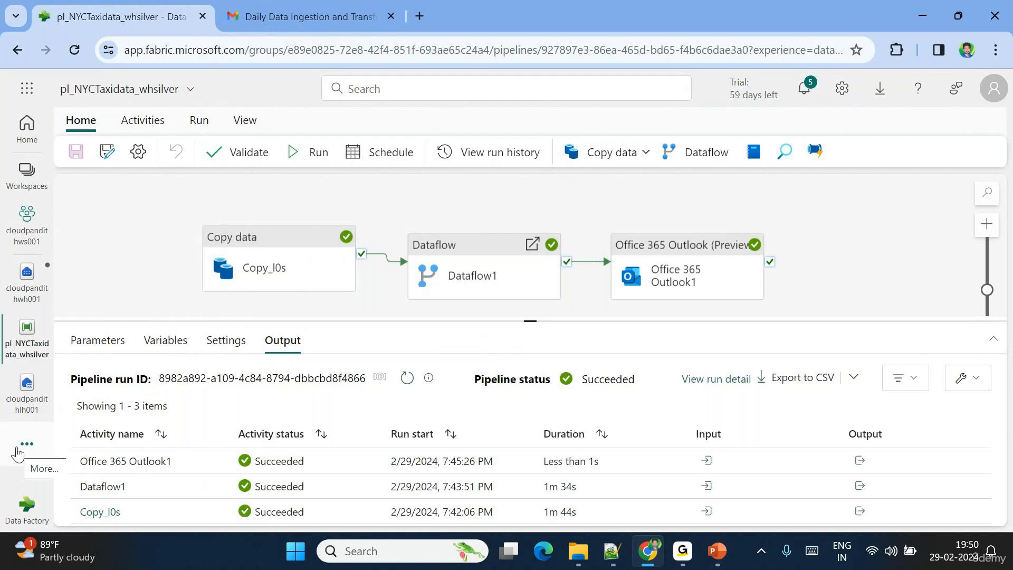
- Open the Monitoring hub and refresh until the 7:51 PM pl_NYCTaxidata_whsilver run shows Not started
{"action": "left_click", "coordinate": [18, 450]}
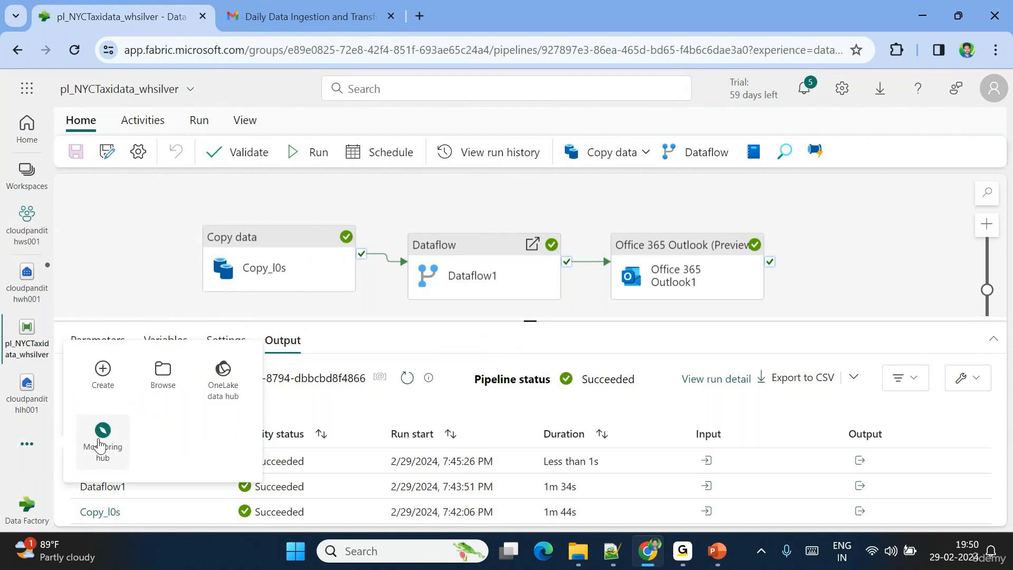
{"action": "left_click", "coordinate": [104, 441]}
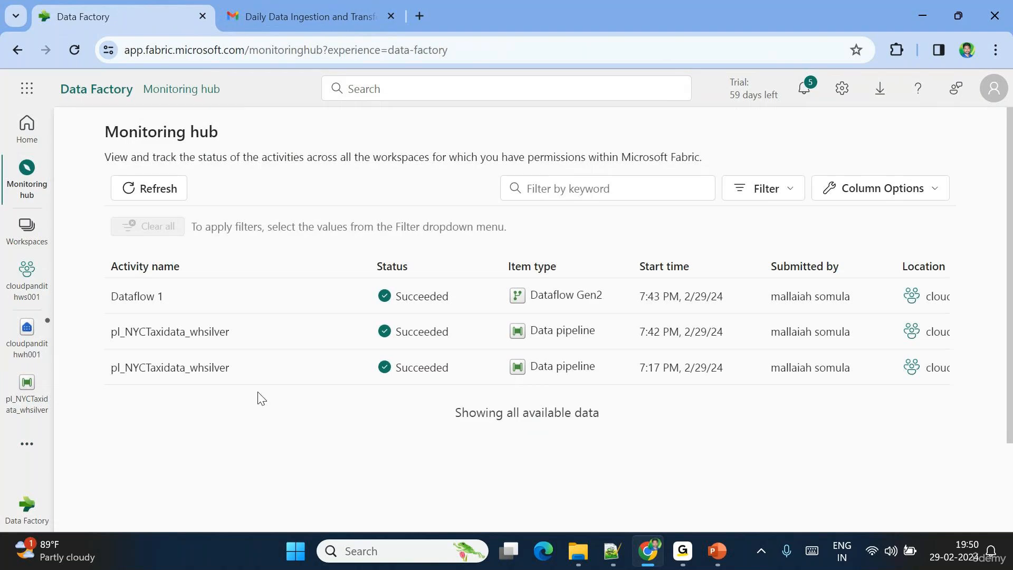
{"action": "left_click", "coordinate": [154, 192]}
{"action": "left_click", "coordinate": [159, 199]}
{"action": "left_click", "coordinate": [167, 193]}
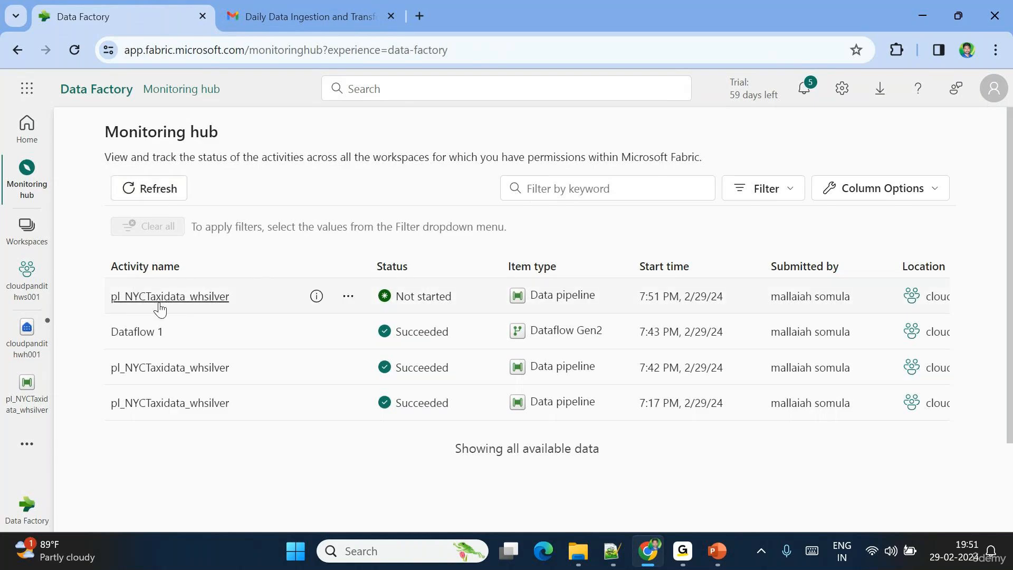
{"action": "triple_click", "coordinate": [648, 300]}
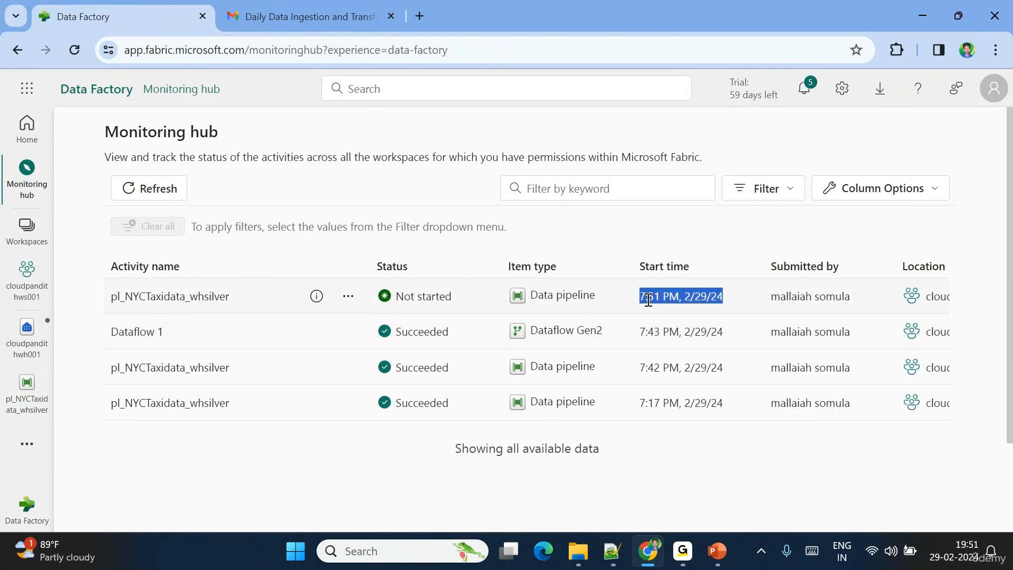
{"action": "left_click", "coordinate": [168, 197]}
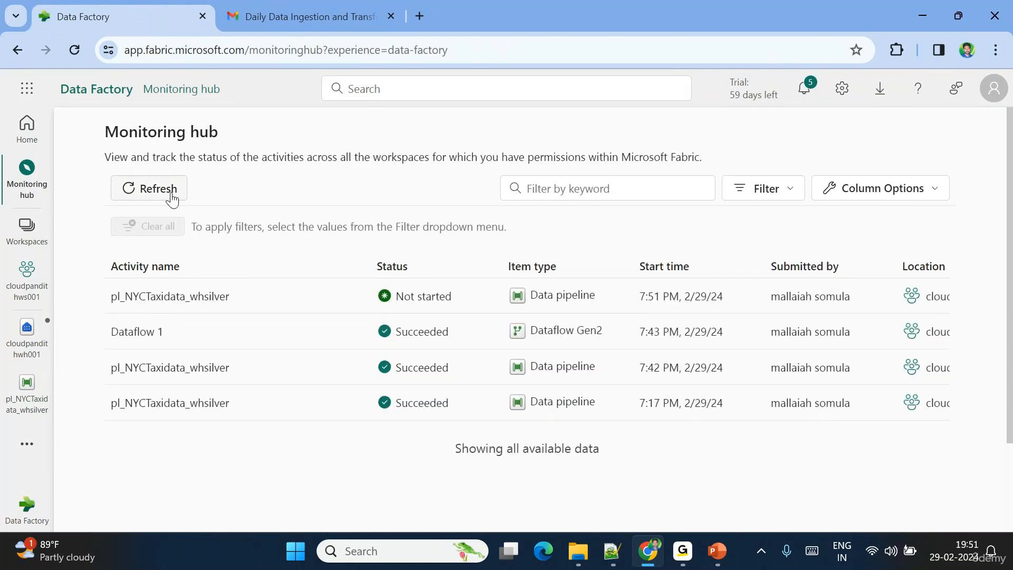
- View the 7:51 PM run's details, then open the cloudpandithws001 workspace item list
{"action": "left_click", "coordinate": [176, 298]}
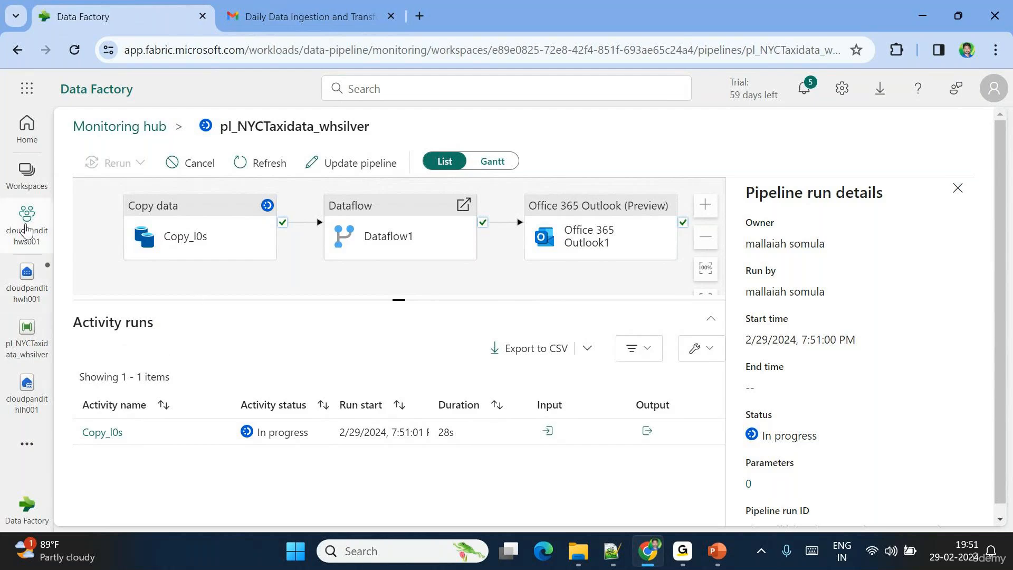
{"action": "left_click", "coordinate": [26, 230]}
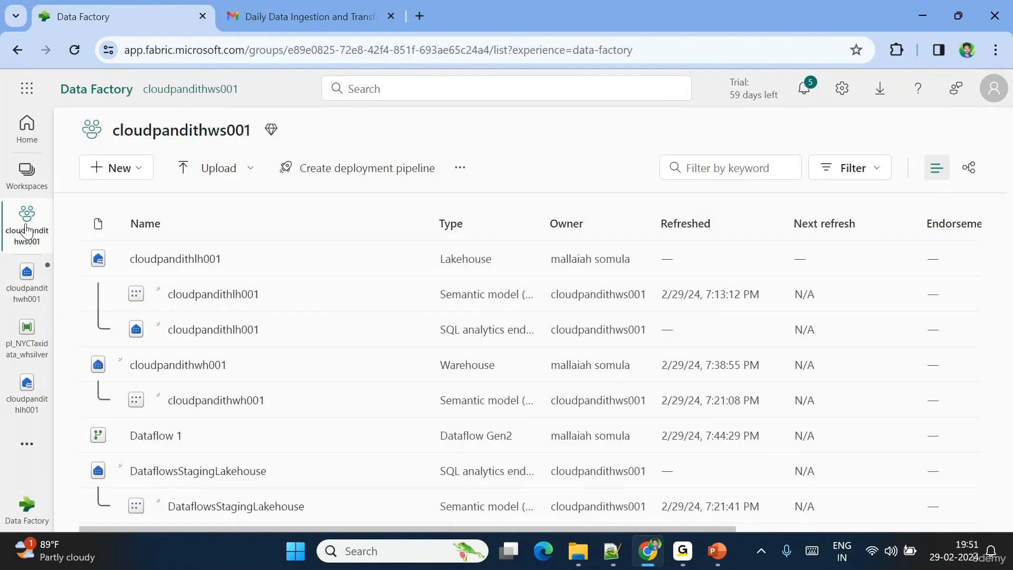
- Open the Settings page for Dataflow 1 from its actions menu
{"action": "left_click", "coordinate": [411, 437]}
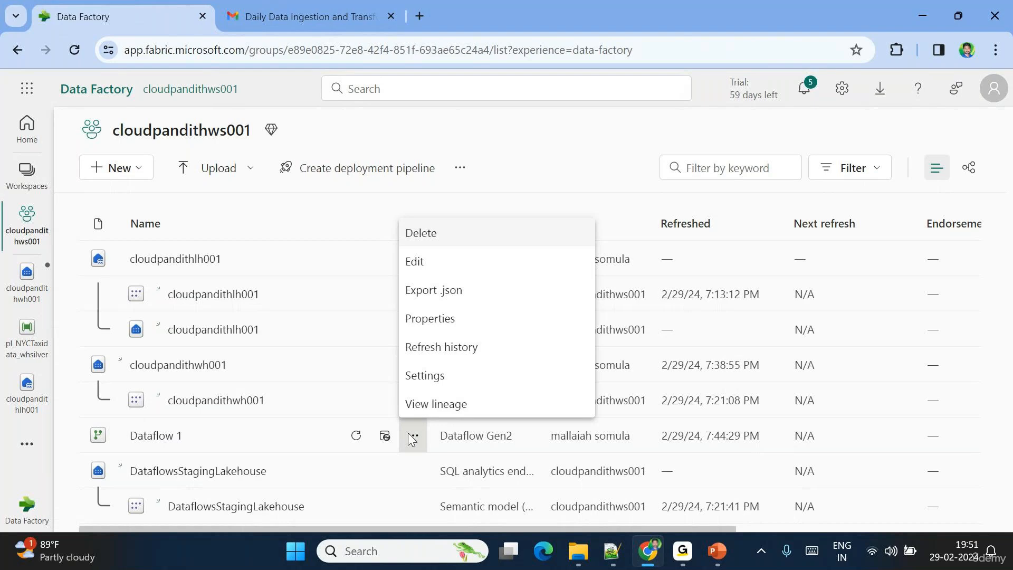
{"action": "left_click", "coordinate": [442, 376]}
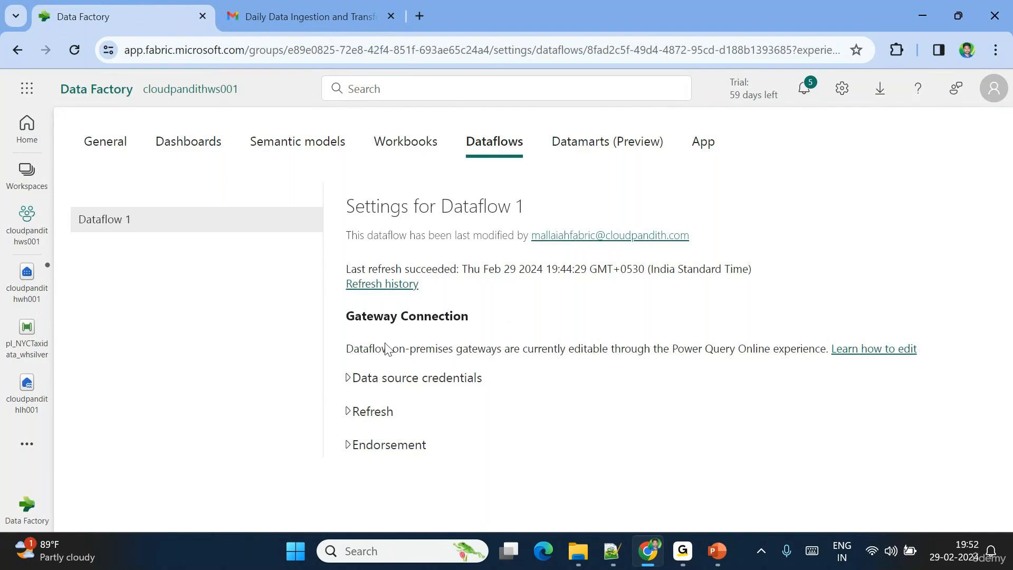
{"action": "triple_click", "coordinate": [369, 354]}
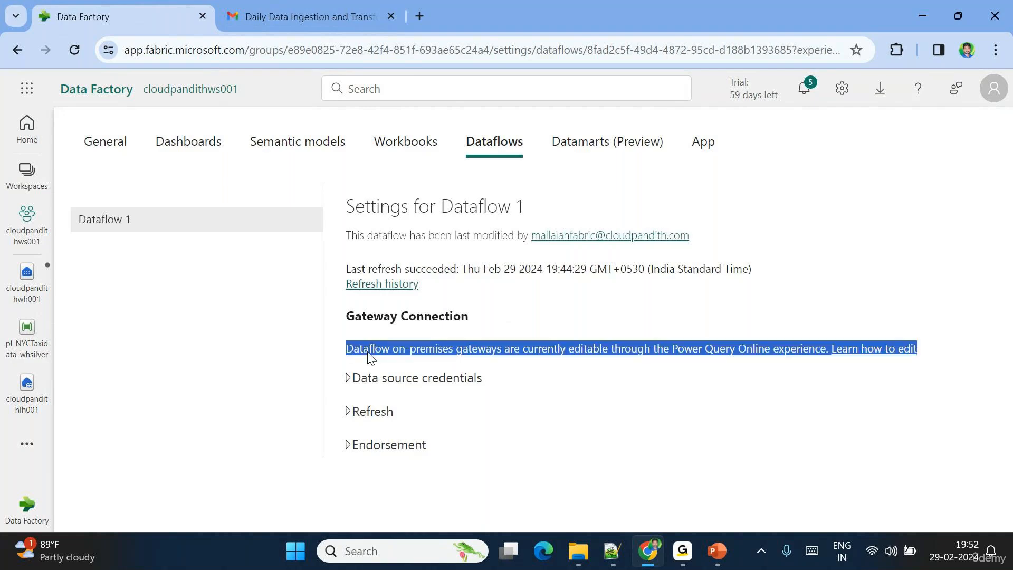
{"action": "left_click", "coordinate": [419, 359]}
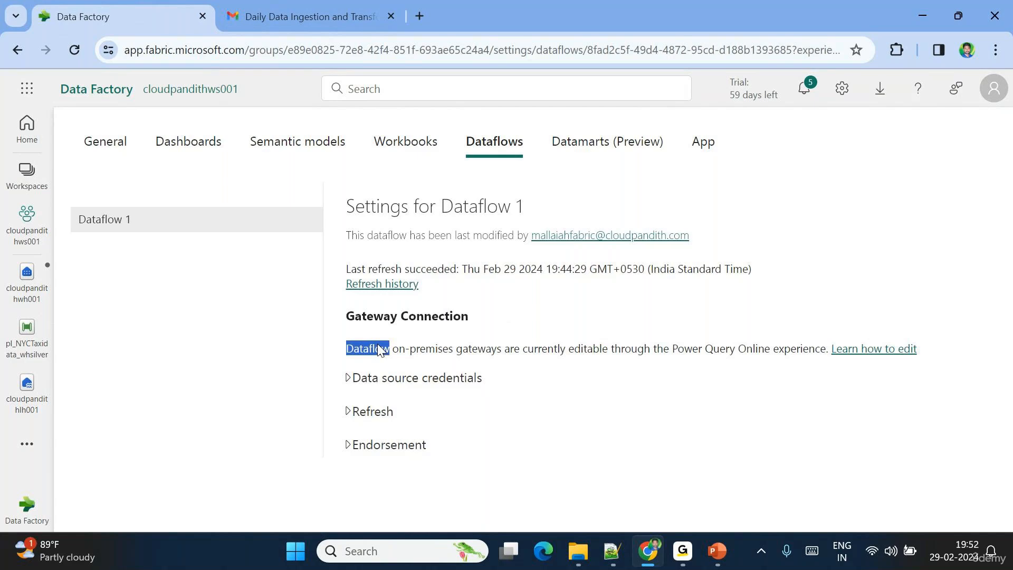
{"action": "double_click", "coordinate": [413, 353]}
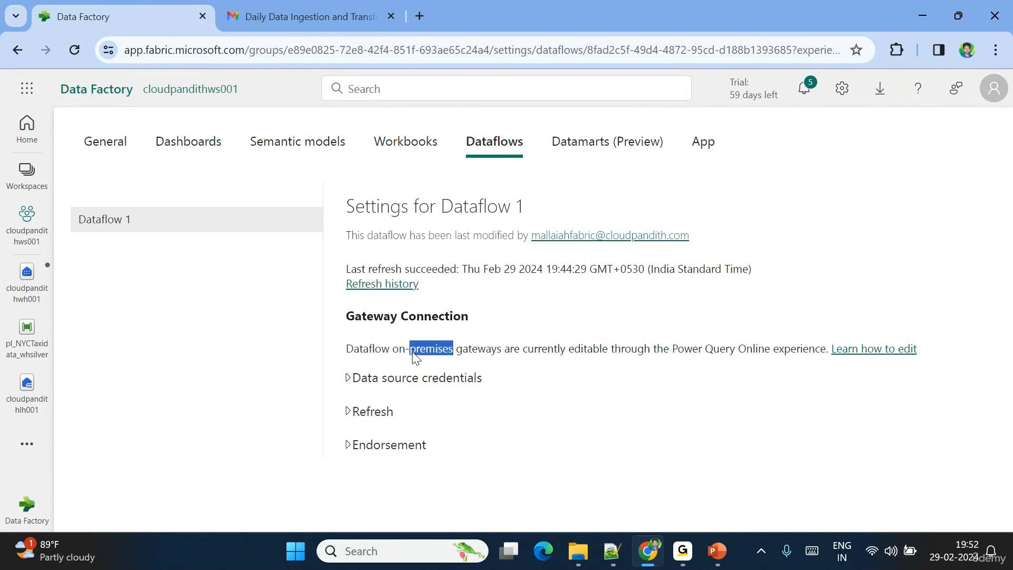
{"action": "left_click", "coordinate": [414, 357]}
{"action": "double_click", "coordinate": [414, 357]}
- Go to the Monitoring hub and refresh until the 7:51 PM pipeline run and Dataflow 1 show Succeeded
{"action": "left_click", "coordinate": [29, 338]}
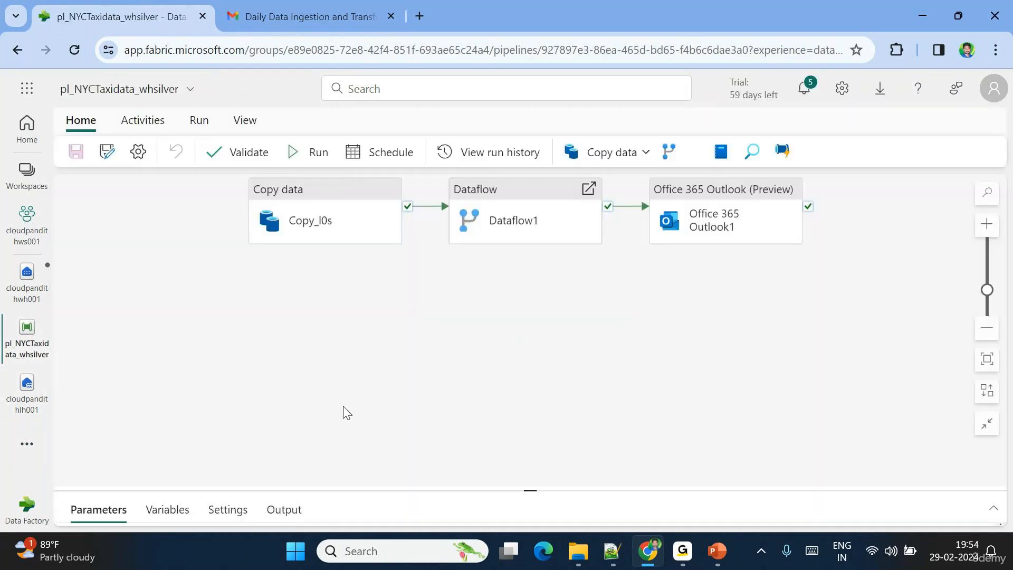
{"action": "left_click", "coordinate": [36, 445]}
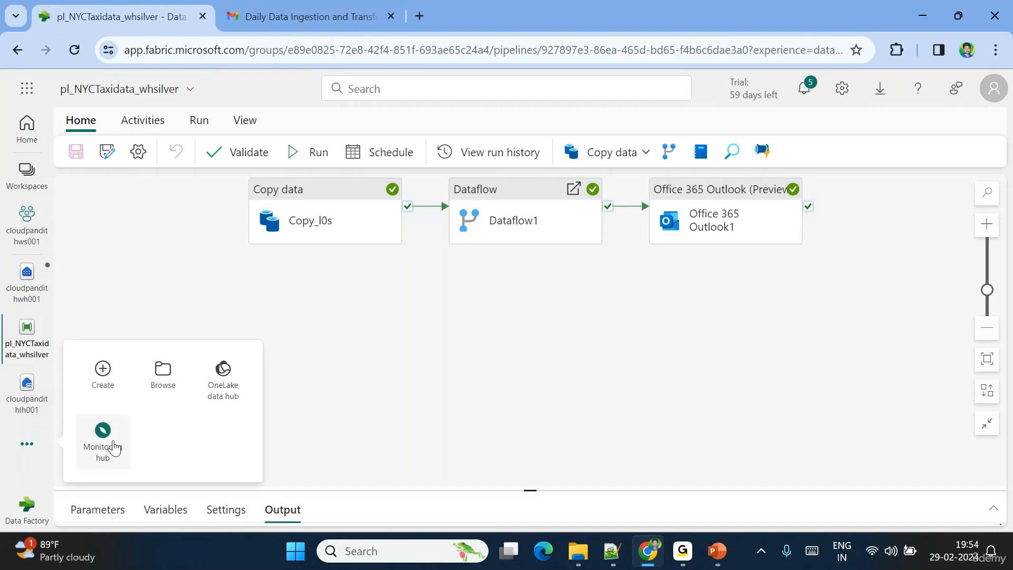
{"action": "left_click", "coordinate": [113, 440]}
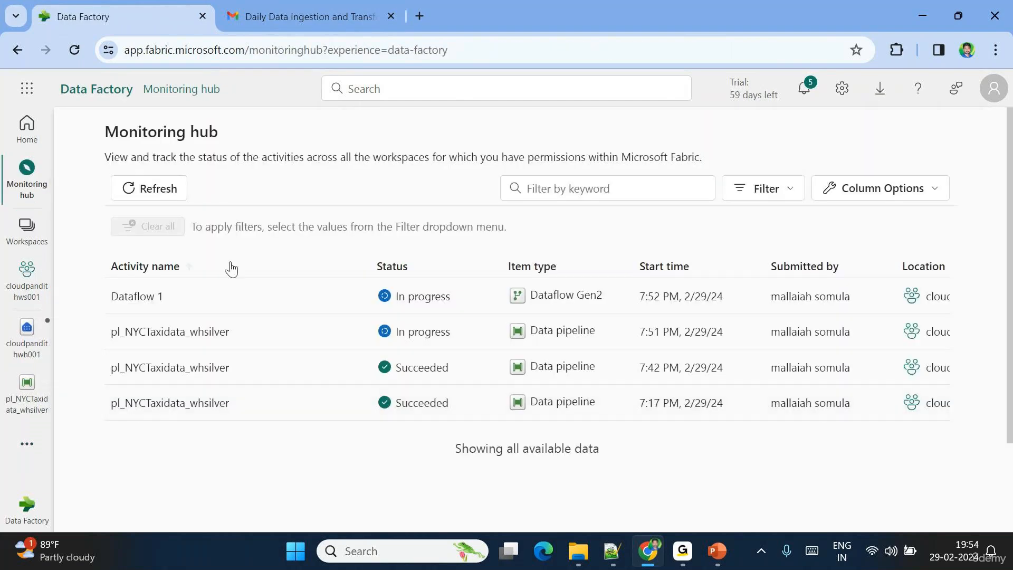
{"action": "left_click", "coordinate": [170, 203]}
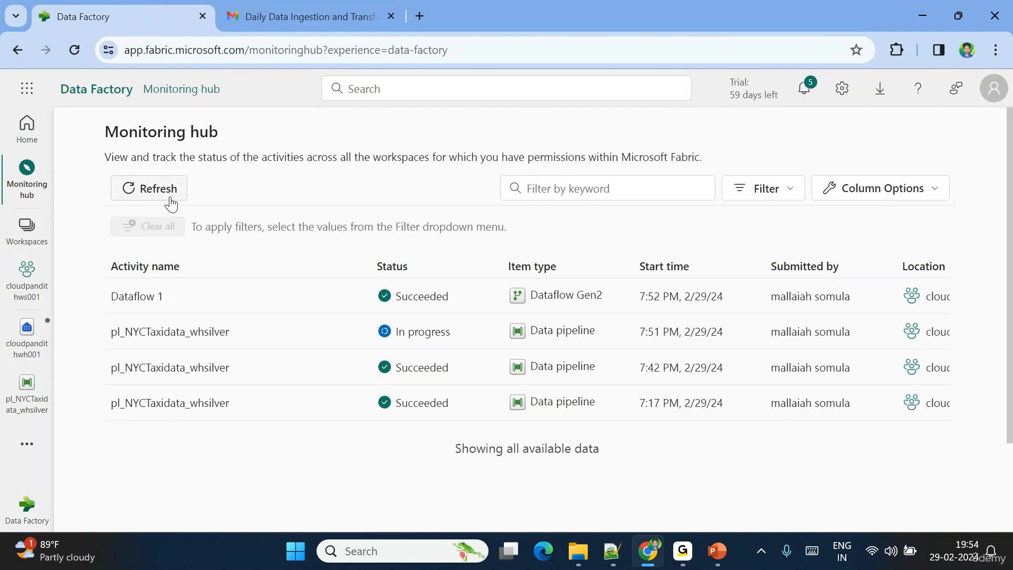
{"action": "left_click", "coordinate": [170, 199]}
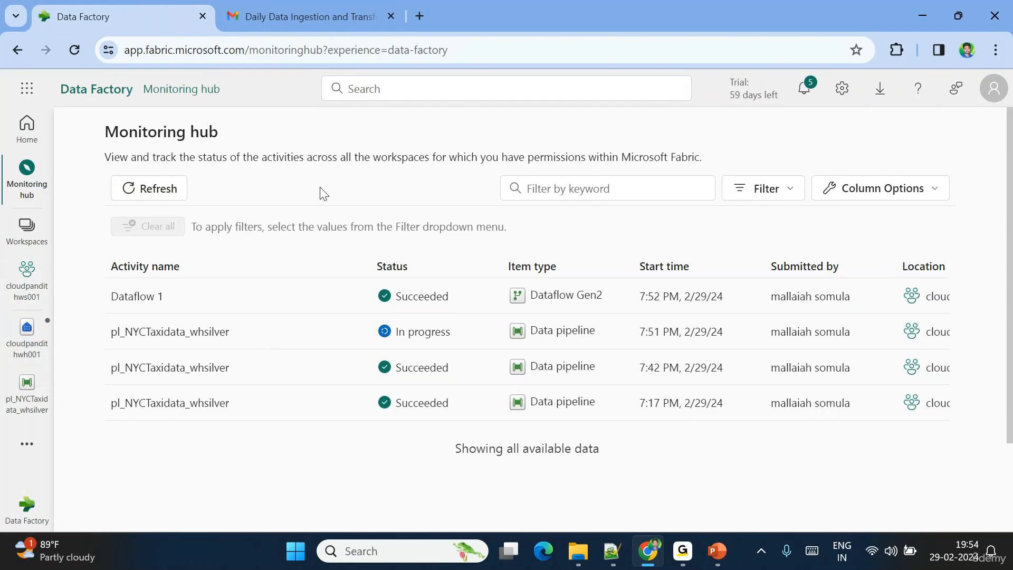
{"action": "left_click", "coordinate": [157, 191]}
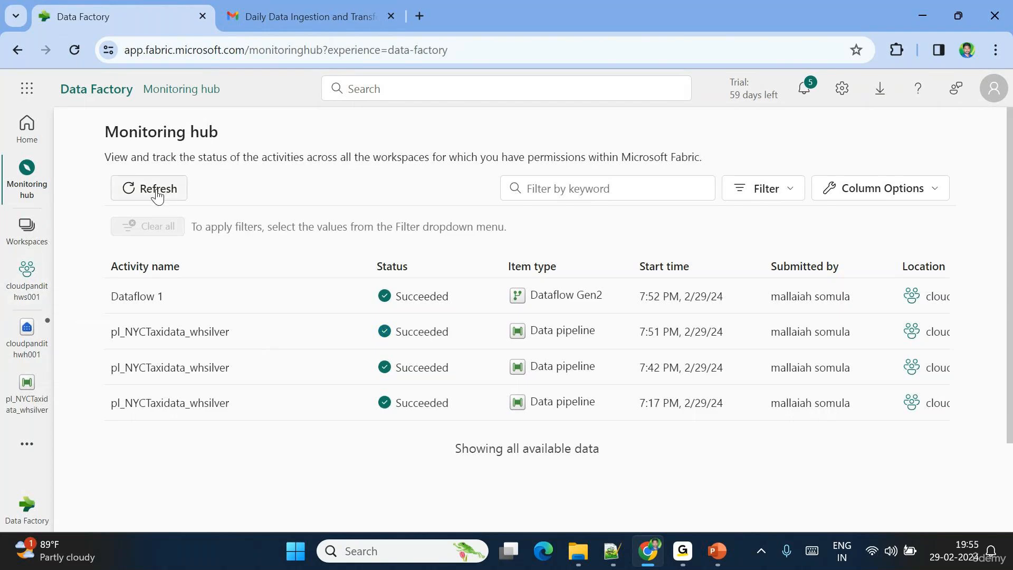
- Refresh the run list, highlight the 7:51 PM start time, and switch to the Gmail success email
{"action": "left_click", "coordinate": [142, 197]}
{"action": "left_click", "coordinate": [174, 196]}
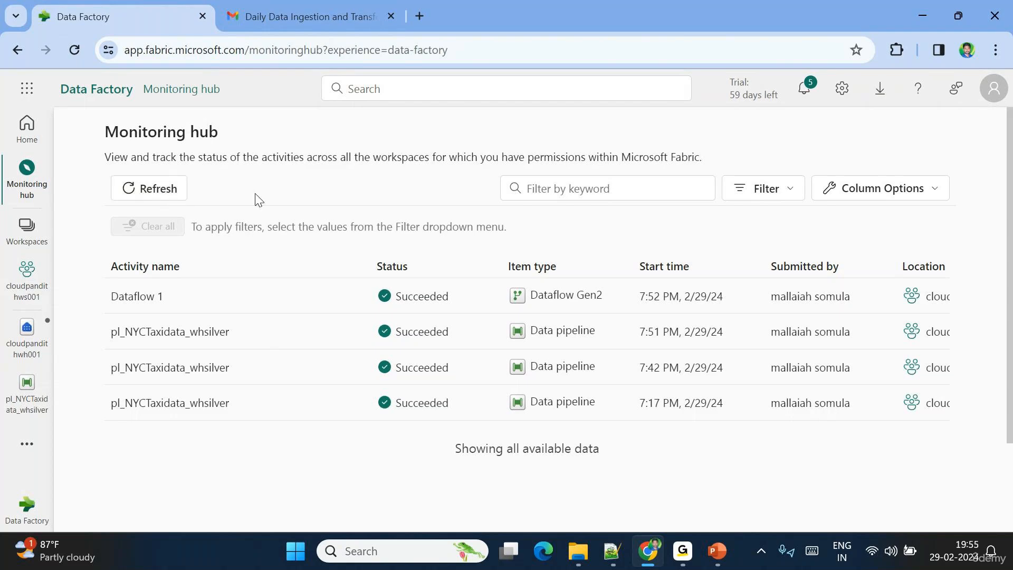
{"action": "left_click", "coordinate": [26, 443]}
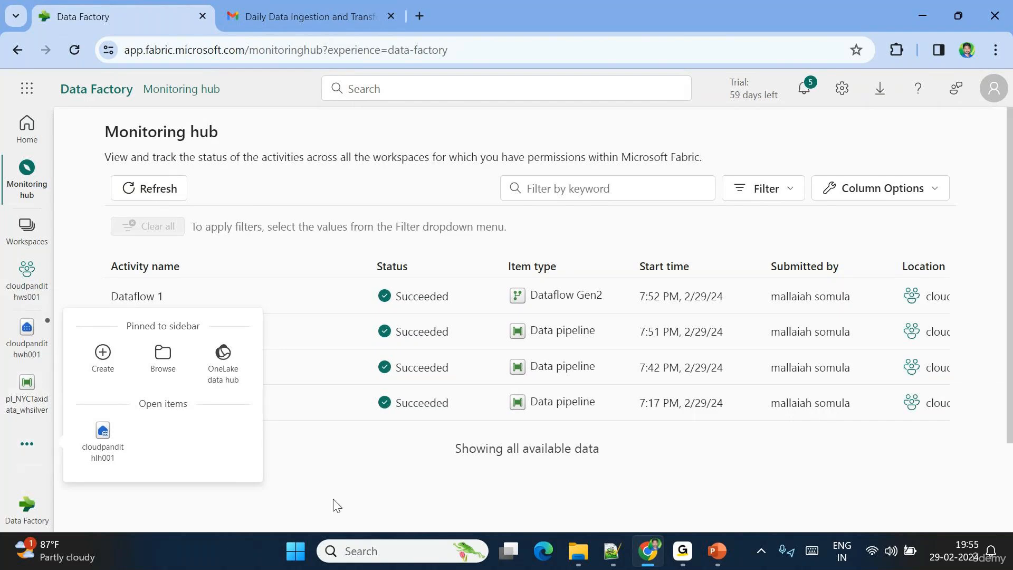
{"action": "left_click", "coordinate": [343, 480]}
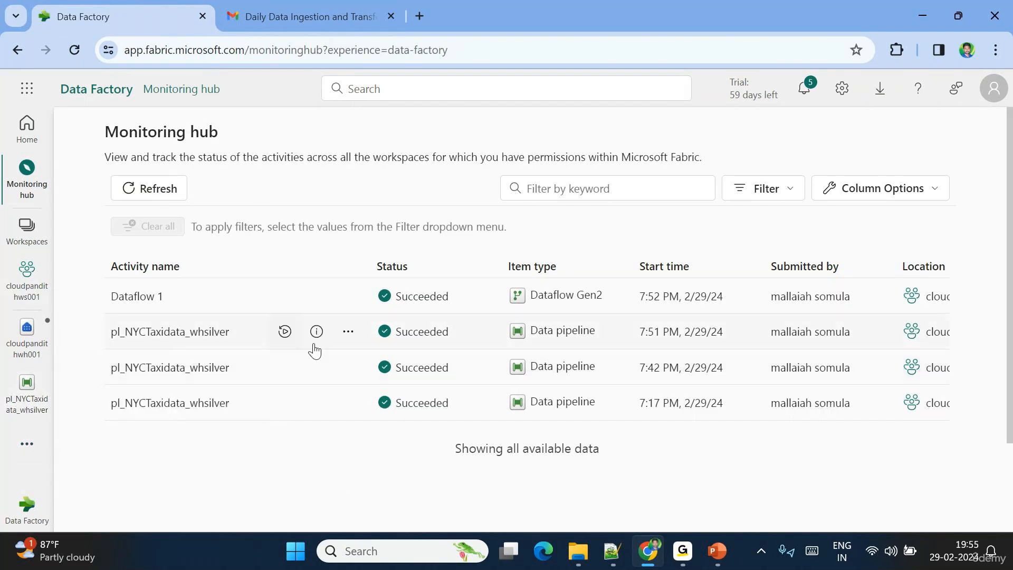
{"action": "triple_click", "coordinate": [654, 330]}
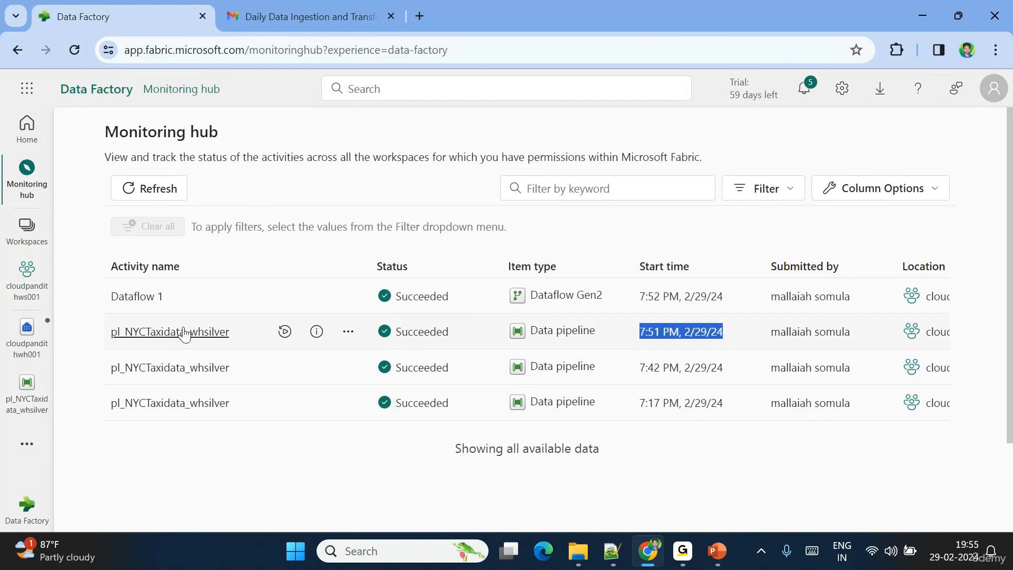
{"action": "left_click", "coordinate": [283, 8]}
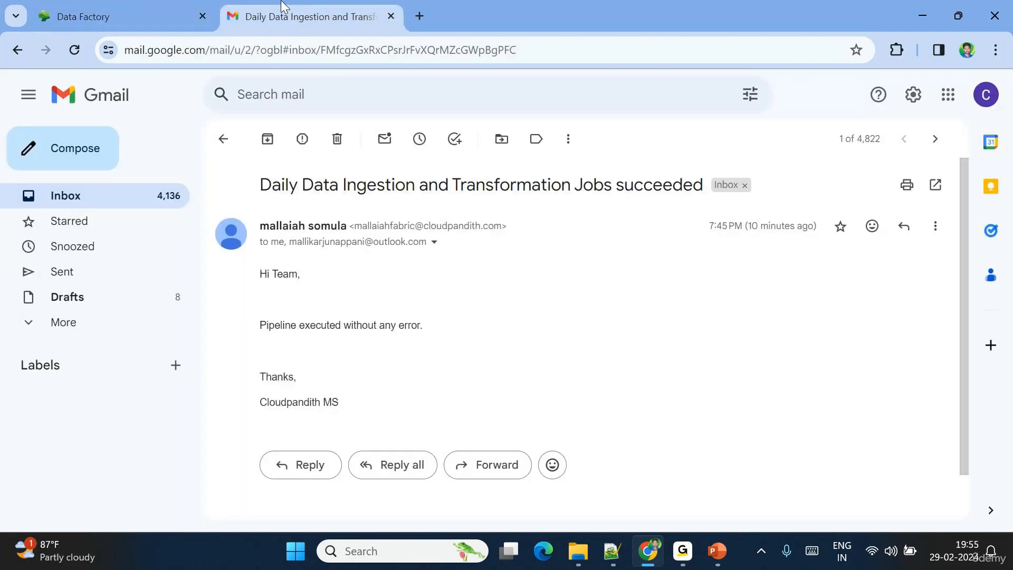
- Read the 7:54 PM pipeline-success email body, then switch back to the Fabric Monitoring hub
{"action": "left_click", "coordinate": [226, 139]}
{"action": "left_click", "coordinate": [340, 218]}
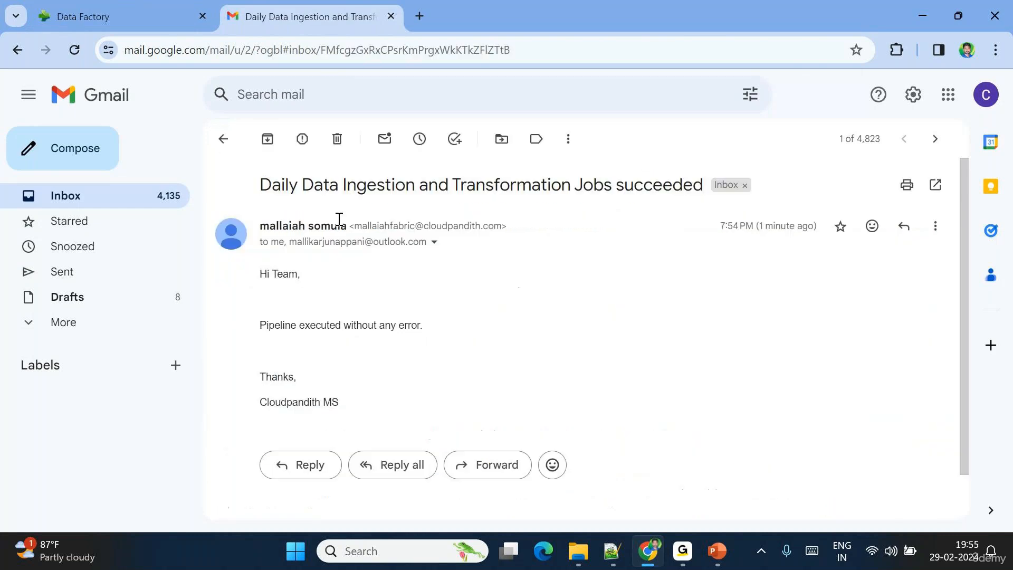
{"action": "left_click_drag", "start_coordinate": [270, 274], "coordinate": [302, 275]}
{"action": "left_click_drag", "start_coordinate": [314, 310], "coordinate": [380, 407]}
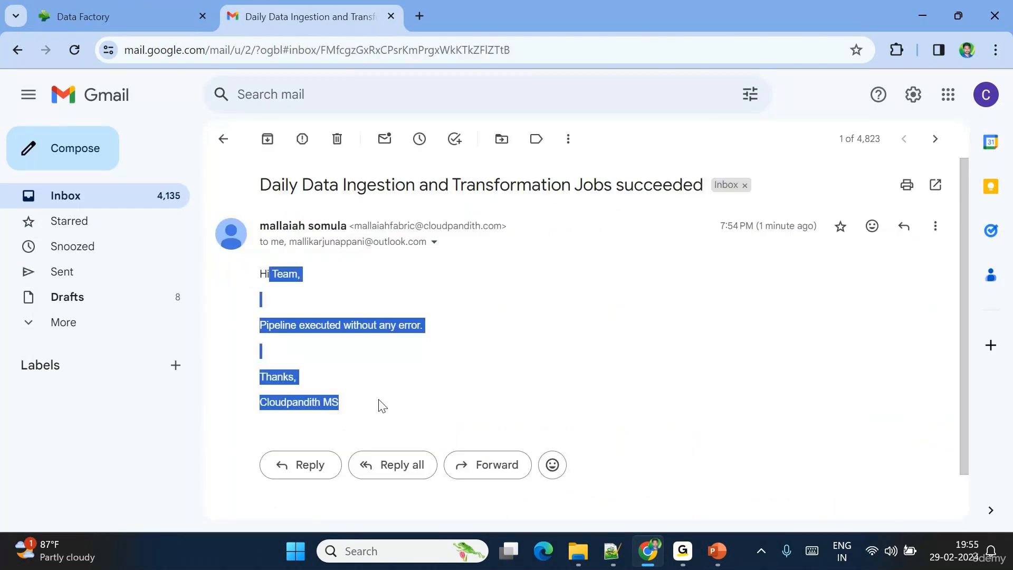
{"action": "left_click", "coordinate": [380, 407]}
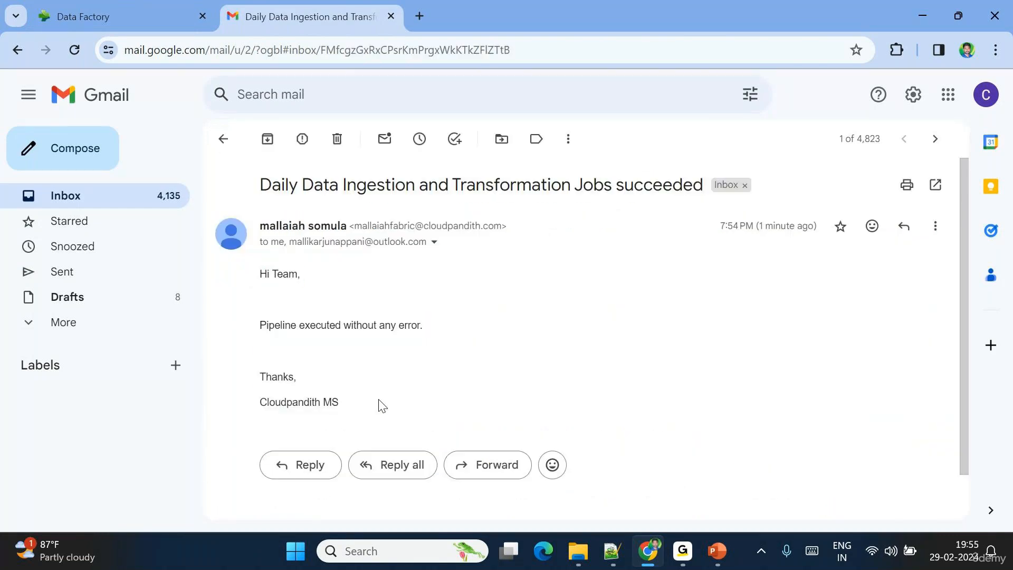
{"action": "left_click", "coordinate": [236, 143]}
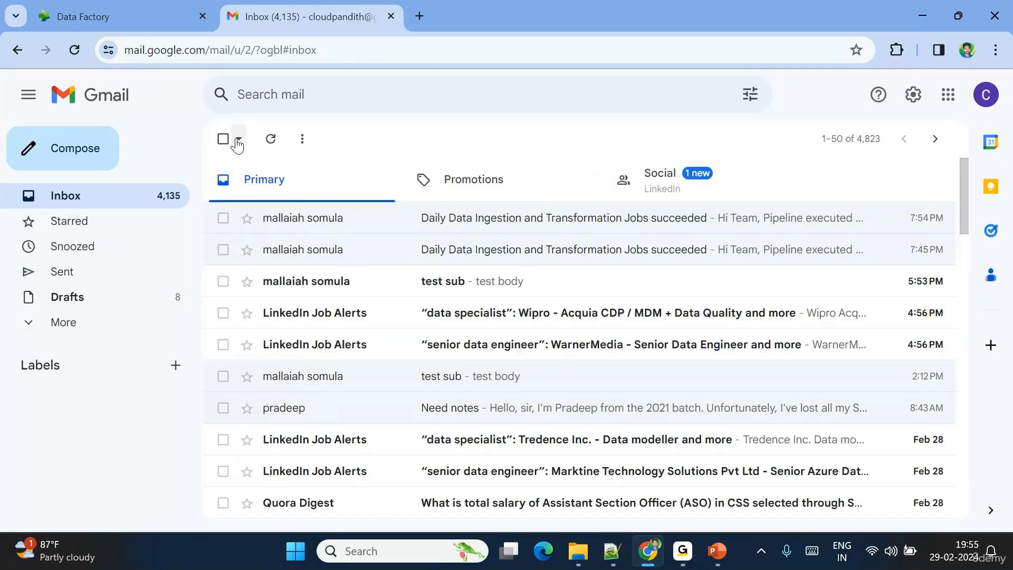
{"action": "left_click", "coordinate": [136, 24]}
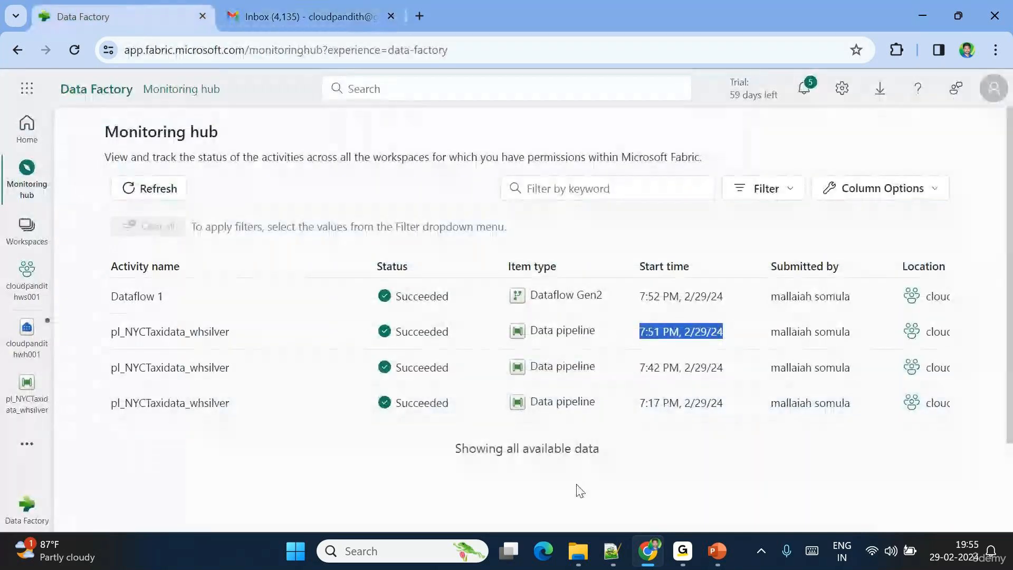
{"action": "left_click", "coordinate": [685, 552]}
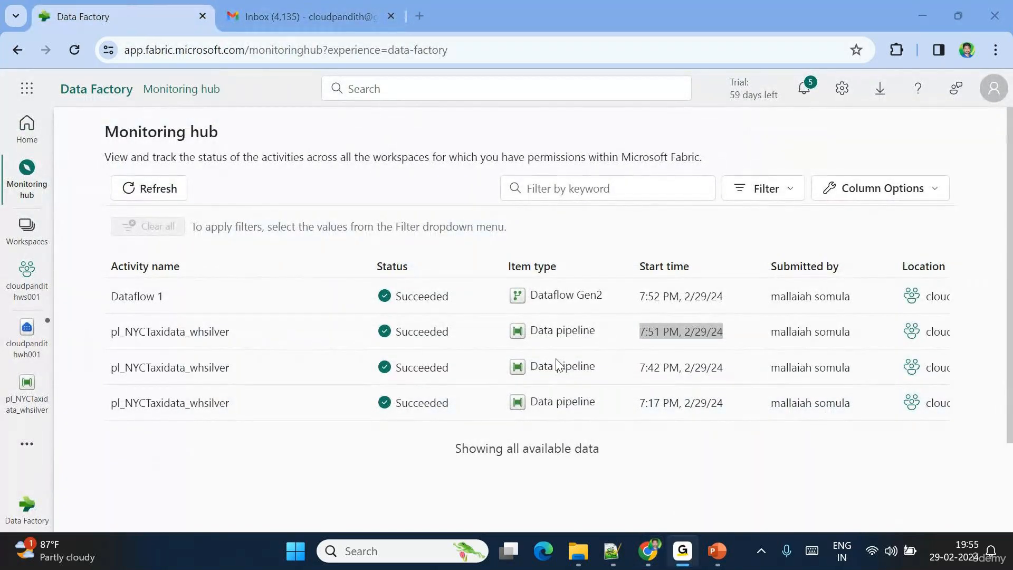